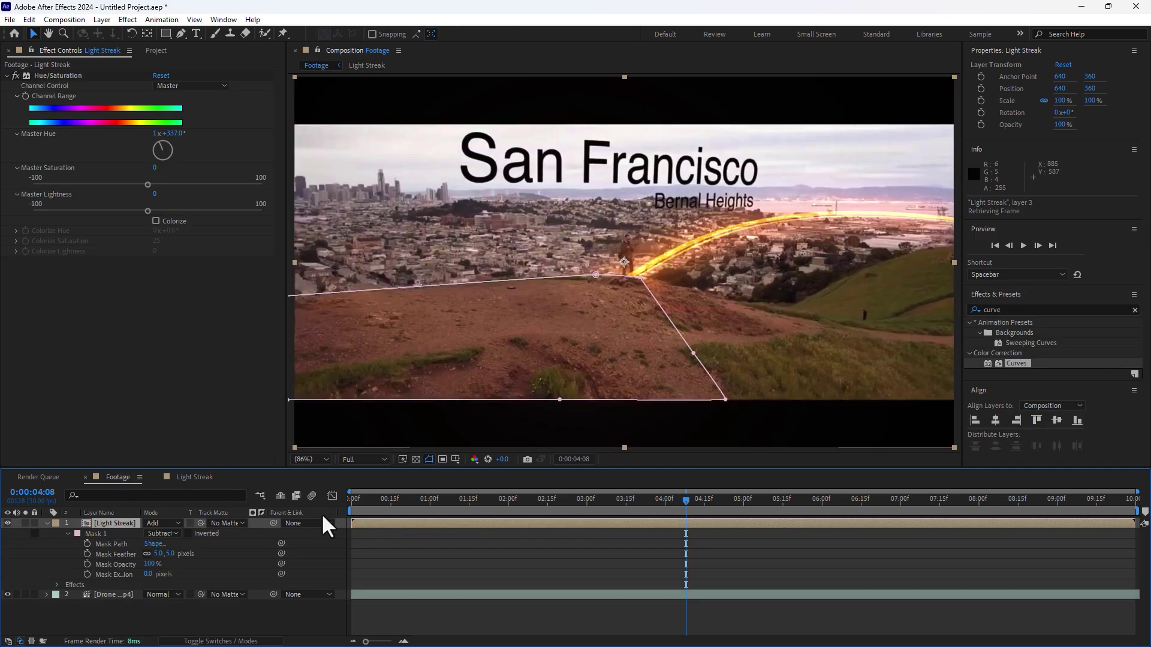
Step: Preview the finished light-streak shot, then start a new composition from footage
left_click(812, 638)
mouse_move(573, 499)
left_mouse_down()
mouse_move(933, 500)
mouse_move(1132, 478)
mouse_move(997, 457)
left_mouse_up()
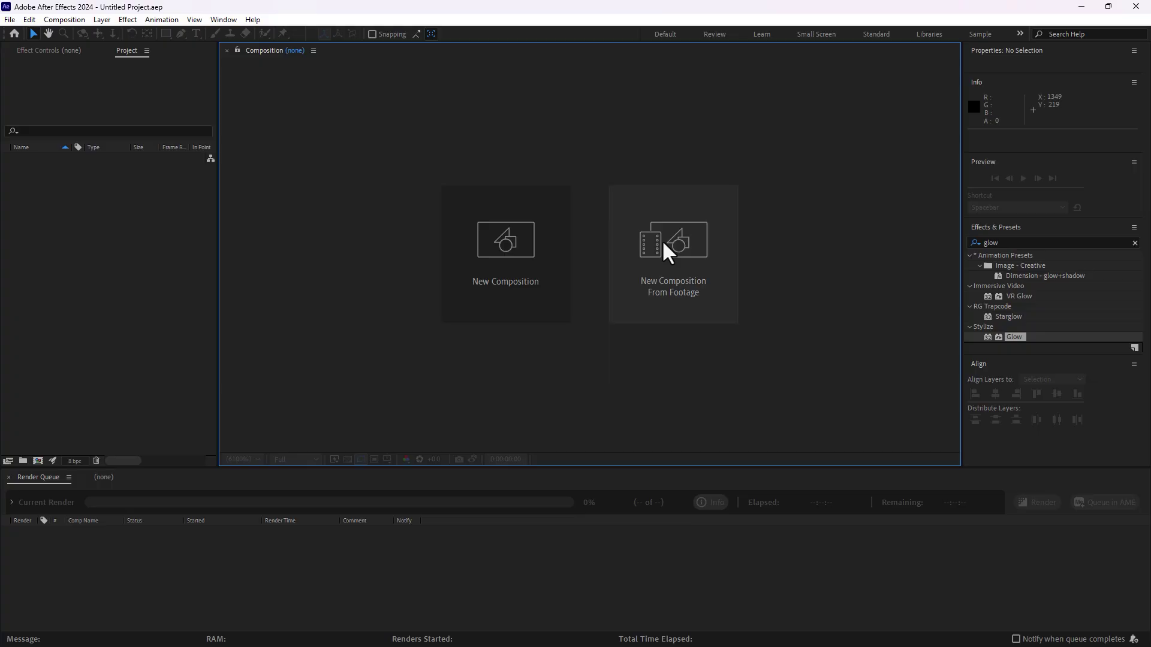
left_click(663, 244)
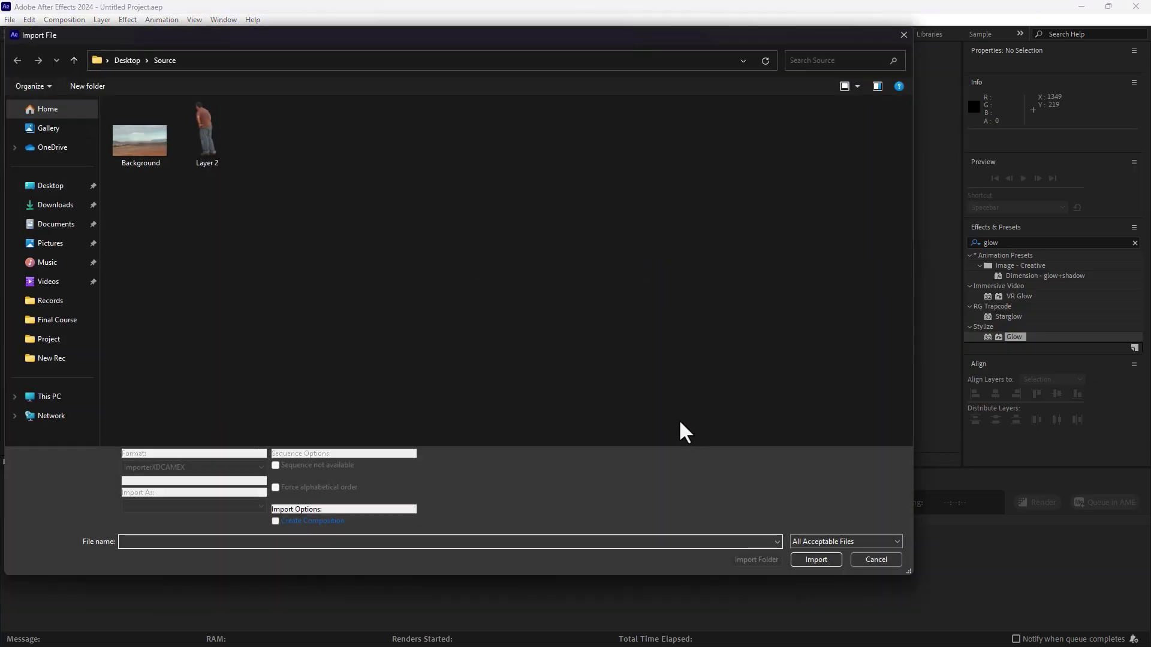
Step: Import Drone Footage - Motion Tracking Examples.mp4 from D:\Materials as a composition and scrub ahead
left_click(41, 398)
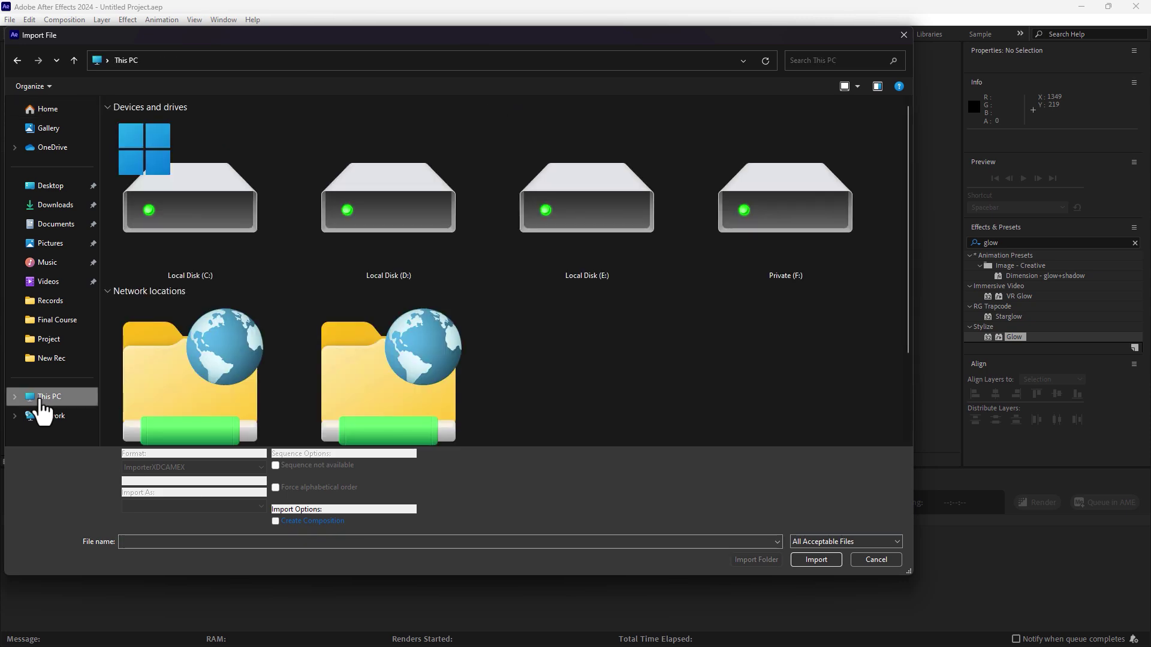
double_click(394, 210)
double_click(207, 141)
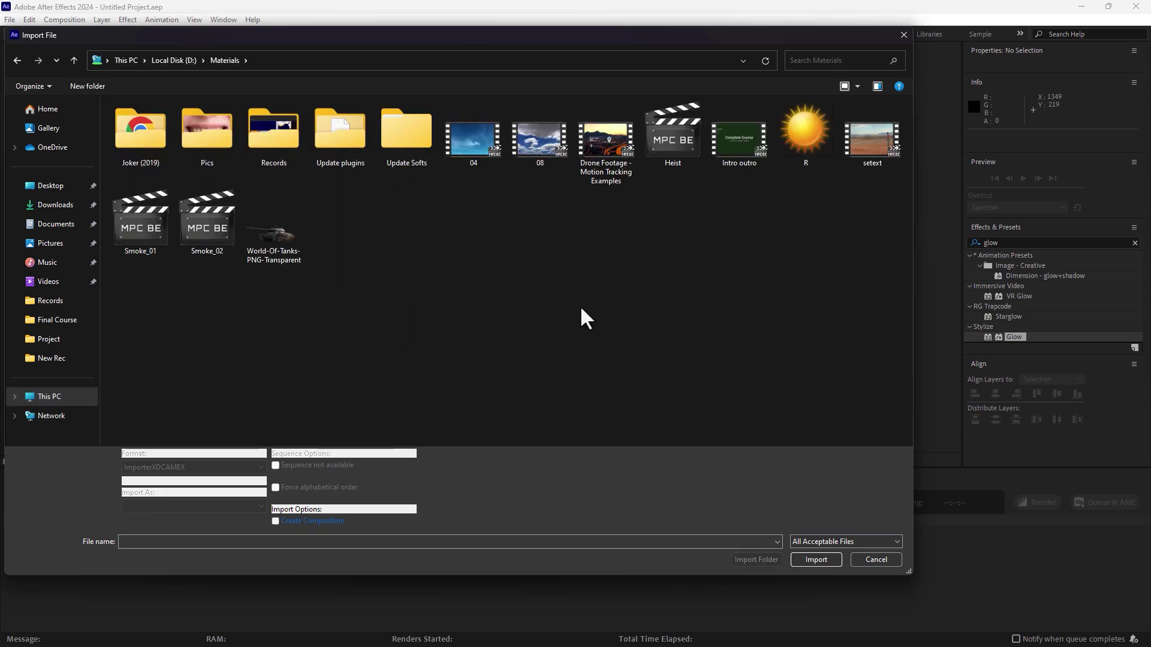
double_click(610, 142)
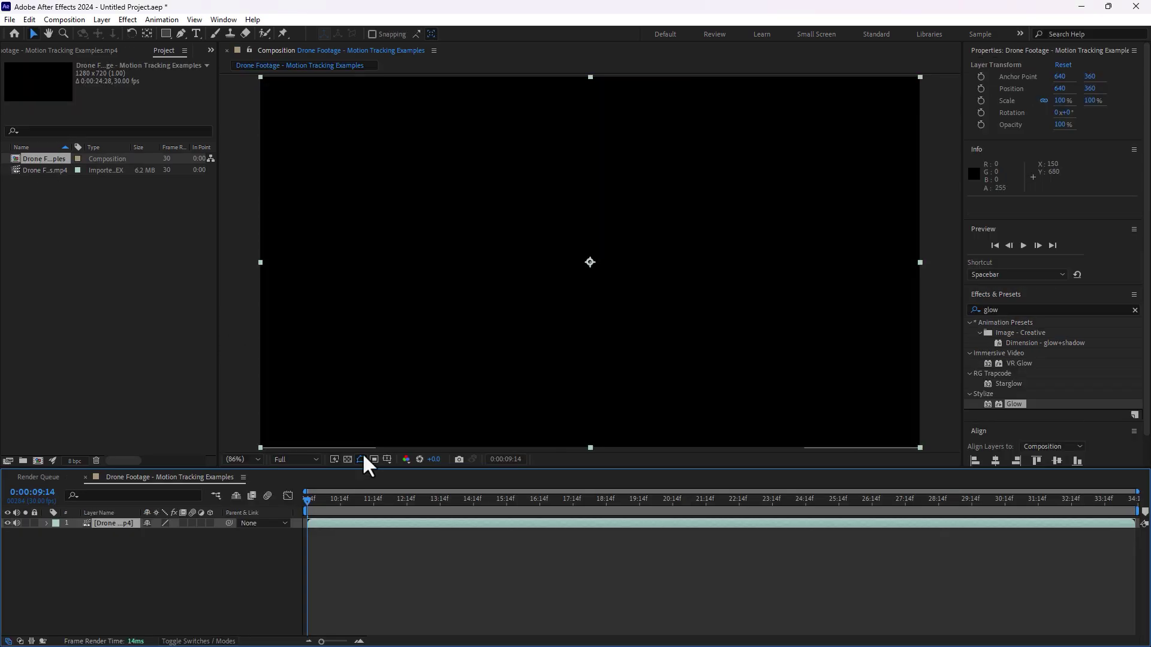
left_click_drag(404, 510, 883, 509)
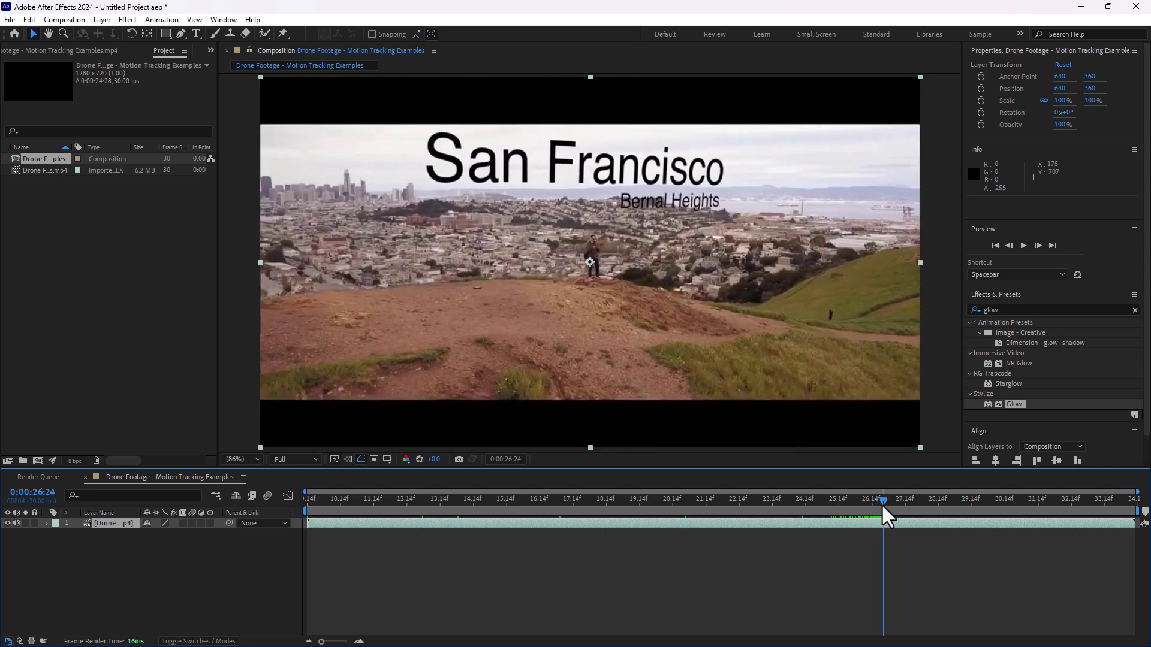
Step: Freeze the drone footage layer on frame 0:00:26:24 and return to the comp start
right_click(862, 525)
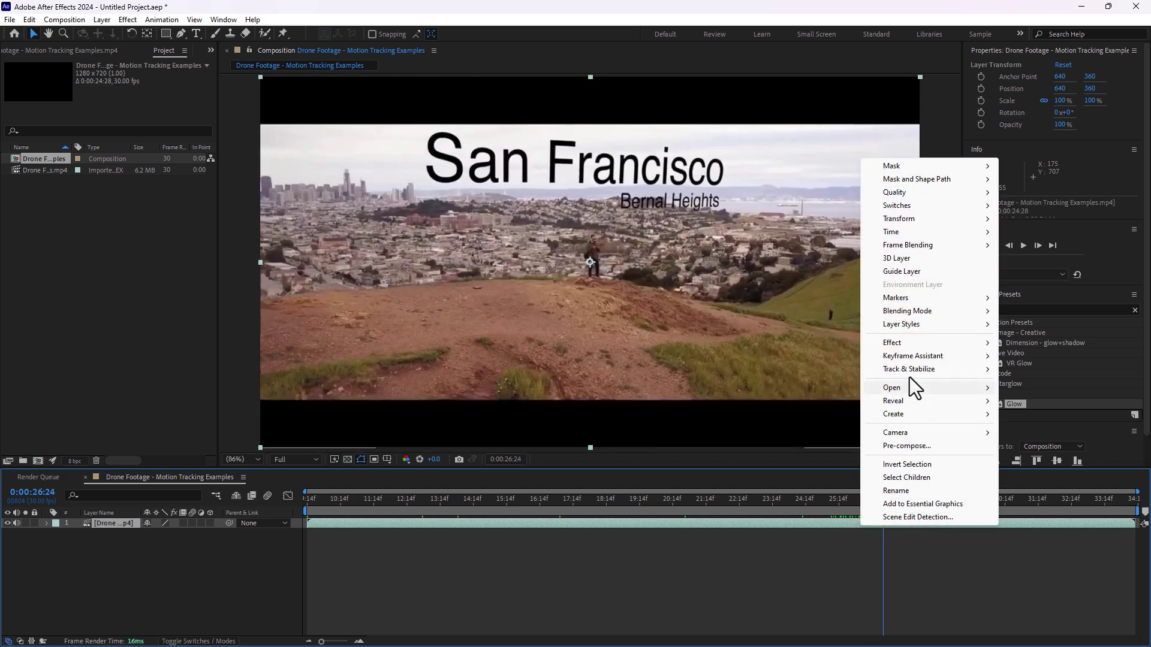
left_click(930, 446)
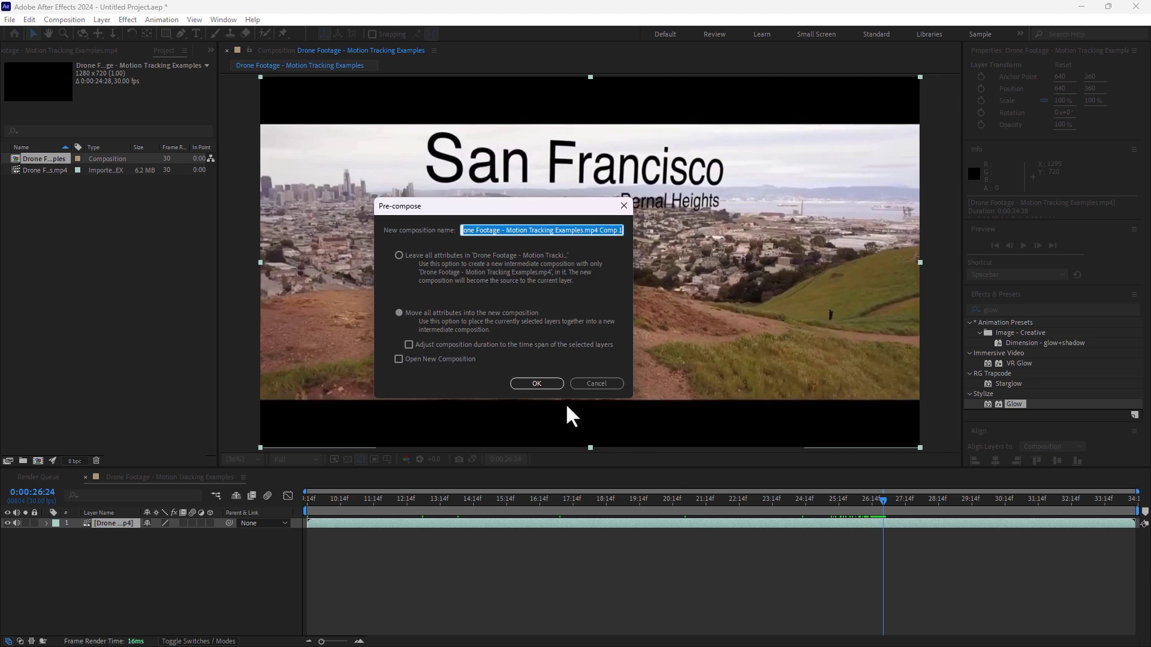
left_click(599, 385)
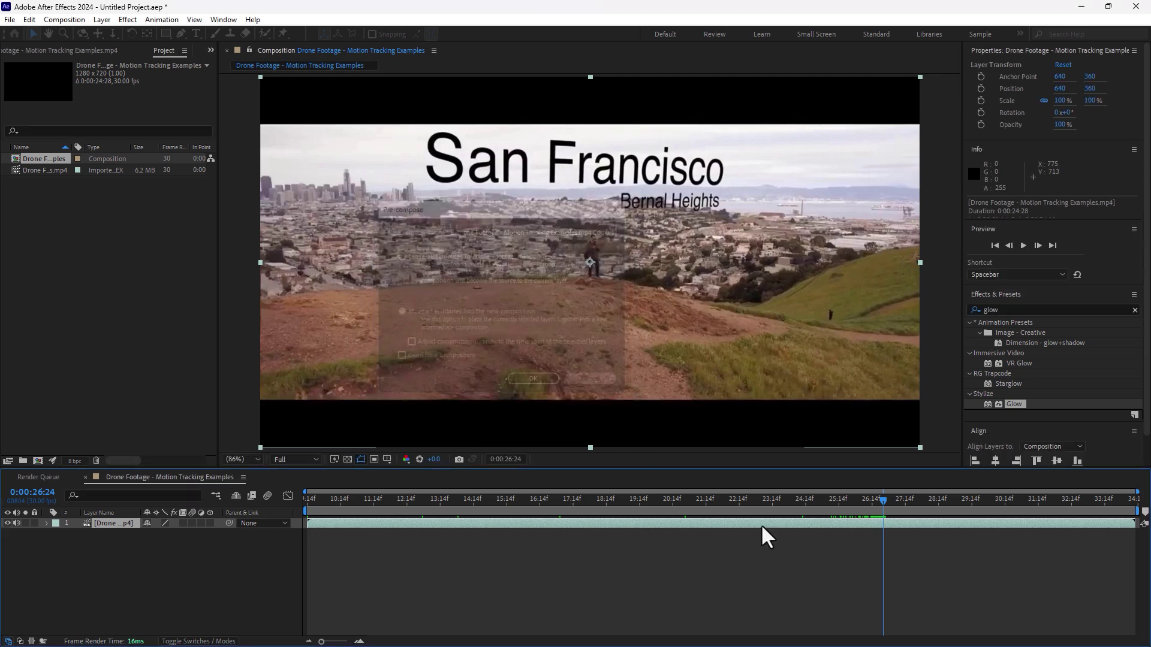
right_click(826, 536)
mouse_move(899, 231)
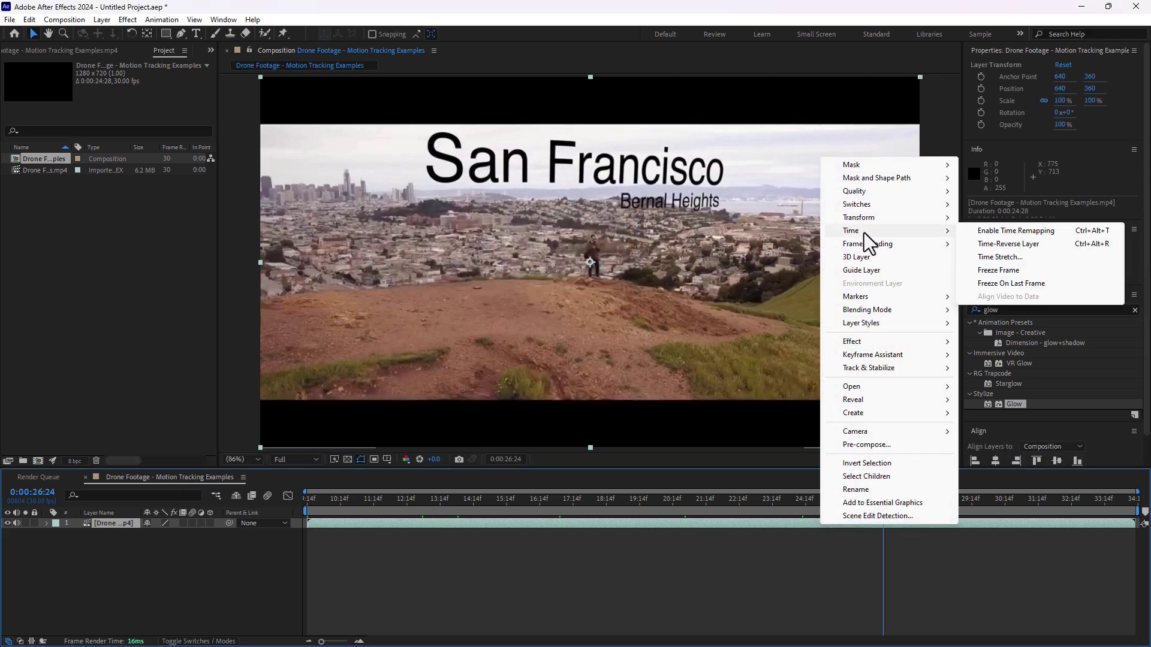
left_click(1031, 271)
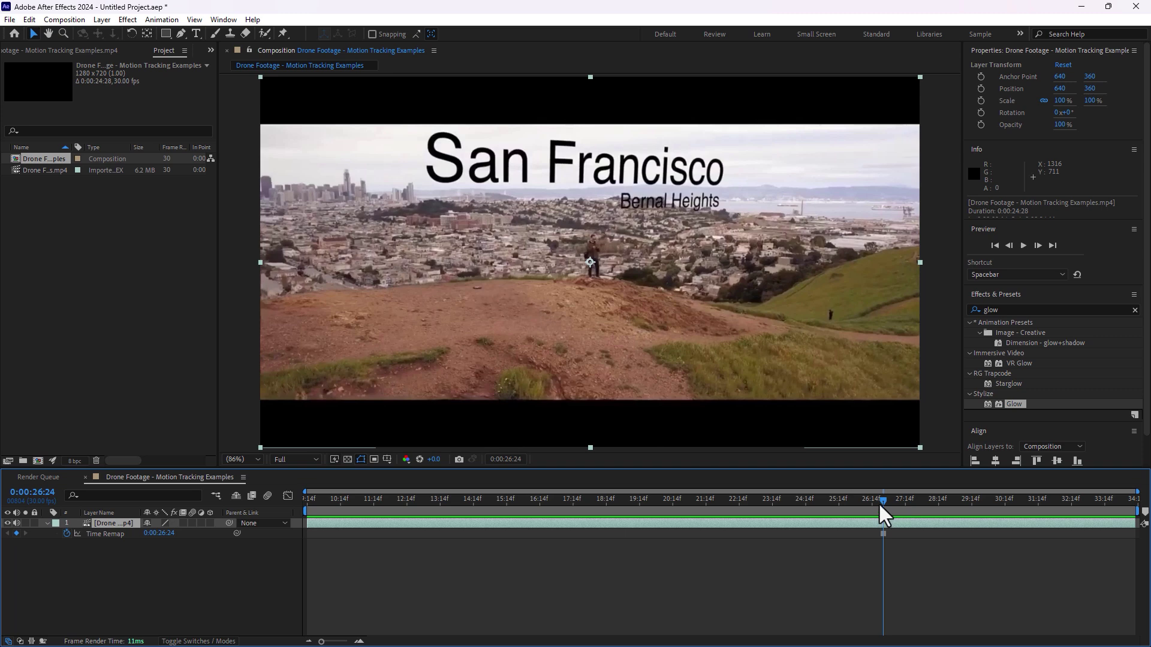
key("Home")
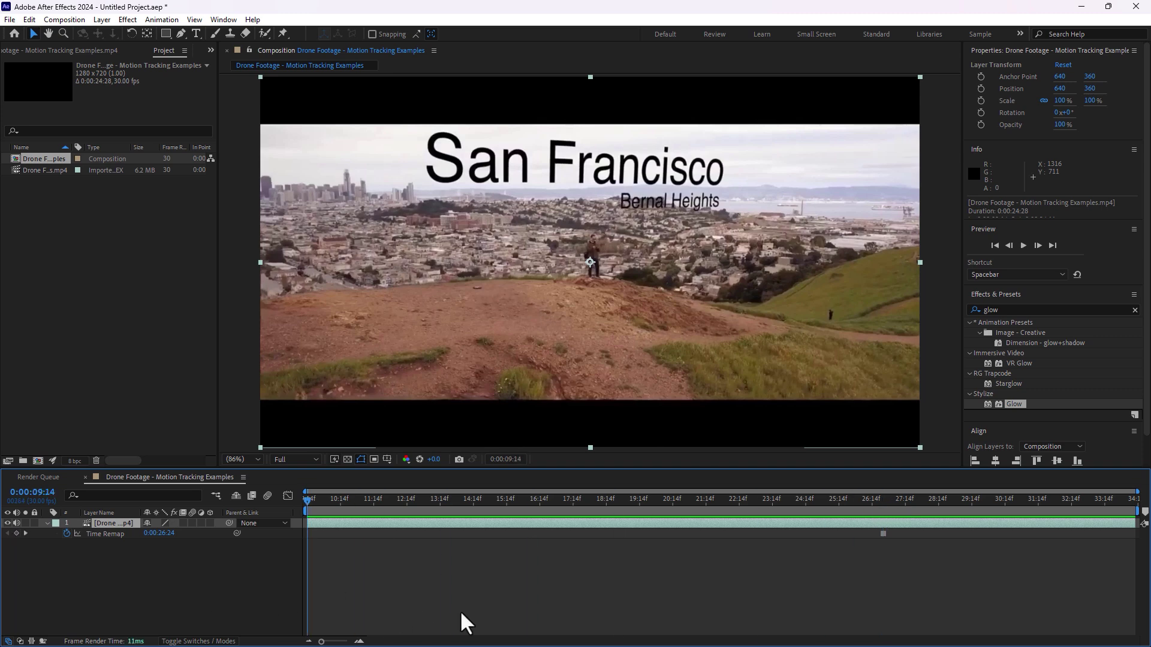
Step: Set Composition Settings: name 'Footage', start timecode 0:00:00:00, duration 0:00:10:00
left_click(64, 19)
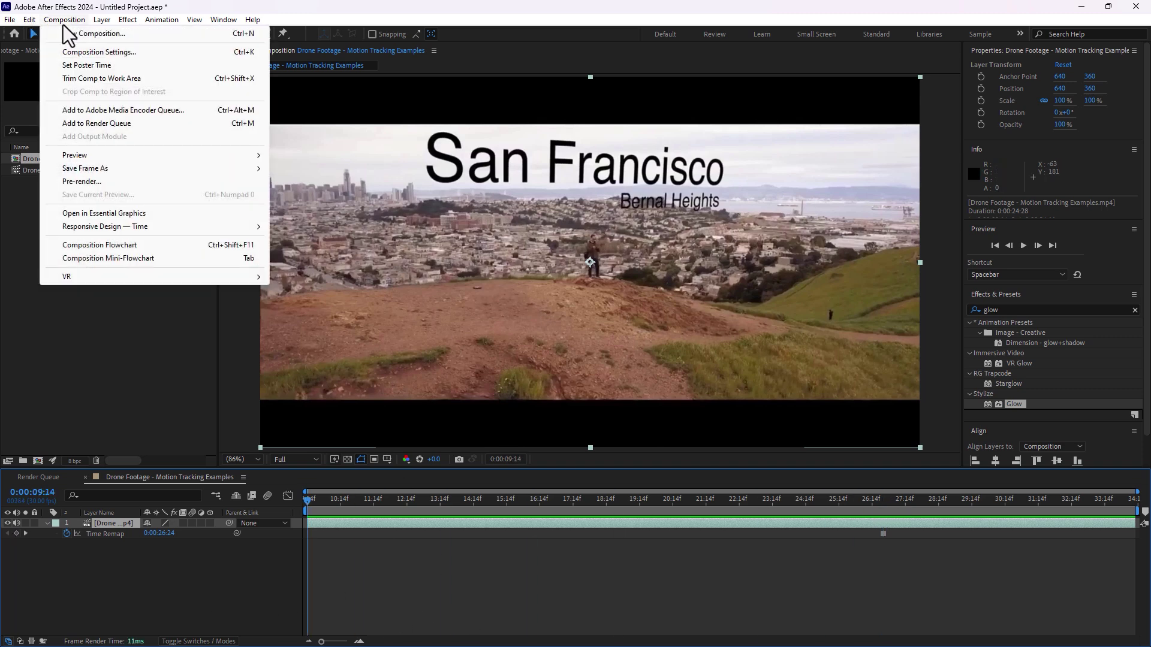
left_click(84, 51)
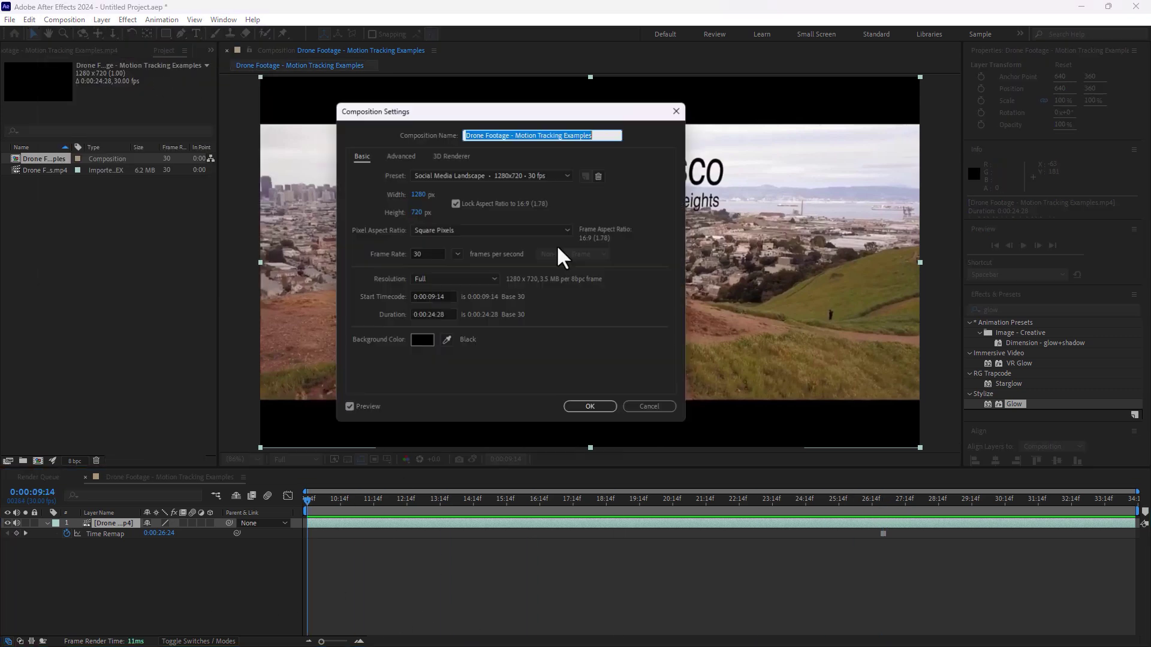
left_click(434, 297)
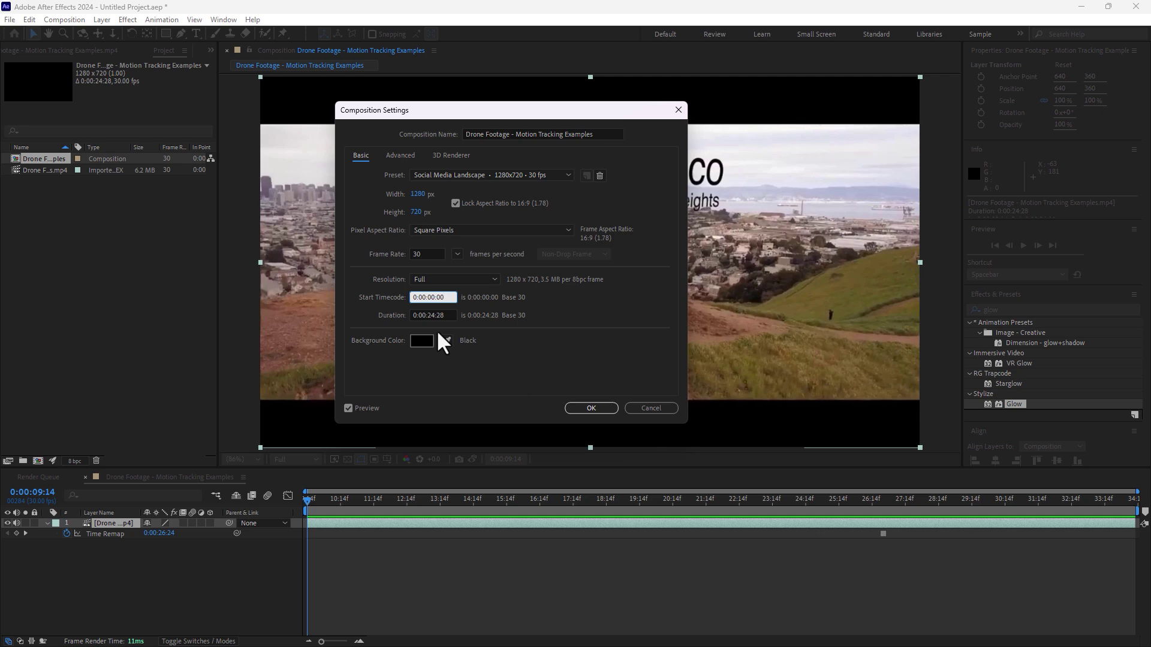
left_click(448, 314)
key("BackSpace")
key("BackSpace")
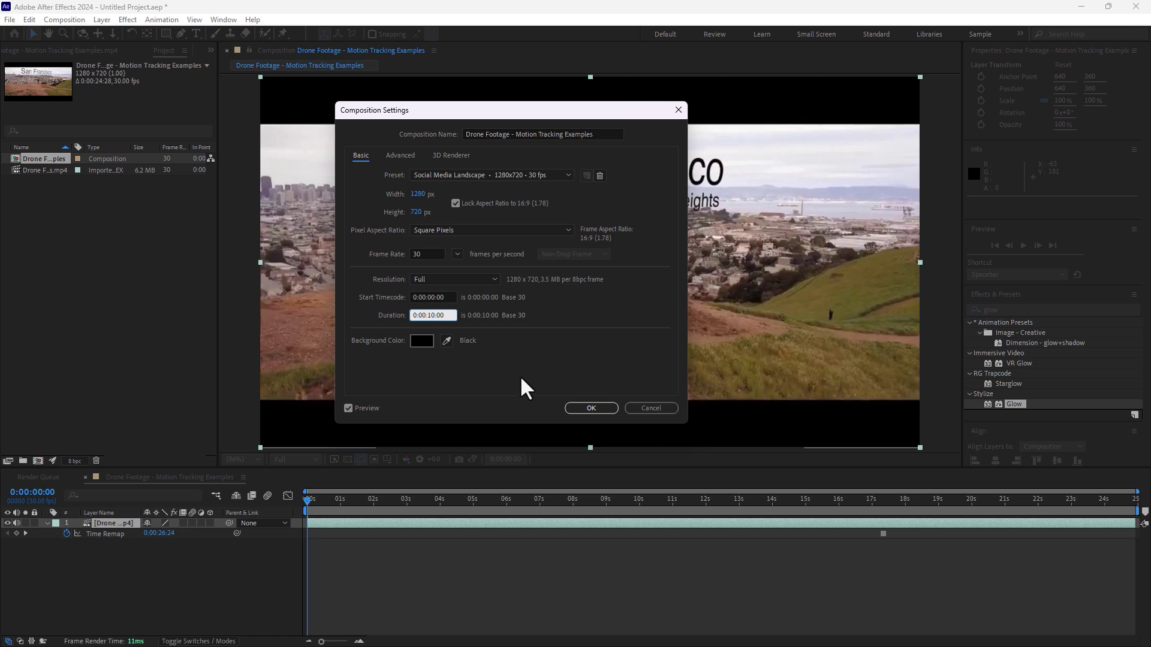
left_click(615, 133)
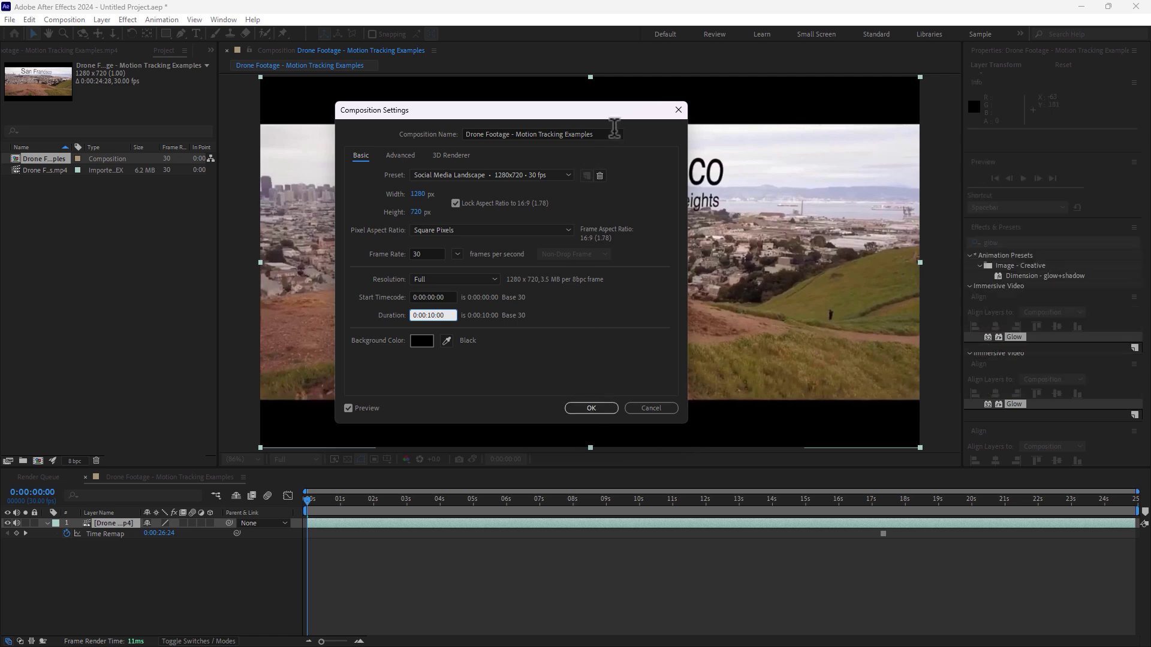
type("Footage")
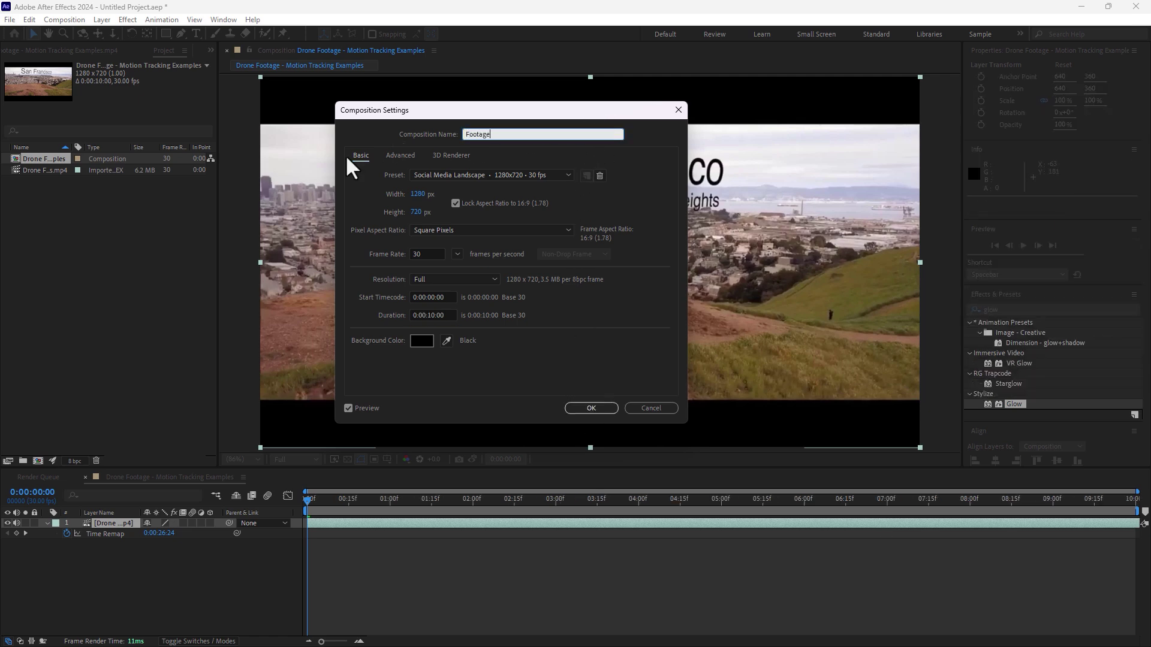
key("Return")
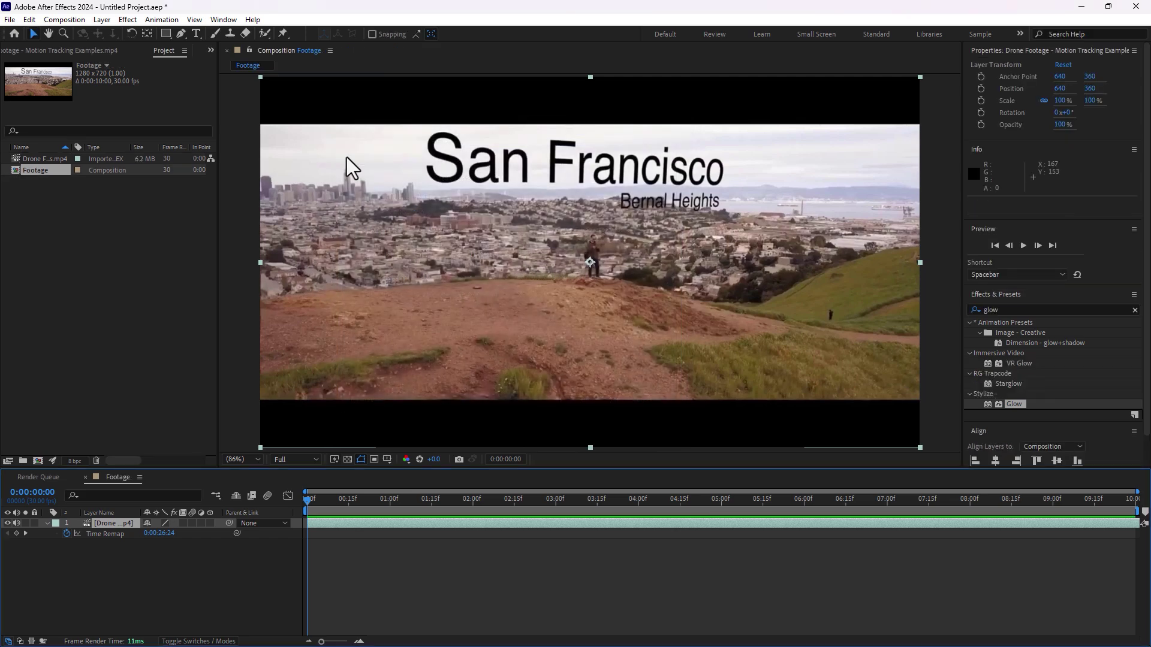
Step: Collapse the drone footage layer's properties and lock the layer
left_click(47, 523)
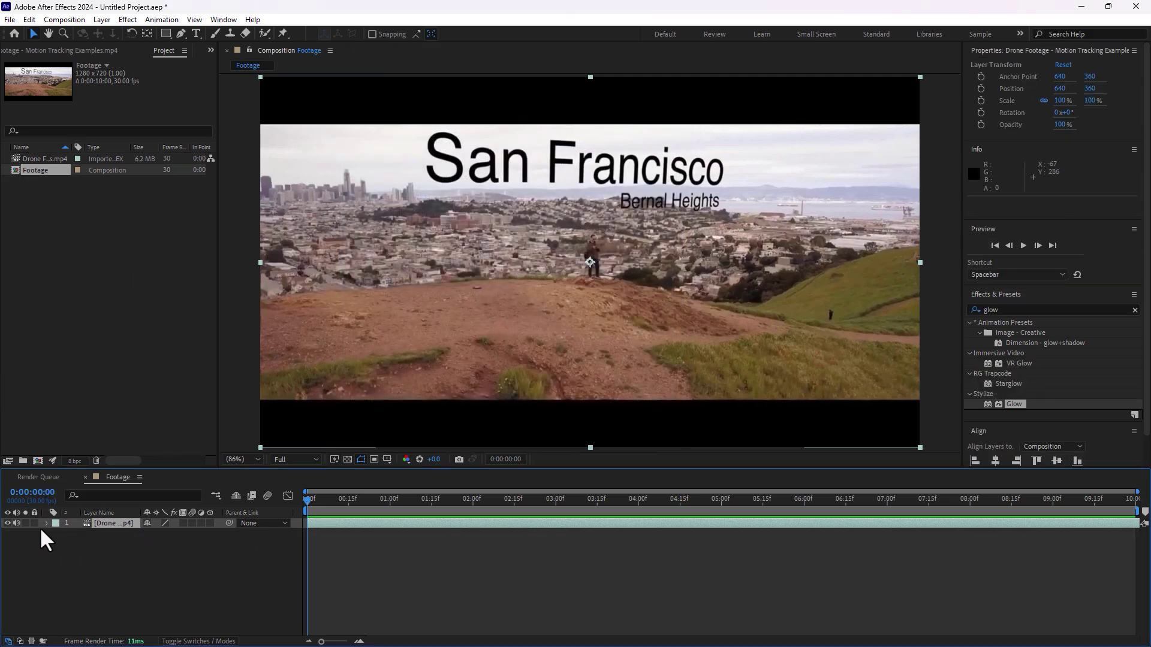
left_click(35, 523)
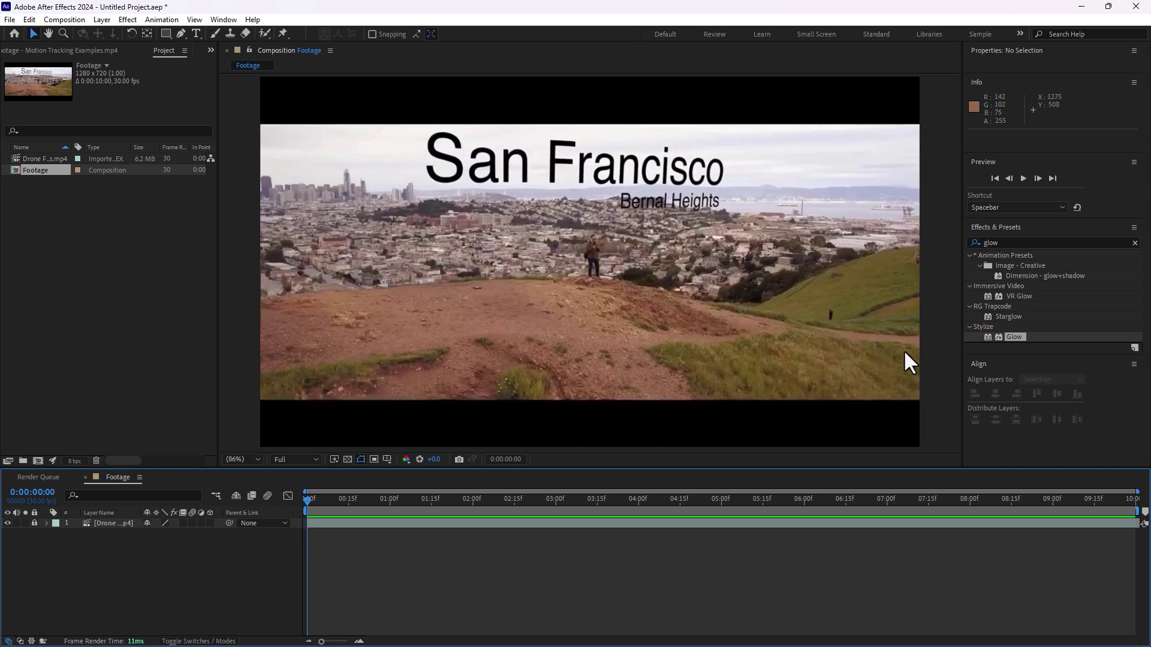
right_click(146, 585)
mouse_move(193, 436)
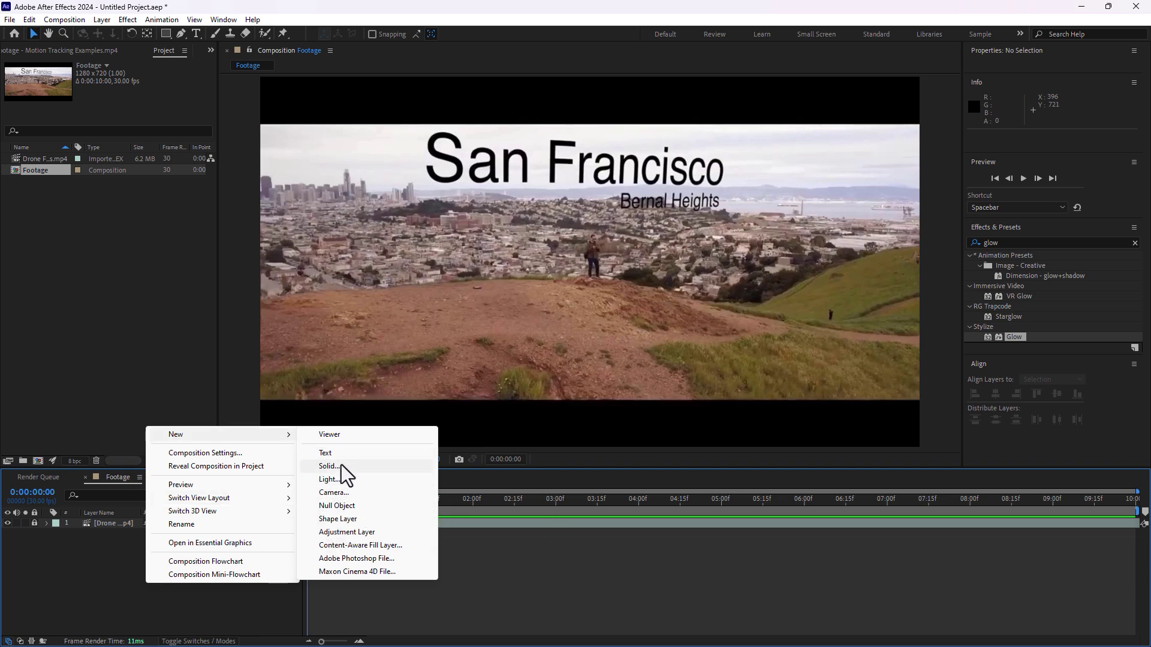
Step: Create a white Point light layer named 'Emitter'
left_click(341, 479)
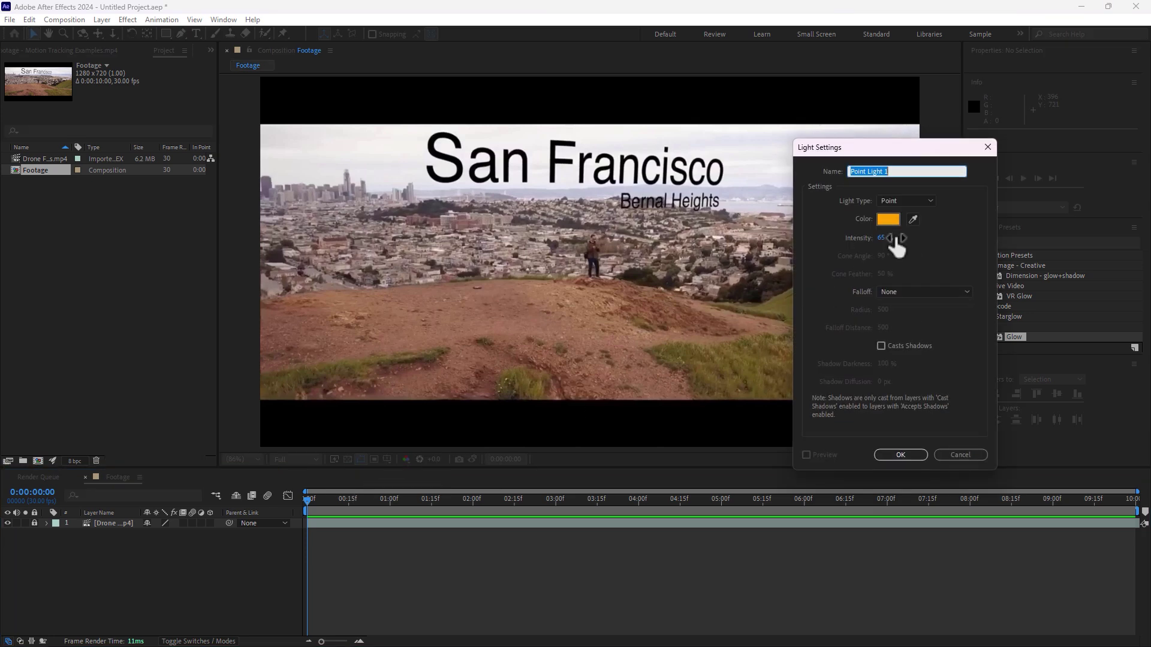
left_click(908, 201)
left_click(912, 240)
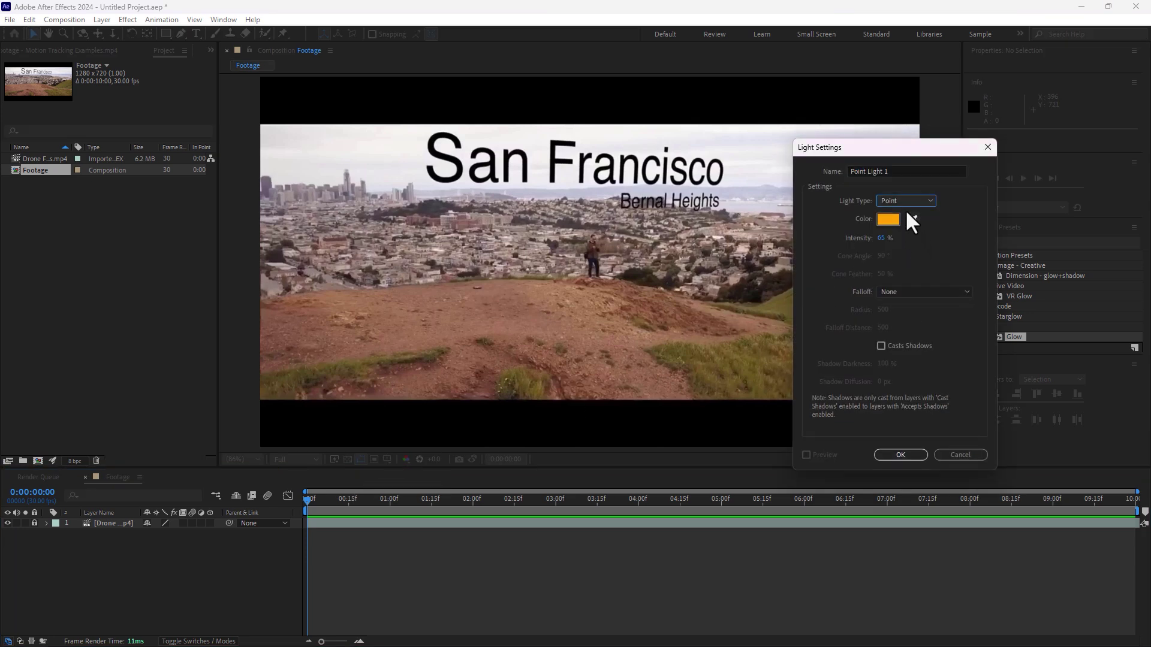
left_click_drag(901, 171, 787, 175)
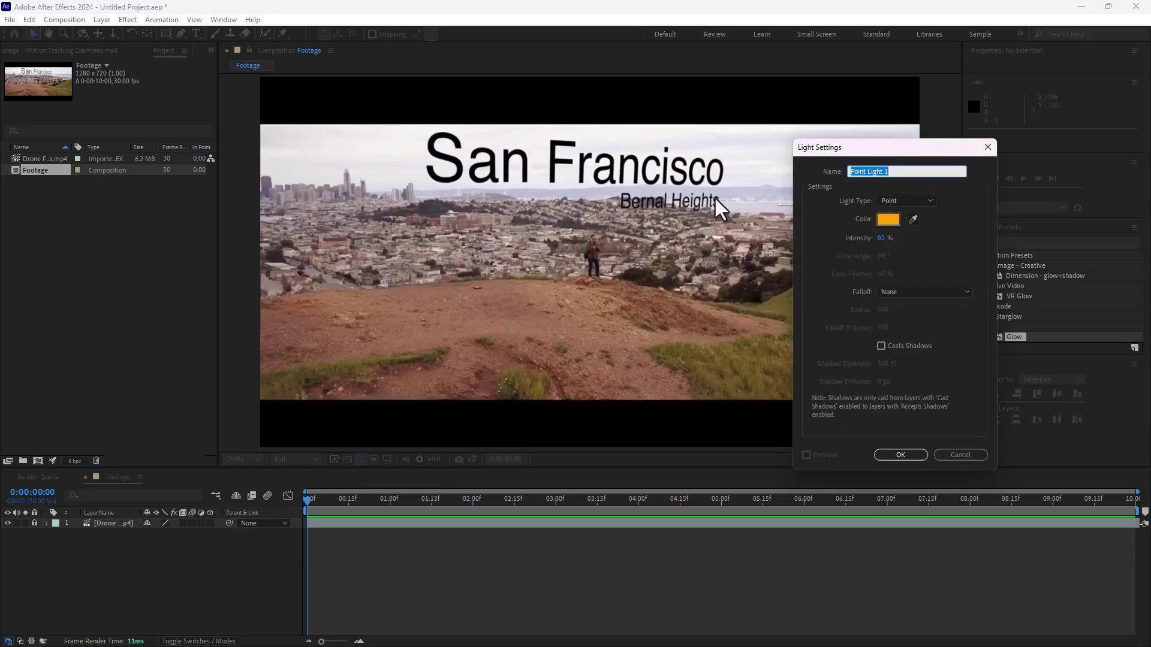
type("Emitter")
left_click(889, 219)
left_click(610, 375)
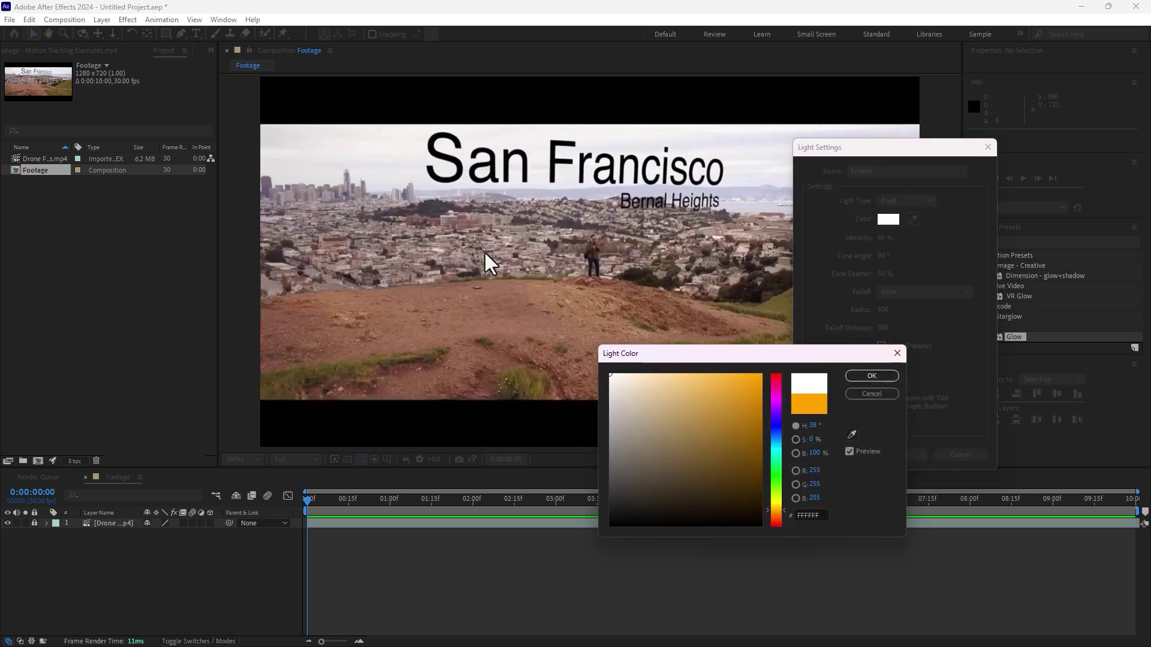
left_click(872, 376)
left_click(906, 455)
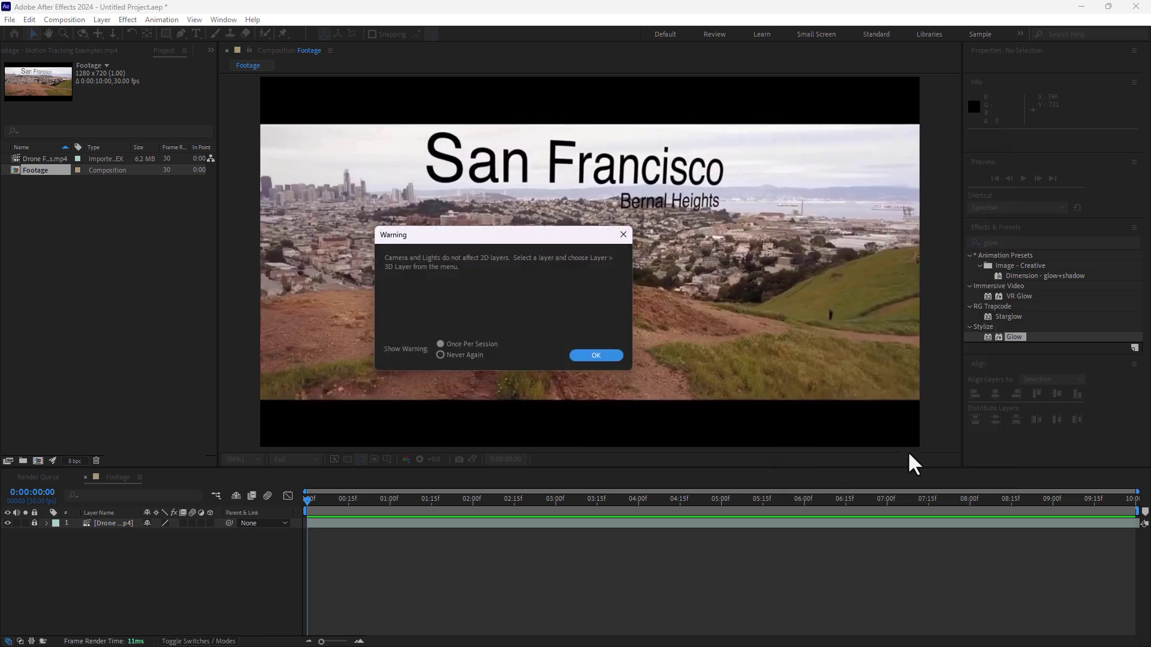
left_click(594, 355)
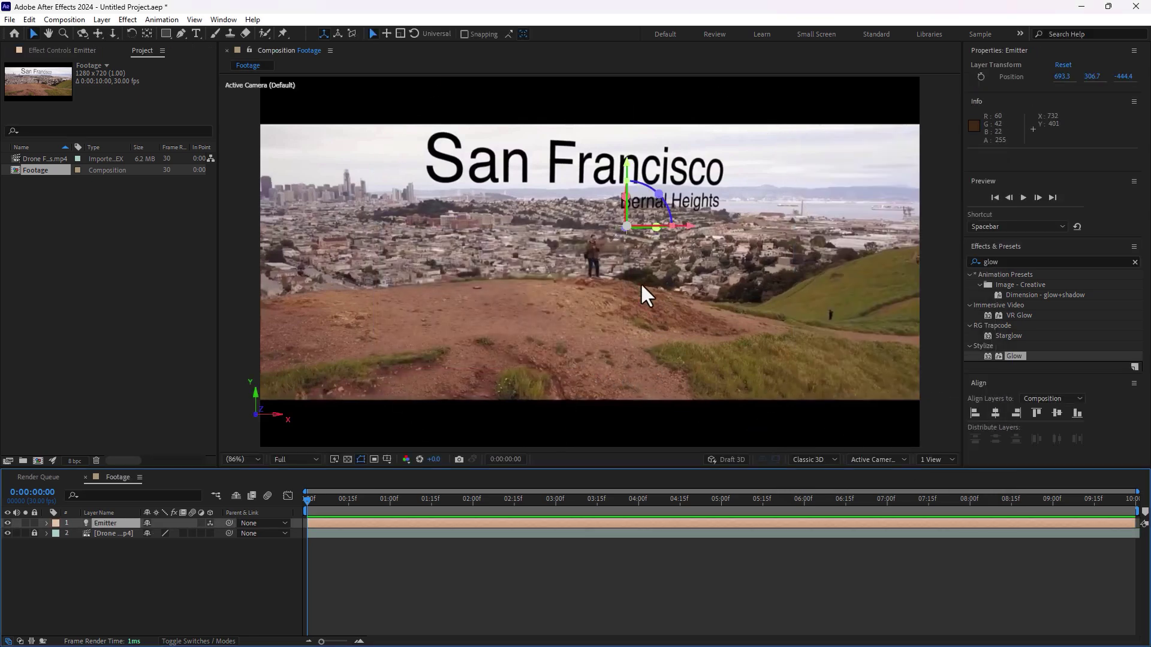
Step: Place the Emitter at 1395.1, 289.2, 26.6 and set a Position keyframe at 0:00:00:00
left_click(656, 281)
left_click_drag(634, 227, 928, 228)
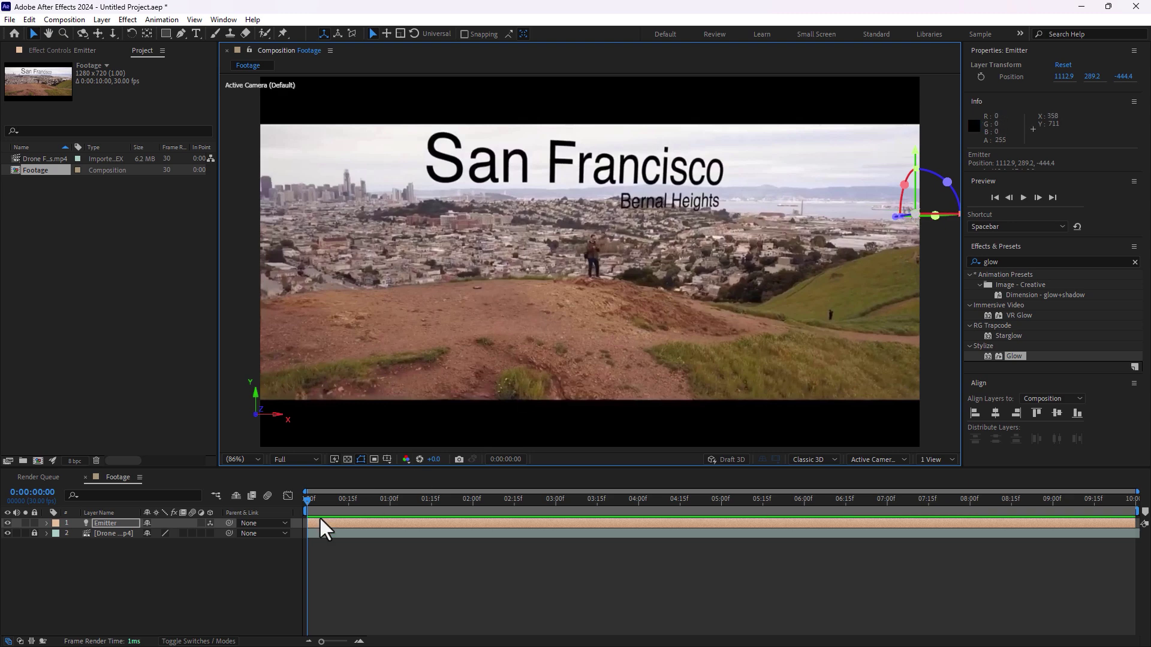
key("p")
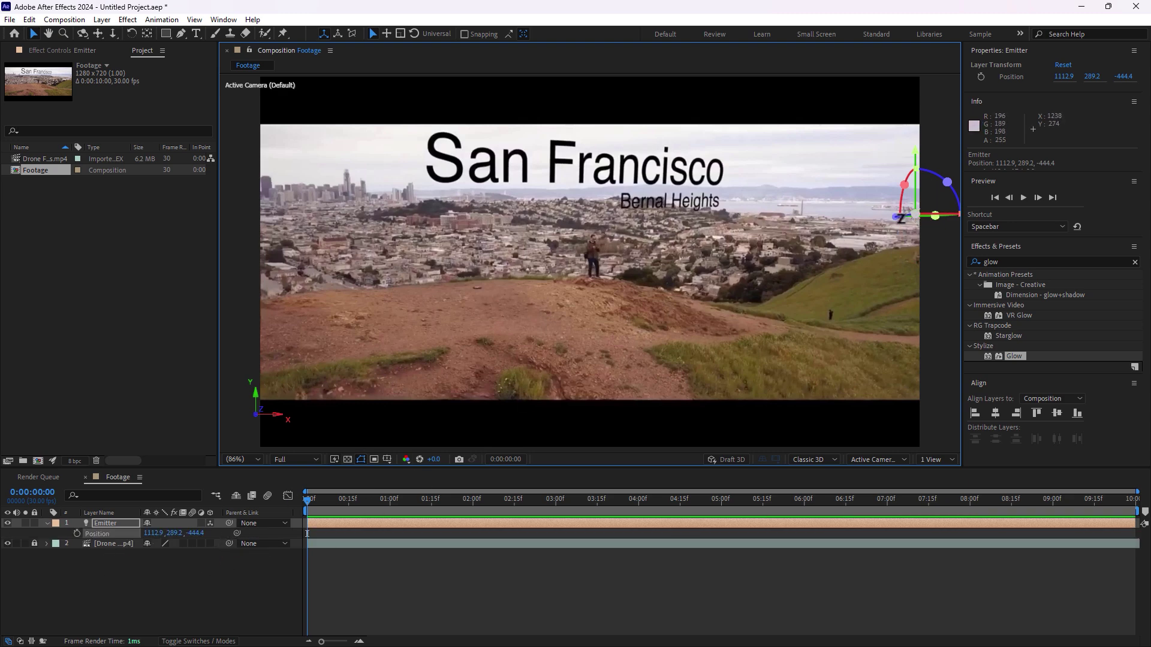
left_click_drag(897, 225, 817, 224)
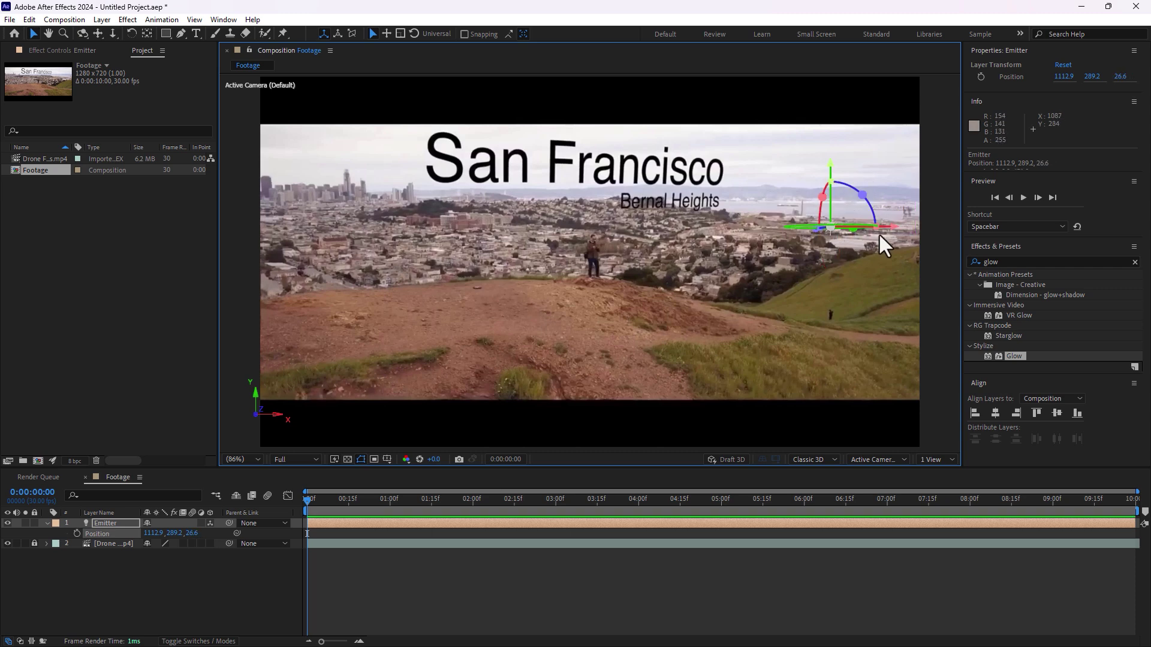
left_click_drag(895, 229, 1041, 231)
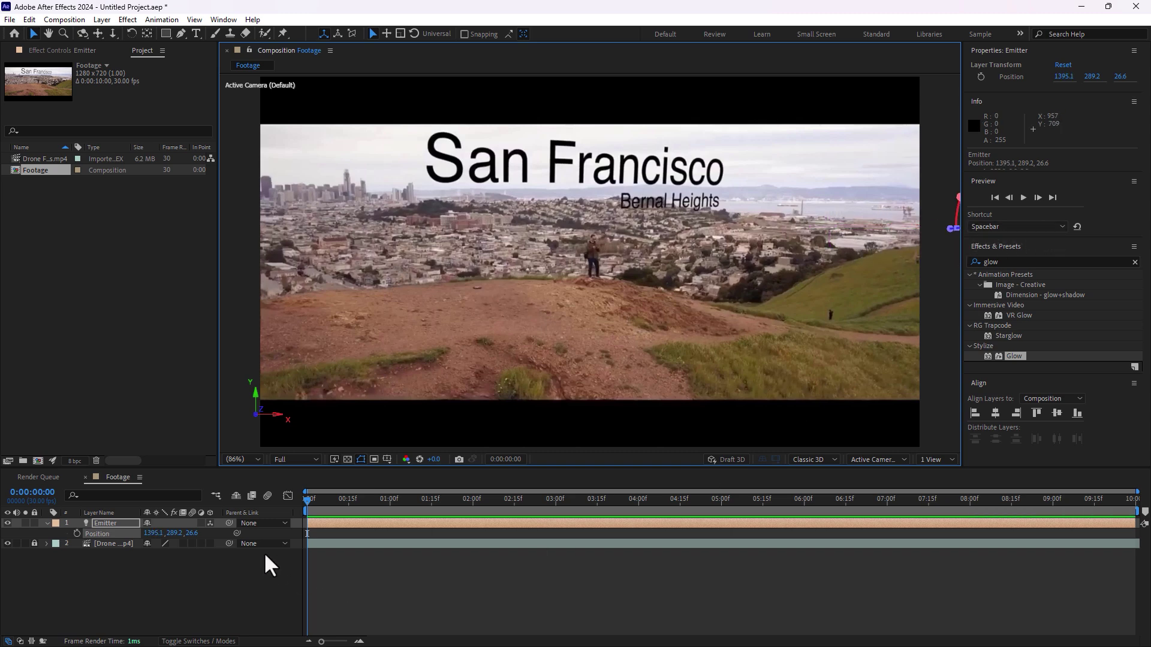
left_click(77, 534)
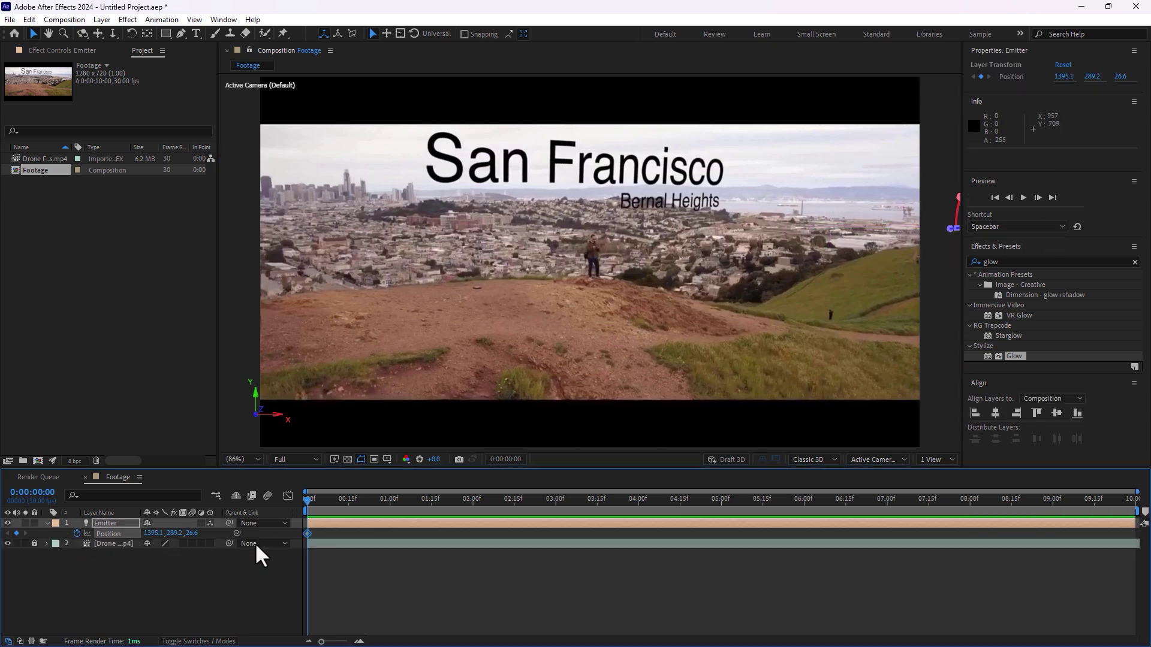
Step: Keyframe the Emitter pushed back at 2 s, then further left, lower and deeper at 4 s
left_click(474, 507)
left_click_drag(853, 303, 731, 292)
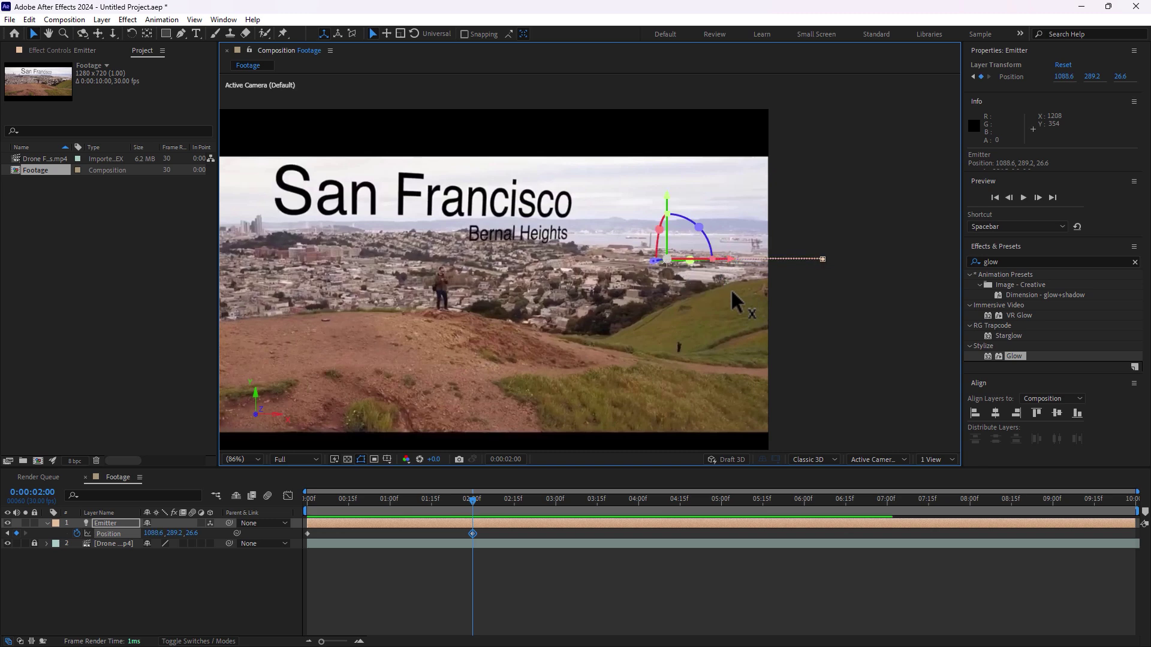
left_click_drag(653, 270, 667, 359)
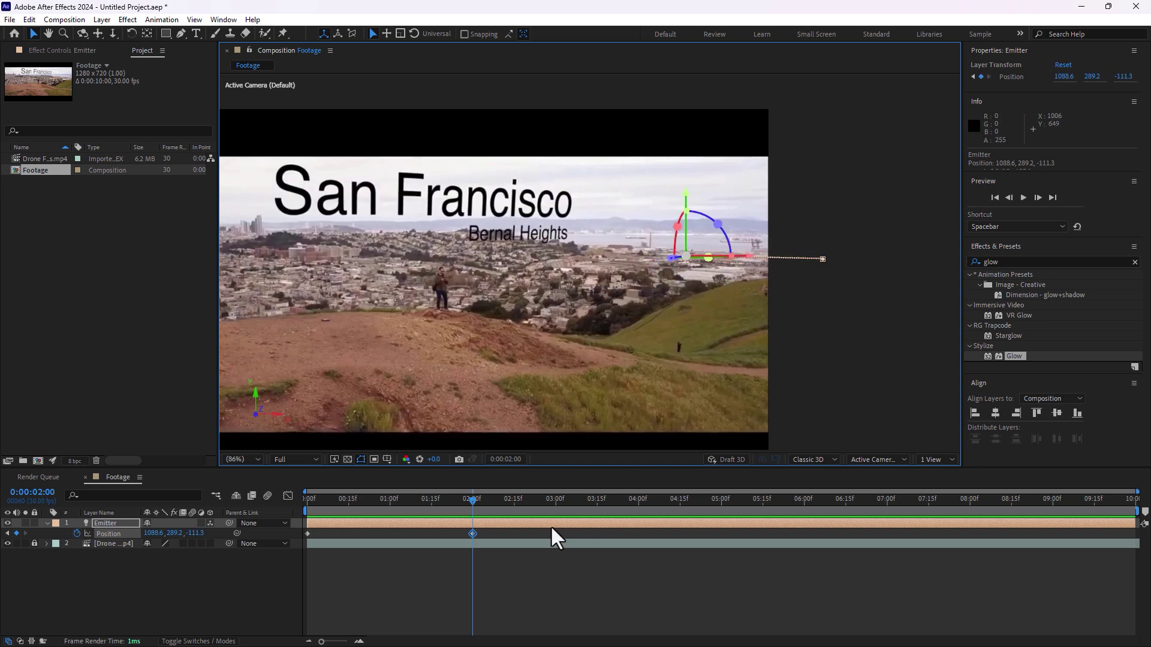
left_click(638, 503)
left_click_drag(746, 255, 666, 258)
left_click_drag(606, 195, 593, 236)
left_click_drag(667, 308, 591, 317)
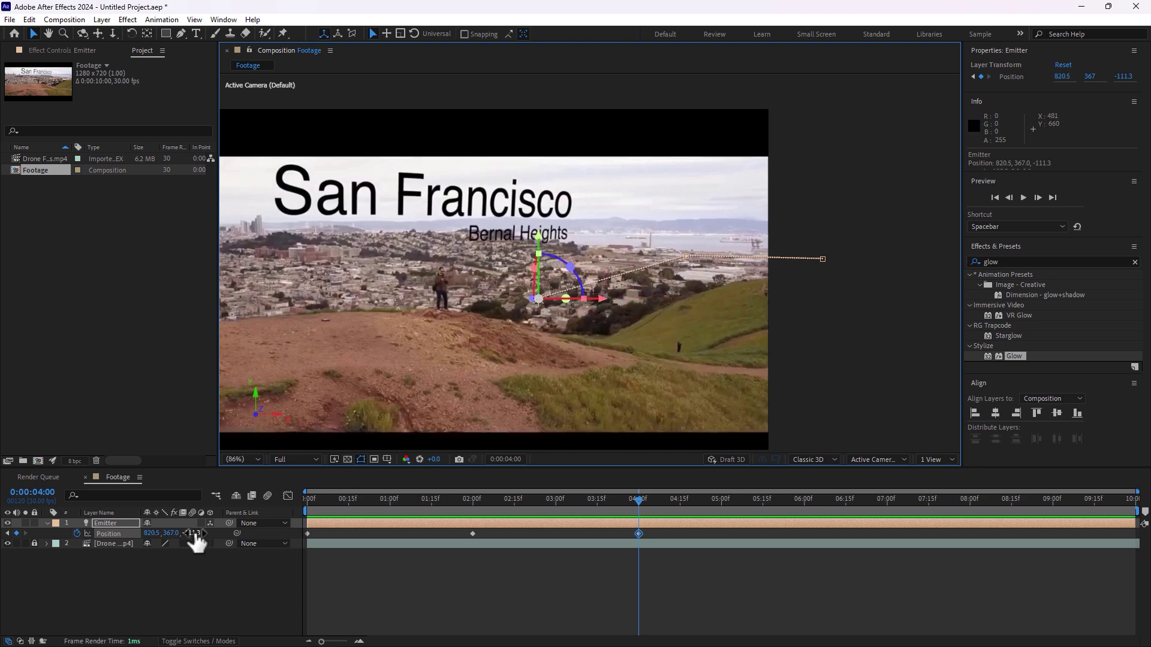
left_click_drag(192, 533, 18, 547)
left_click_drag(638, 311, 829, 251)
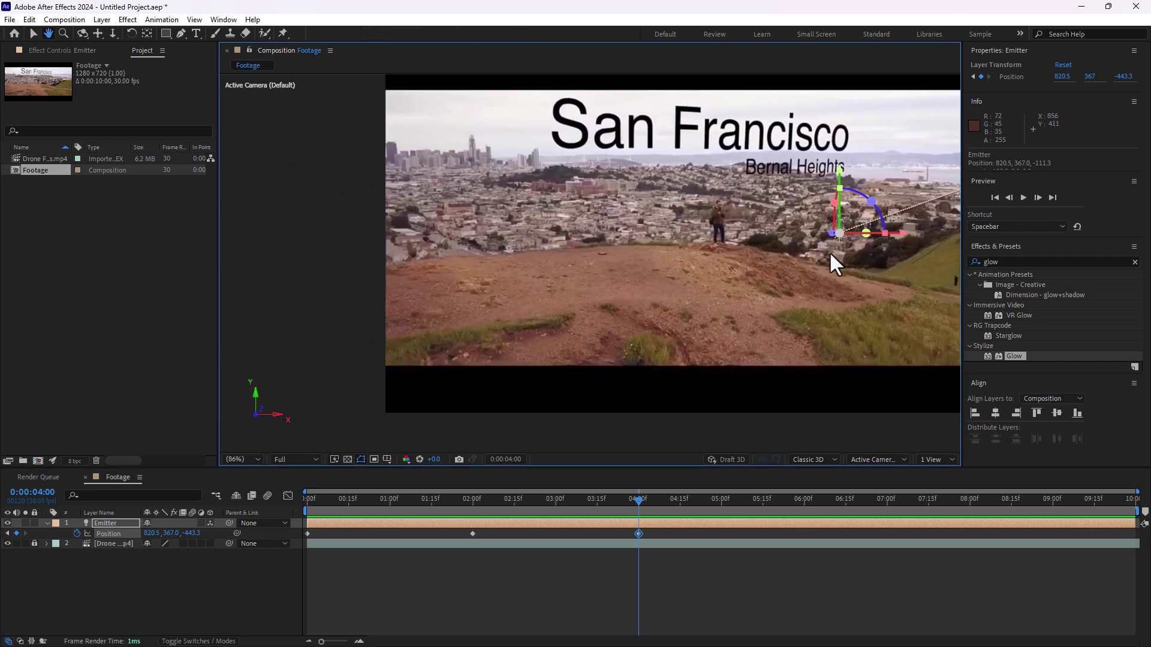
Step: Keyframe the Emitter lower and deeper at 6 s, then shift the 2 s and 4 s path points left
left_click(805, 504)
left_click_drag(894, 458, 576, 287)
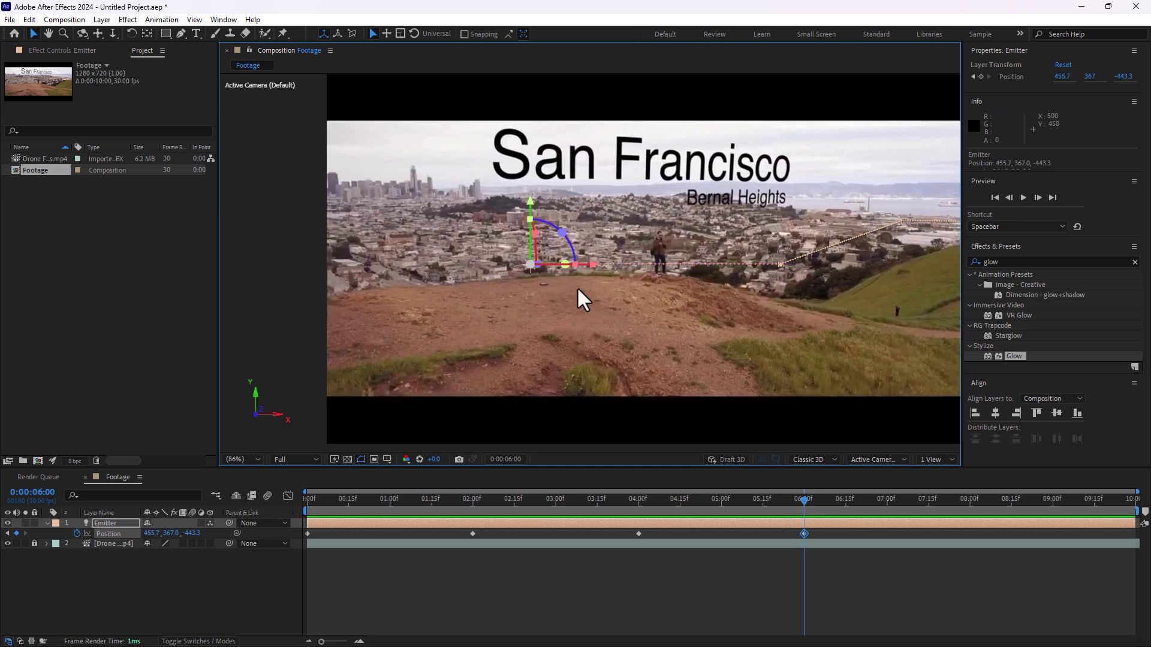
left_click_drag(531, 219, 536, 256)
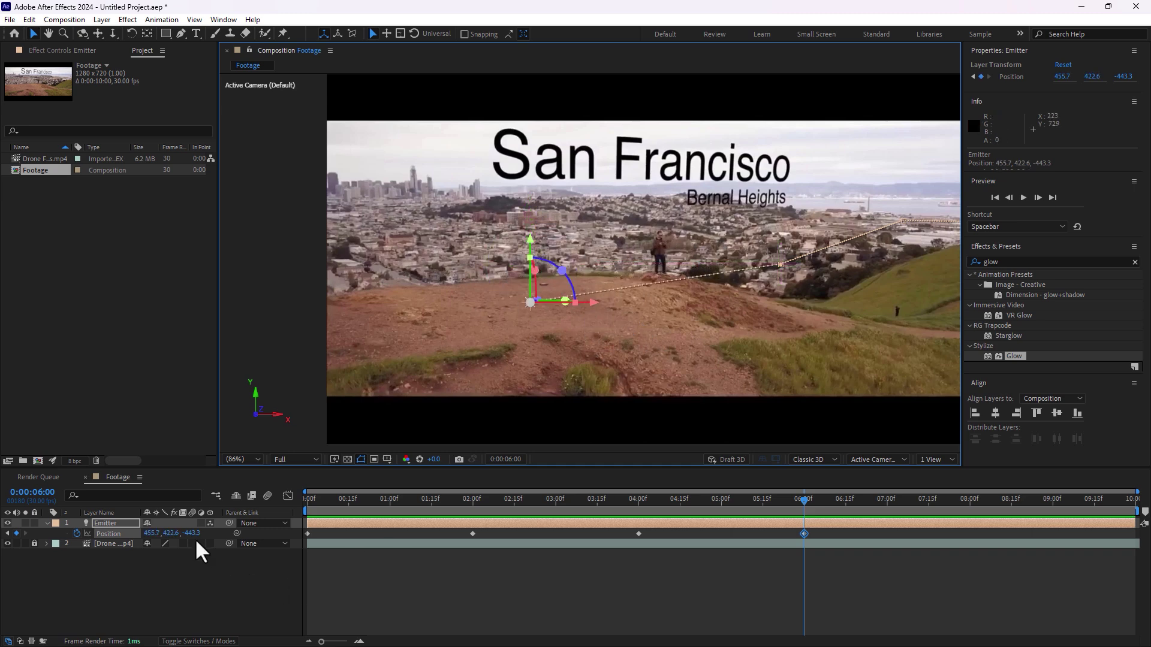
left_click_drag(192, 533, 100, 556)
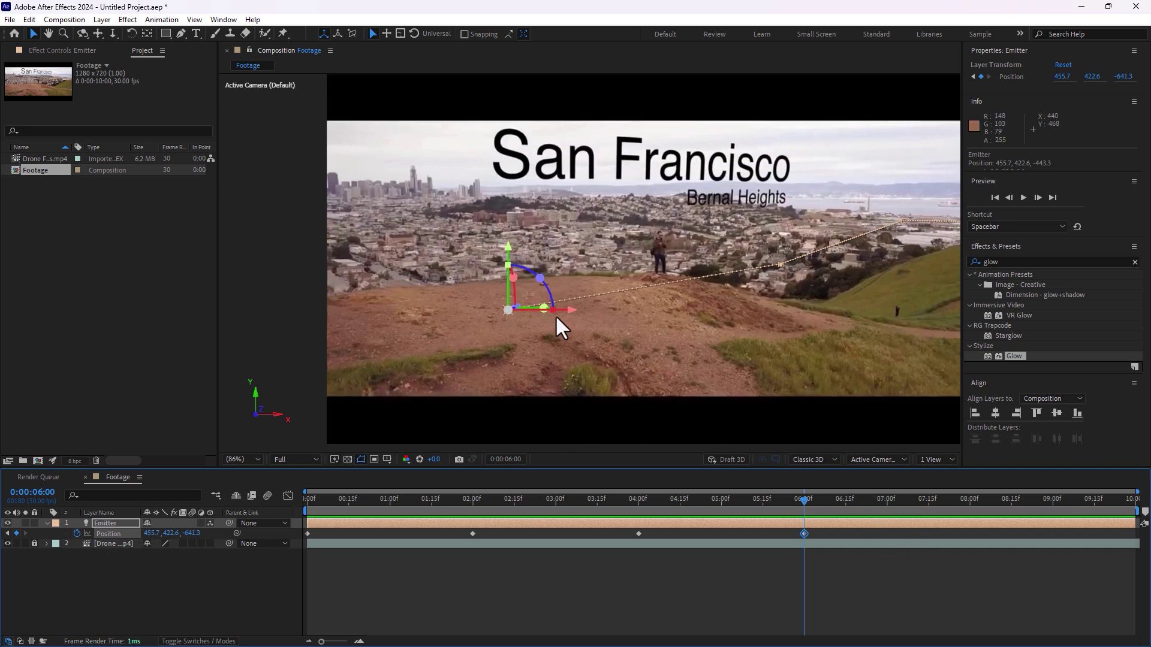
left_click_drag(573, 308, 541, 319)
key("ctrl+shift+a")
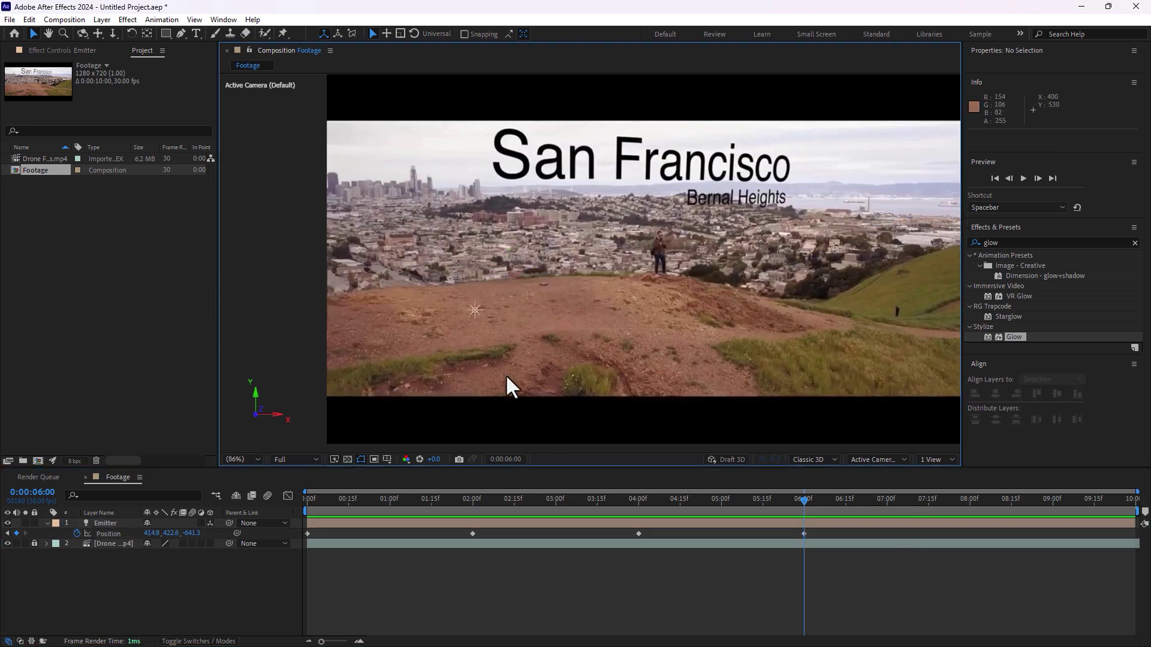
left_click(113, 525)
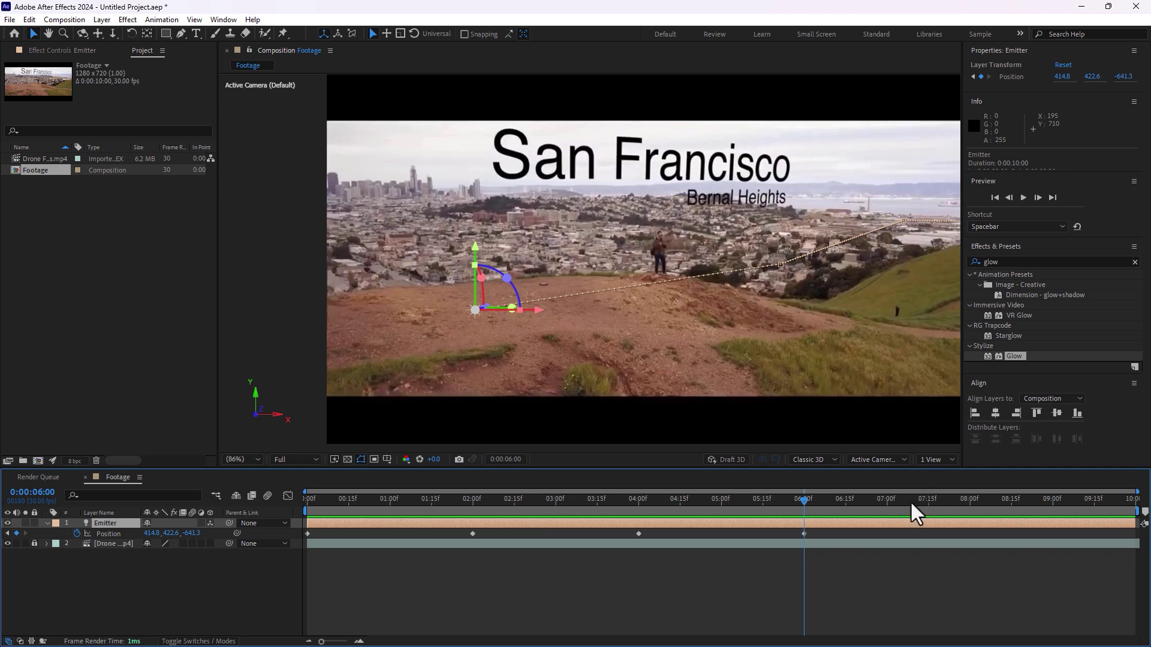
left_click_drag(779, 265, 725, 273)
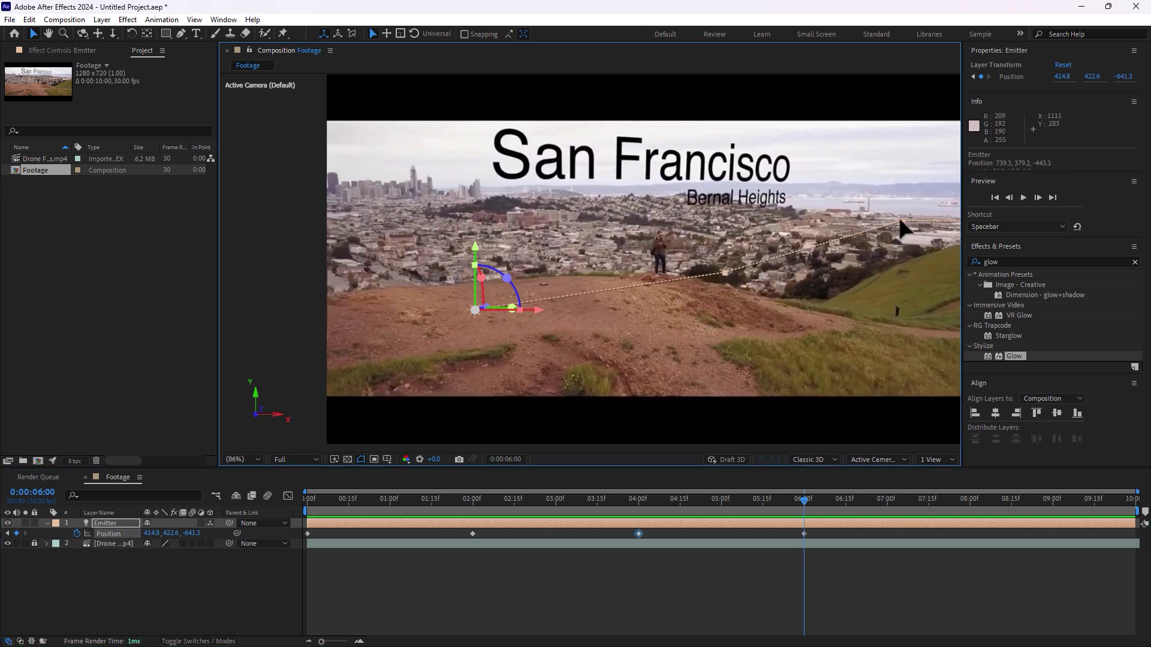
left_click_drag(900, 221, 880, 225)
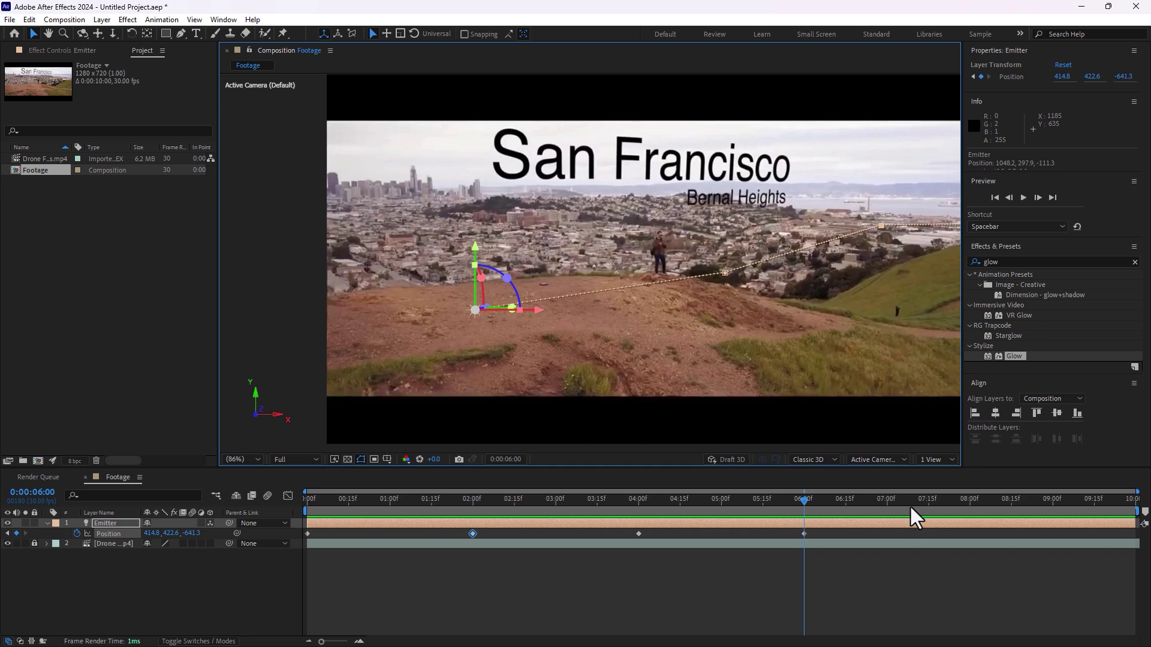
Step: At 8 s, keyframe the Emitter deeper, slightly higher and left toward the city
left_click(969, 503)
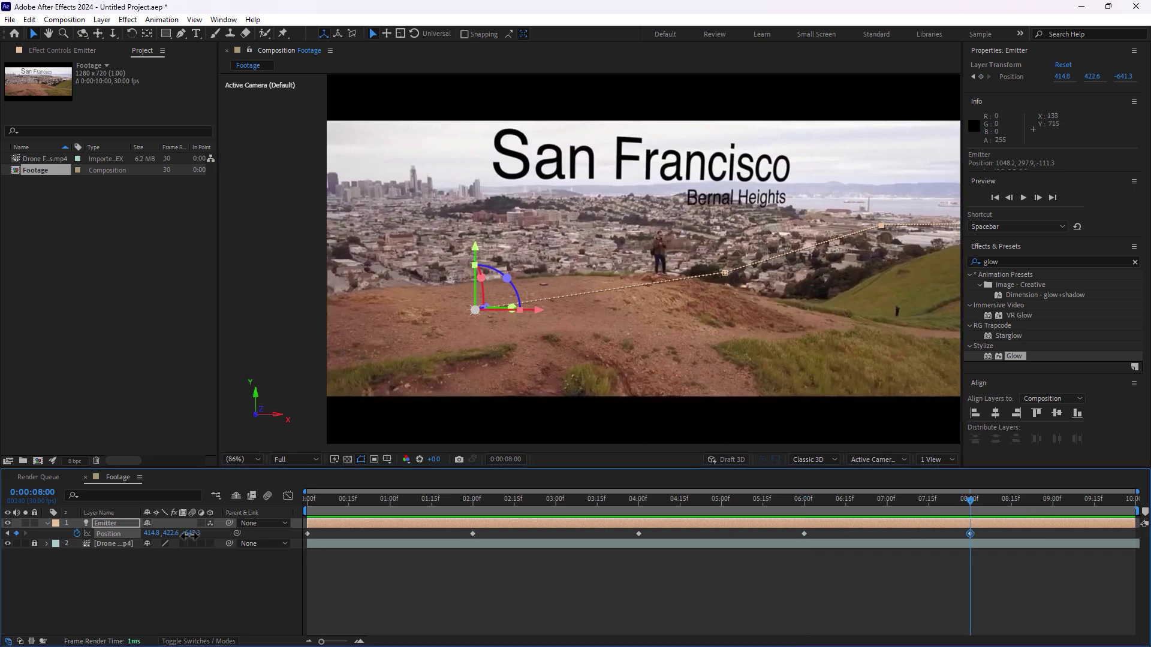
left_click_drag(483, 308, 431, 321)
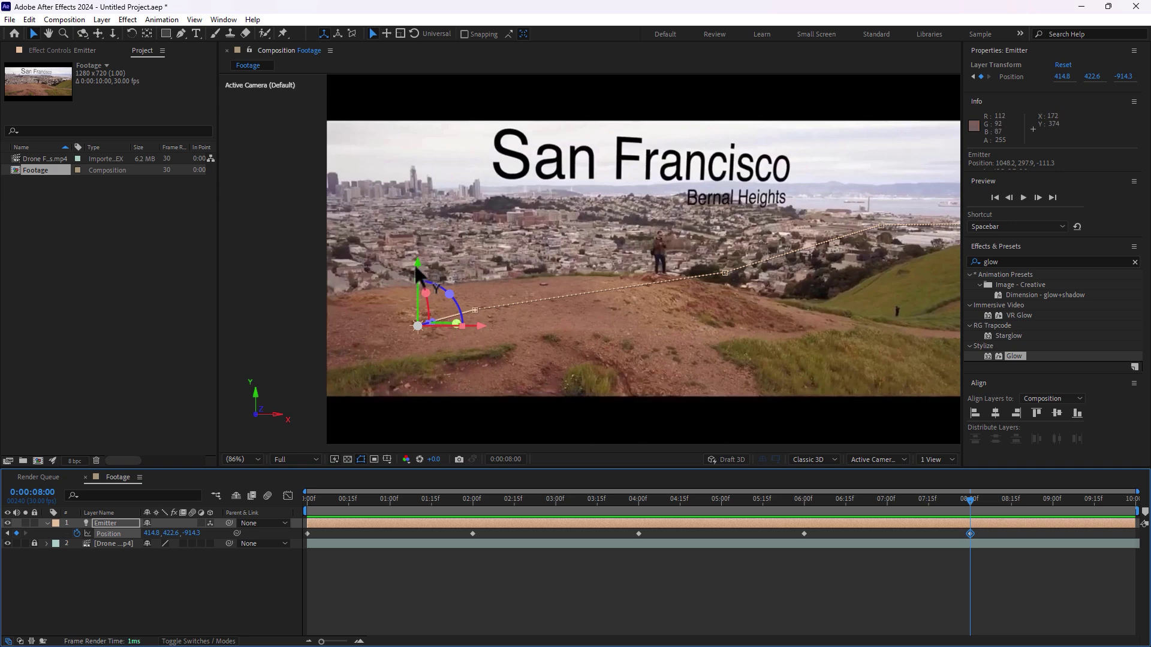
left_click_drag(418, 268, 422, 201)
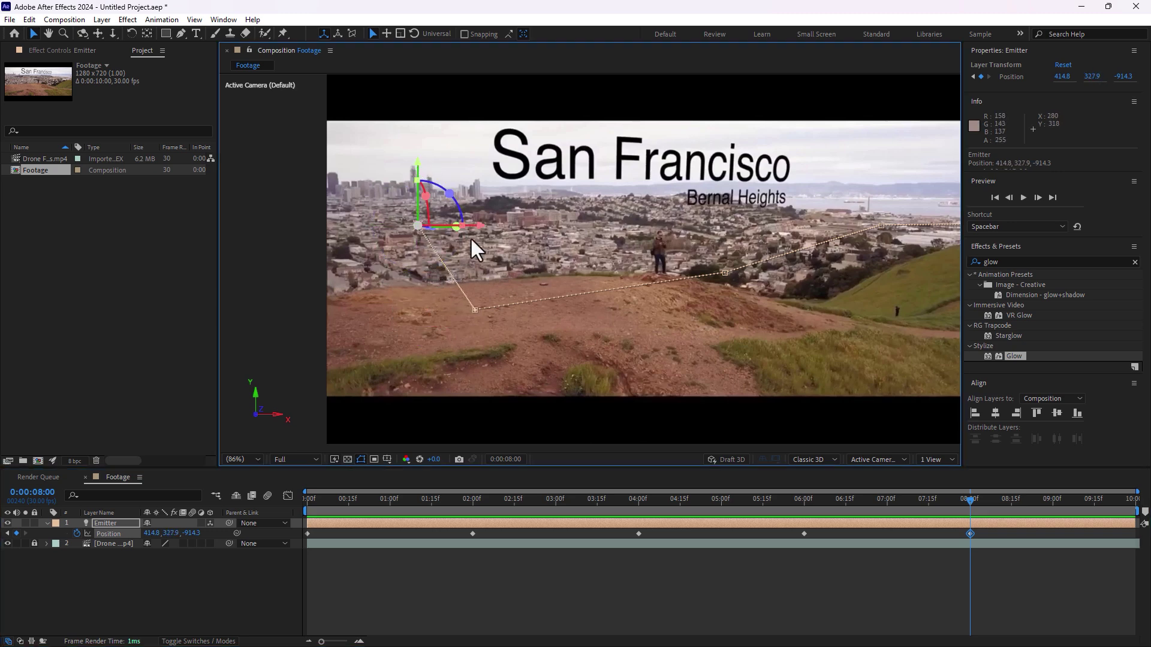
left_click_drag(479, 229, 421, 229)
Step: At the last frame 0:00:09:29, keyframe the Emitter further right, lower and much deeper
left_click(1139, 511)
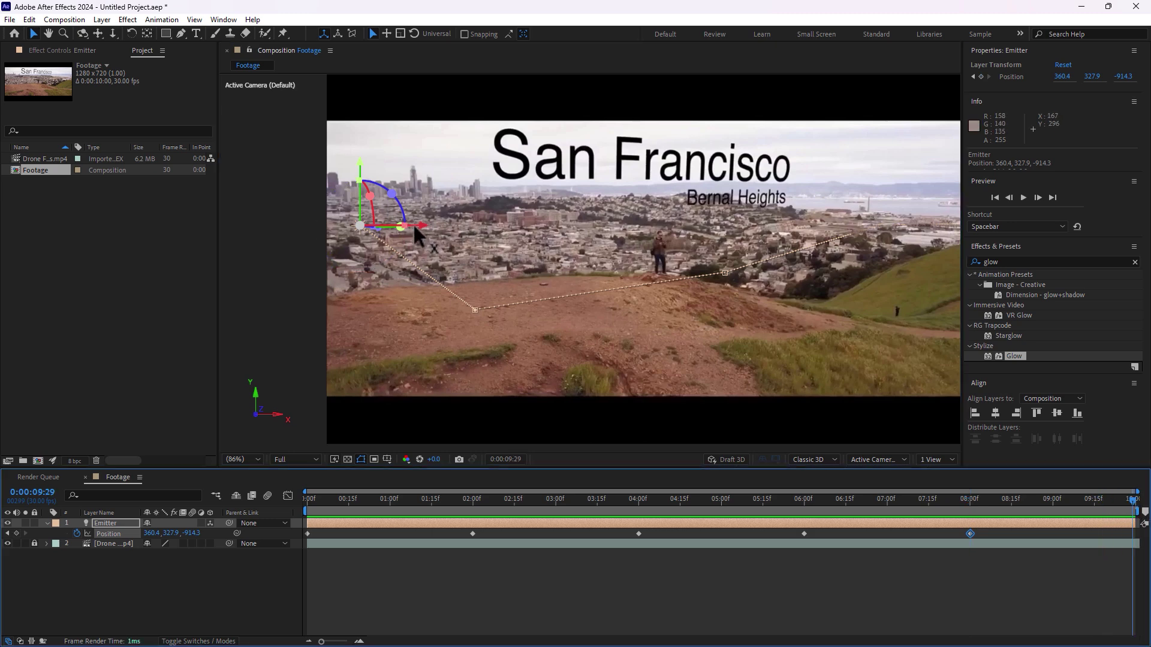
left_click_drag(417, 233, 648, 260)
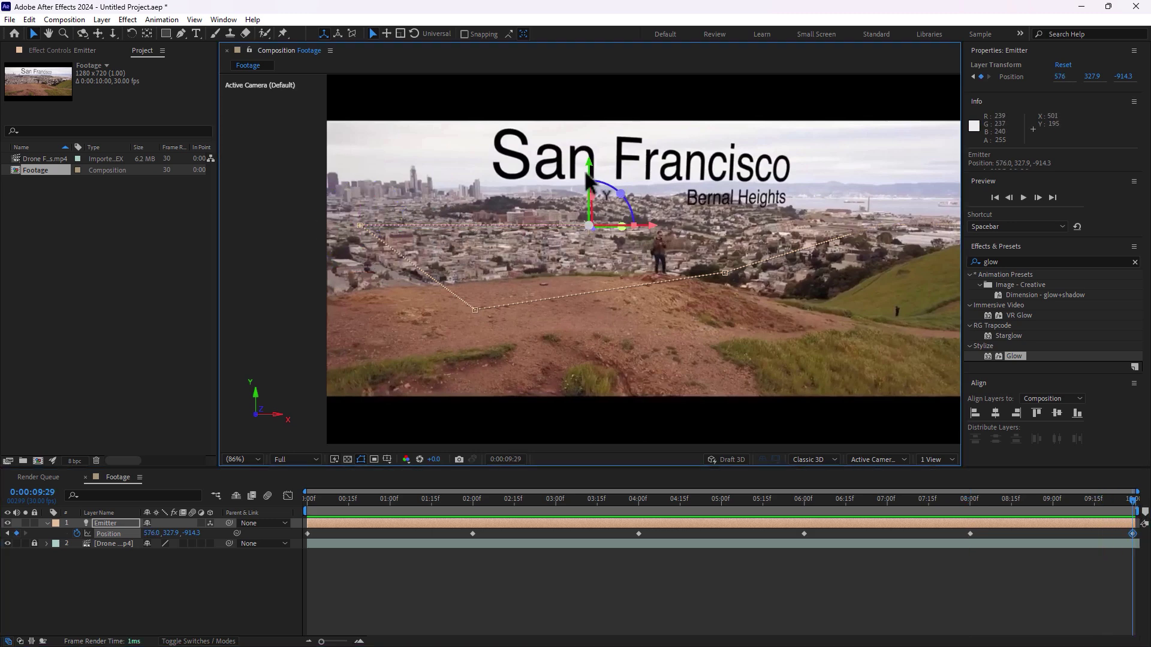
left_click_drag(589, 173, 629, 318)
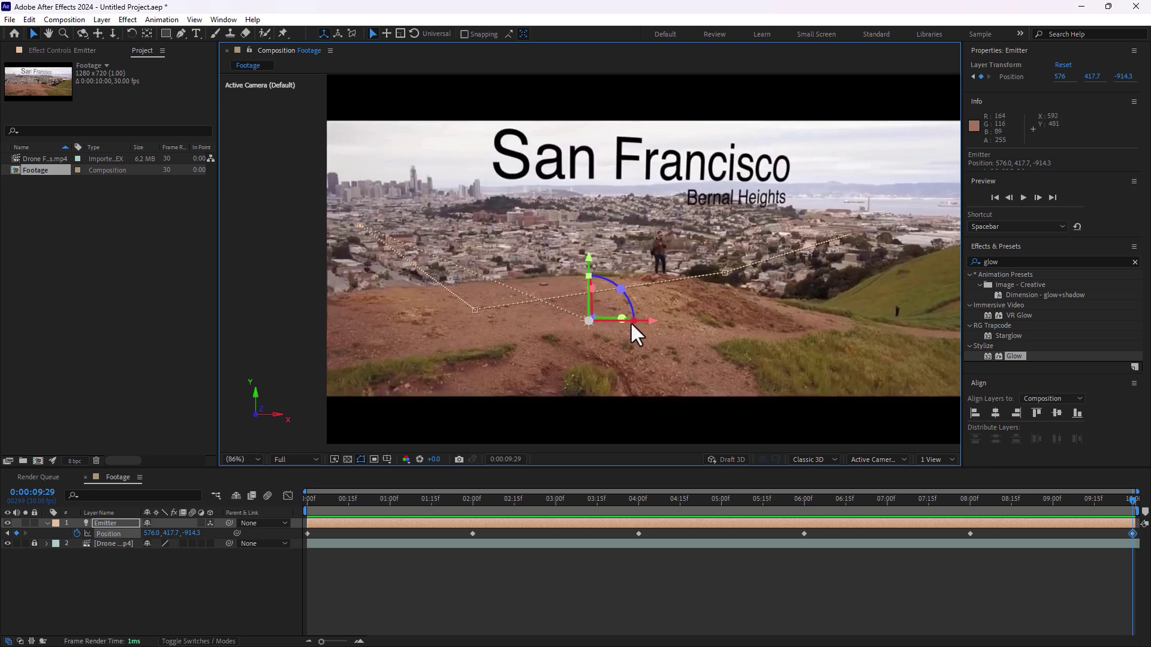
left_click_drag(196, 533, 79, 540)
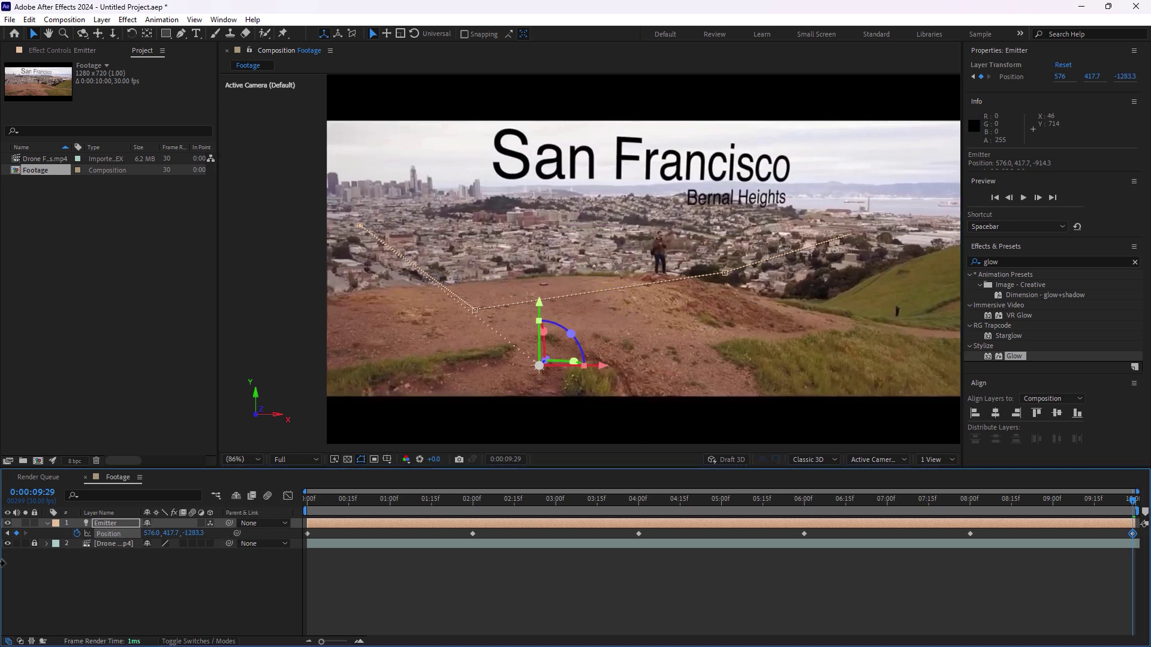
left_click_drag(621, 369, 947, 345)
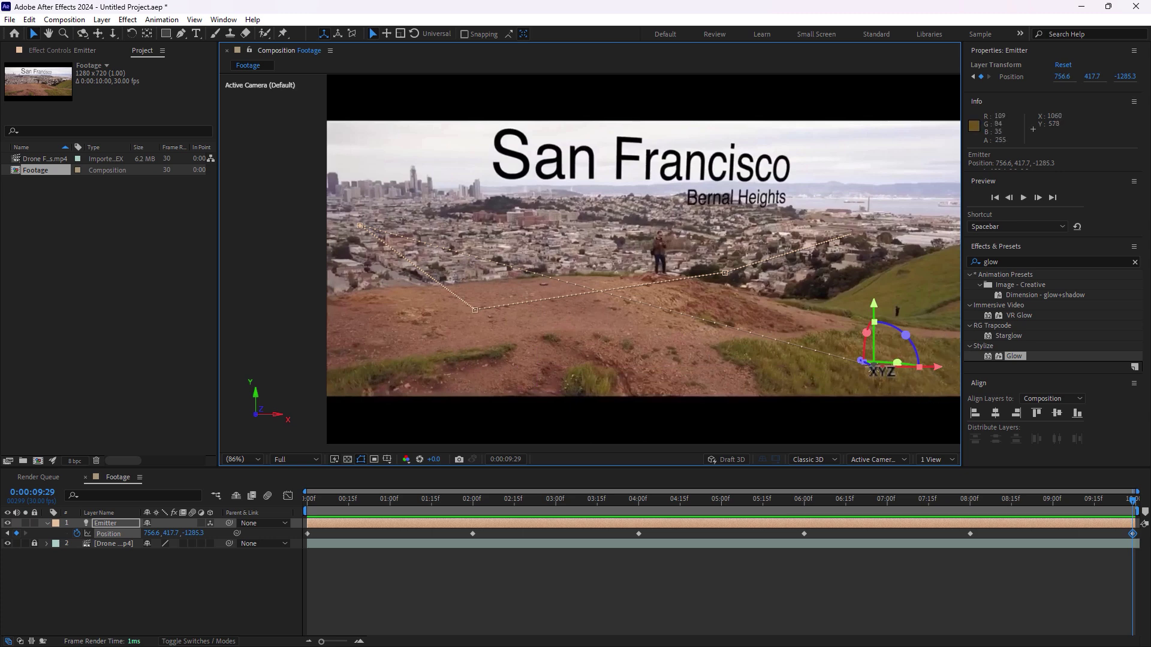
left_click_drag(863, 372, 586, 313)
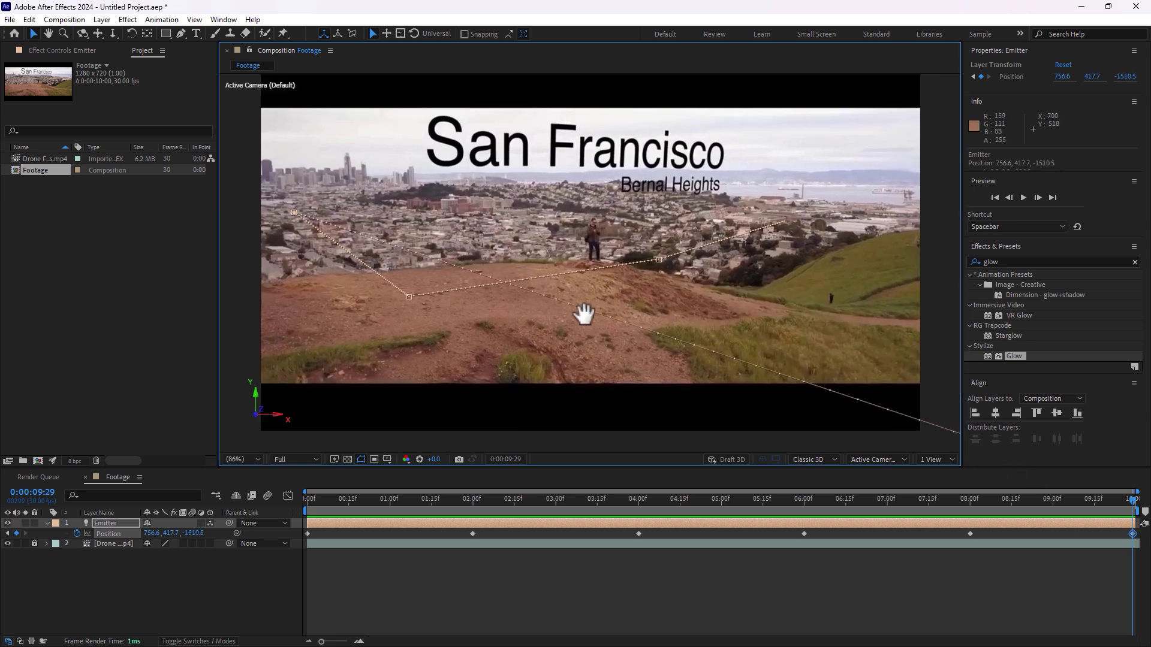
left_click_drag(820, 329, 838, 243)
Step: Fine-tune the 8 s, 6 s and top-left motion-path points
left_click_drag(701, 337, 775, 366)
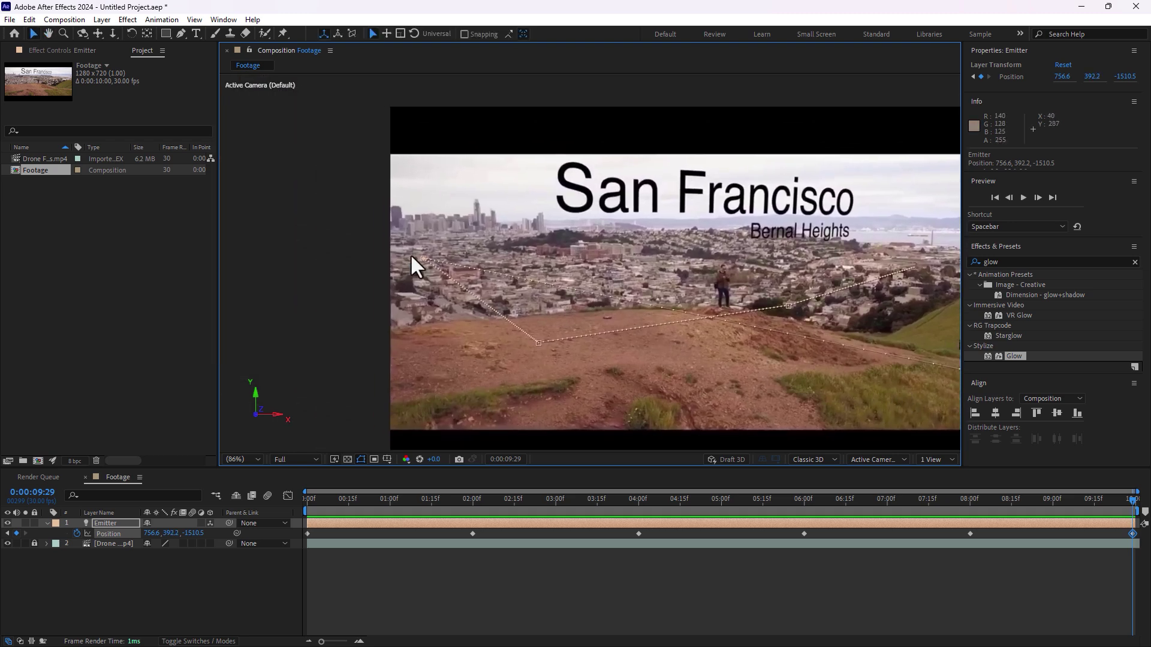
left_click_drag(421, 259, 524, 226)
left_click_drag(538, 345, 562, 342)
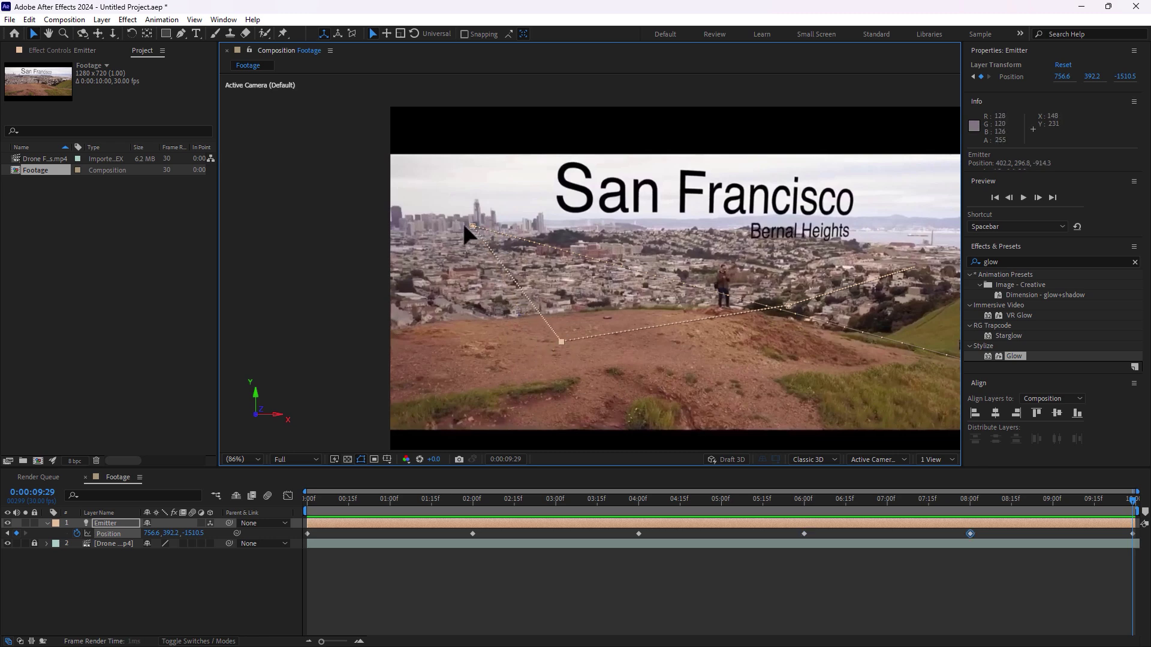
left_click_drag(466, 228, 439, 230)
Step: With the Convert Vertex tool, curve the motion path at the 2 s and 4 s keyframes
left_click(180, 34)
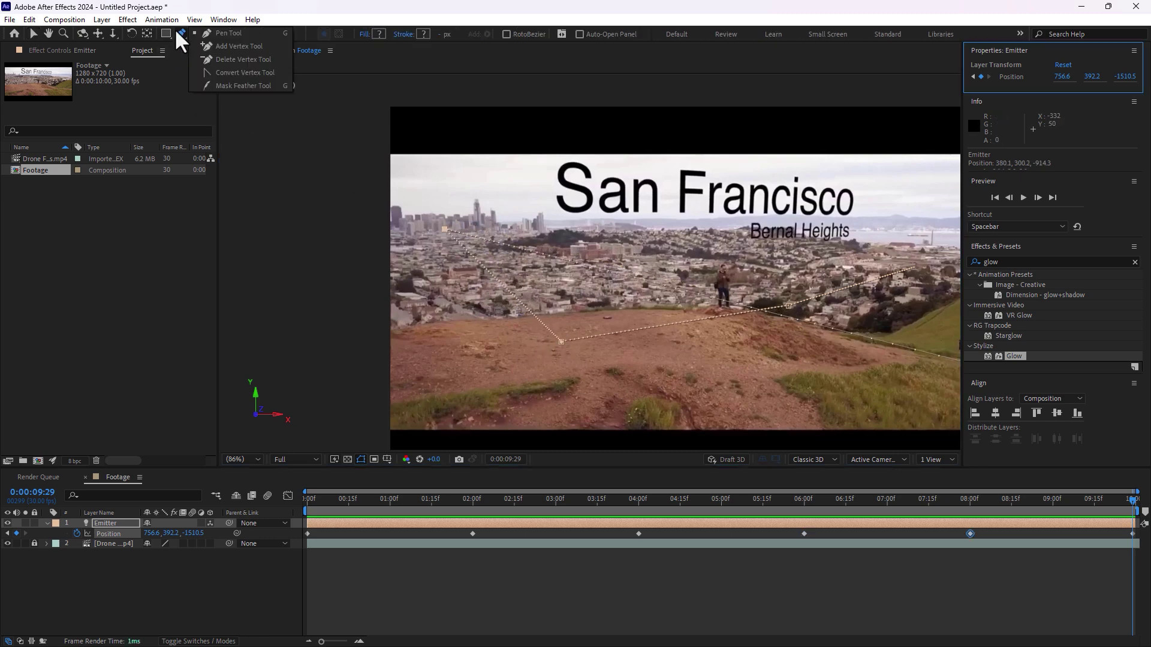
left_click(238, 73)
left_click_drag(885, 342, 565, 367)
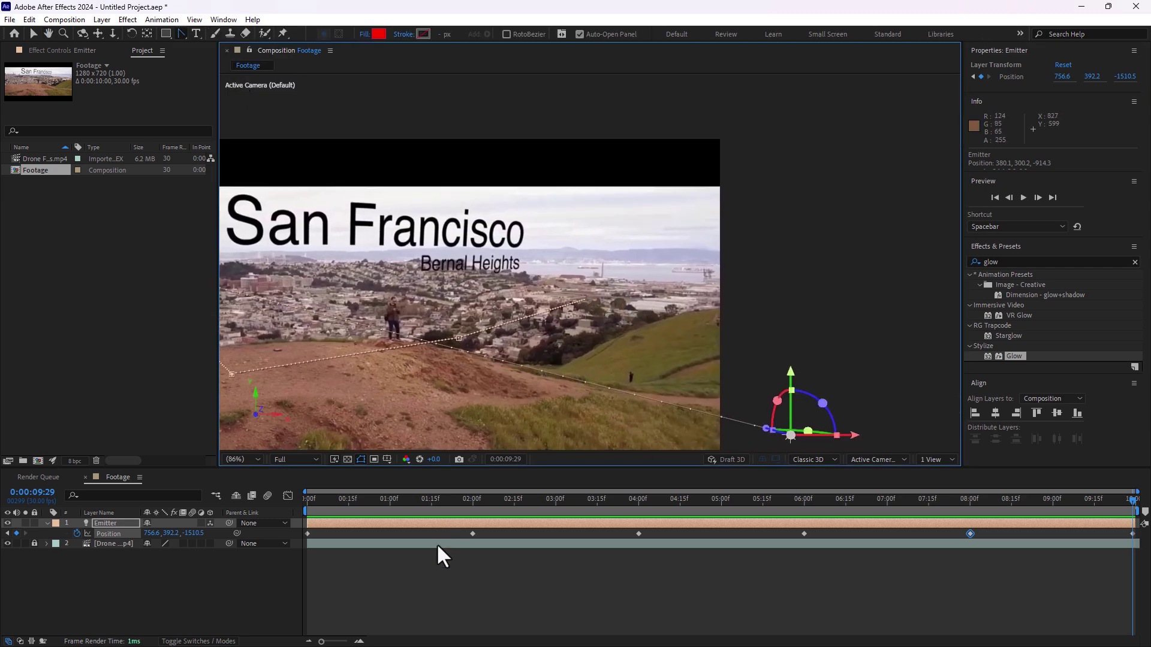
left_click_drag(461, 504, 431, 503)
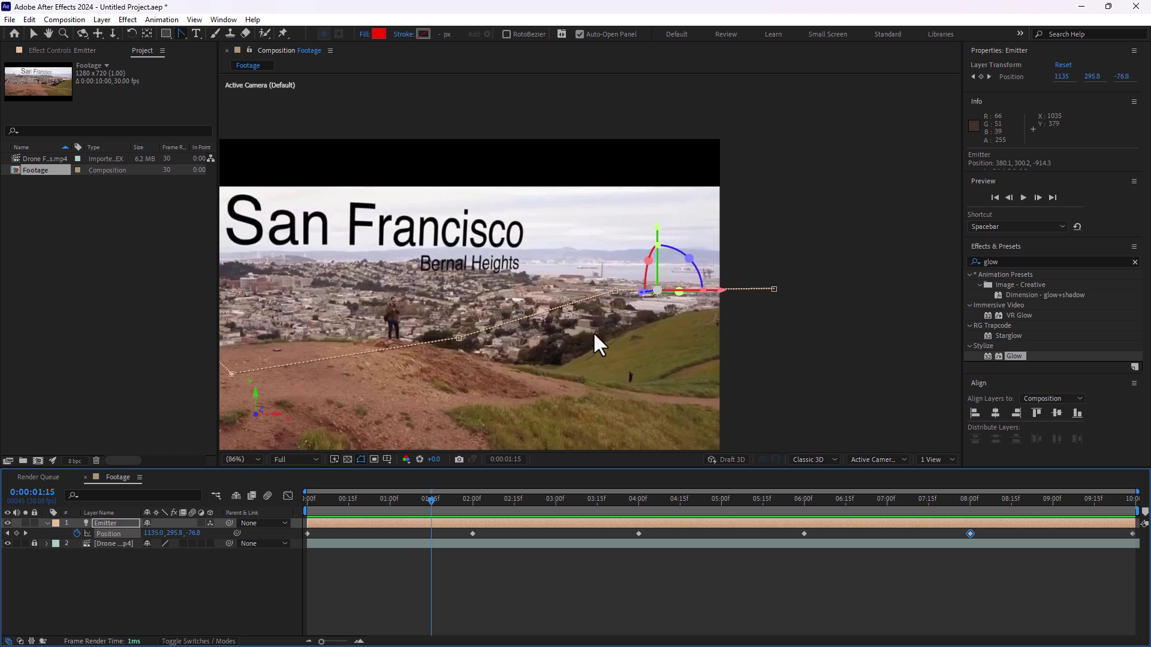
left_click_drag(615, 292, 532, 306)
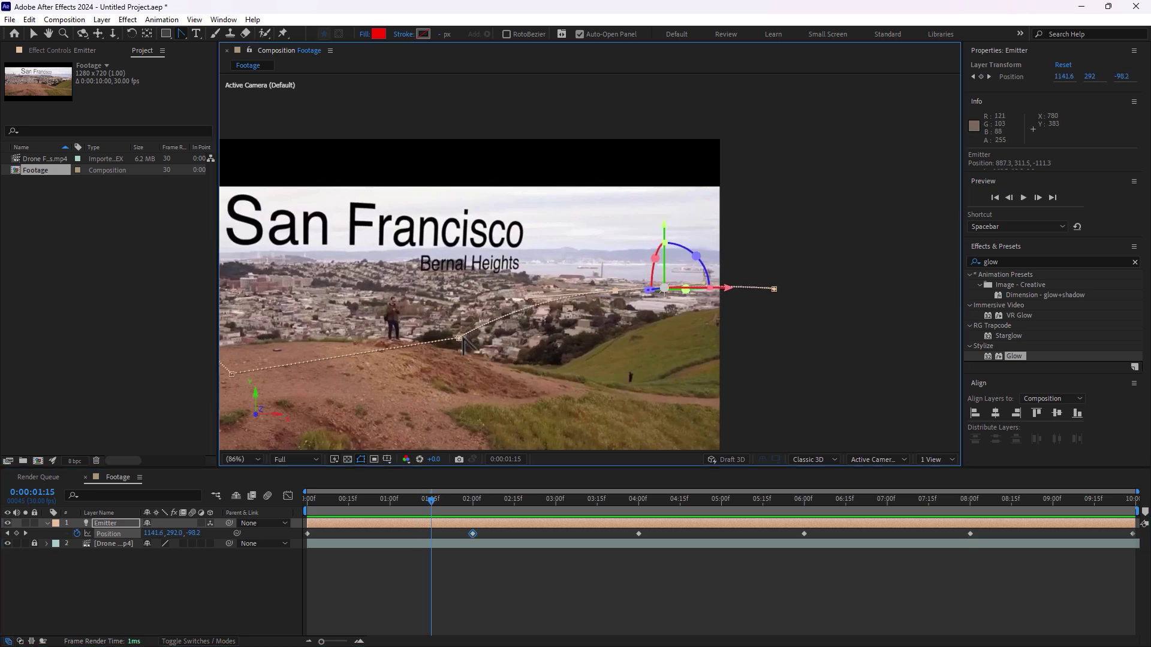
left_click(457, 339)
left_click_drag(450, 342, 393, 387)
left_click_drag(385, 348, 377, 261)
Step: Curve the motion path at the 8 s keyframe
left_click_drag(318, 238, 343, 172)
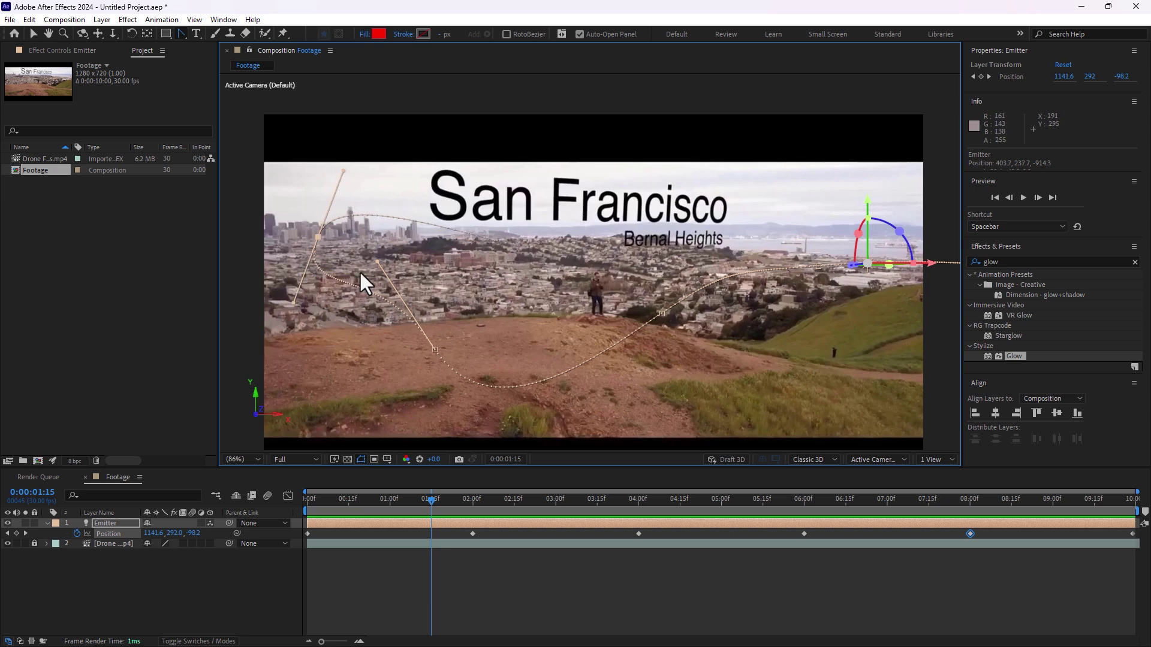
key("h")
left_click_drag(744, 357, 472, 393)
key("g")
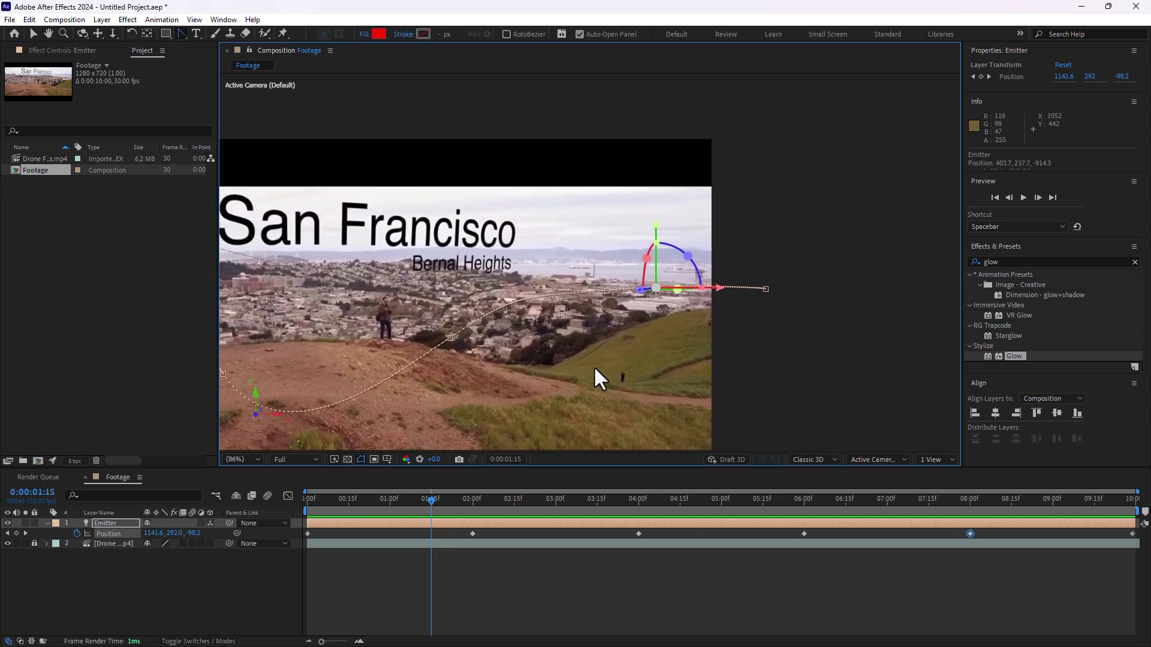
Step: With the Selection tool, move the 4 s and 6 s path keyframes and reorient their curve handles
left_click(47, 33)
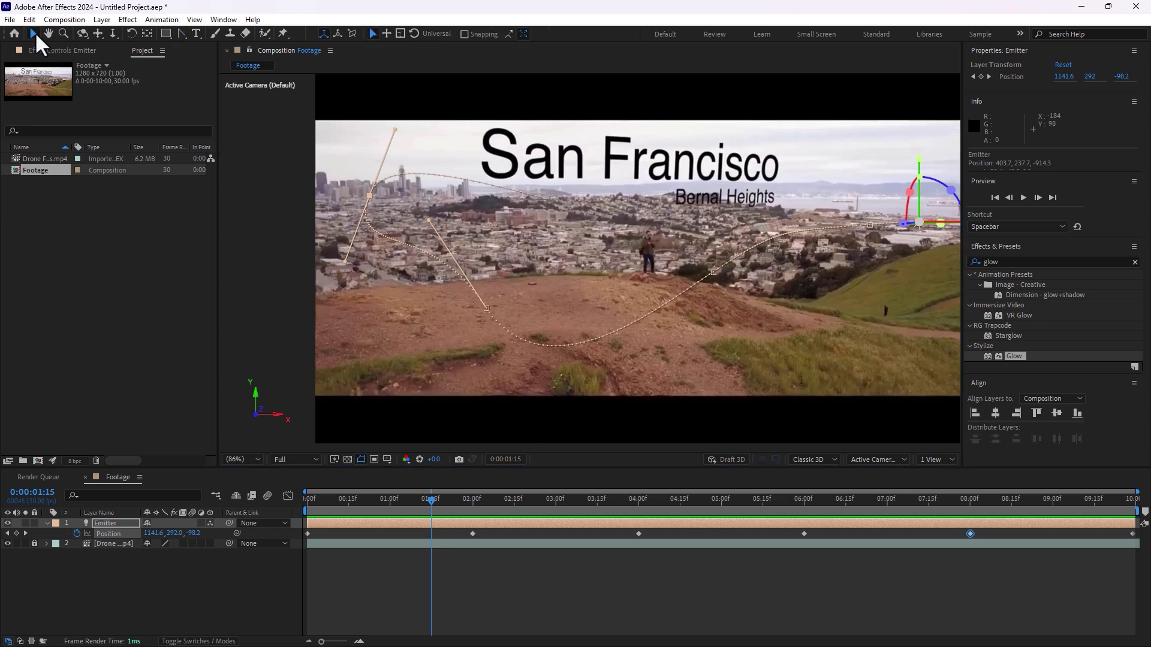
mouse_move(874, 285)
left_mouse_down()
mouse_move(744, 297)
mouse_move(653, 273)
left_mouse_up()
key("v")
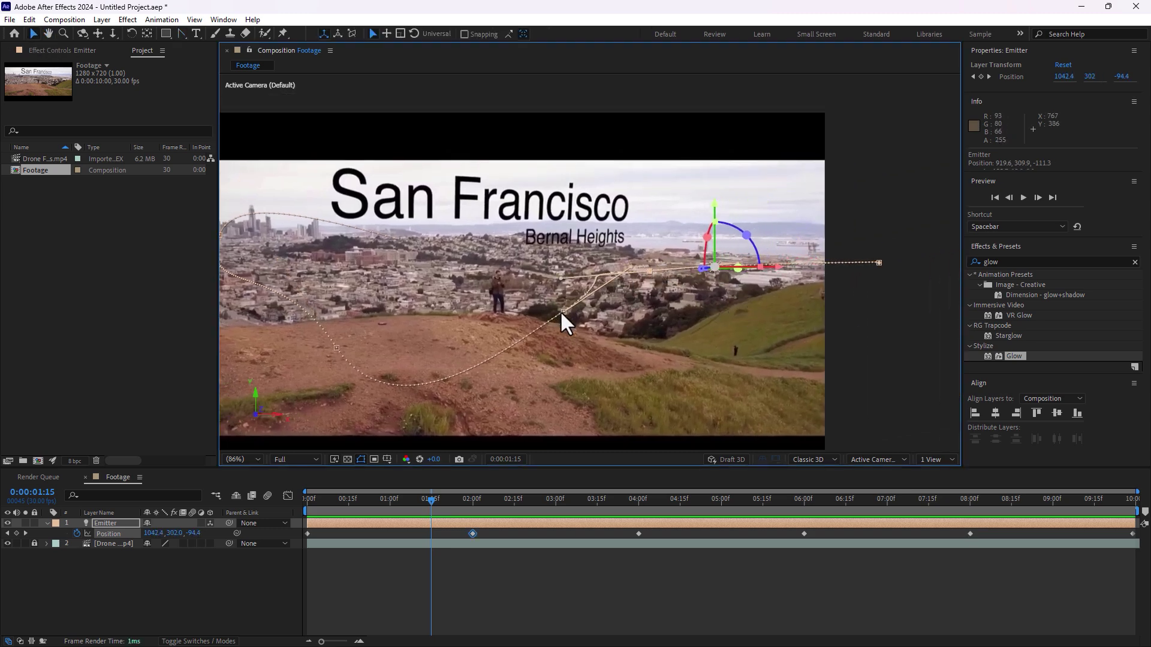
left_click_drag(562, 313, 475, 334)
left_click_drag(351, 361, 581, 323)
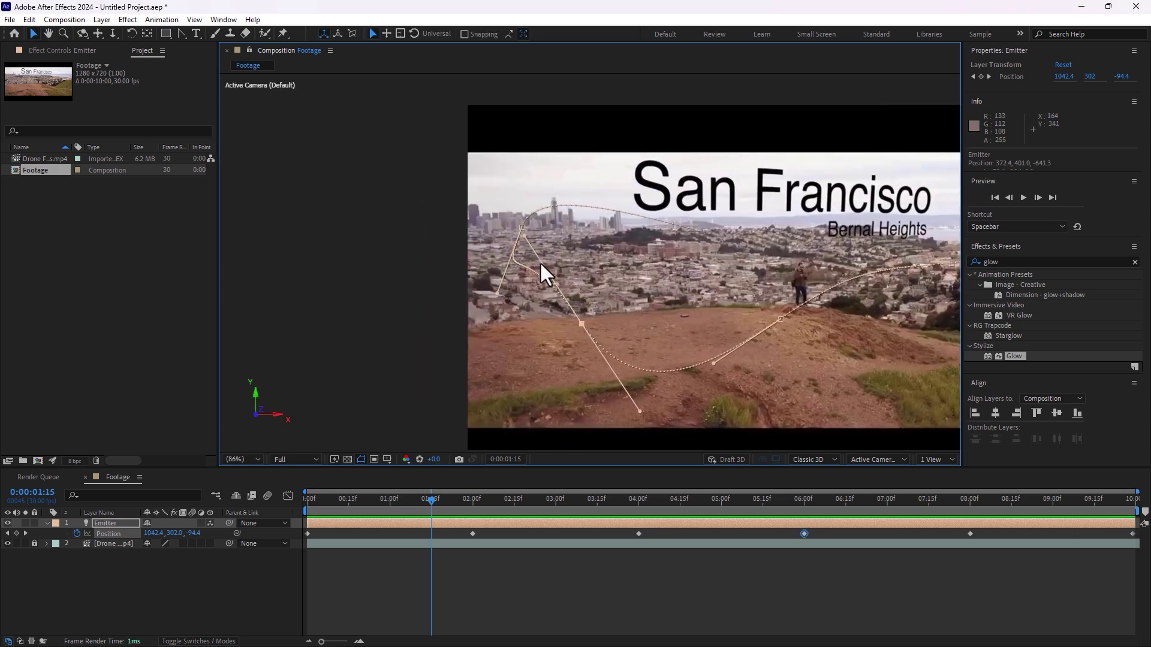
left_click_drag(526, 238, 673, 236)
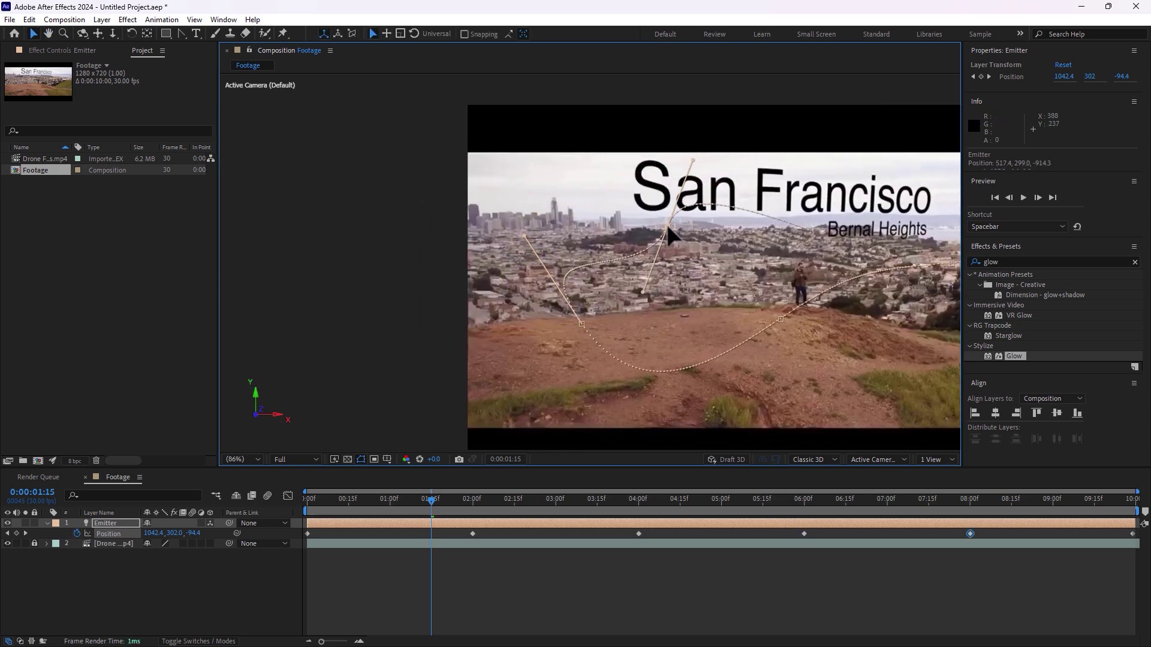
left_click_drag(643, 294, 606, 224)
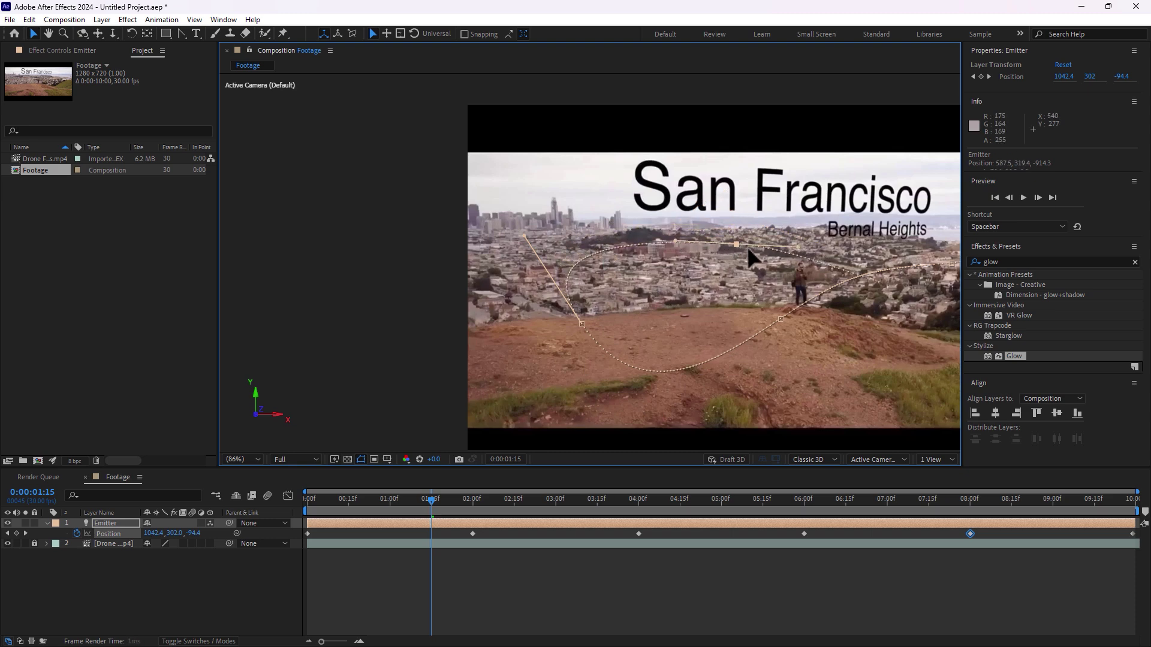
left_click_drag(739, 336, 565, 358)
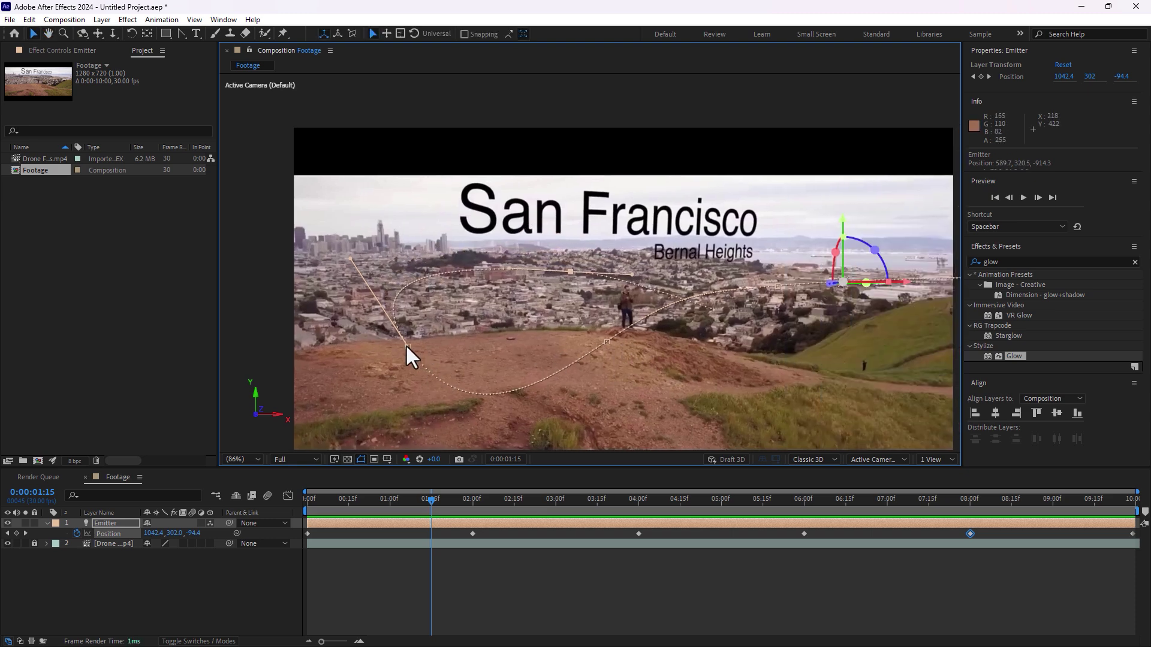
left_click(407, 346)
left_click_drag(467, 436, 409, 444)
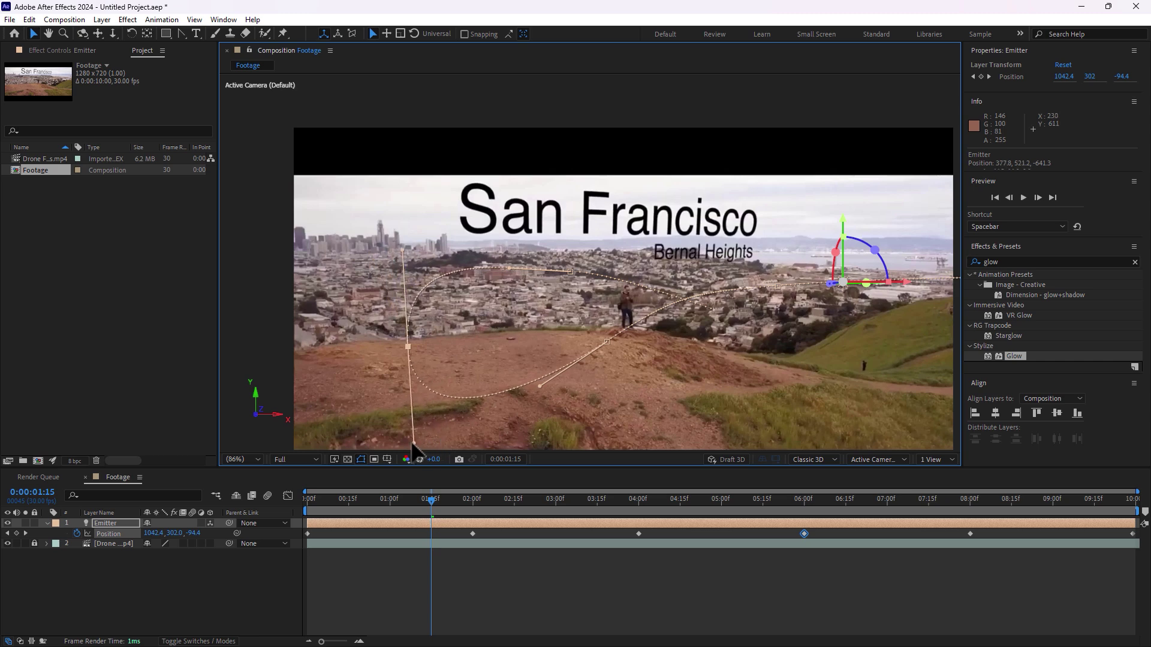
left_click_drag(405, 351, 380, 347)
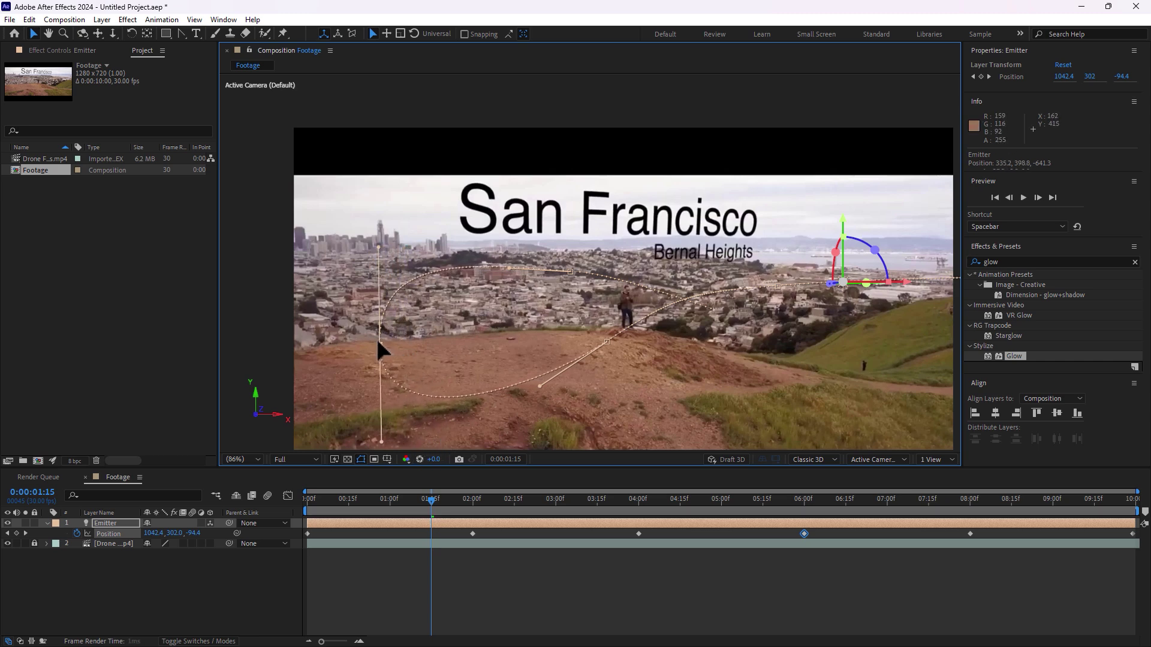
Step: At 0:00:09:29, push the Emitter back in depth to 756.6, 392.2, -1514.5
left_click_drag(789, 352, 547, 334)
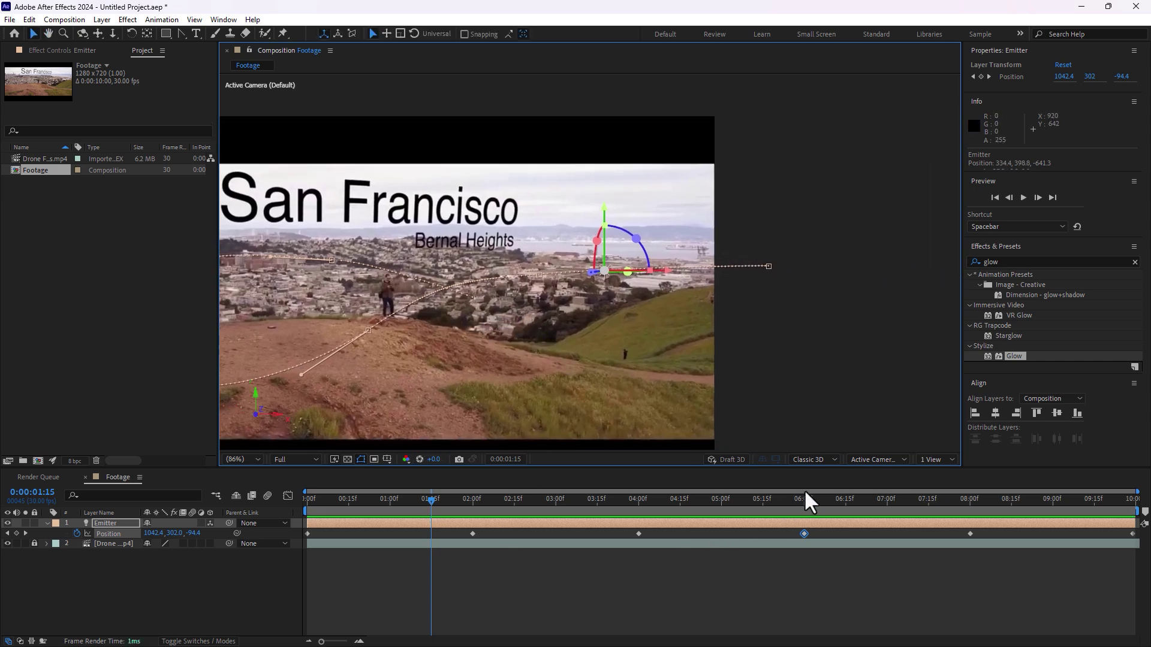
left_click_drag(827, 503, 1133, 500)
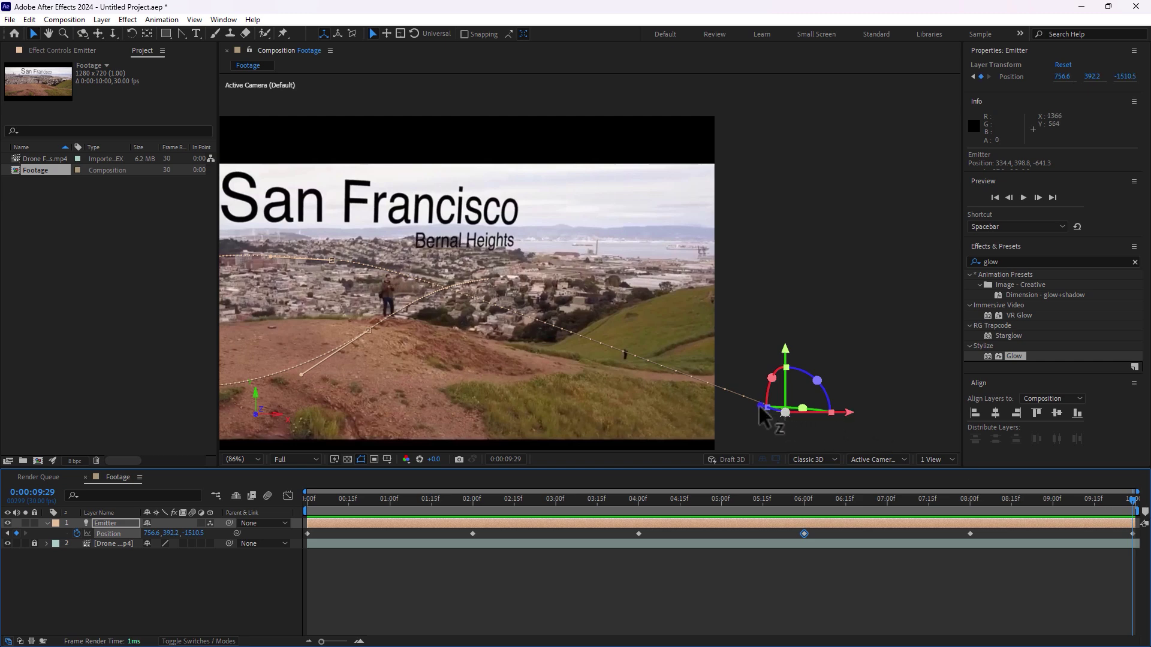
left_click_drag(764, 413, 777, 417)
left_click_drag(412, 322, 470, 320)
left_click_drag(462, 513, 339, 516)
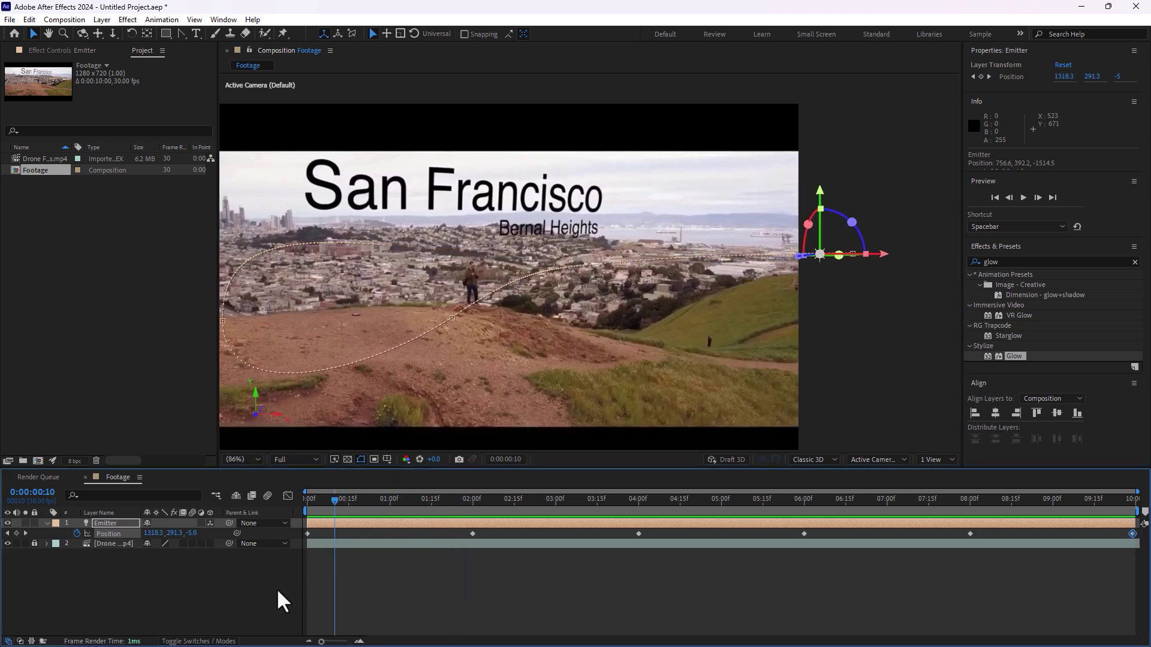
Step: Create a new solid layer named 'Particles' in the Footage composition
right_click(192, 609)
mouse_move(233, 457)
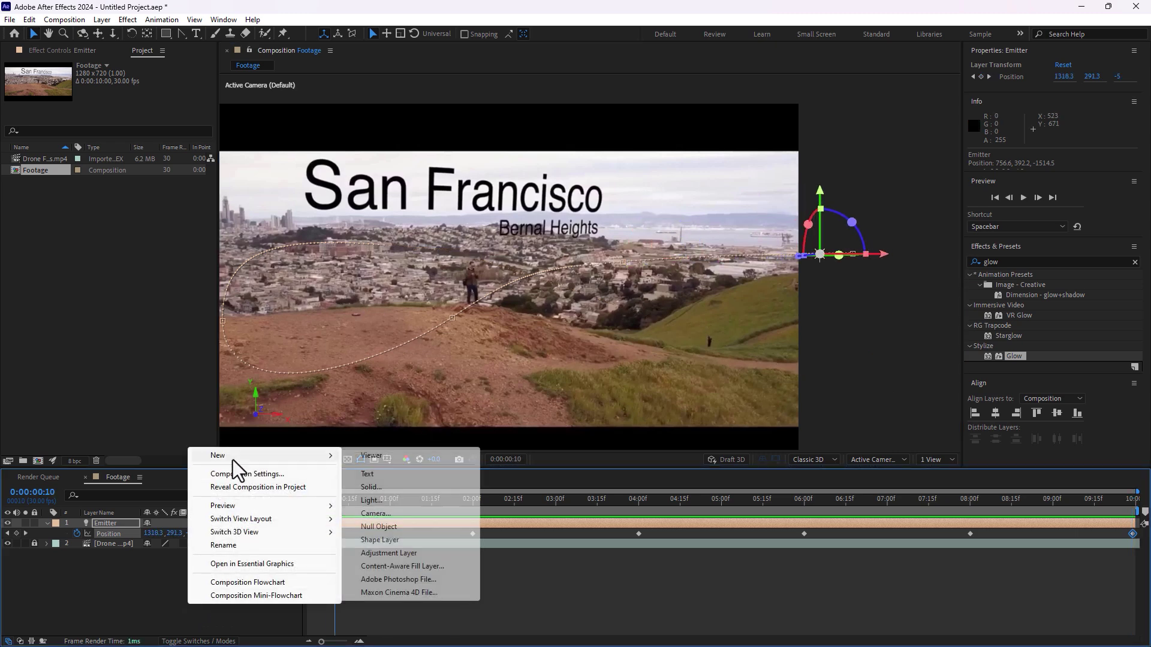
left_click(424, 487)
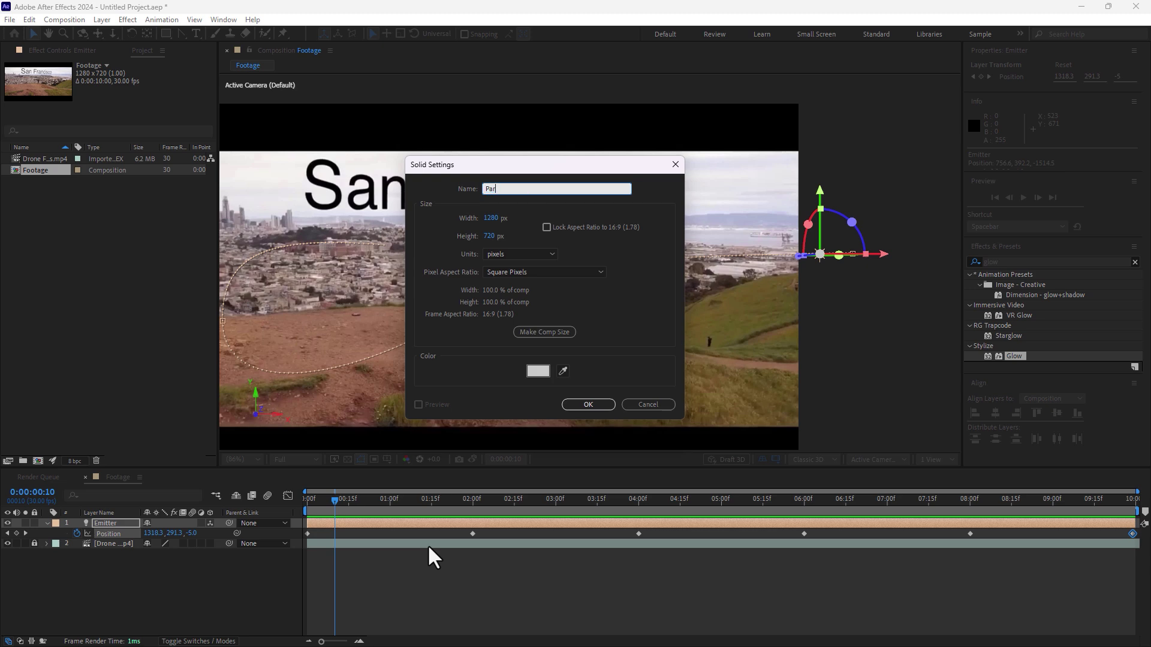
type("Particles")
key("Return")
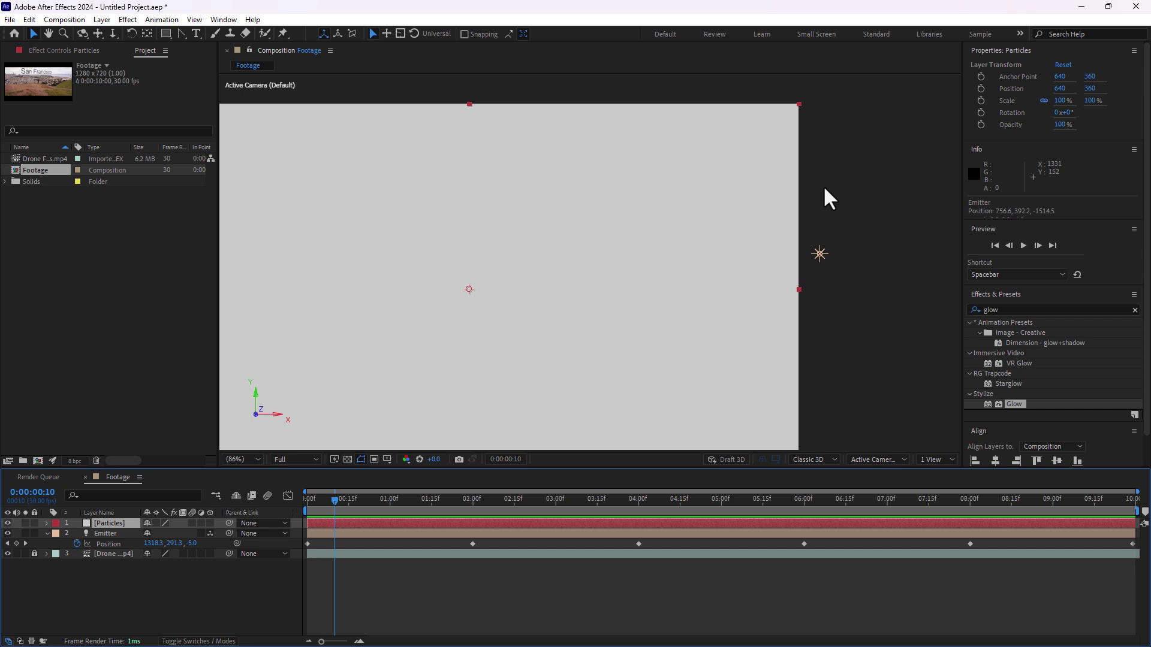
Step: Apply RG Trapcode > Particular to the Particles solid
left_click(126, 20)
mouse_move(175, 308)
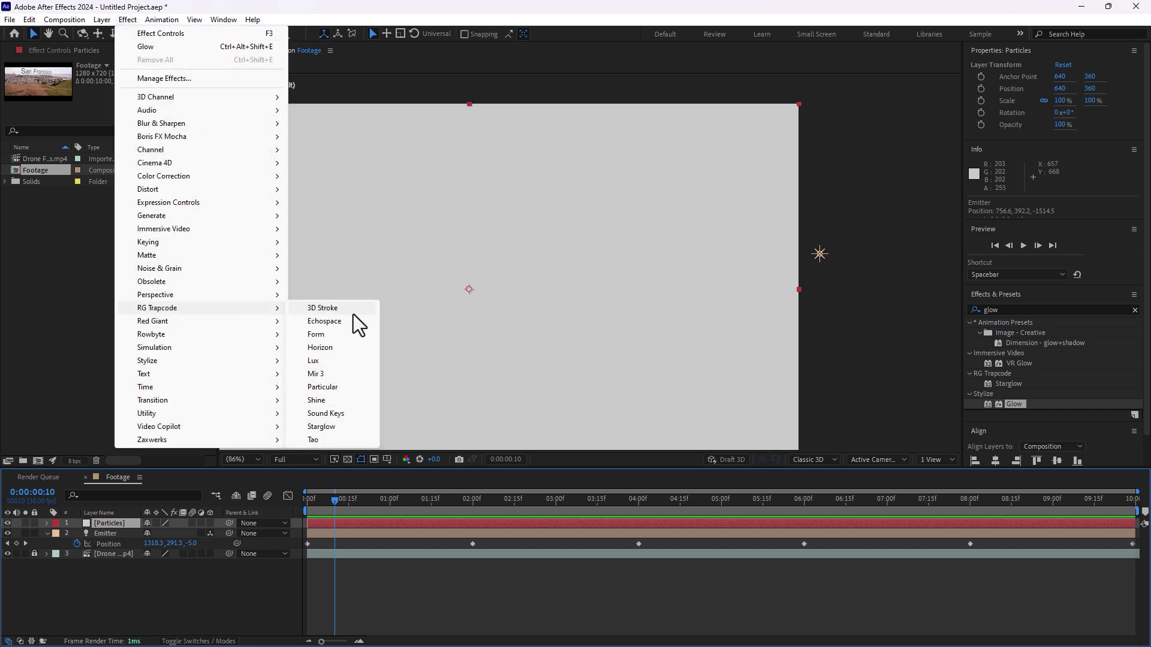
left_click(330, 390)
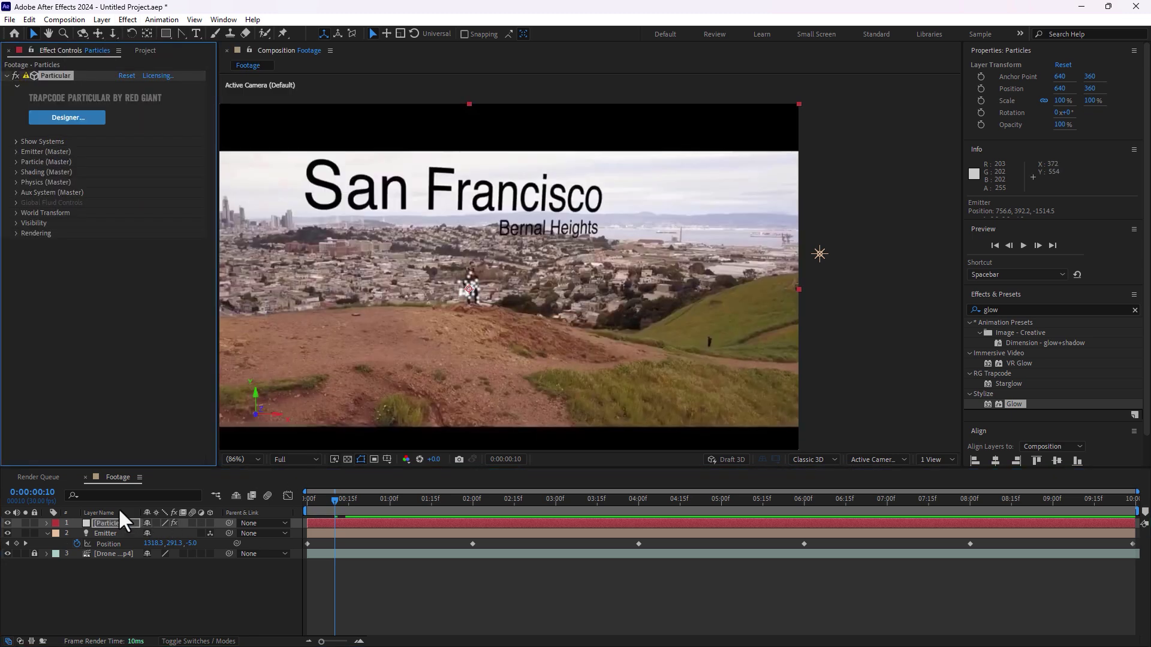
Step: Set Particular's Emitter Type to Light(s) and scrub ahead to preview the particles
left_click(17, 151)
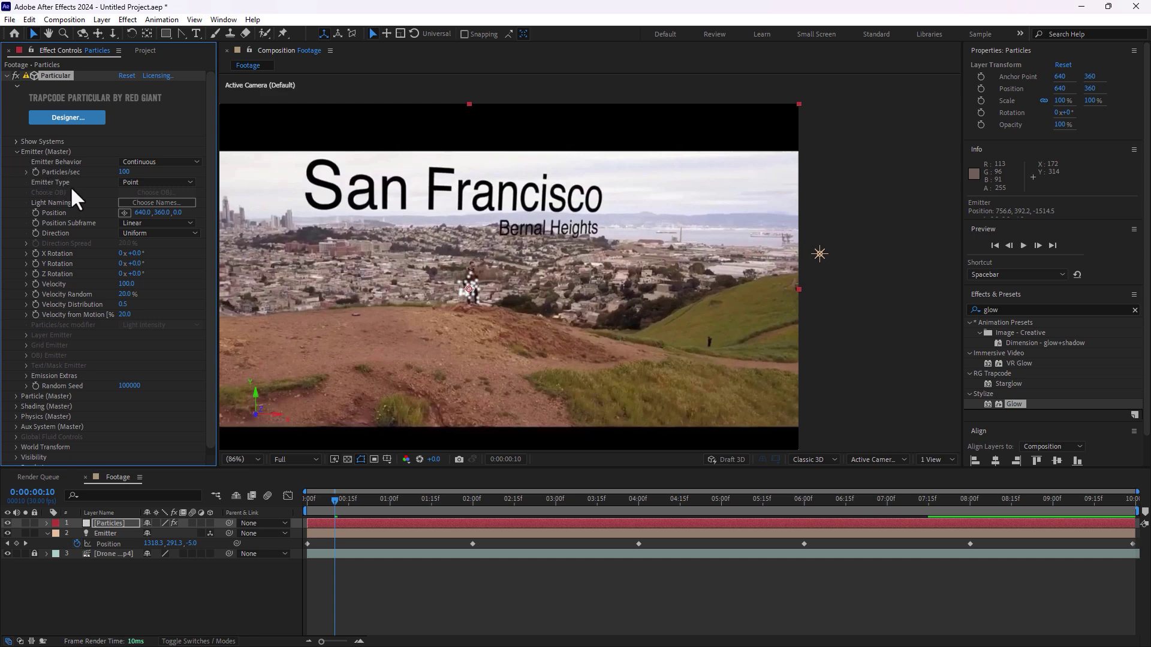
left_click(139, 181)
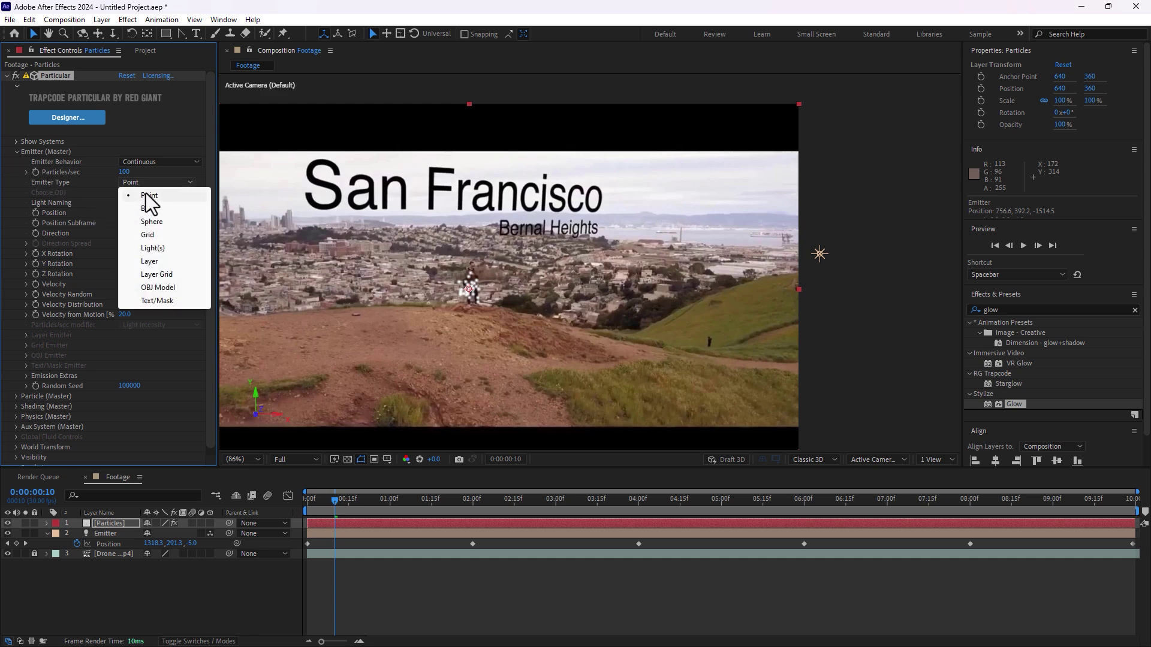
left_click(157, 249)
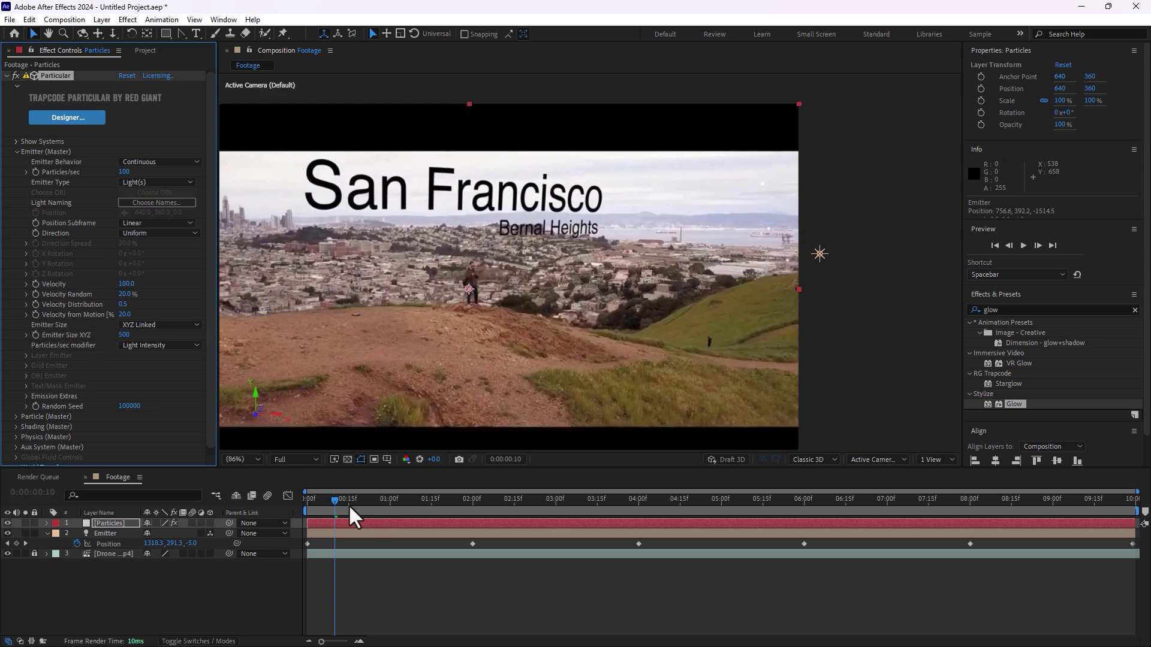
left_click_drag(350, 507, 614, 470)
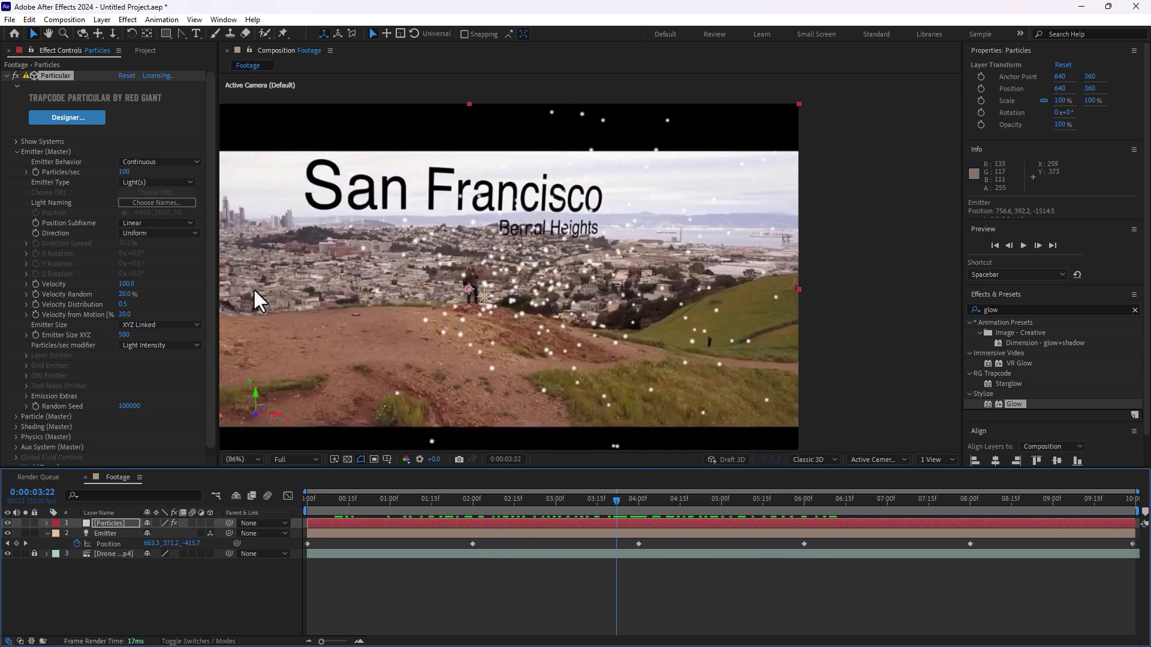
Step: Set each of the emitter's Velocity fields to 0
left_click(128, 285)
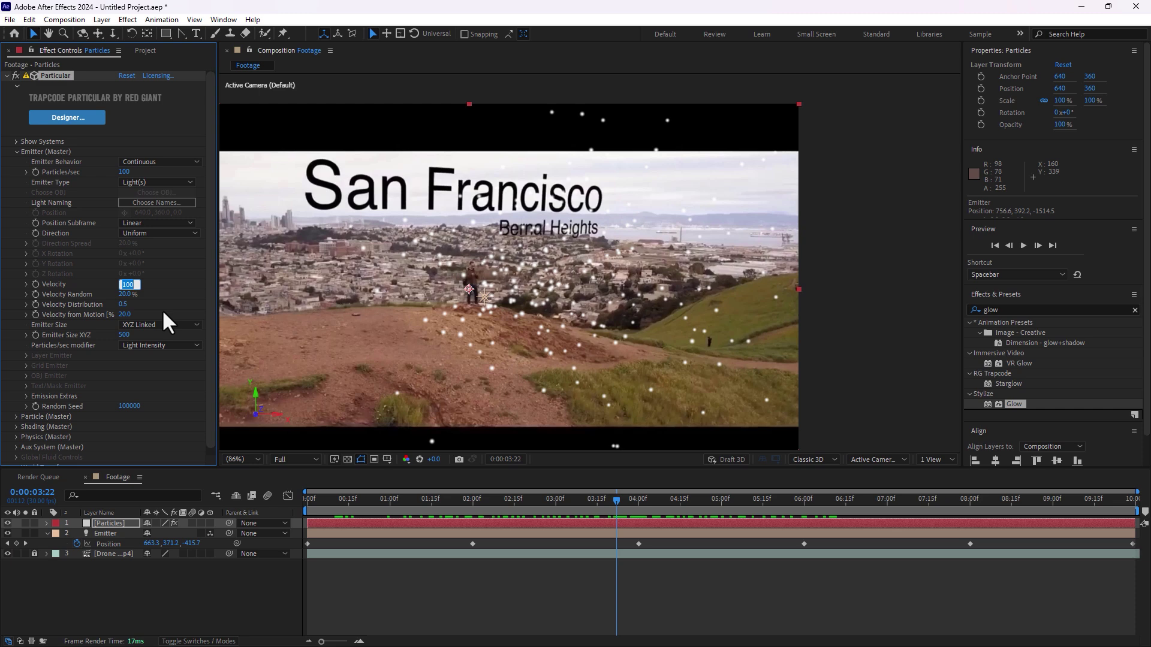
type("0")
key("Tab")
type("0")
key("Tab")
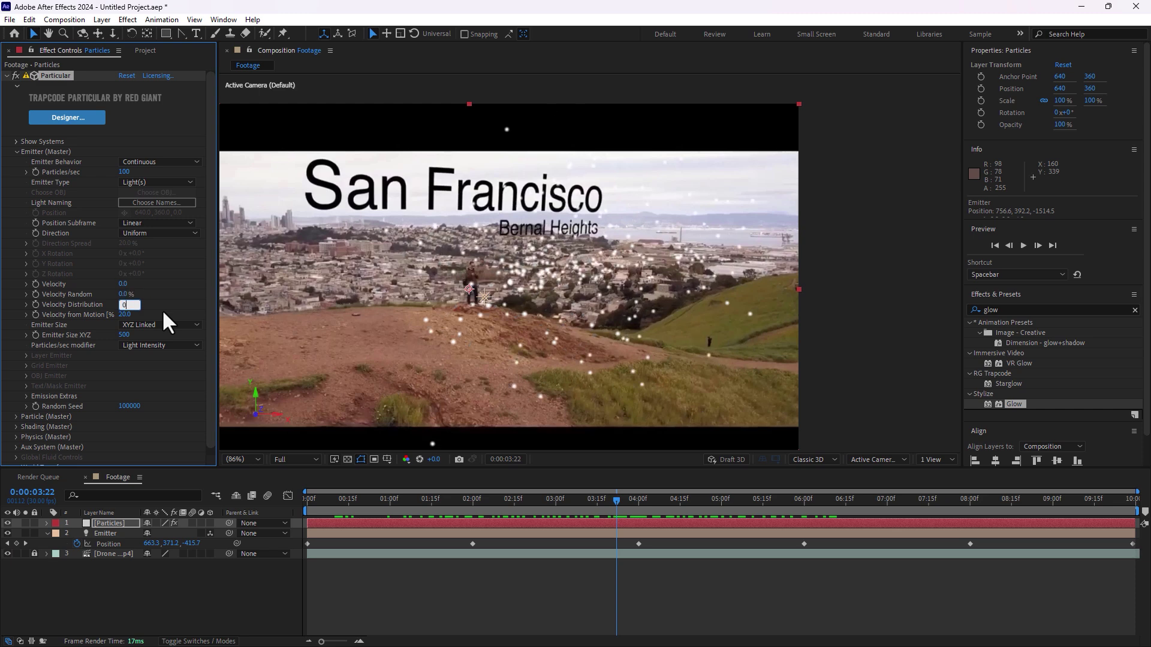
type("0")
key("Tab")
key("Tab")
Step: Set Emitter Size XYZ to 0 and scrub the timeline to preview the streak
type("0")
key("Return")
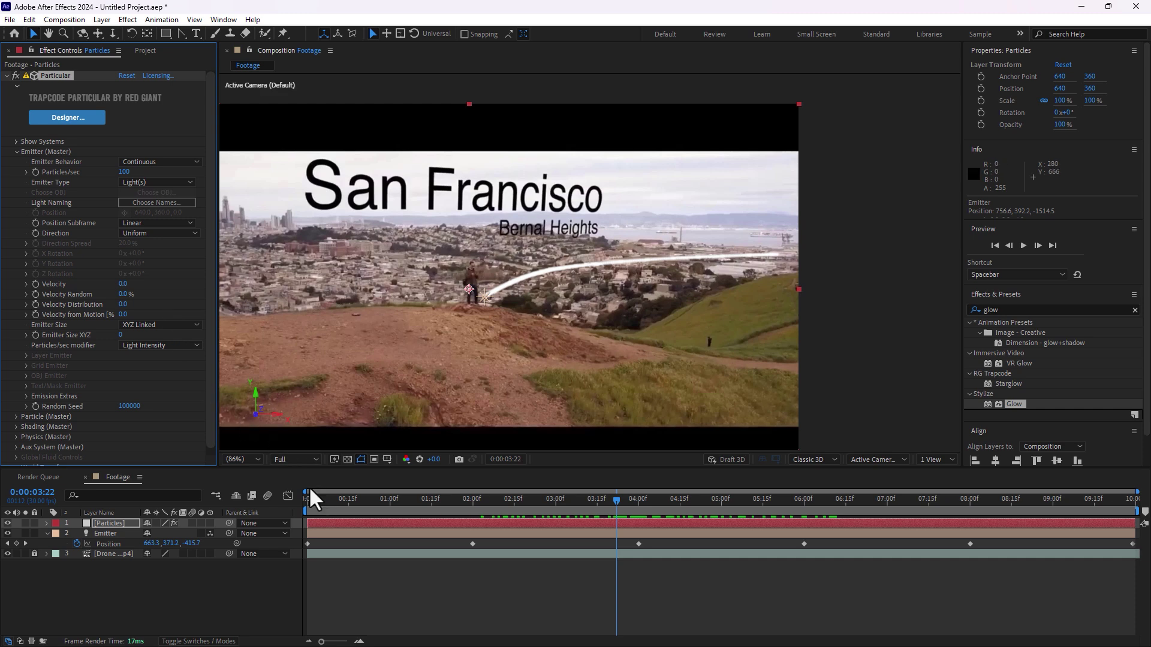
mouse_move(313, 497)
left_mouse_down()
mouse_move(363, 516)
mouse_move(569, 510)
mouse_move(618, 481)
mouse_move(861, 442)
mouse_move(1136, 420)
mouse_move(917, 457)
mouse_move(1051, 429)
left_mouse_up()
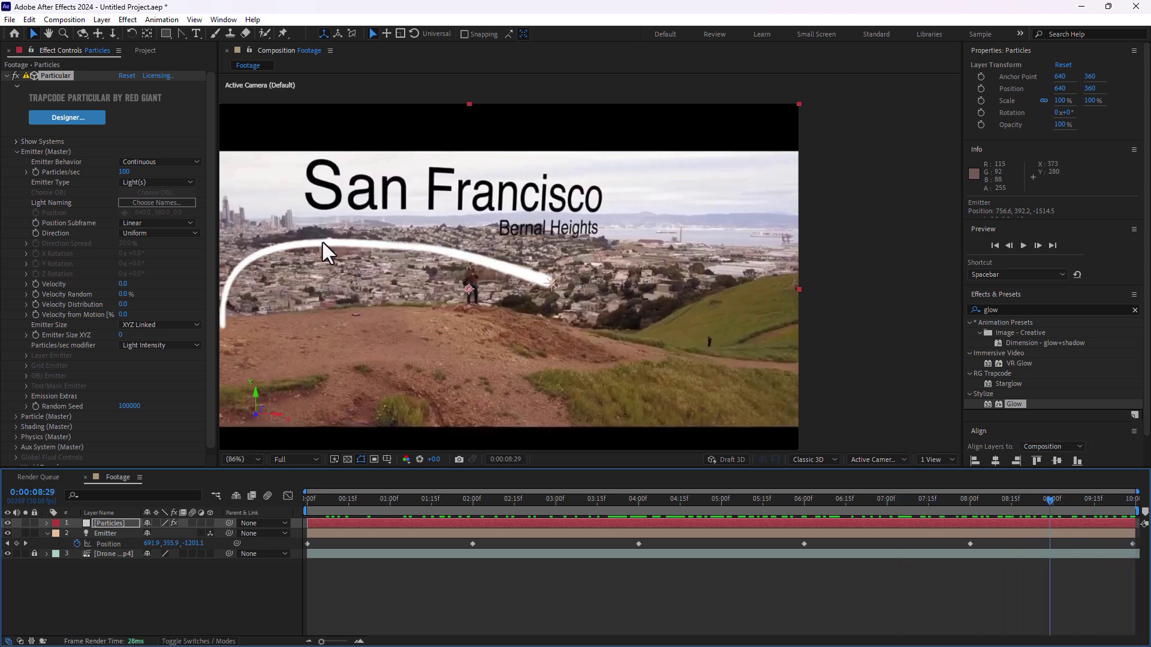
Step: Raise Particles/sec to 4470 and bring up the Particle Type choices under Particle (Master)
left_click_drag(124, 172, 262, 168)
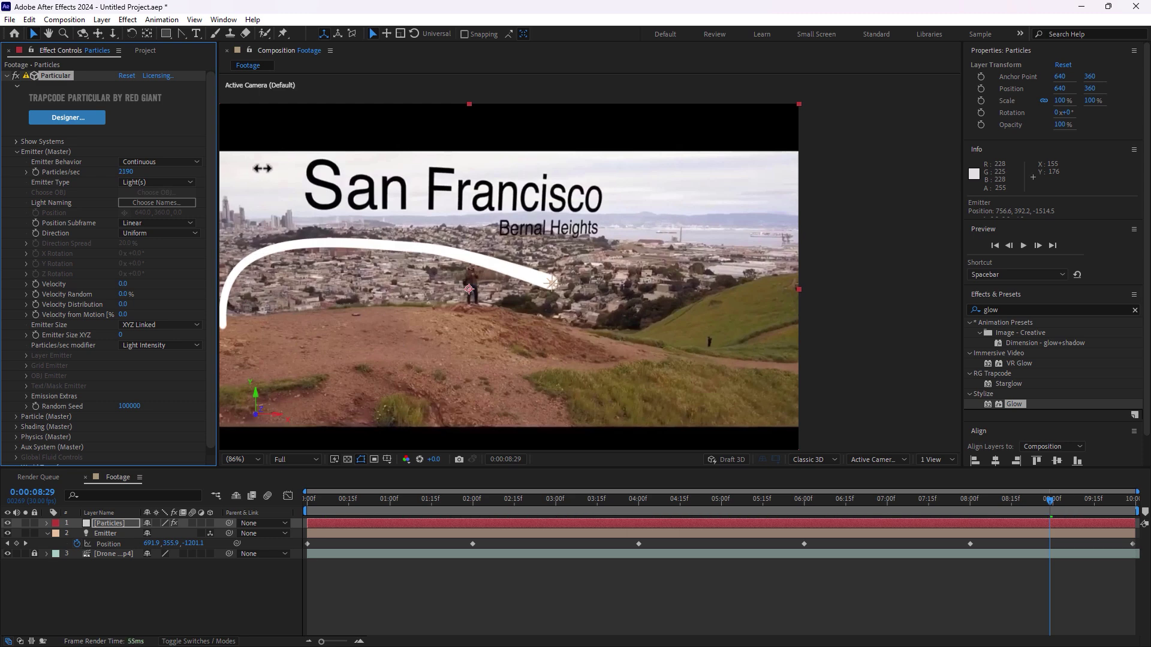
left_click_drag(342, 159, 342, 238)
left_click(16, 415)
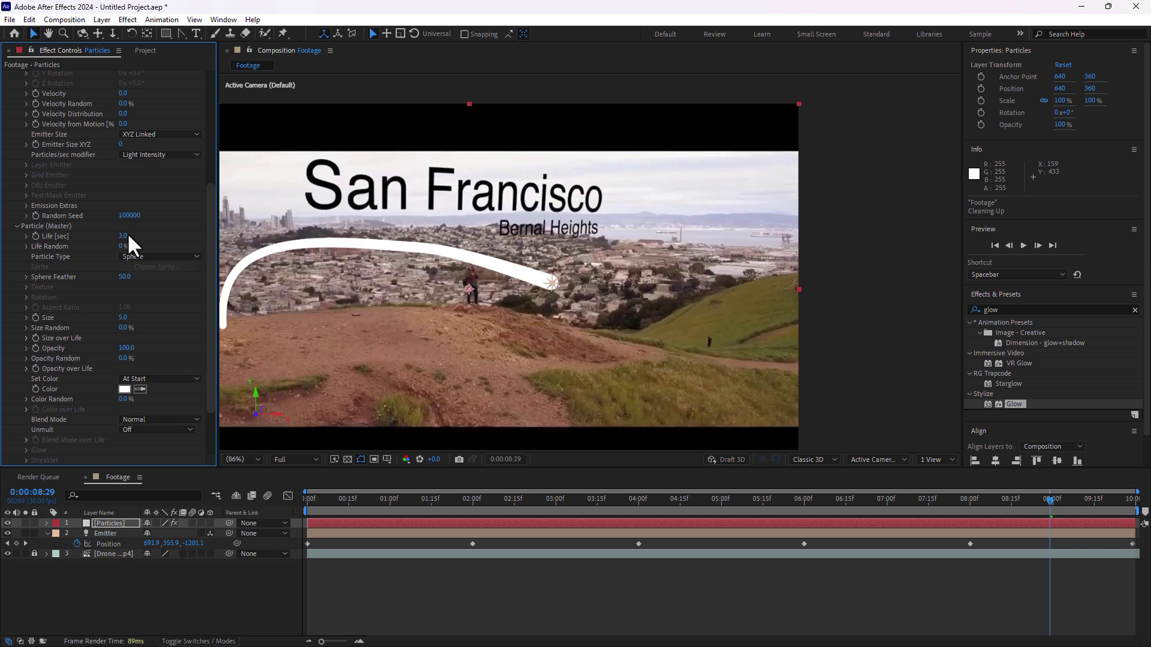
left_click(139, 257)
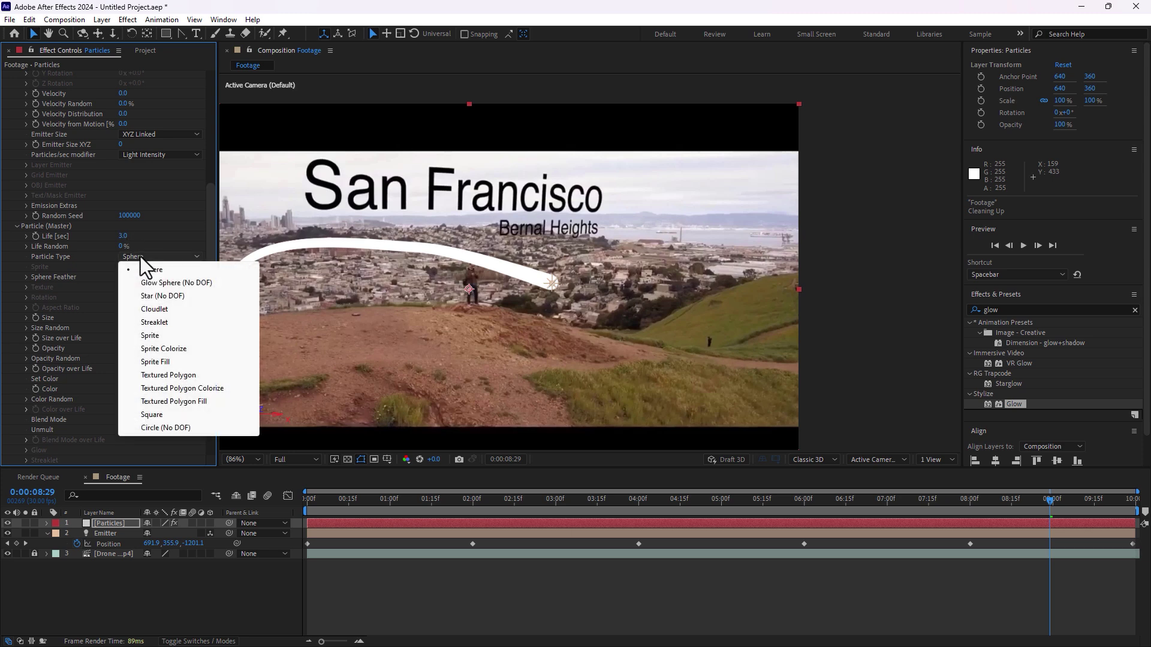
Step: Switch the particles to Streaklet type with a Particle Size of 10.4
left_click(182, 323)
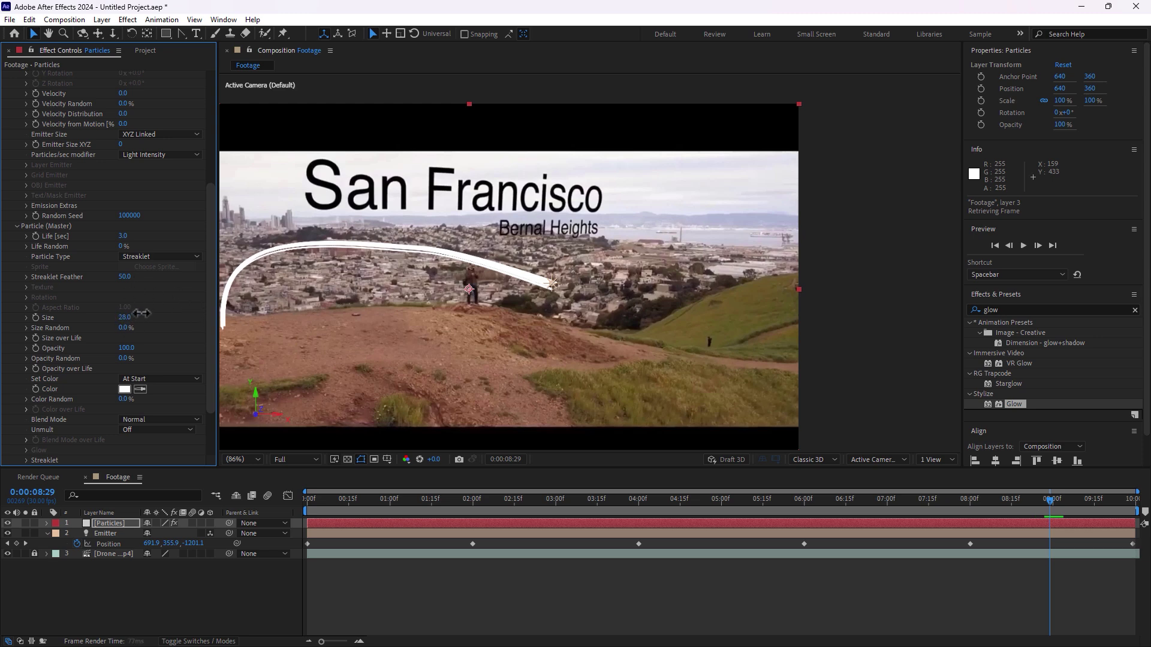
left_click_drag(141, 313, 143, 313)
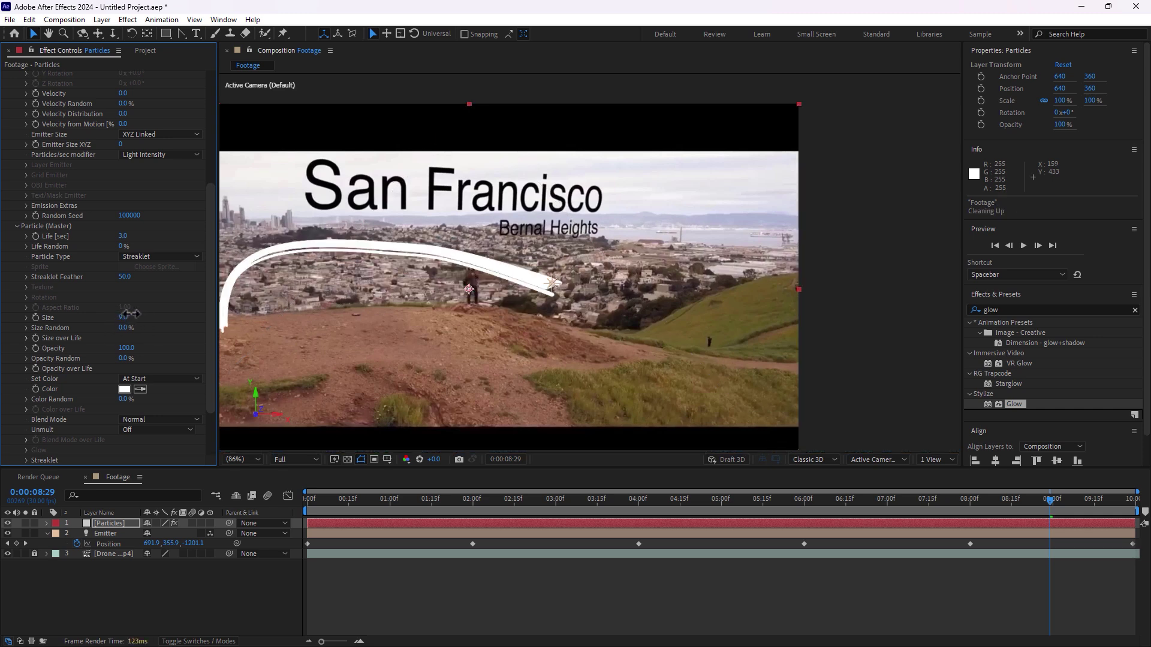
left_click_drag(128, 314, 137, 315)
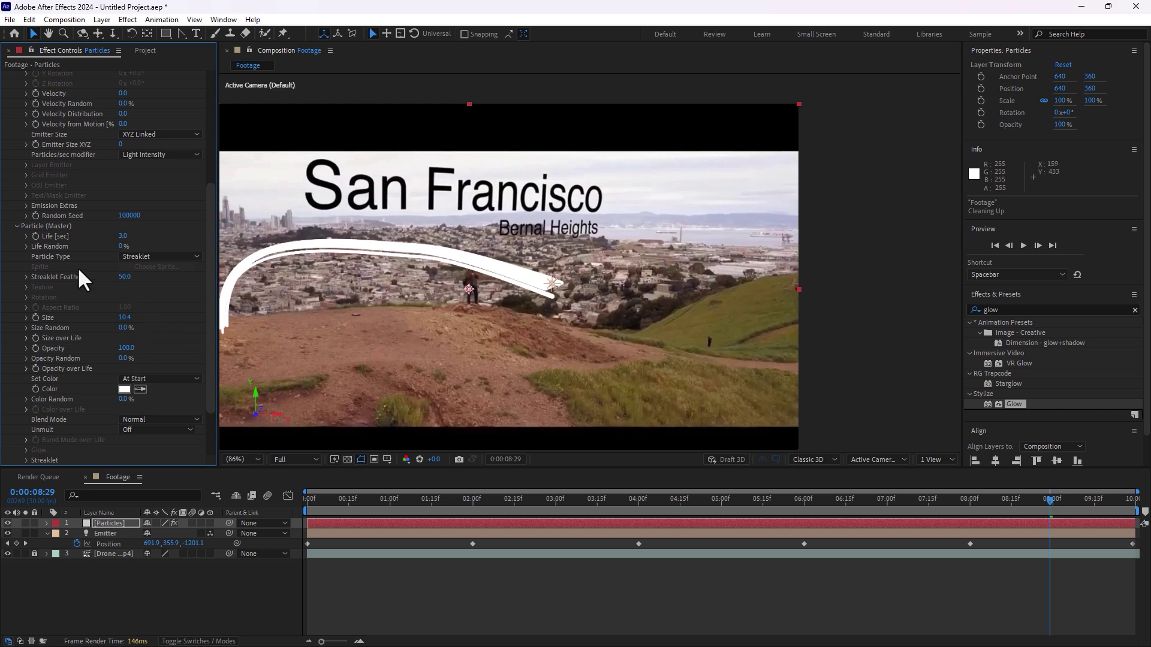
Step: Apply the descending Size over Life preset so particles shrink over their lifetime
left_click(26, 338)
left_click_drag(215, 332, 331, 329)
left_click(198, 365)
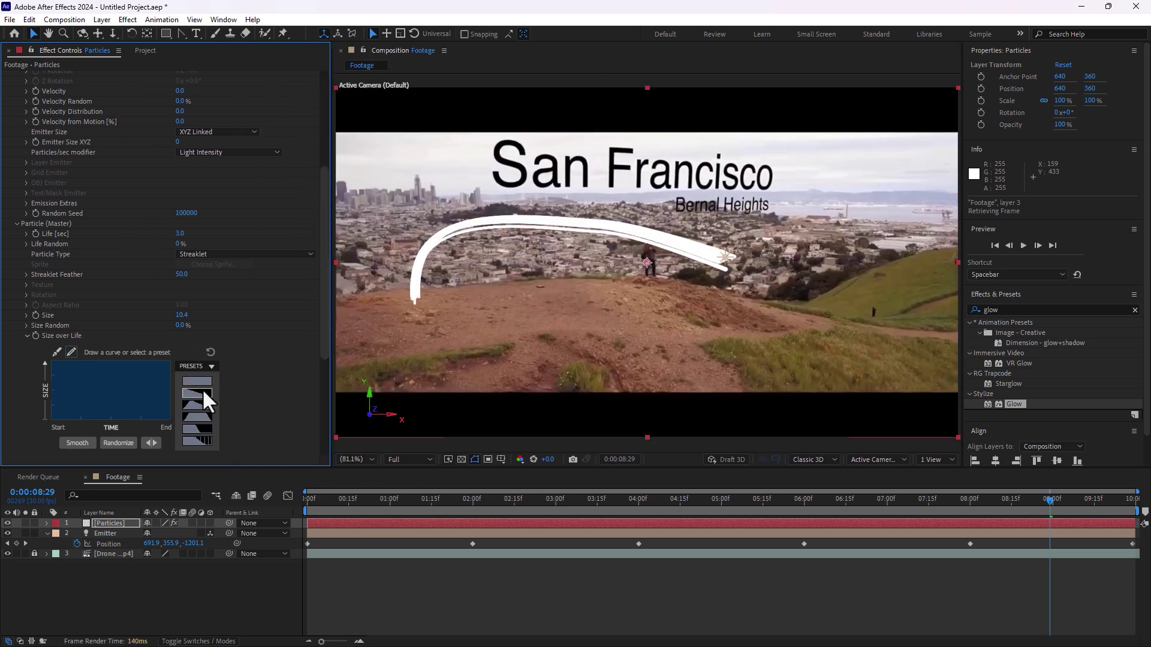
left_click(203, 389)
left_click_drag(329, 308, 286, 305)
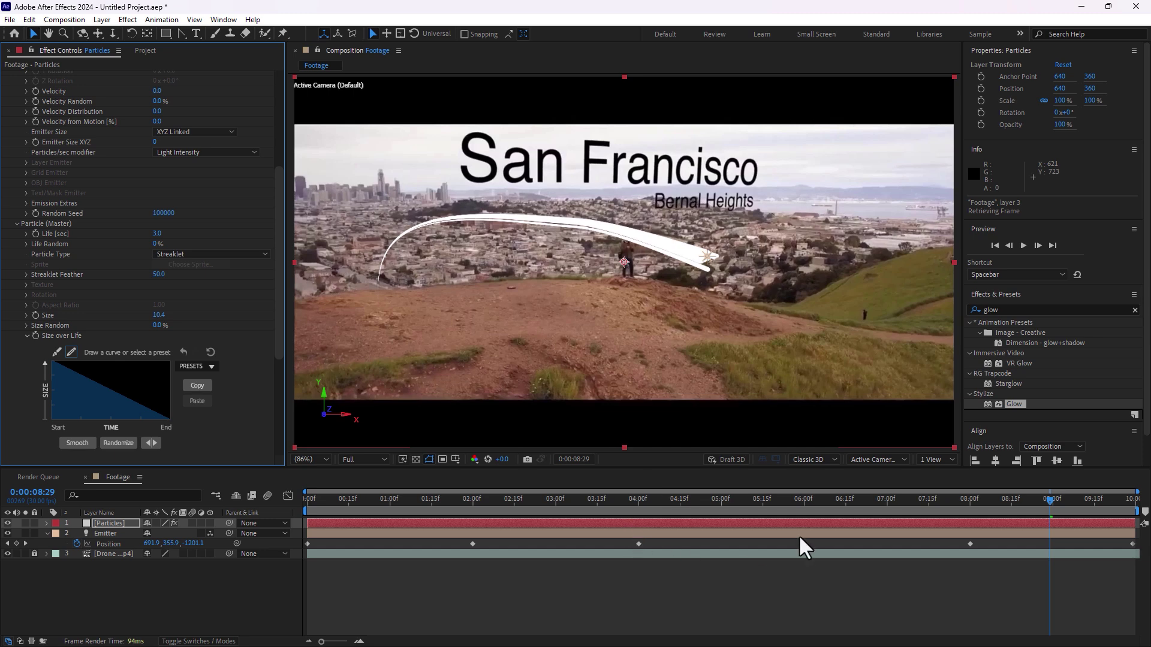
left_click(970, 544)
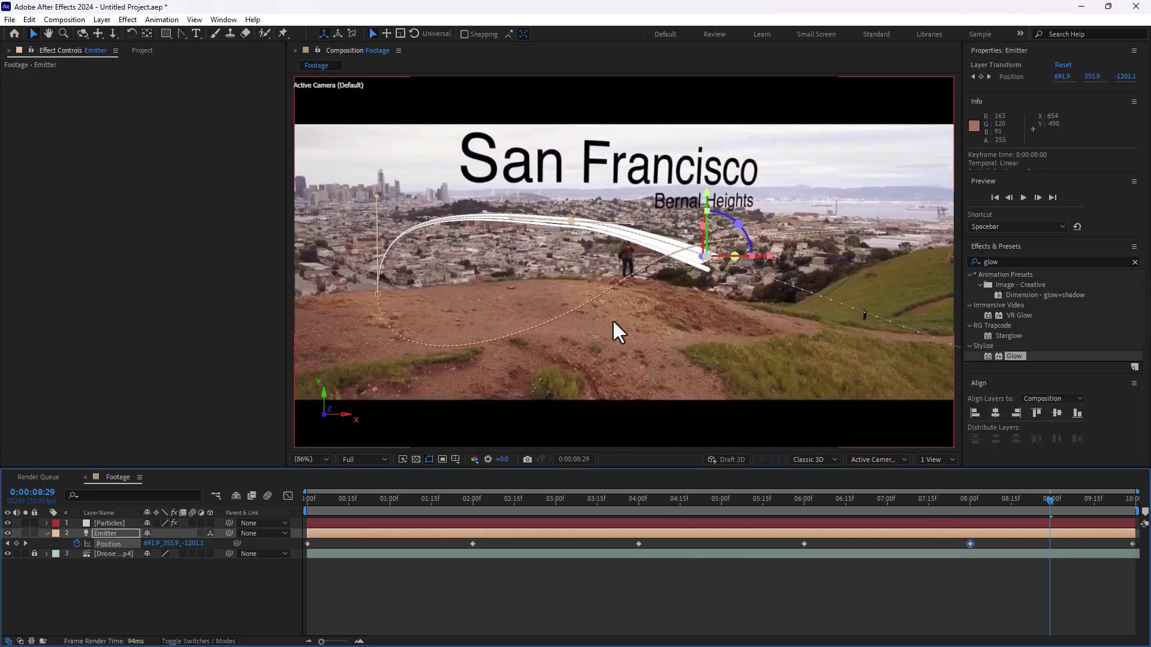
Step: Nudge the emitter's 8-second position and review its path at earlier times
left_click_drag(630, 234, 653, 247)
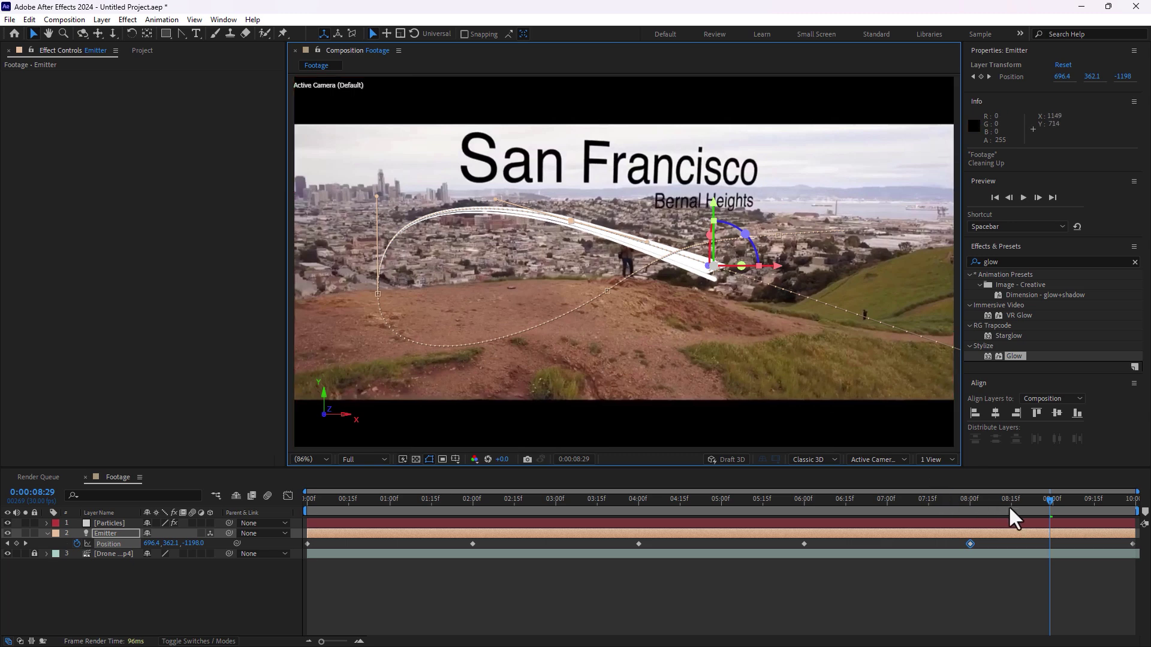
left_click_drag(1048, 519, 637, 529)
left_click_drag(740, 341, 512, 313)
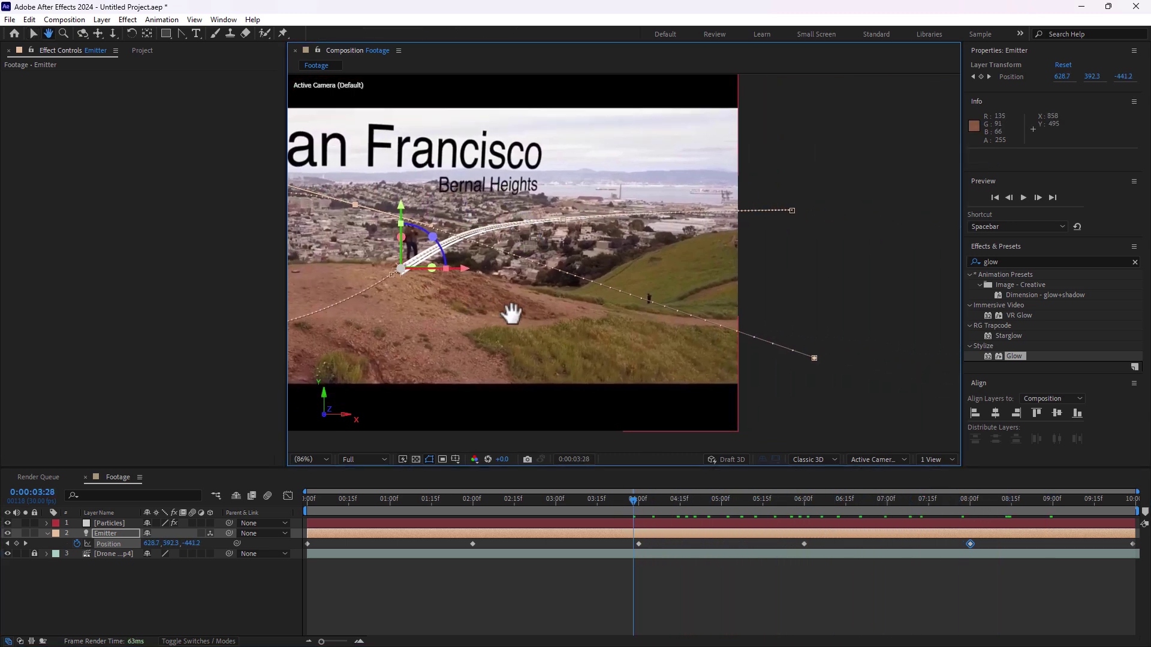
left_click_drag(617, 497, 928, 501)
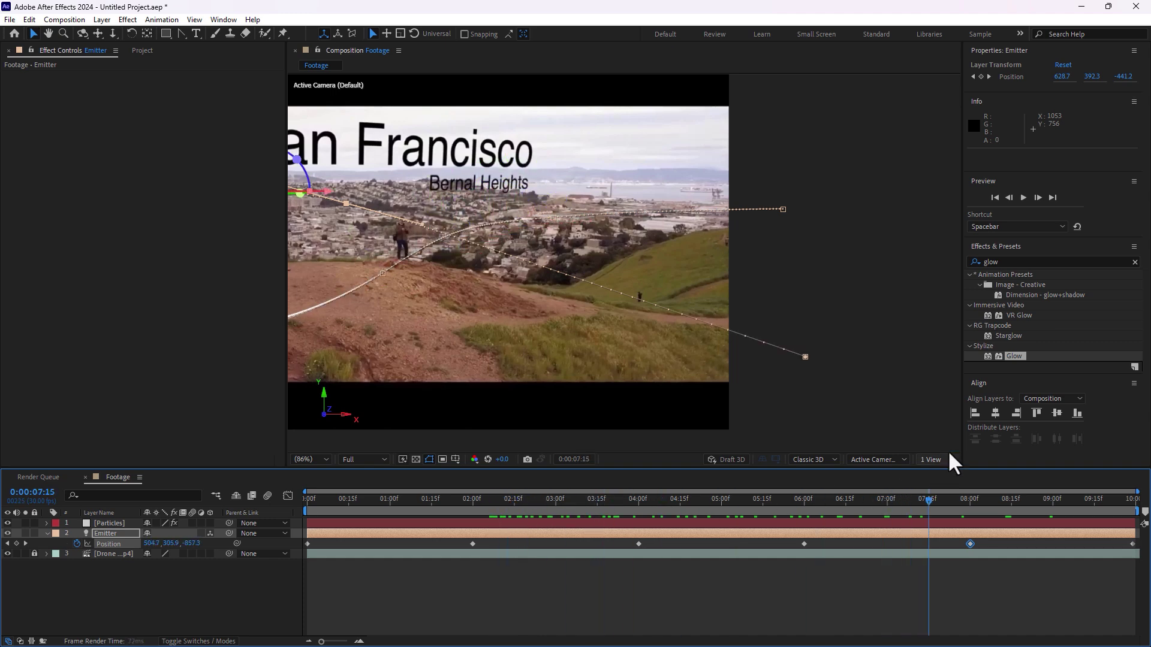
Step: Check the streak's path around 7:15 and 9:16, then select the Particles layer
key("h")
left_click_drag(565, 313, 793, 316)
key("v")
left_click_drag(937, 513, 1098, 502)
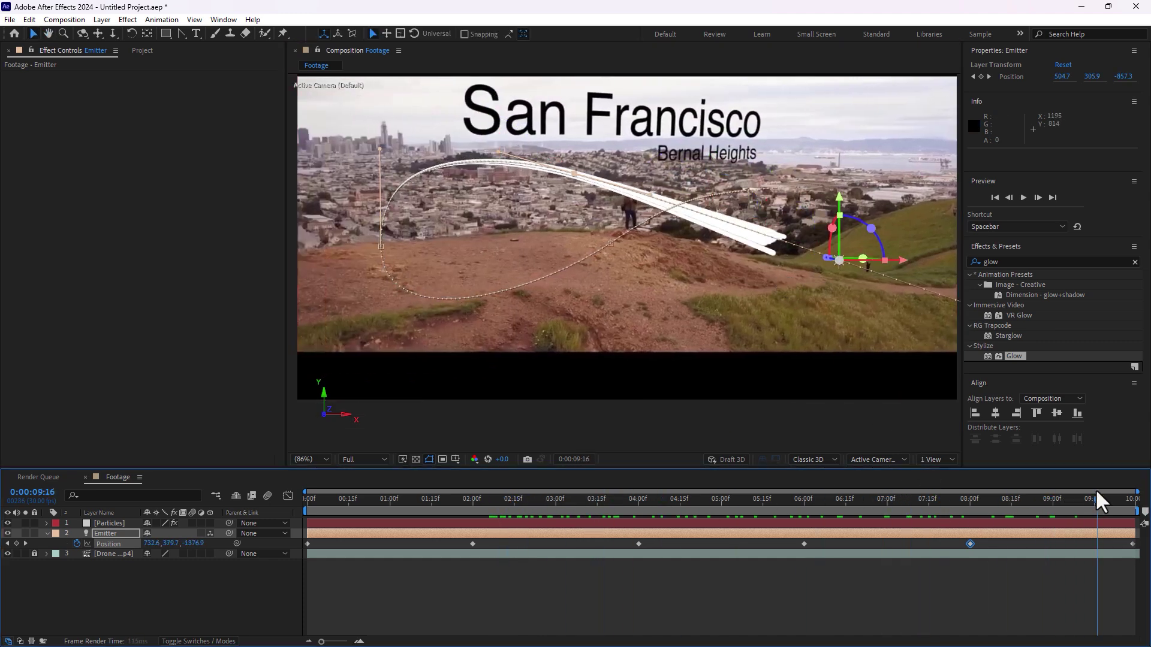
left_click(101, 526)
left_click_drag(277, 149, 279, 324)
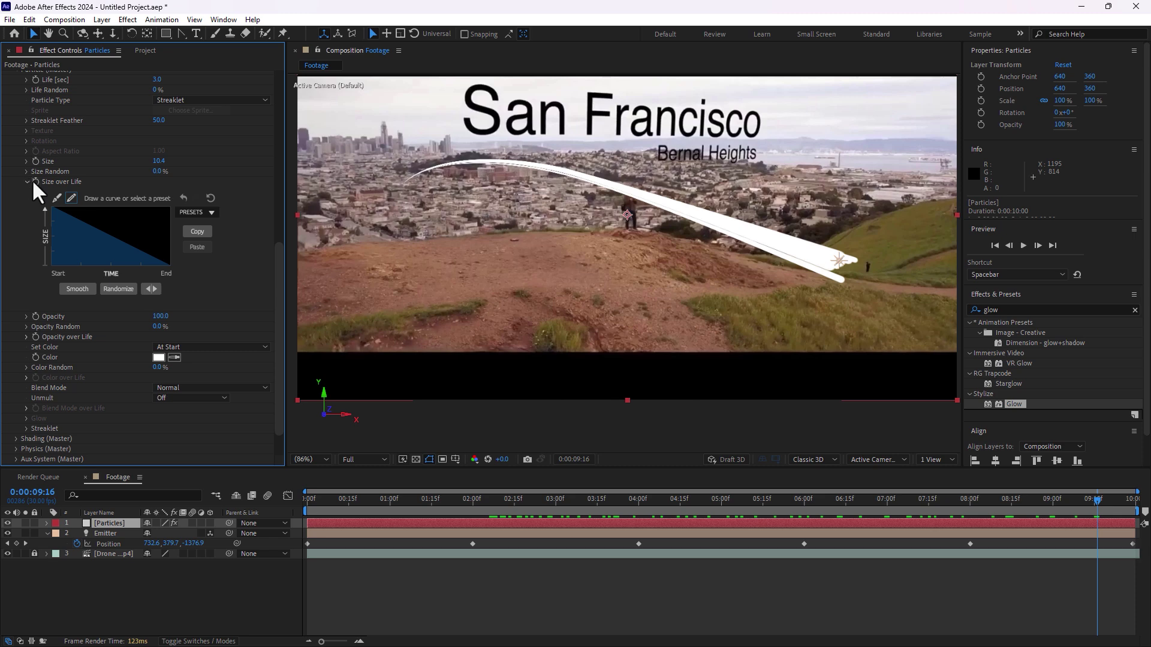
Step: Apply a falling Opacity over Life preset so particles fade out
left_click(27, 336)
left_click(211, 365)
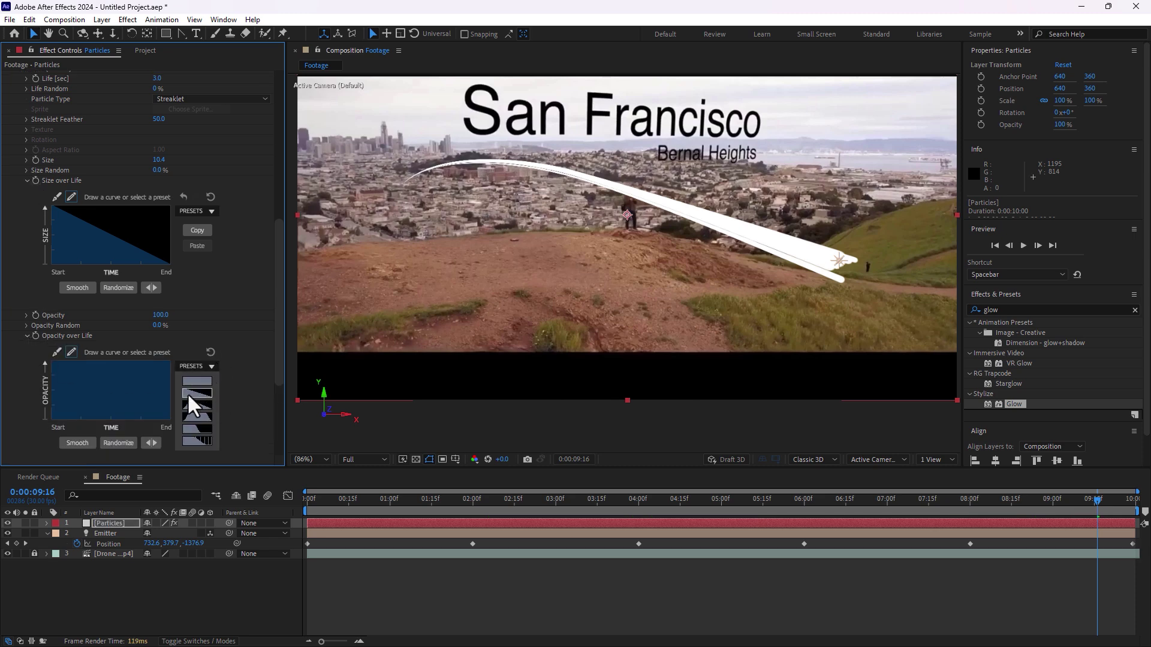
left_click(188, 394)
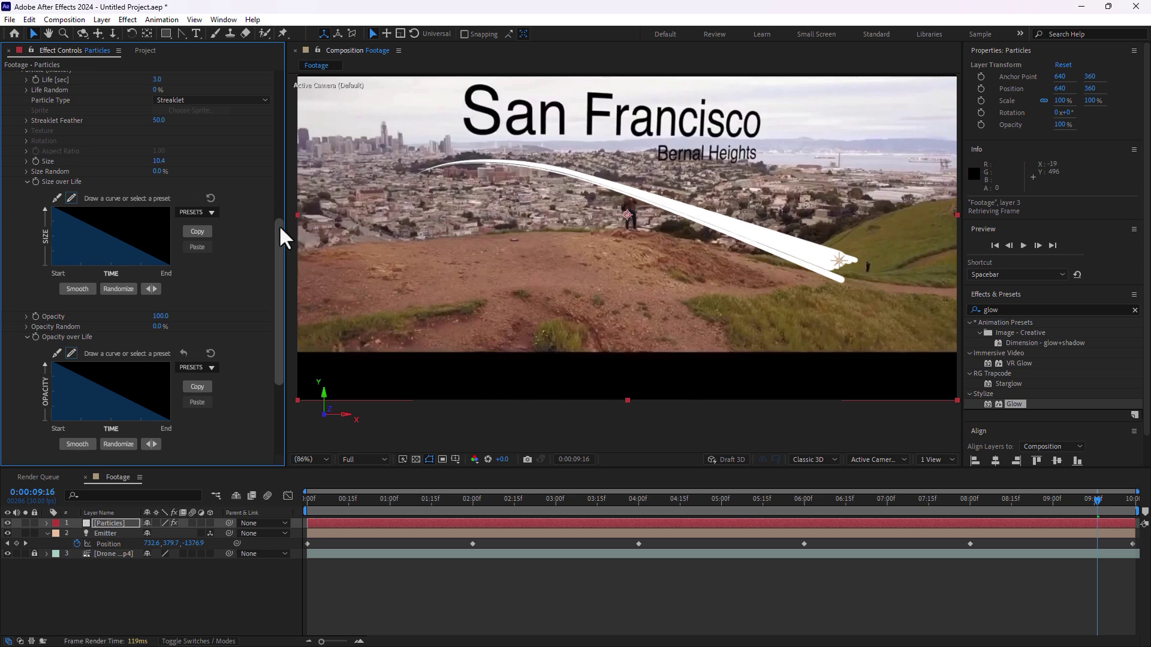
scroll(279, 225, "up", 3)
scroll(279, 295, "down", 10)
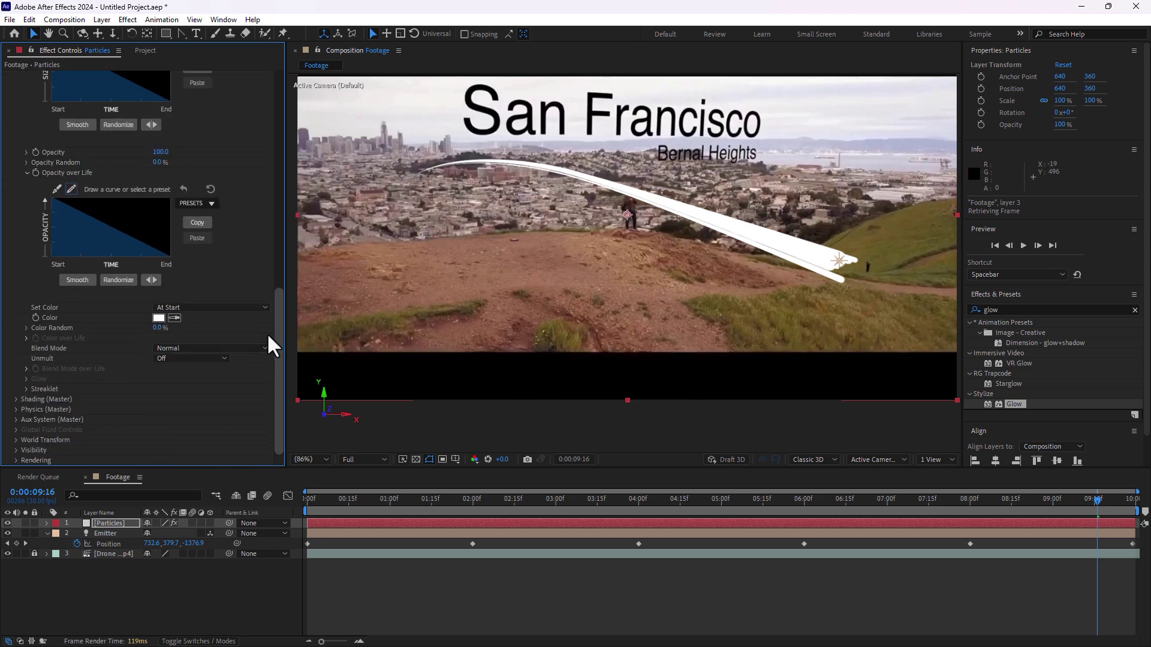
Step: Change the particle Color to yellow
left_click(158, 318)
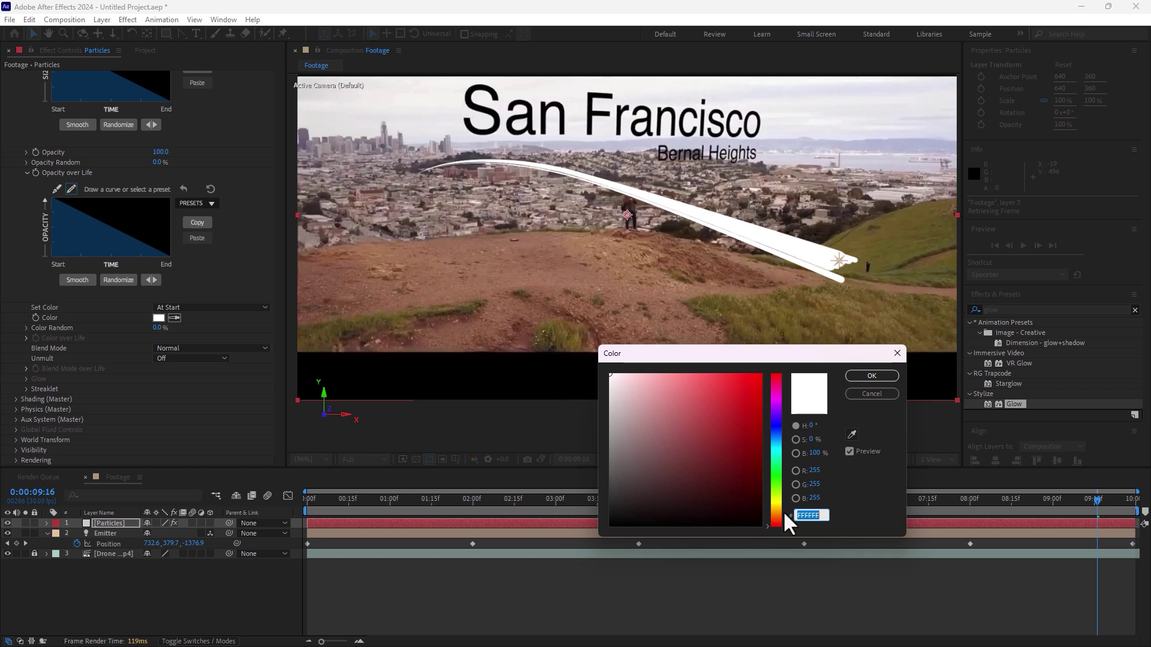
type("966B19")
left_click_drag(737, 436, 799, 385)
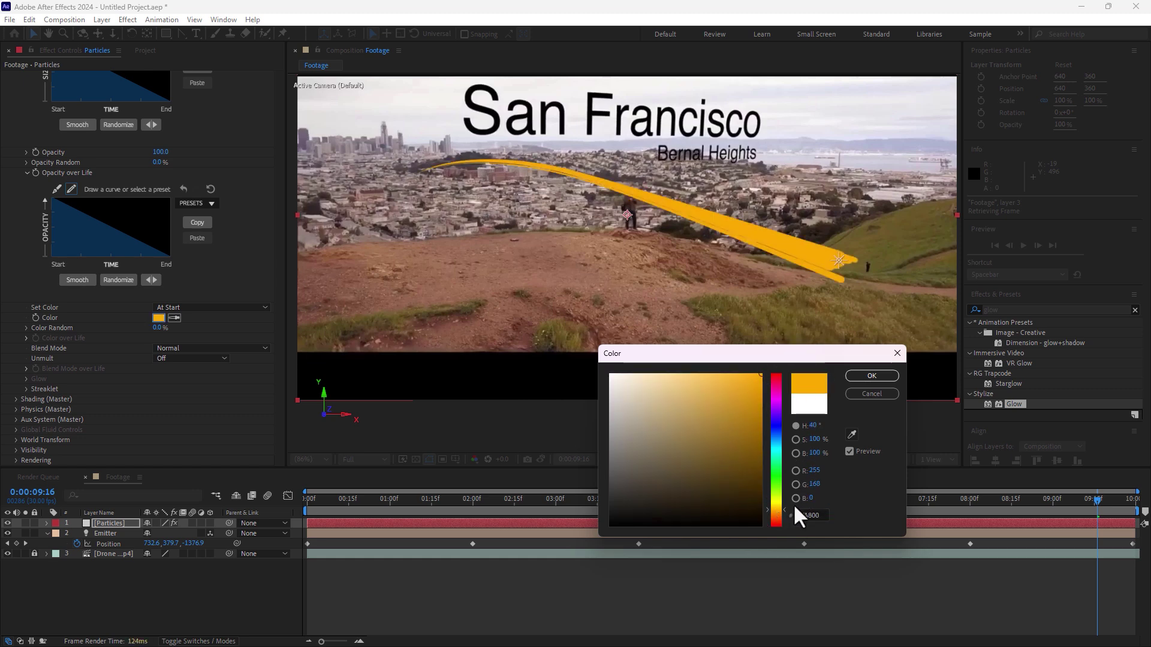
left_click_drag(782, 506, 779, 504)
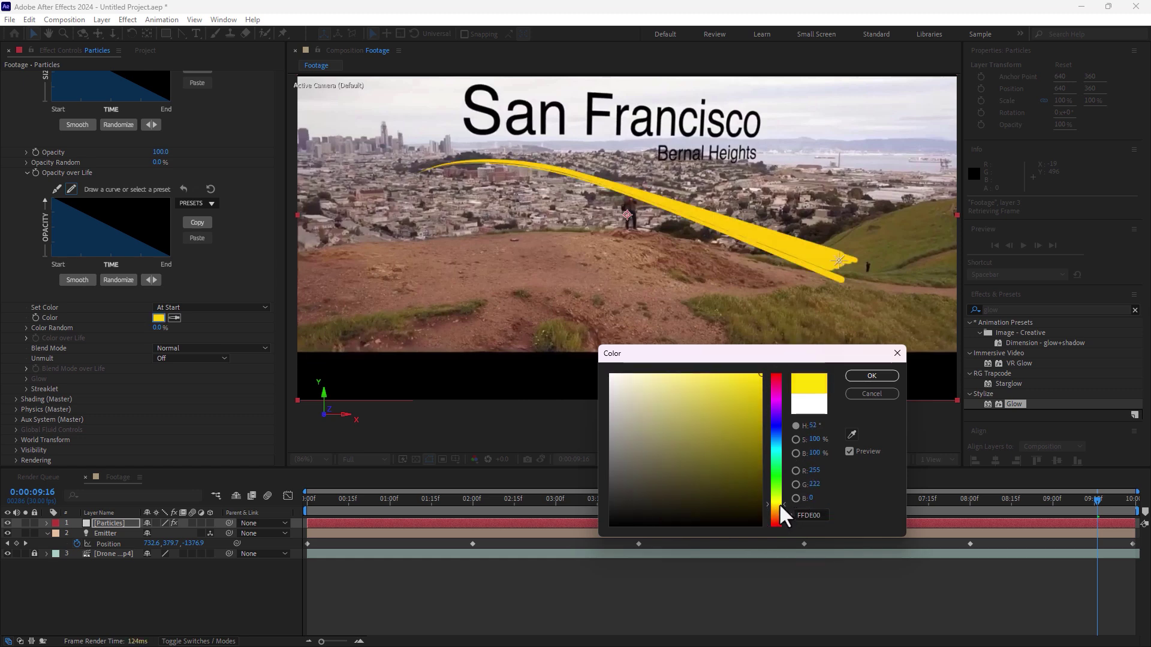
left_click(871, 376)
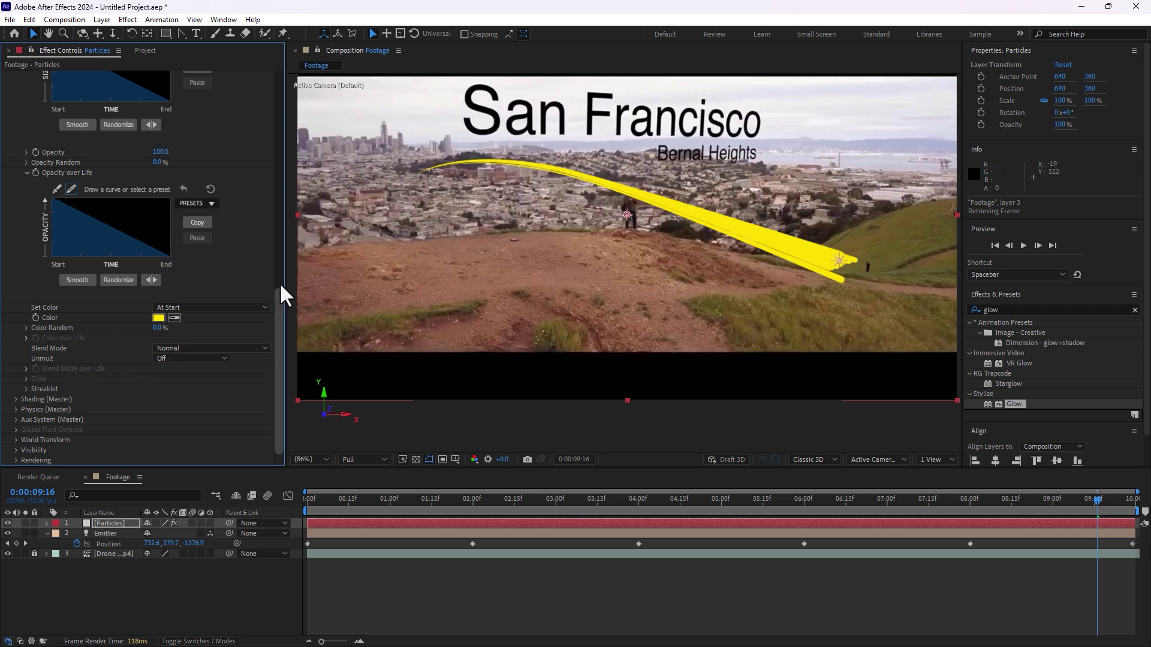
Step: Lower the particle Opacity to 3.0
left_click_drag(279, 282, 276, 243)
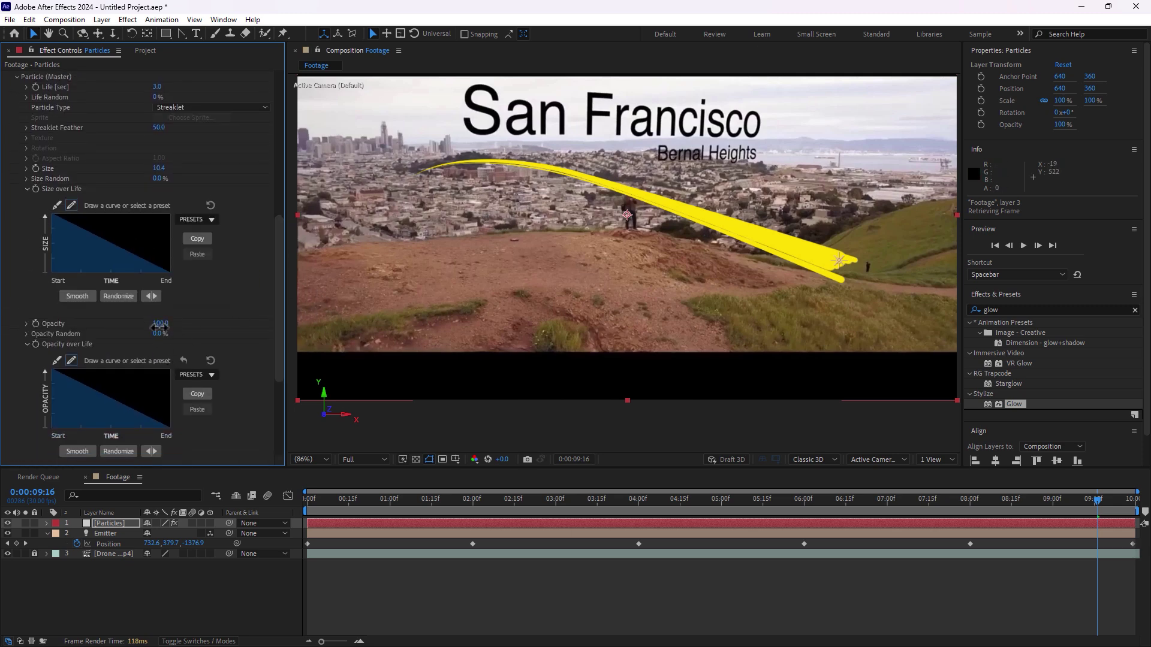
left_click_drag(160, 327, 144, 364)
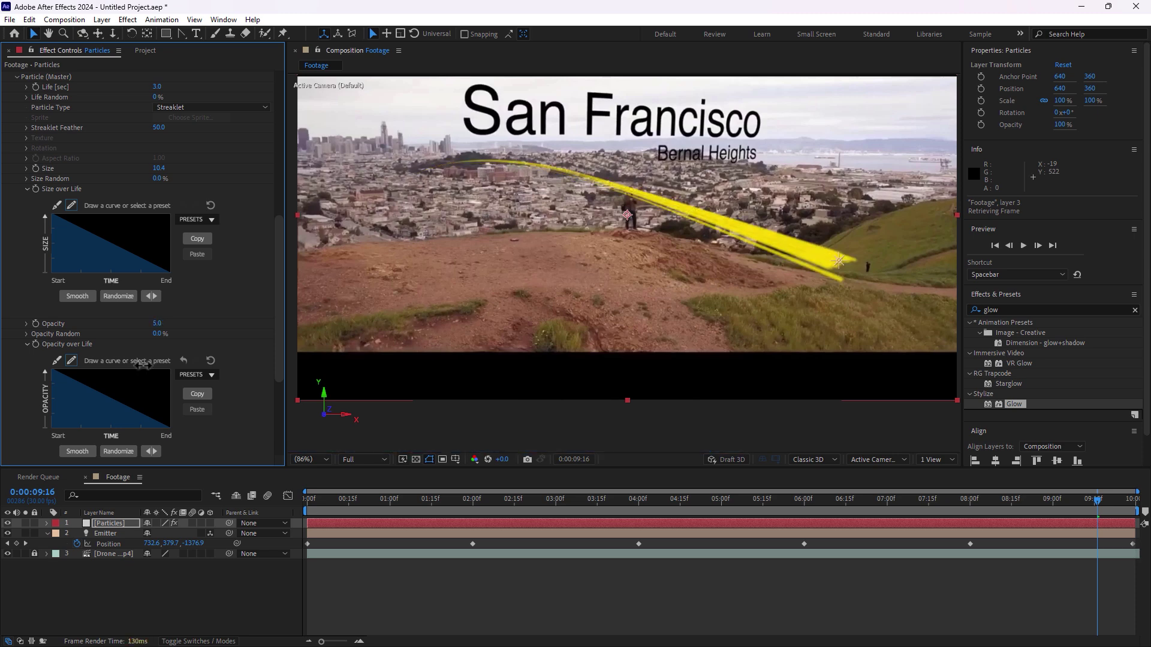
left_click_drag(157, 324, 154, 334)
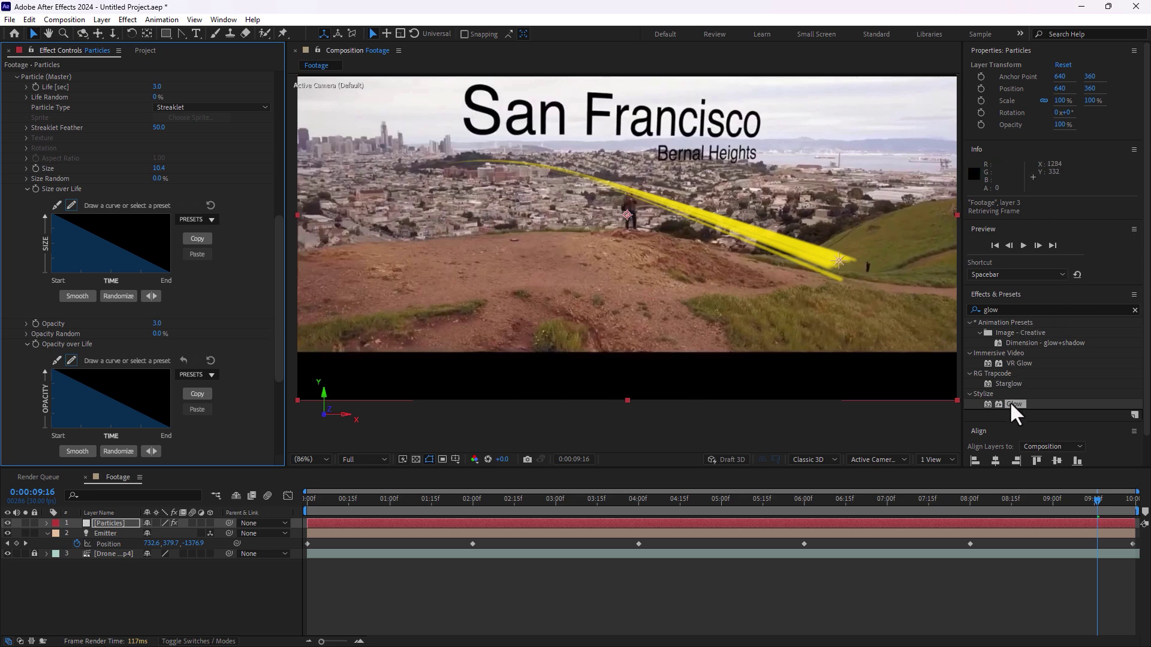
Step: Apply Stylize > Glow to Particles with radius 69 and warm the particle colour to golden yellow
left_click_drag(1010, 402, 109, 527)
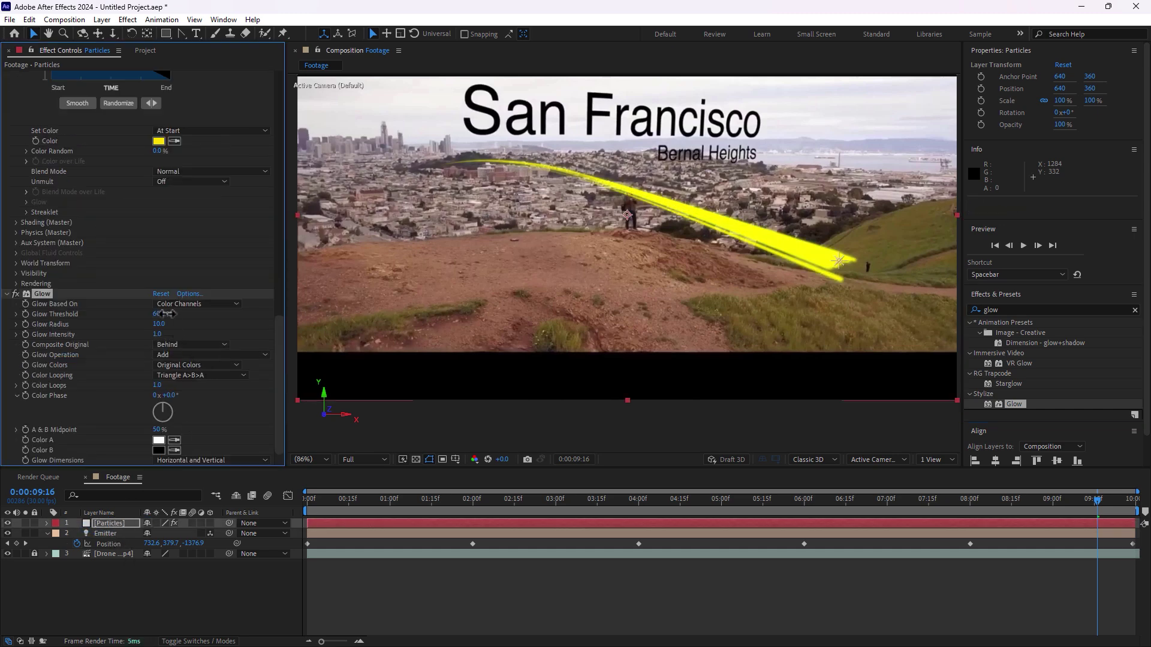
left_click_drag(159, 324, 197, 324)
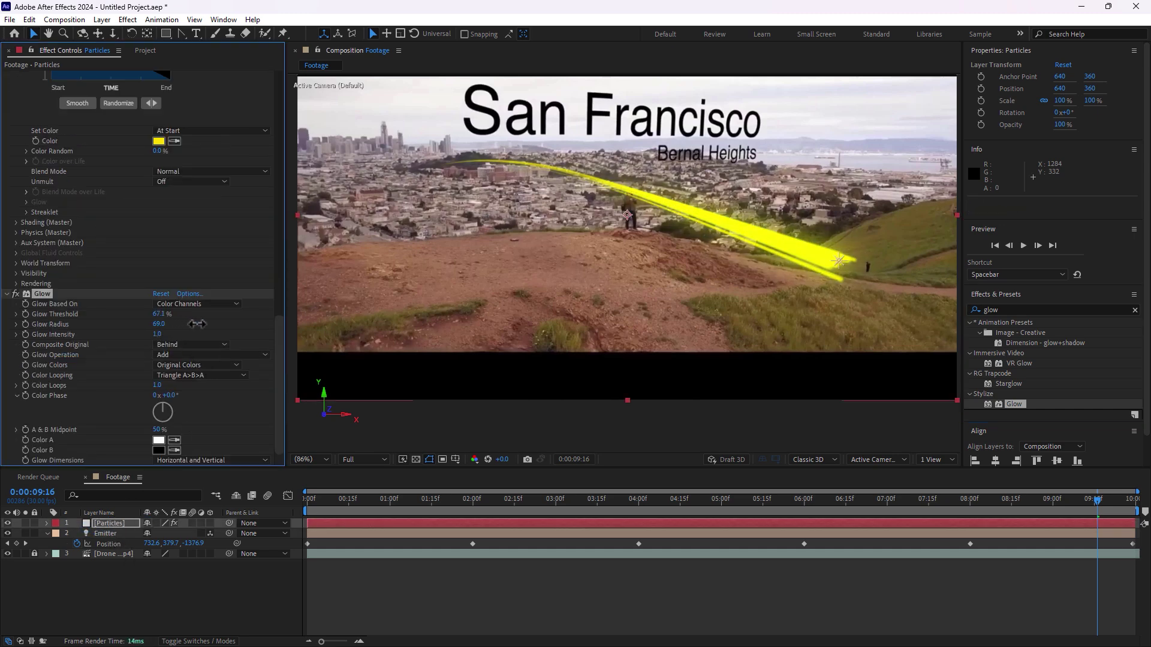
left_click(158, 142)
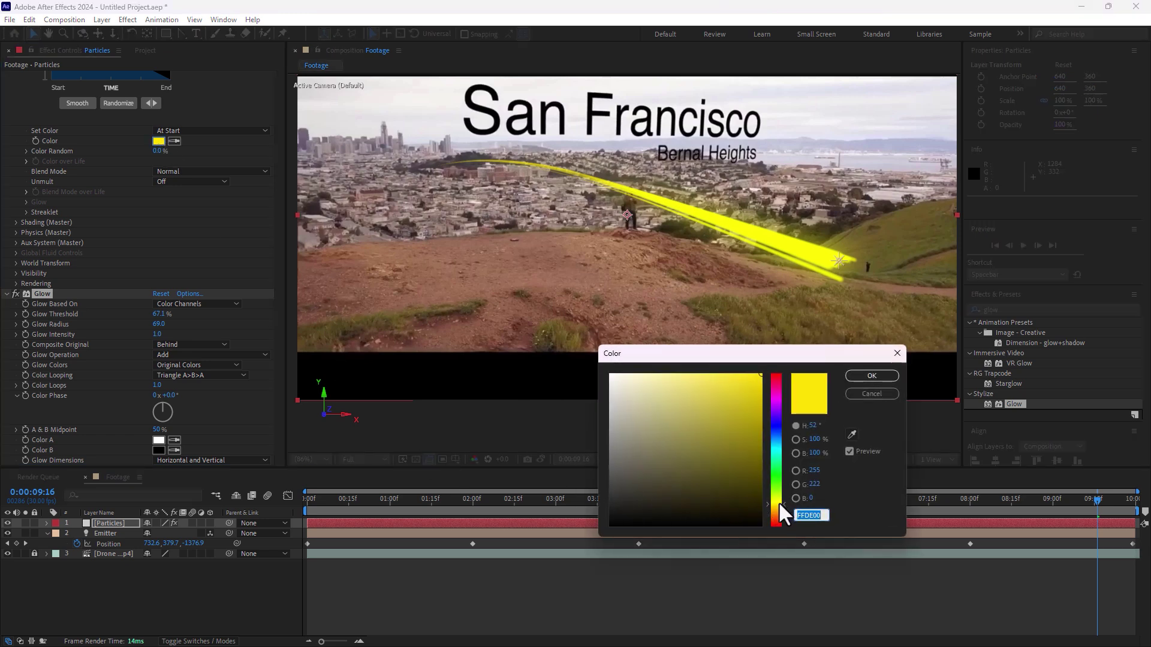
left_click_drag(779, 506, 780, 508)
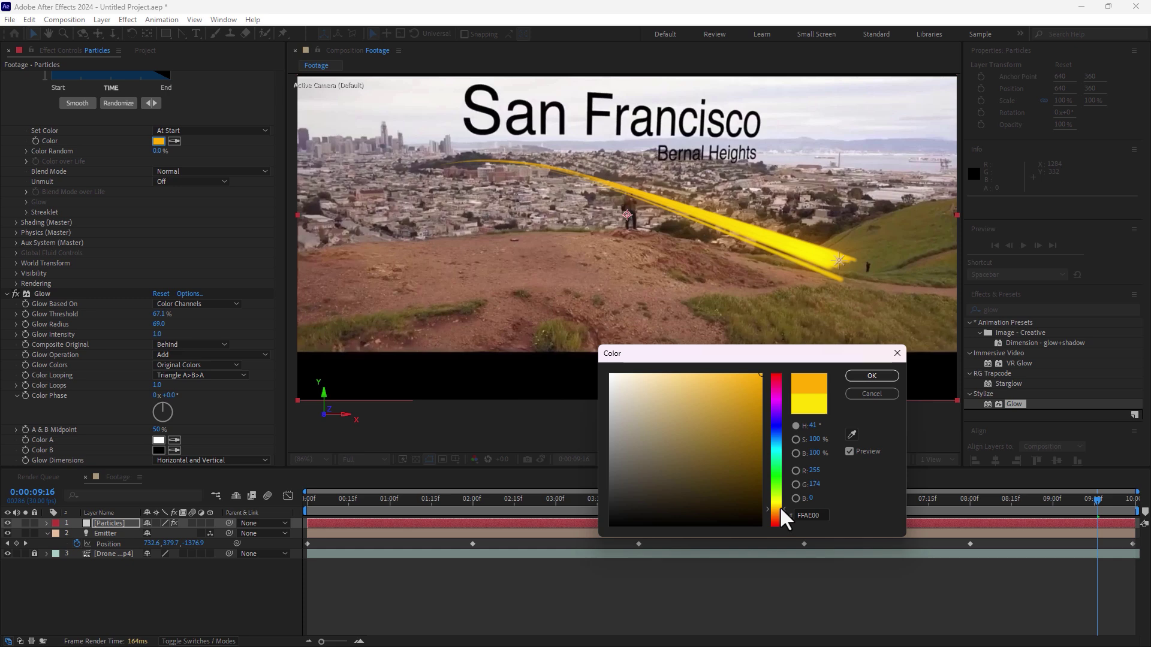
left_click(780, 505)
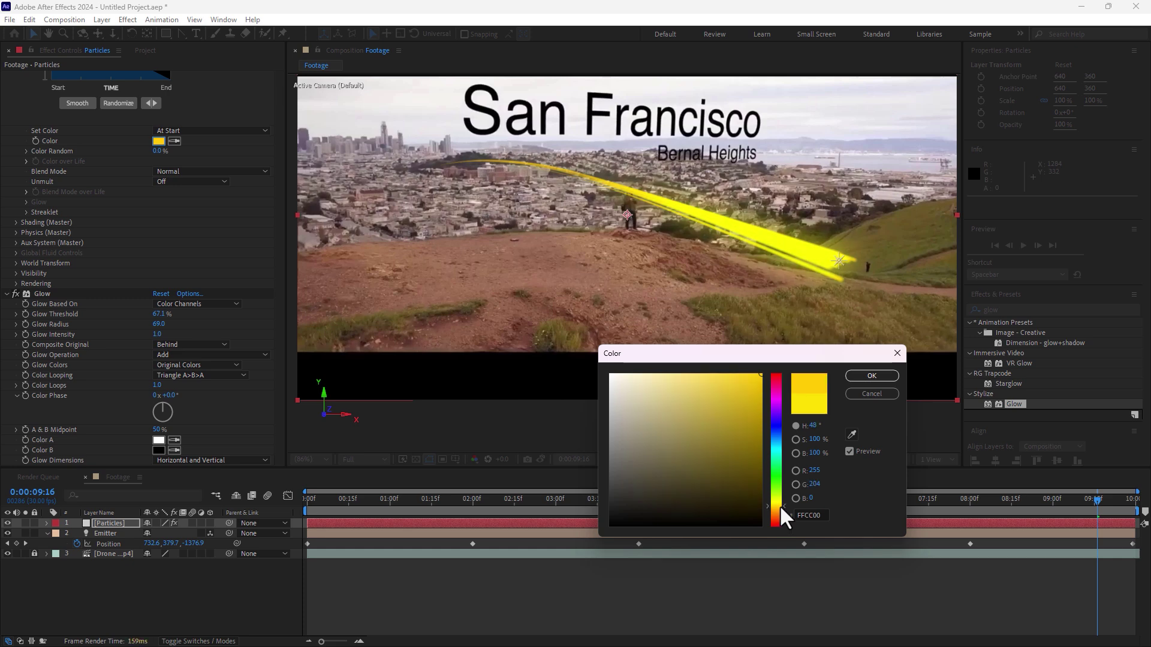
left_click_drag(779, 506, 779, 508)
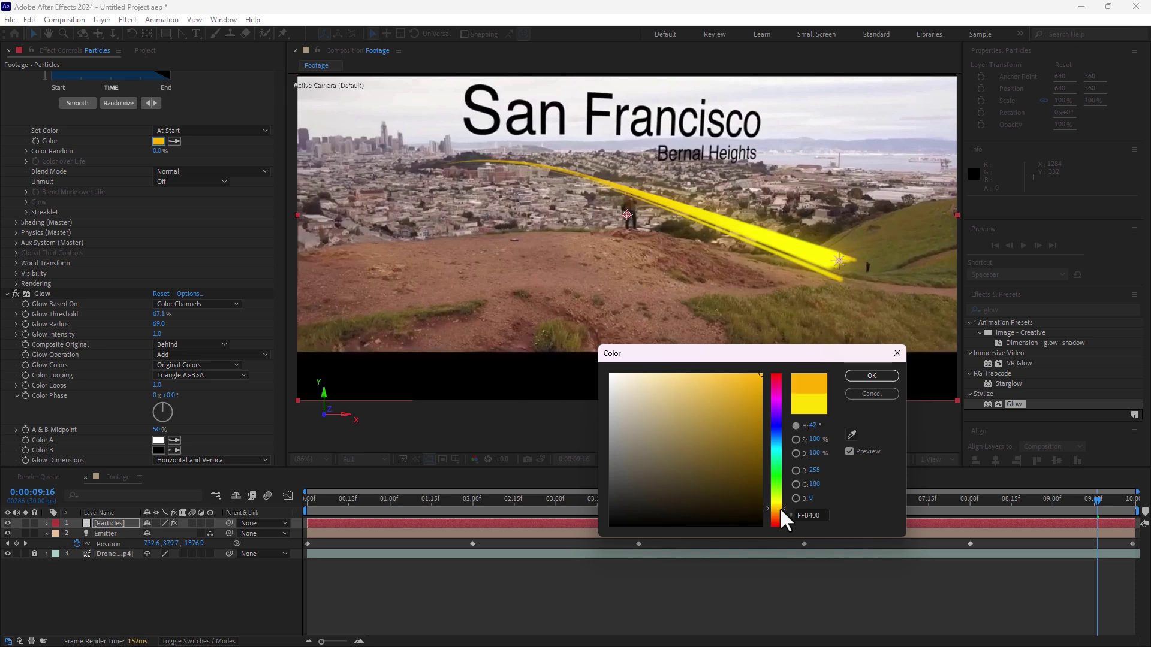
left_click(870, 376)
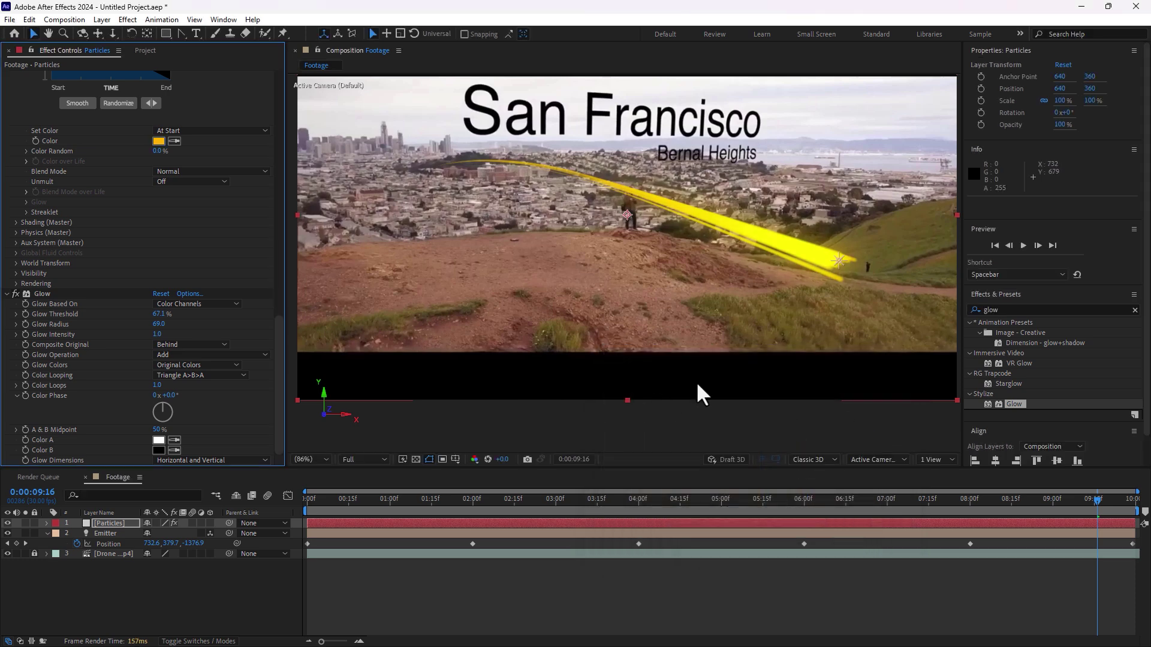
Step: Add Glow 2 with radius 65, fit the viewer to 50%, and preview from 0:00
double_click(1022, 404)
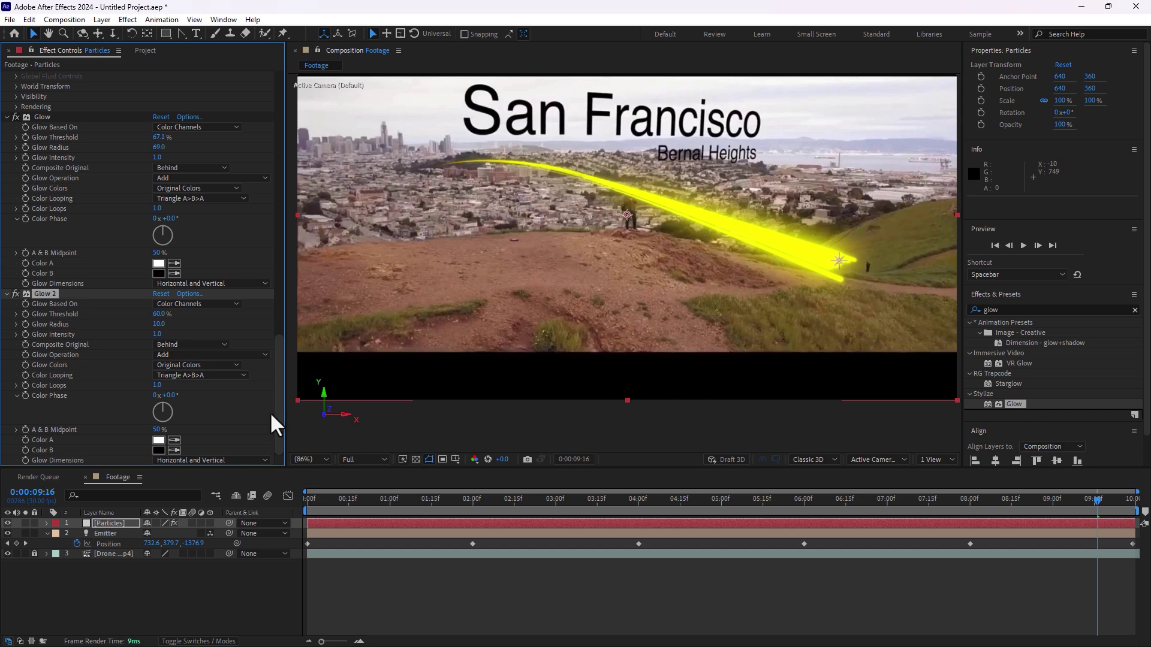
mouse_move(160, 314)
left_mouse_down()
mouse_move(141, 313)
mouse_move(195, 328)
mouse_move(143, 314)
mouse_move(177, 314)
left_mouse_up()
key("comma")
key("comma")
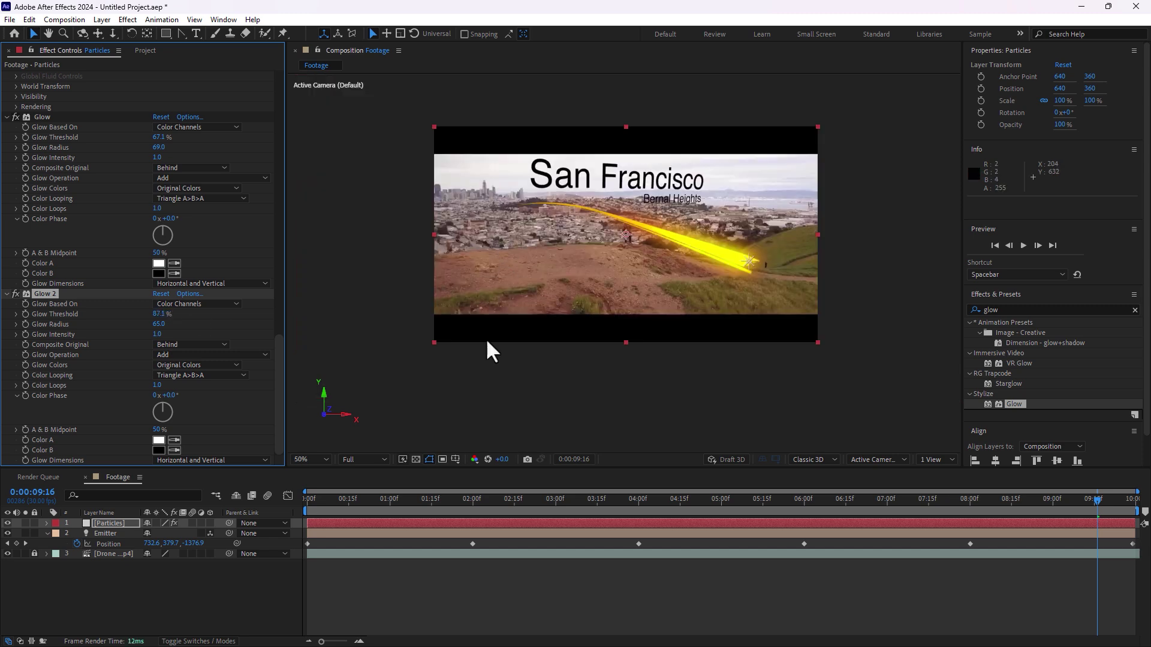
left_click(317, 503)
left_click_drag(318, 503, 248, 509)
key("space")
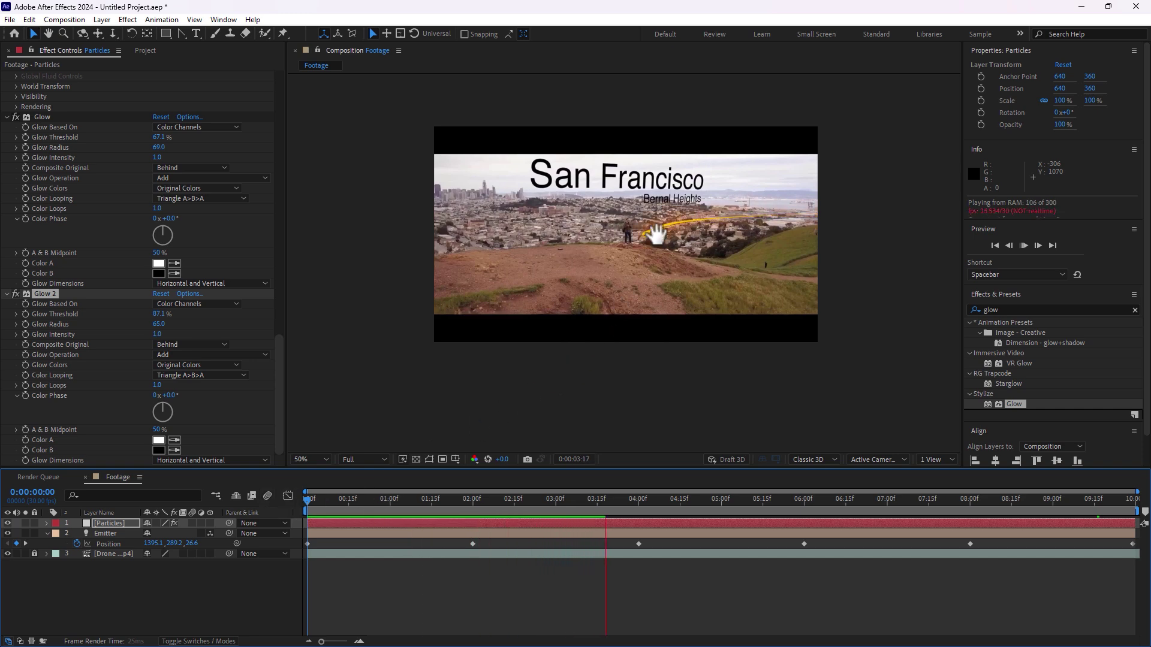
Step: Set Glow 2 to threshold 76.9% and radius 77, then RAM-preview and scrub the result
scroll(653, 236, "up", 2)
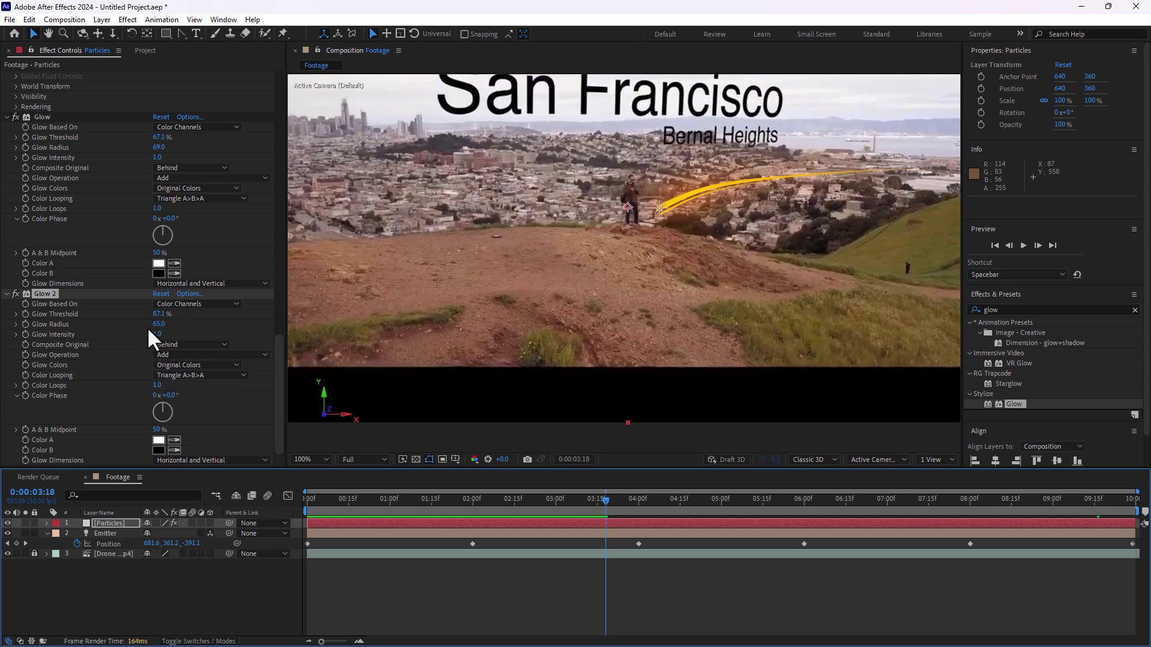
mouse_move(158, 324)
left_mouse_down()
mouse_move(198, 321)
mouse_move(125, 319)
mouse_move(154, 322)
left_mouse_up()
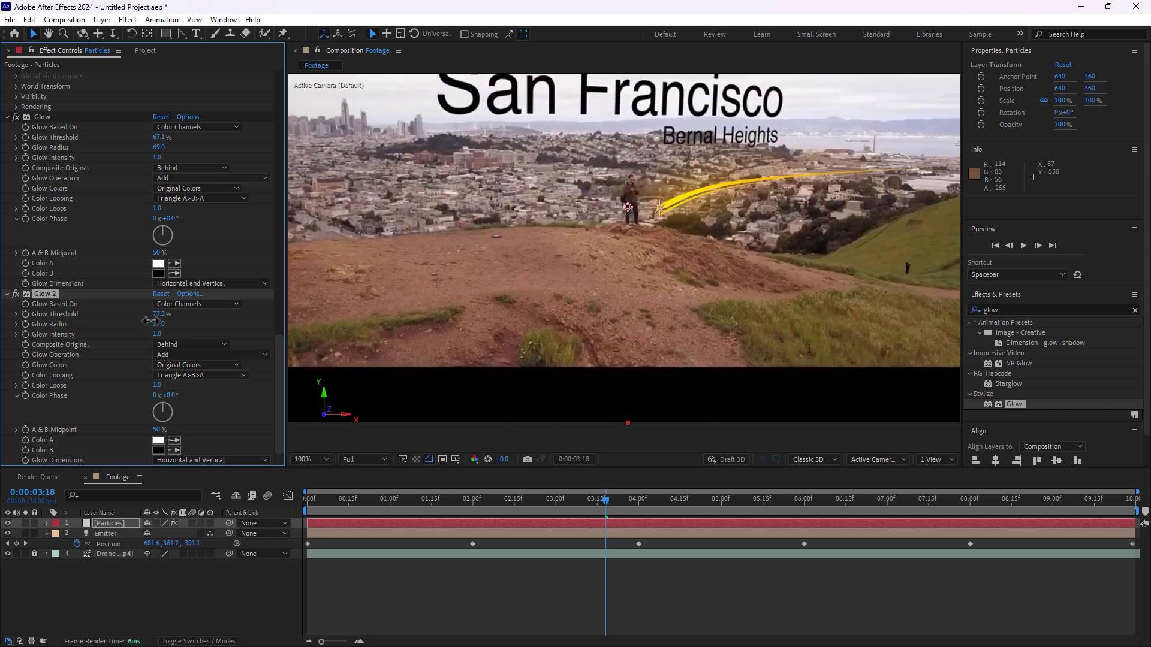
key("space")
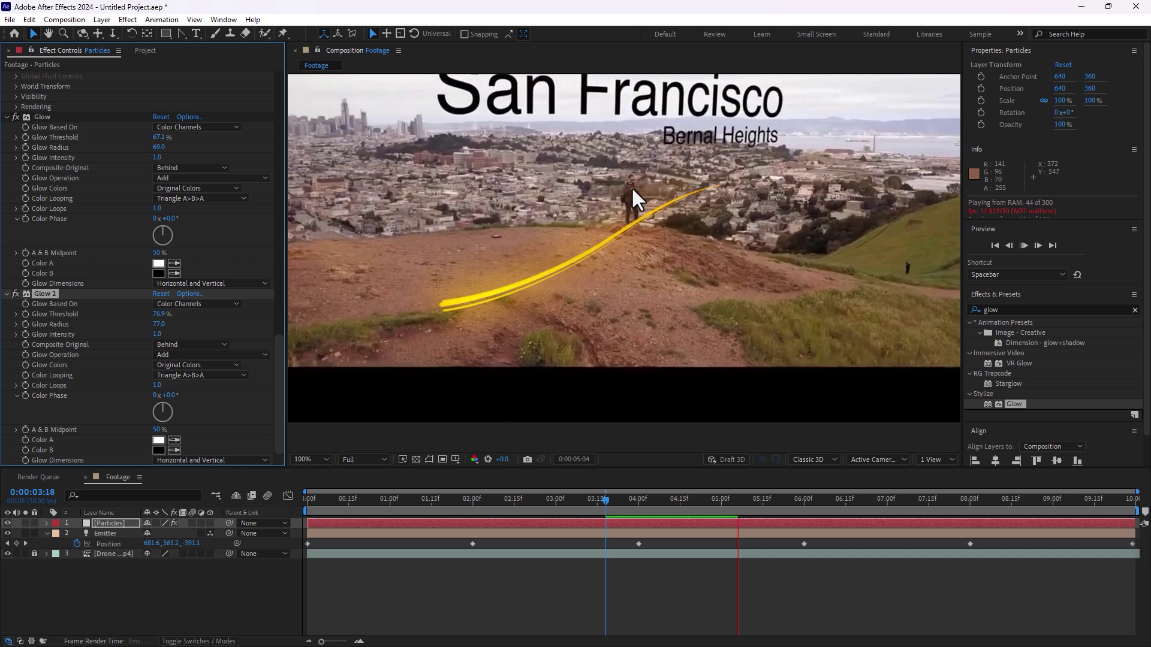
left_click_drag(538, 305, 625, 315)
key("space")
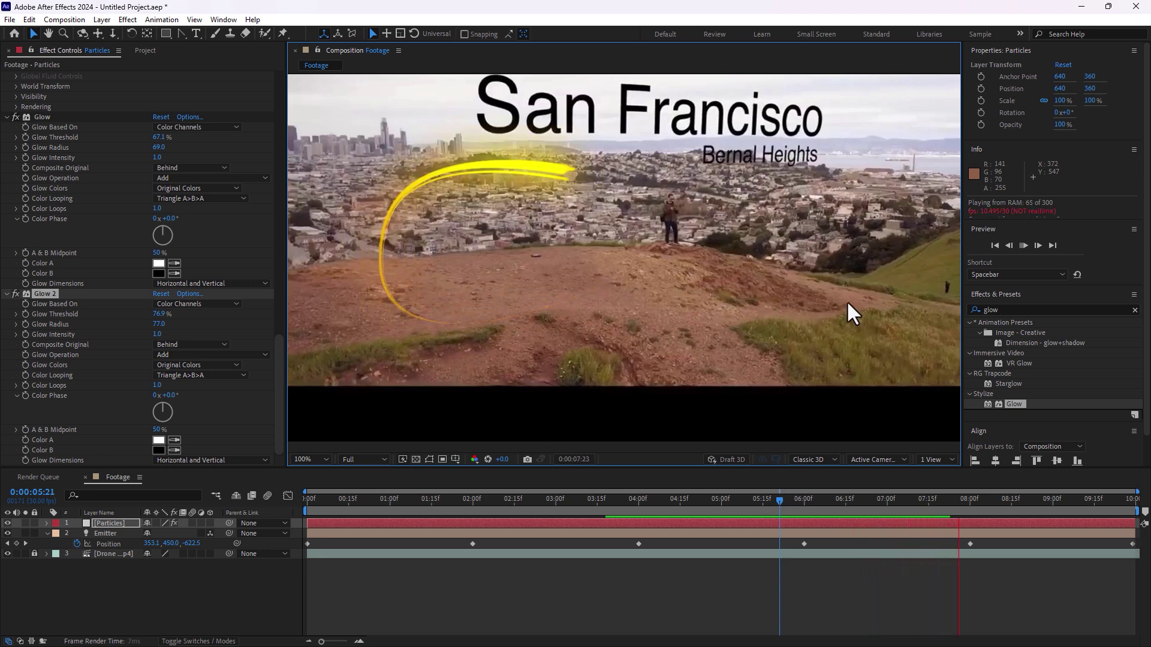
key("space")
key("space")
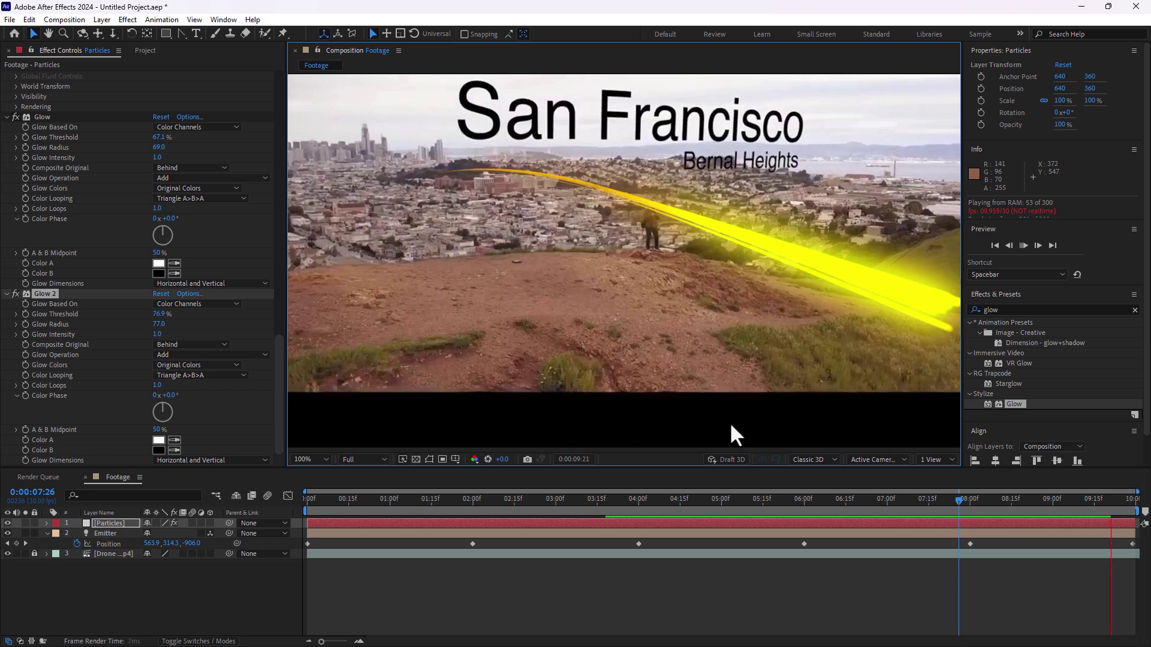
left_click_drag(677, 501, 1098, 412)
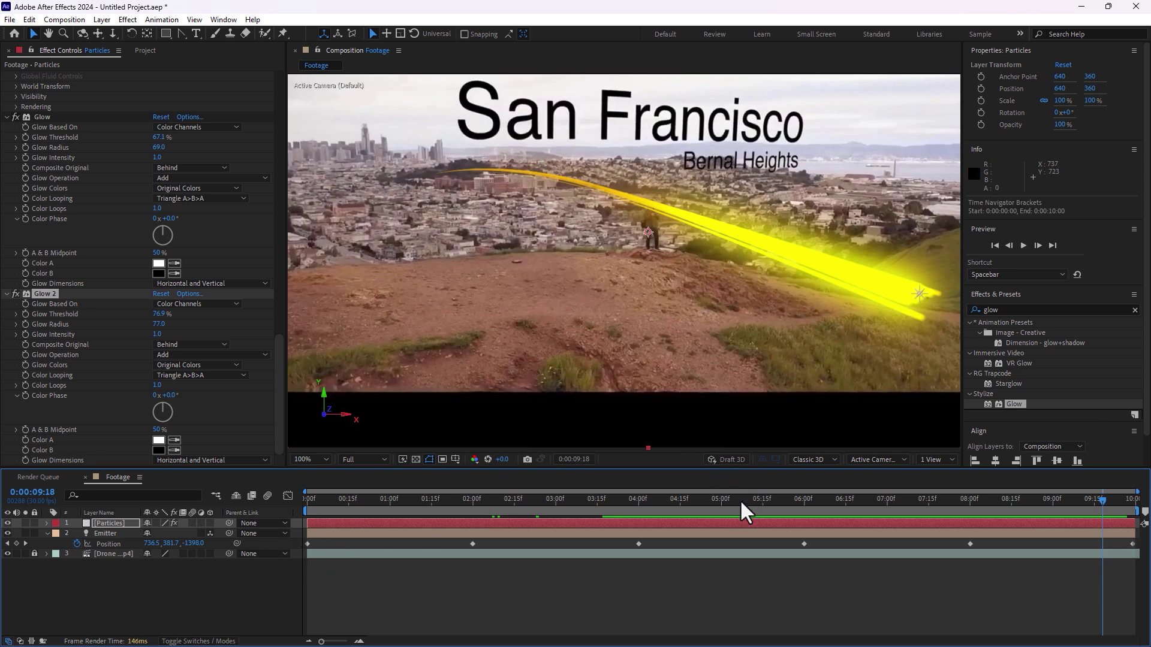
Step: Create a new solid layer named 'Light'
right_click(158, 602)
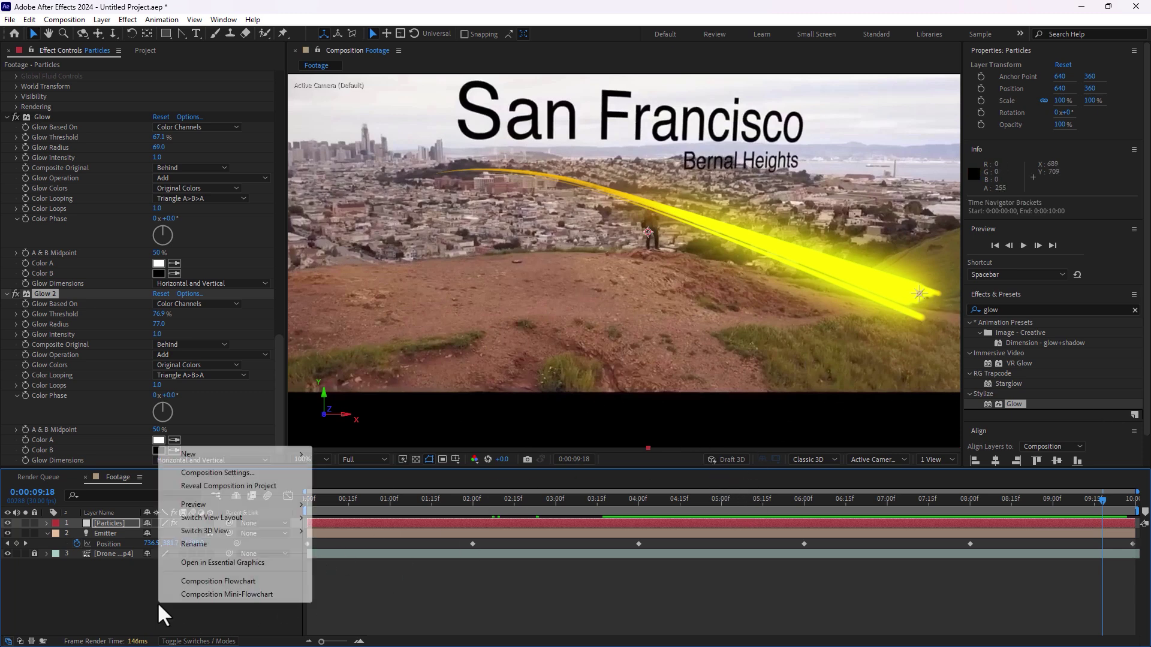
mouse_move(194, 459)
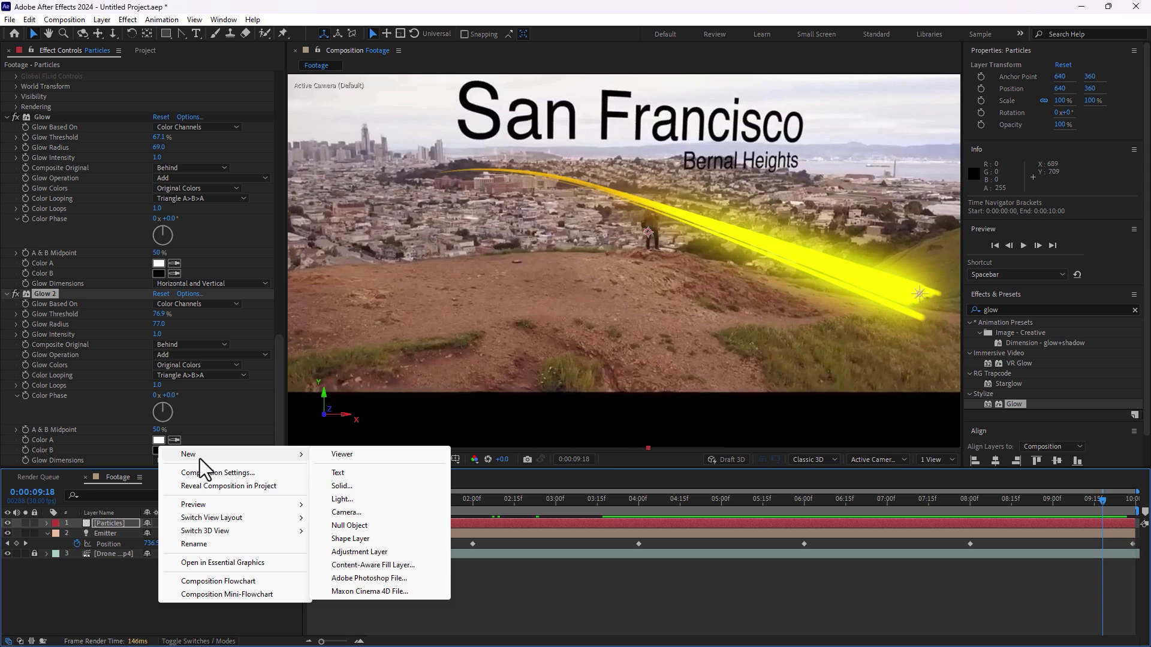
left_click(379, 487)
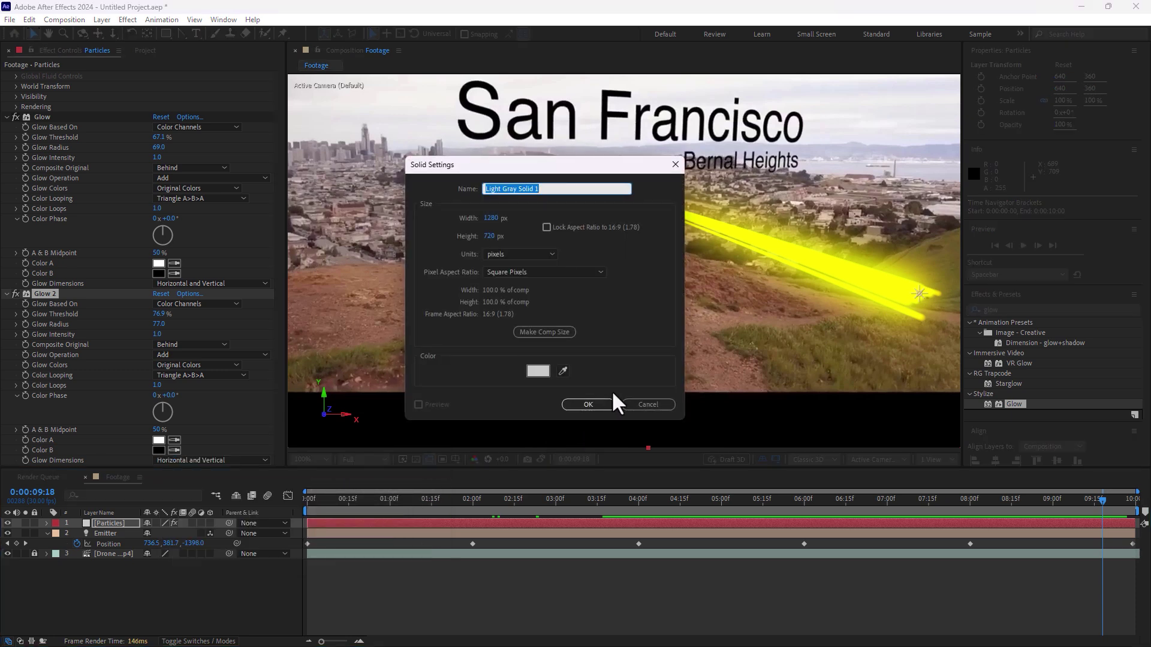
type("Light")
left_click(612, 396)
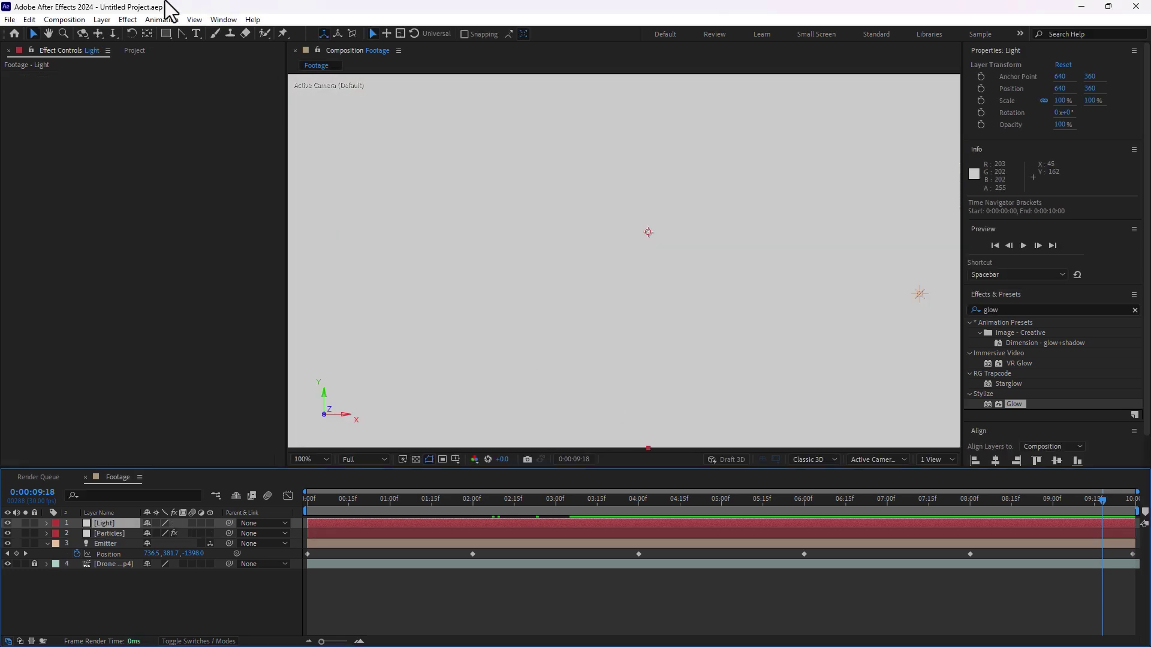
Step: Apply Video Copilot > Optical Flares to Light with Source Type set to Track Lights
left_click(128, 20)
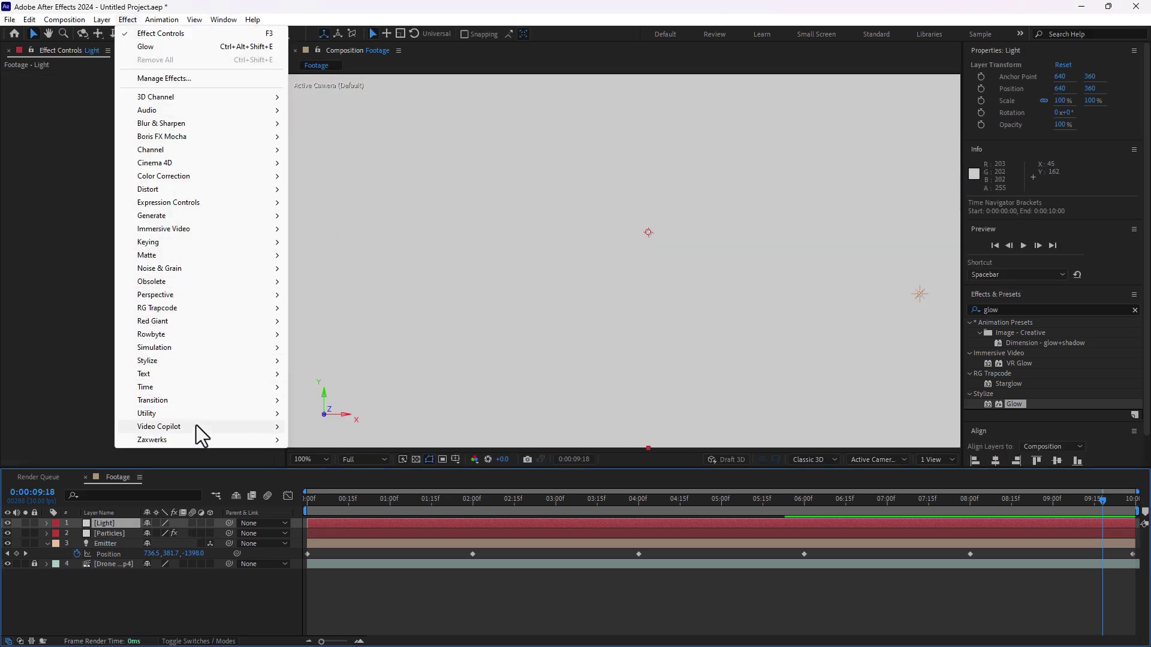
mouse_move(196, 425)
left_click(343, 439)
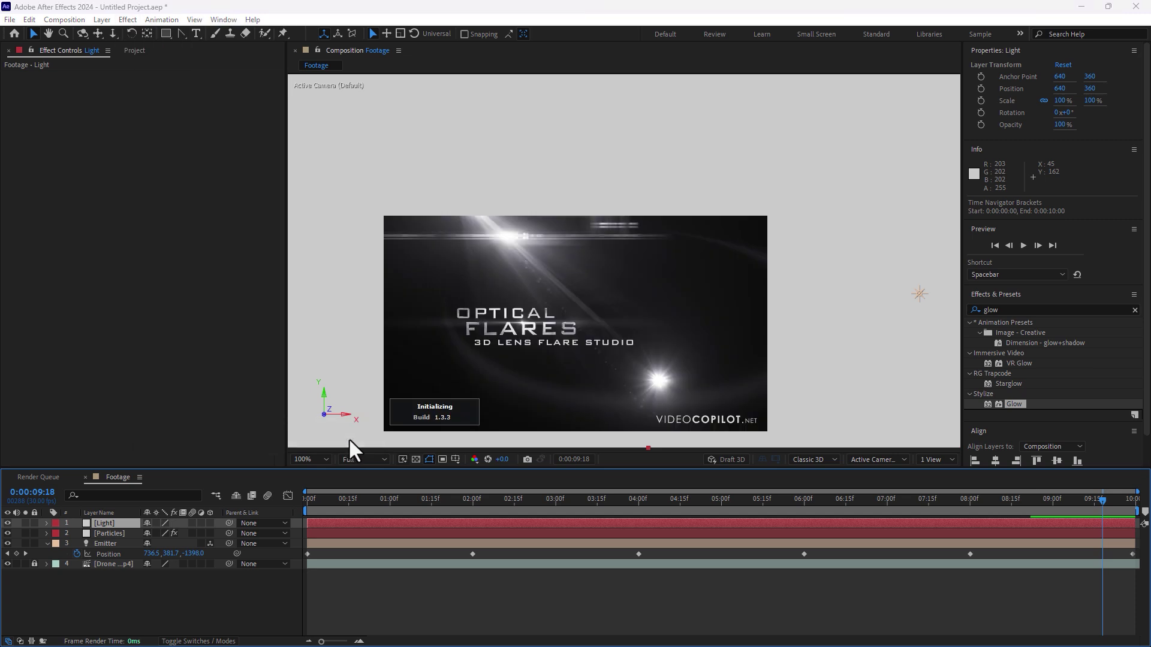
left_click(192, 187)
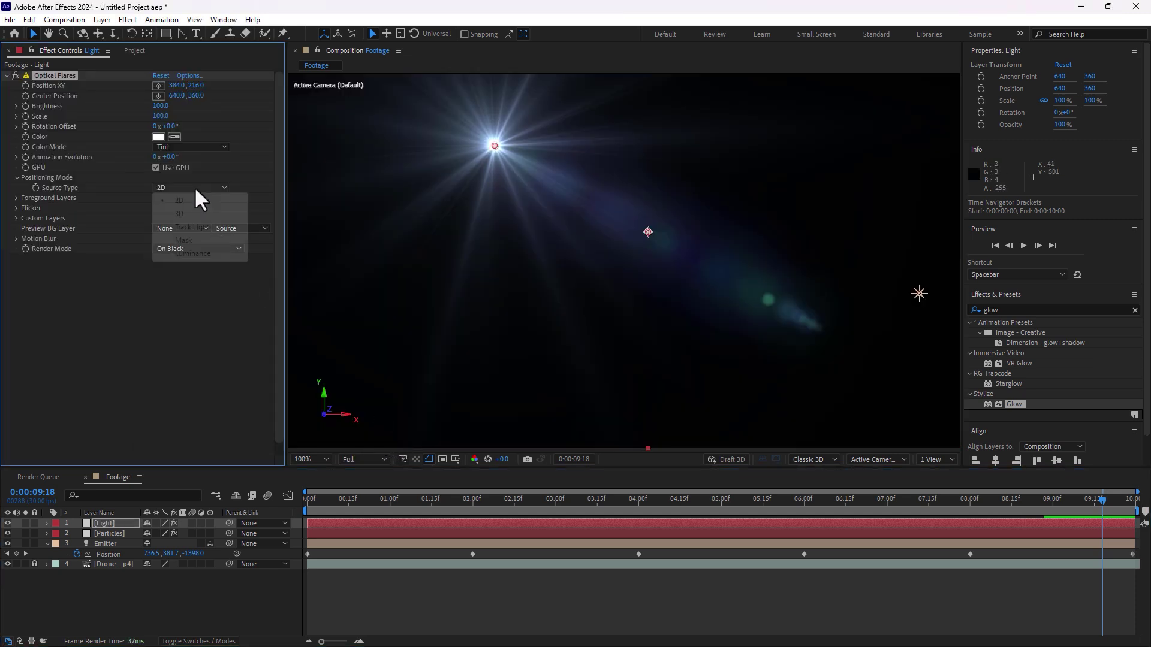
left_click(196, 226)
Step: Set the Light layer's blend mode to Add, go to about 3 seconds, and open Optical Flares Options
scroll(84, 563, "up", 4)
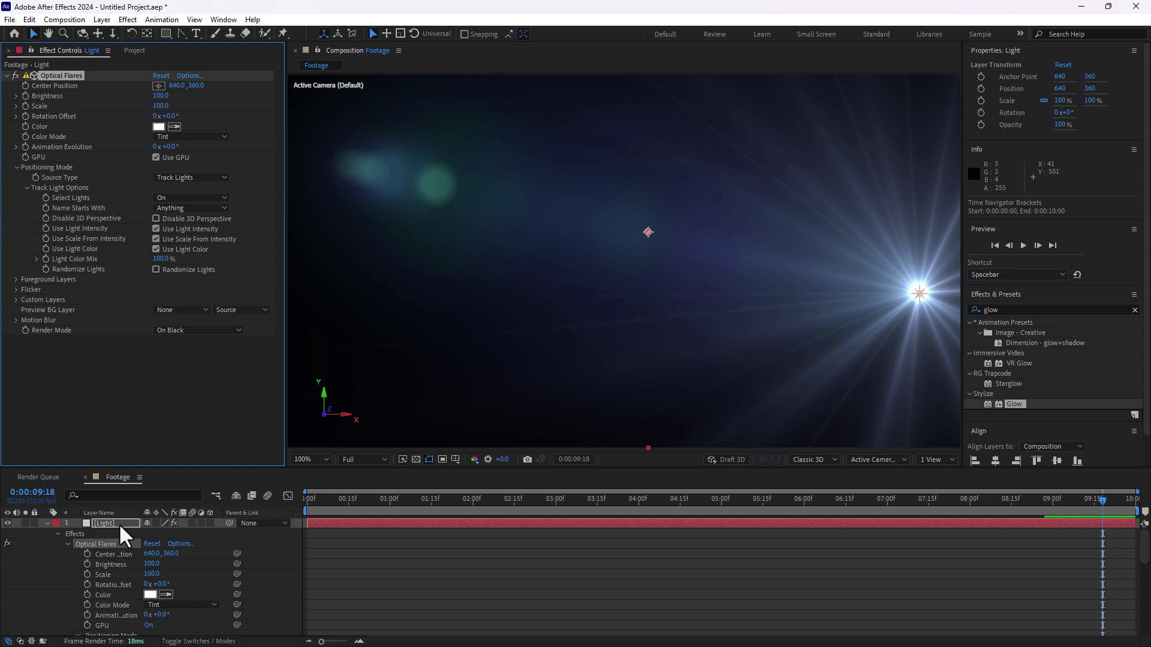
key("F4")
left_click(157, 524)
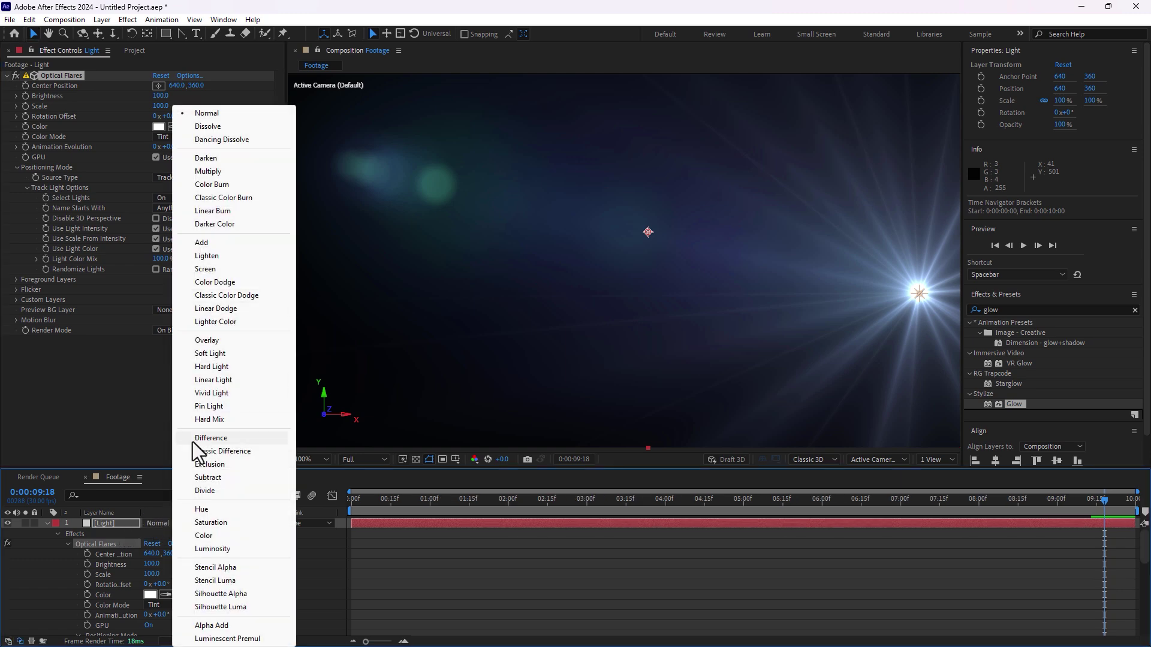
left_click(207, 242)
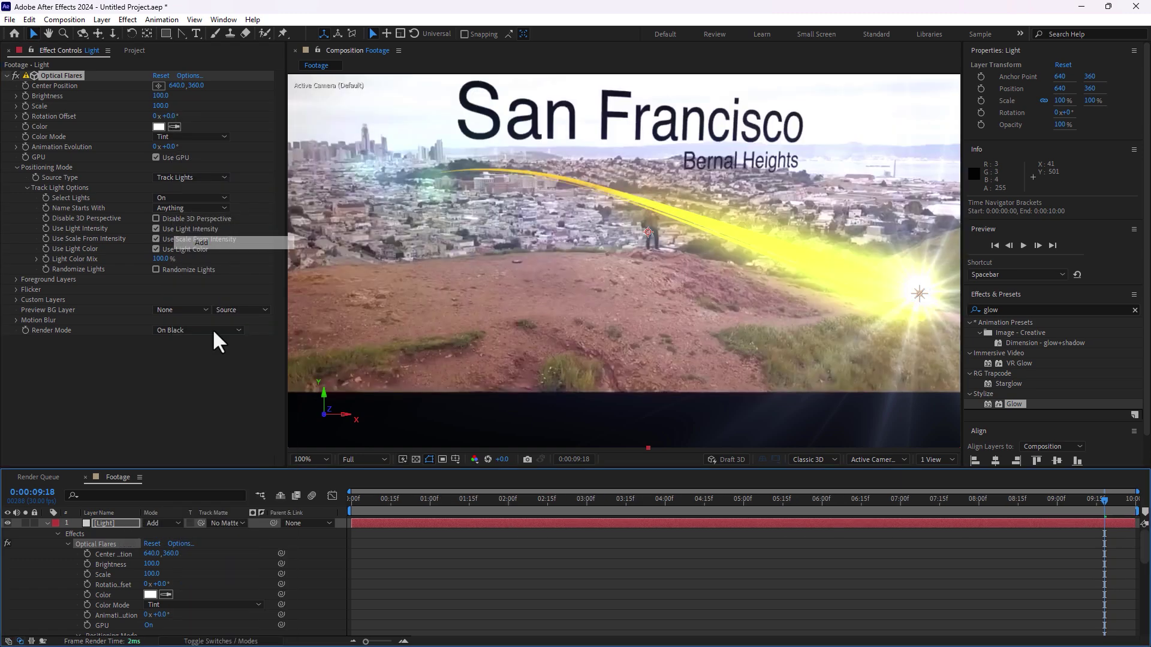
left_click(53, 523)
left_click(48, 523)
left_click(48, 523)
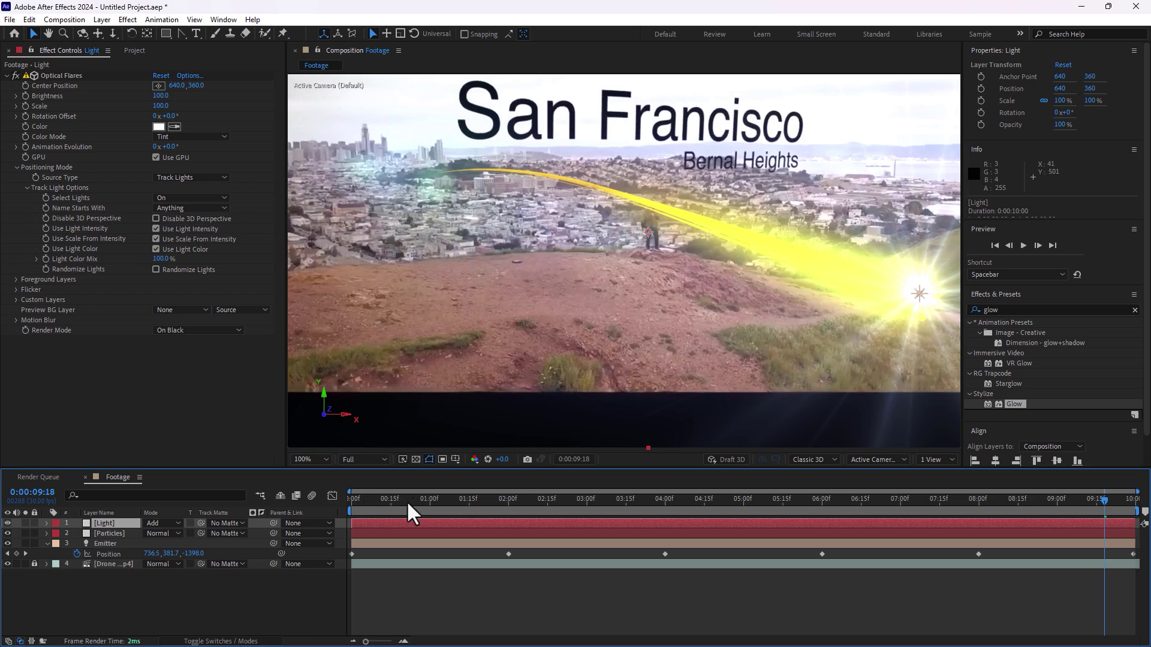
left_click_drag(406, 501, 1033, 424)
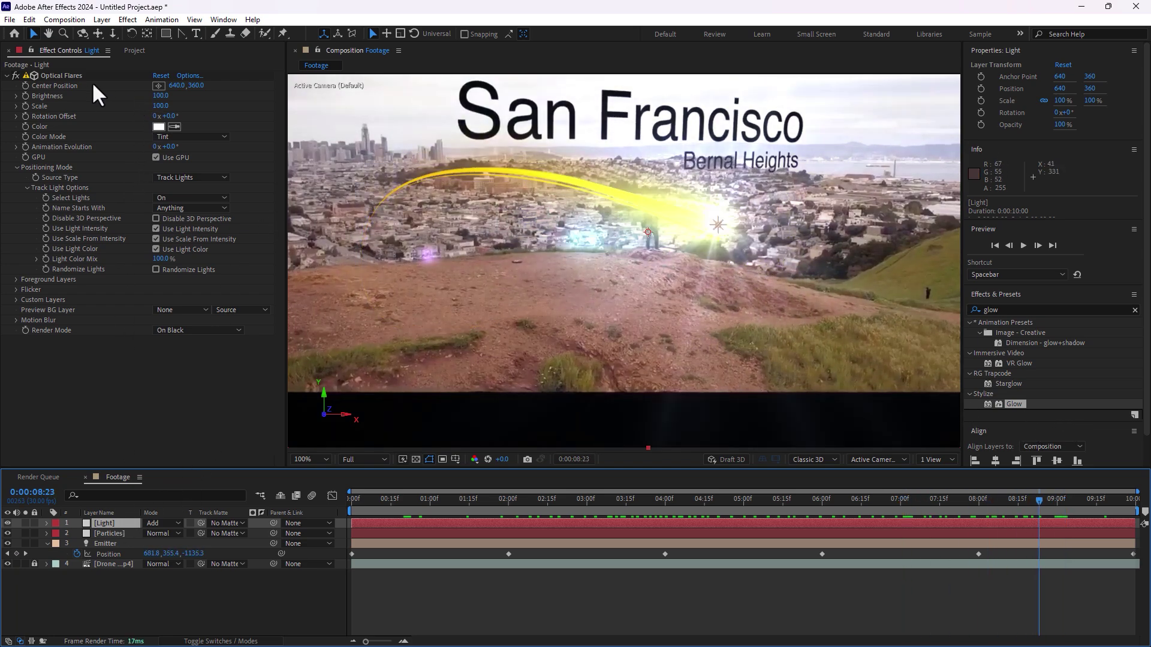
left_click(190, 76)
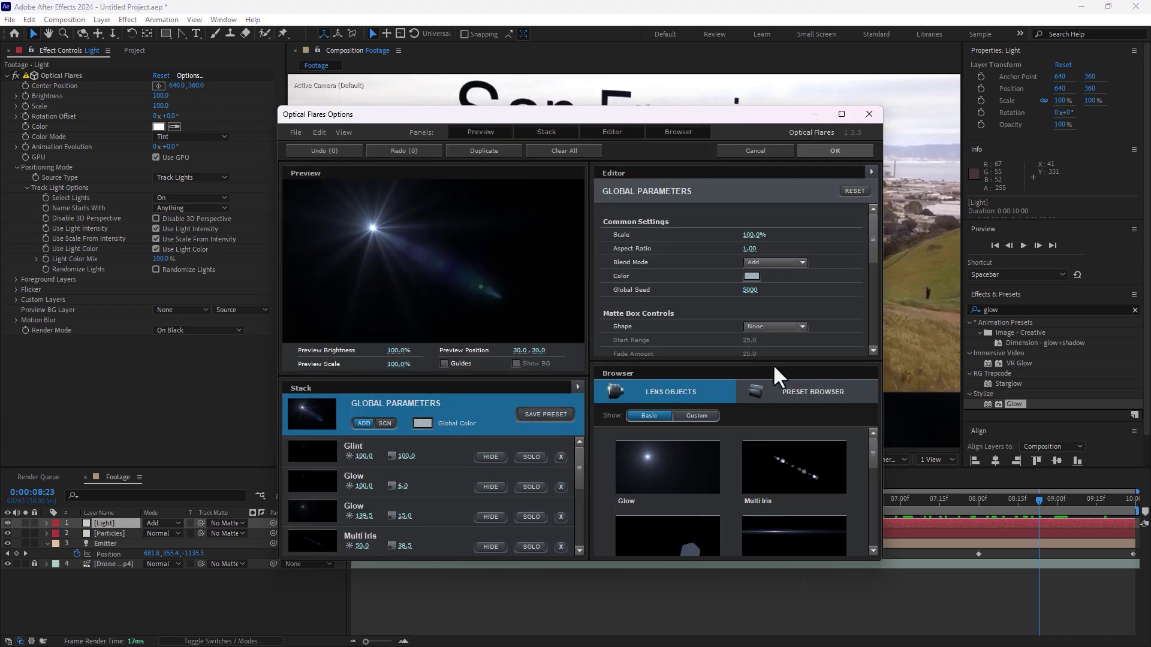
Step: Load a warm orange flare preset from Pro Presets 2 and reposition it in the preview
left_click(787, 394)
left_click(775, 476)
scroll(818, 478, "down", 3)
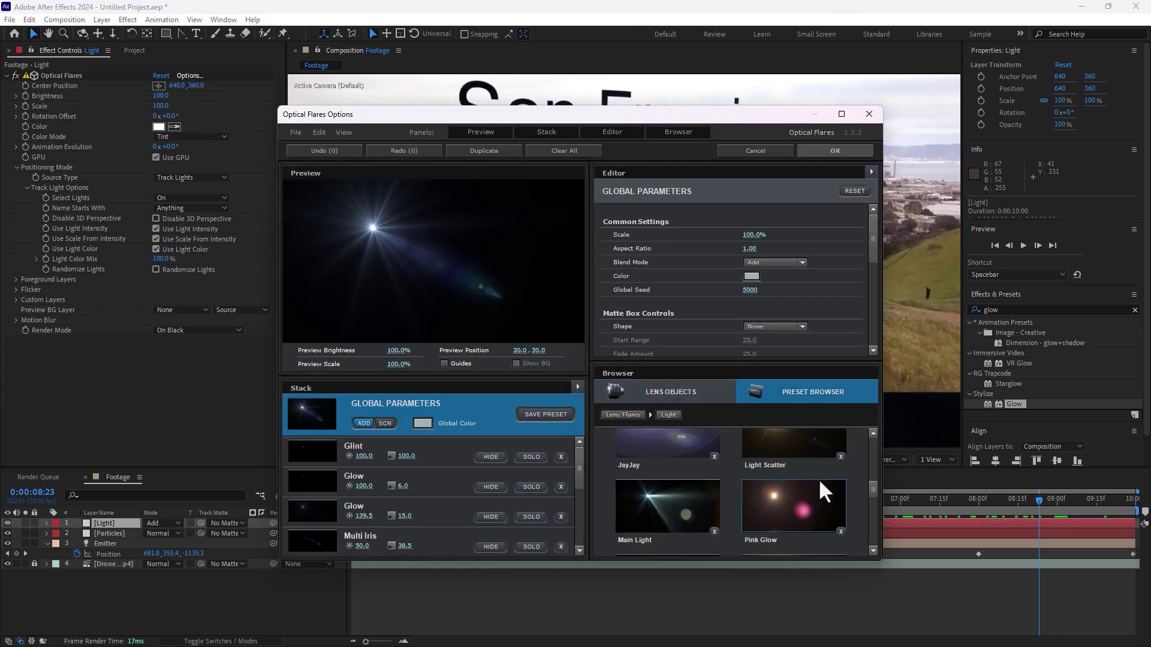
scroll(820, 481, "down", 3)
scroll(818, 479, "up", 5)
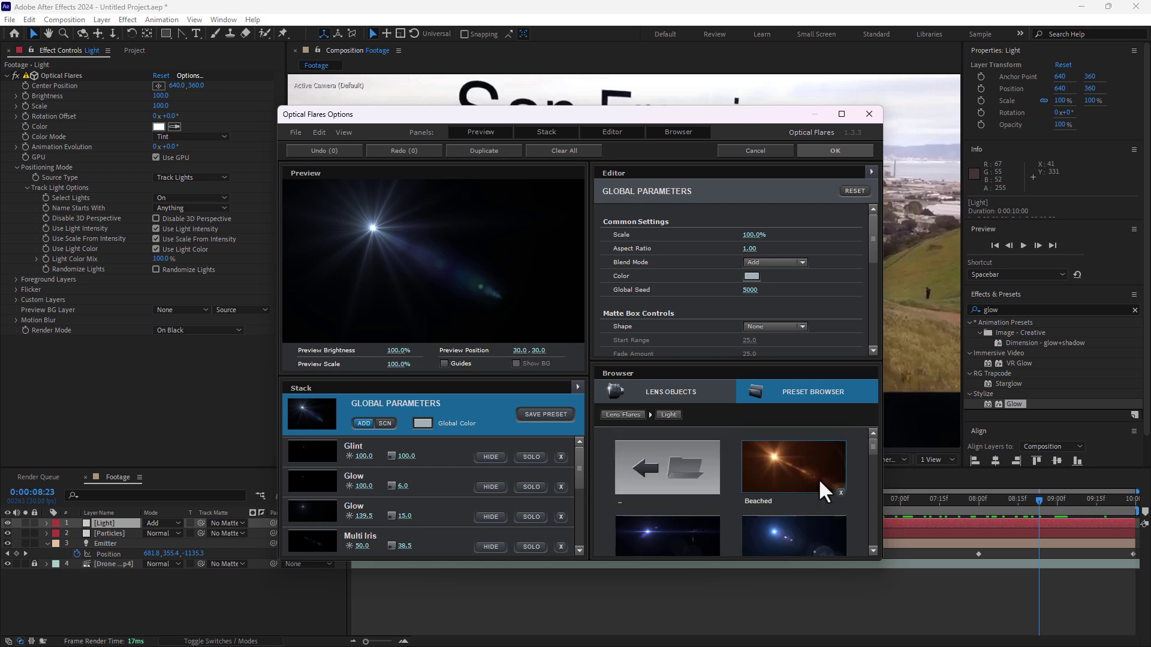
left_click(669, 468)
scroll(819, 490, "down", 3)
left_click(689, 525)
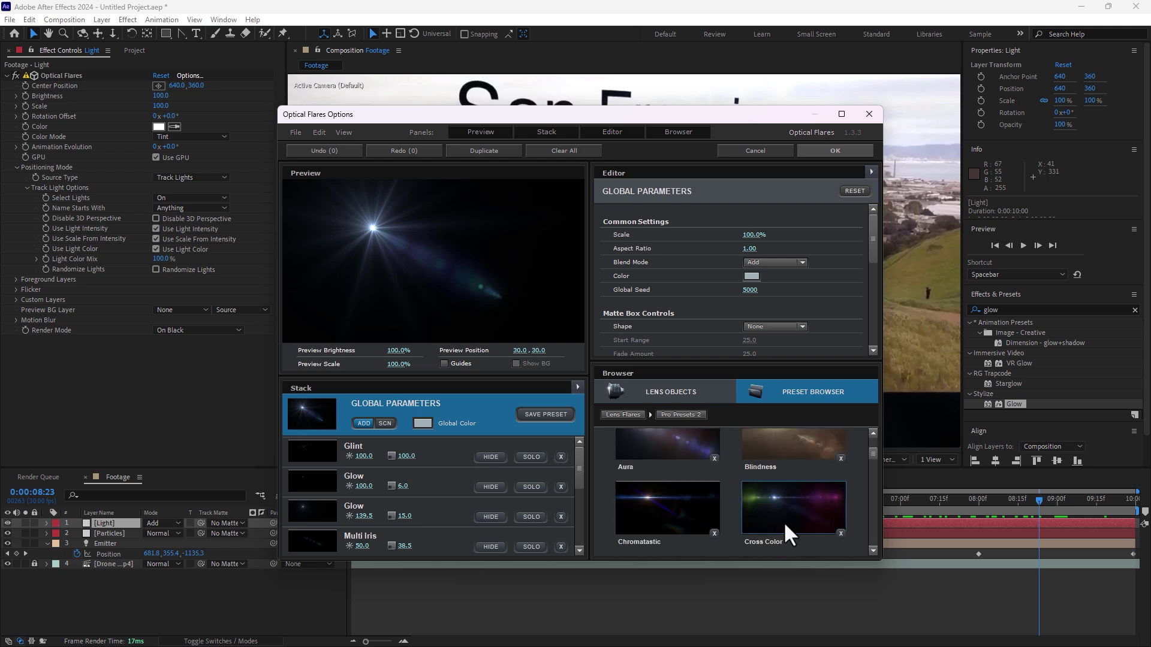
scroll(790, 517, "down", 5)
scroll(792, 512, "down", 5)
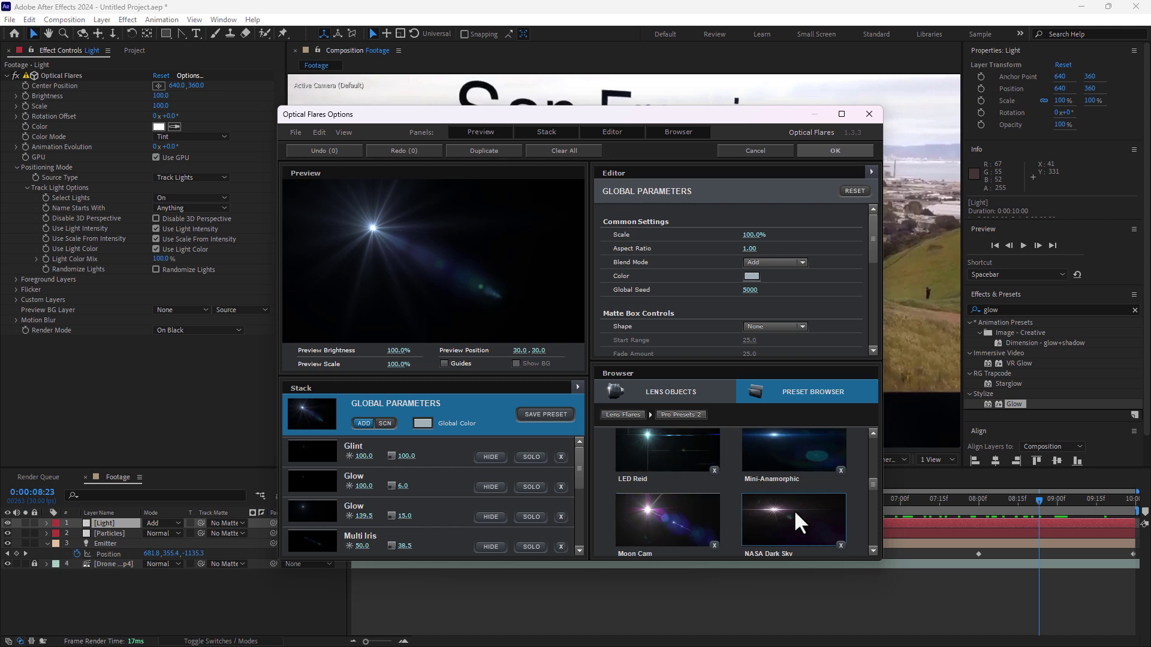
scroll(793, 509, "down", 1)
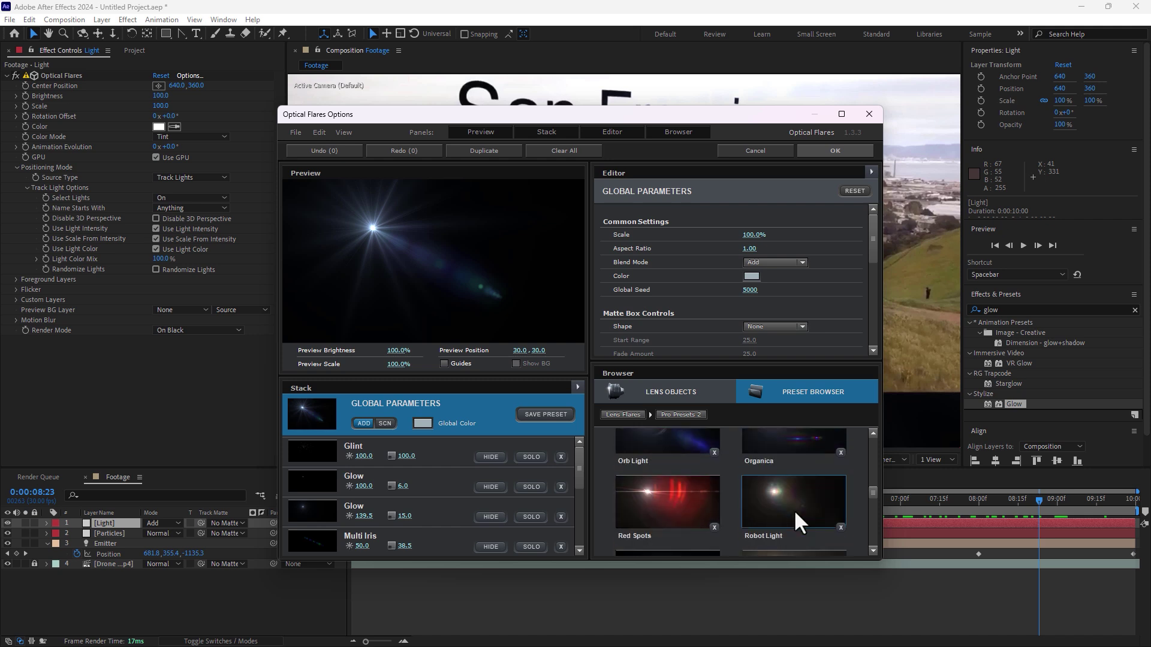
scroll(794, 510, "down", 4)
scroll(794, 510, "down", 4)
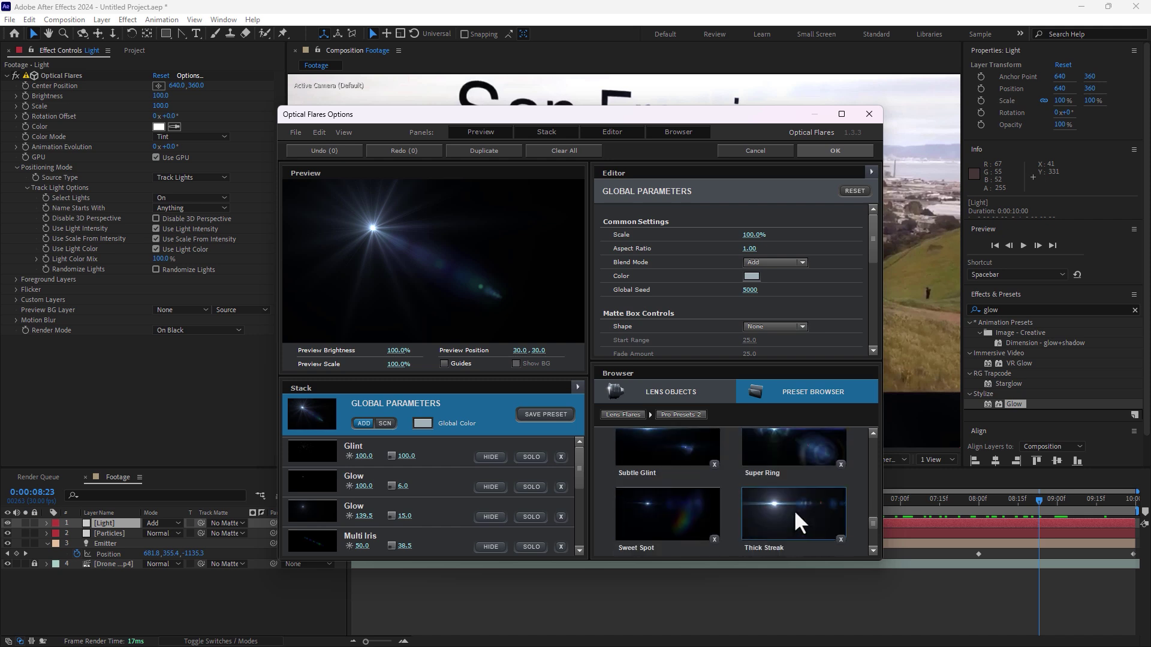
scroll(794, 509, "up", 1)
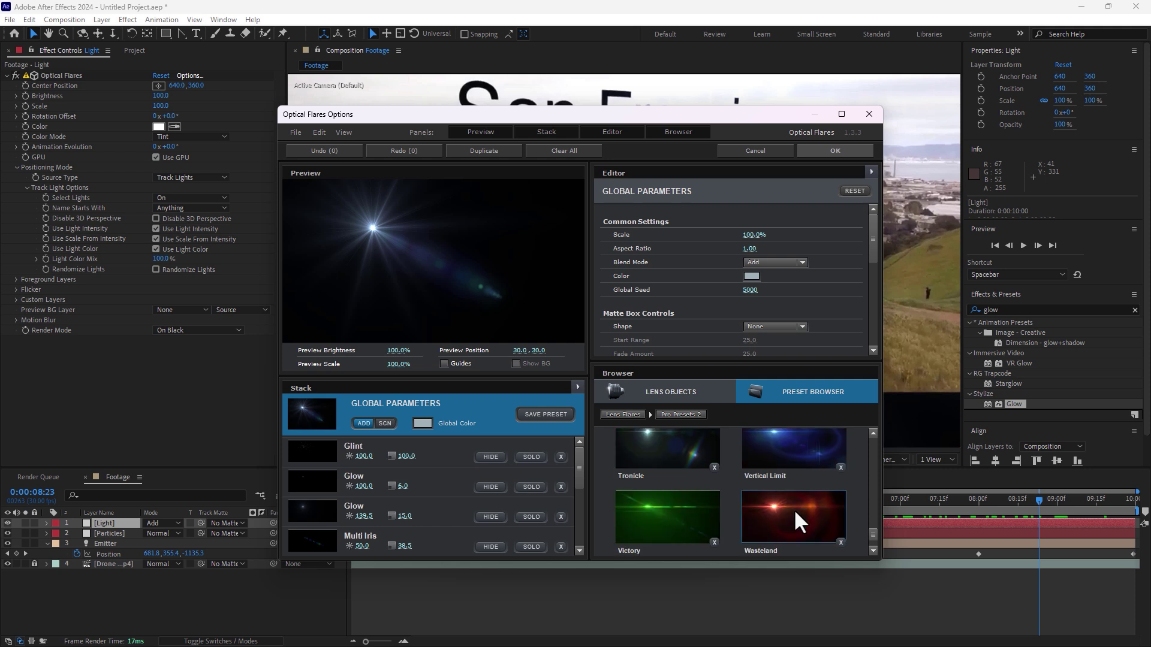
scroll(794, 509, "up", 5)
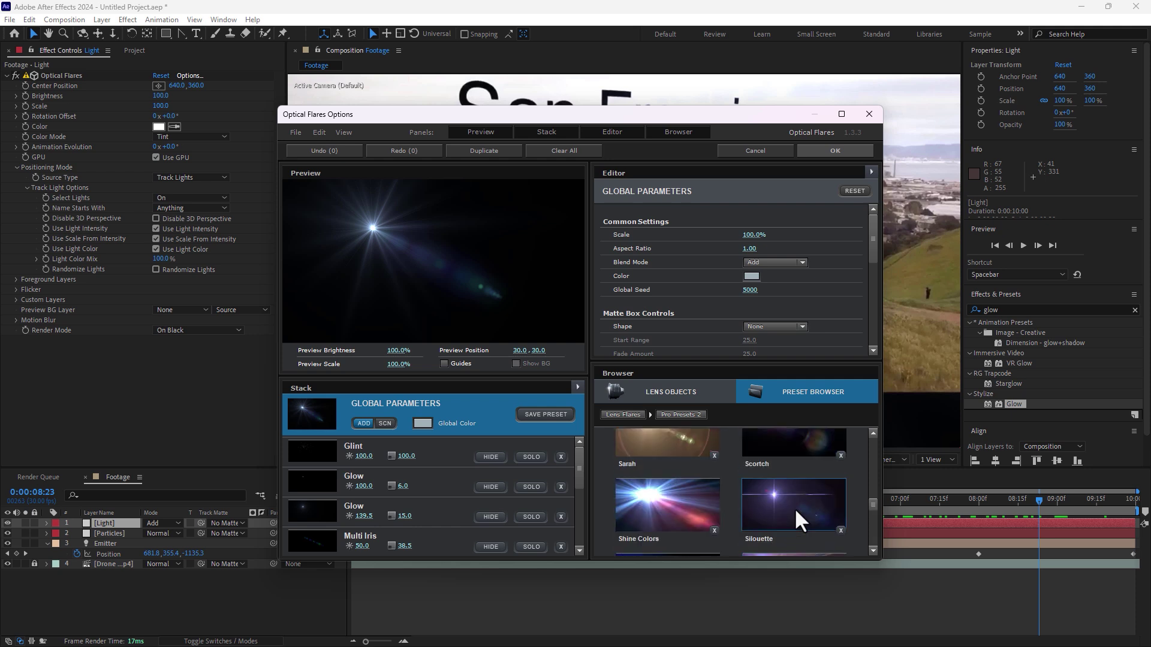
scroll(793, 508, "up", 1)
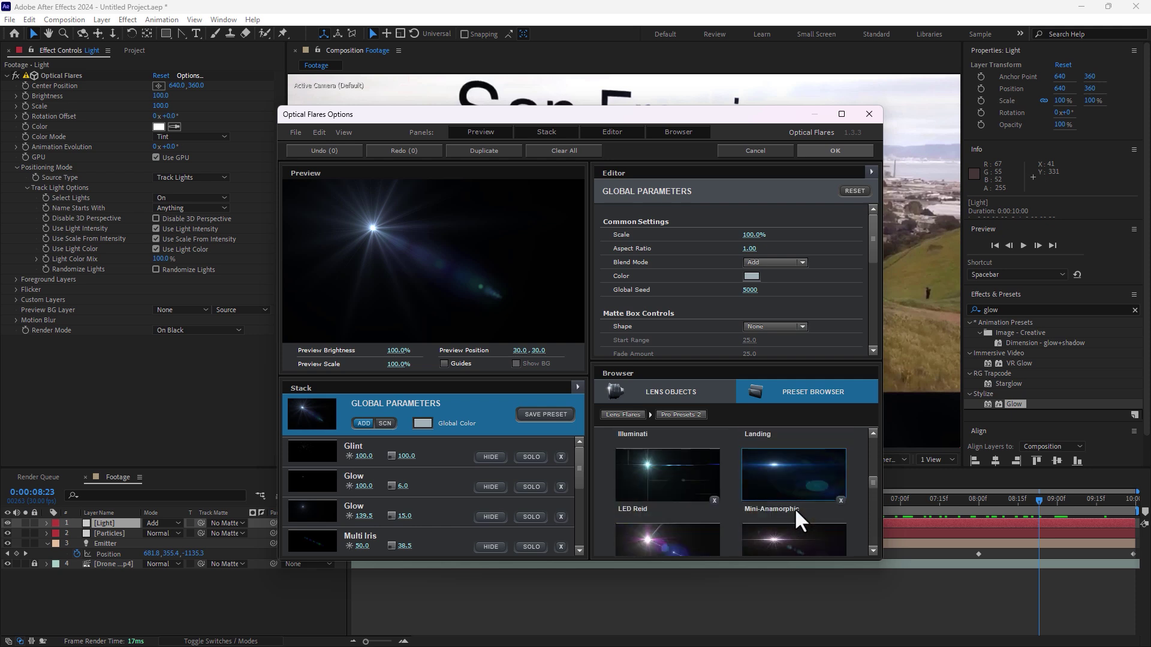
scroll(794, 507, "up", 4)
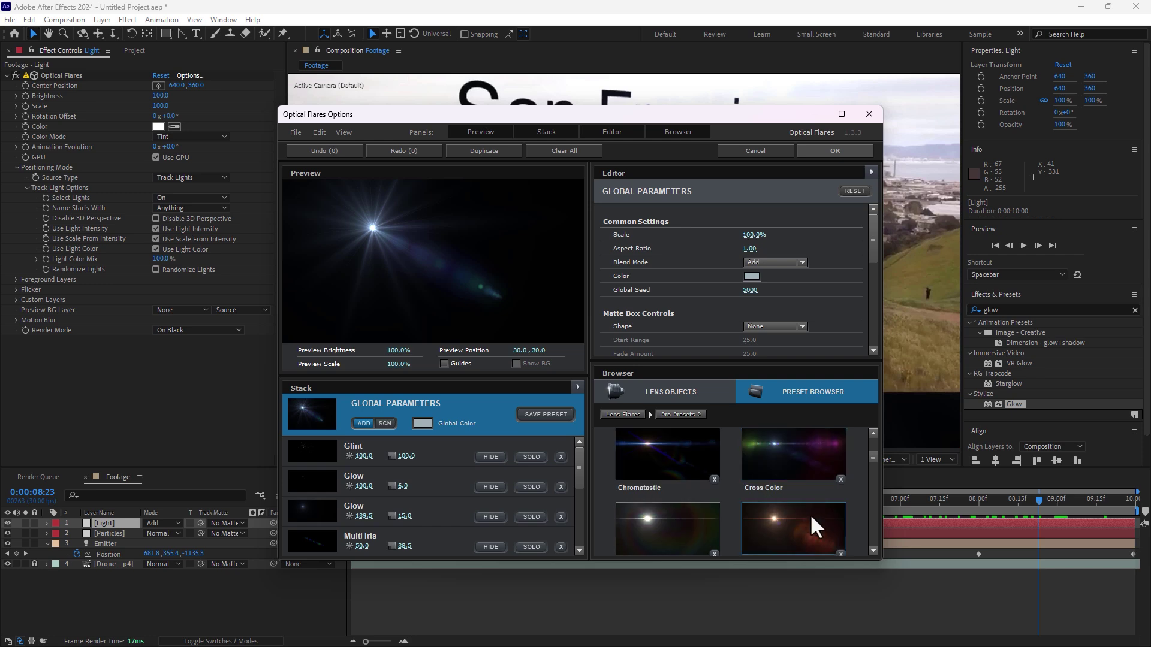
left_click(809, 518)
left_click_drag(494, 296, 374, 246)
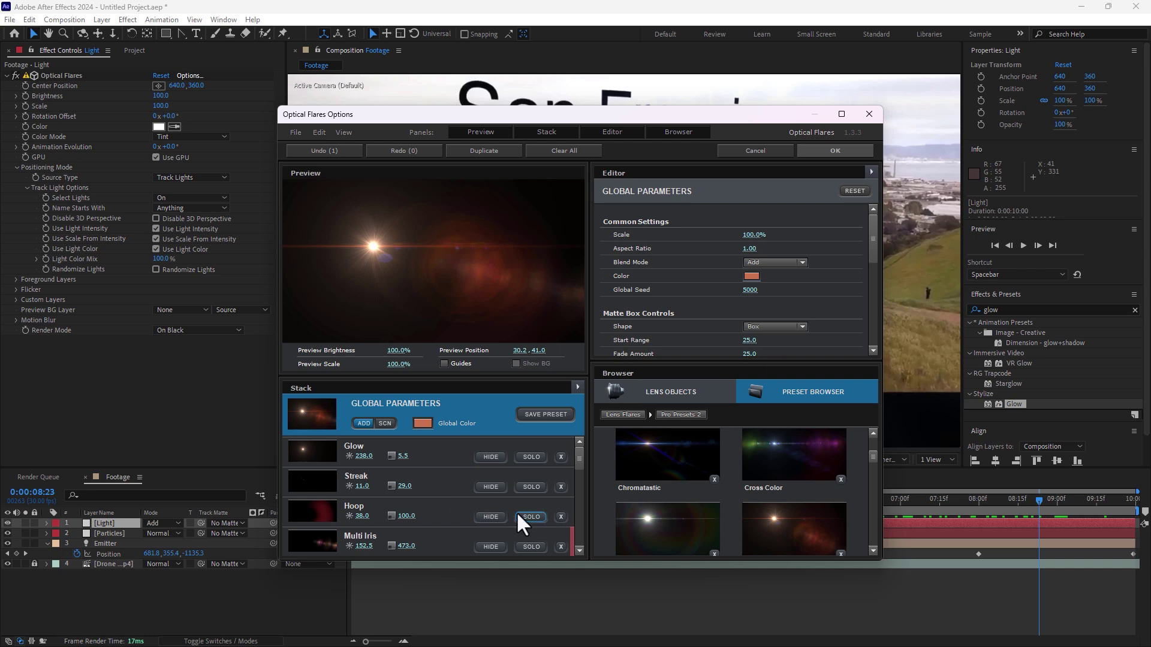
Step: Hide the Multi Iris and Lens Orbs flare elements and apply the flare
left_click(490, 546)
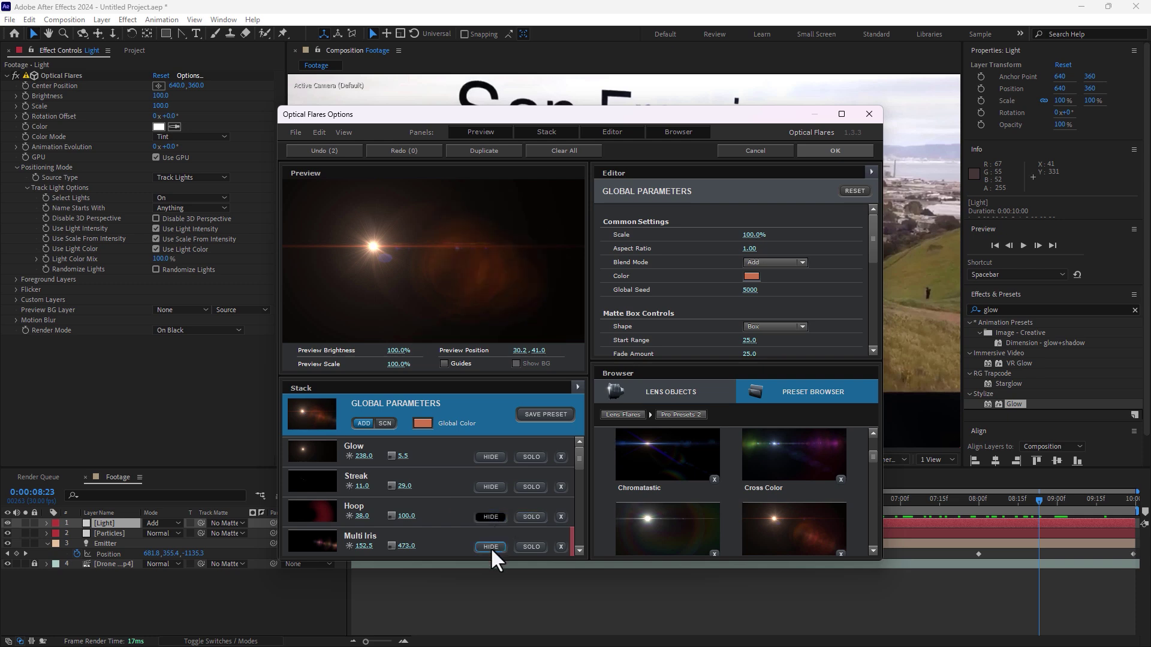
scroll(454, 509, "down", 1)
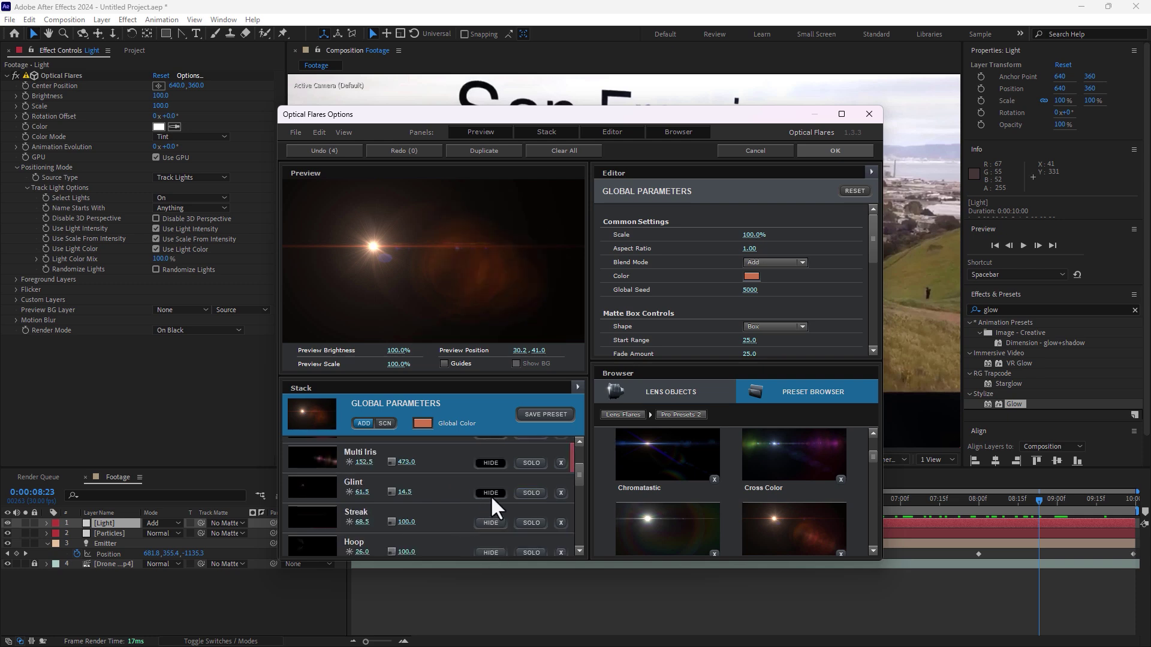
scroll(490, 520, "down", 3)
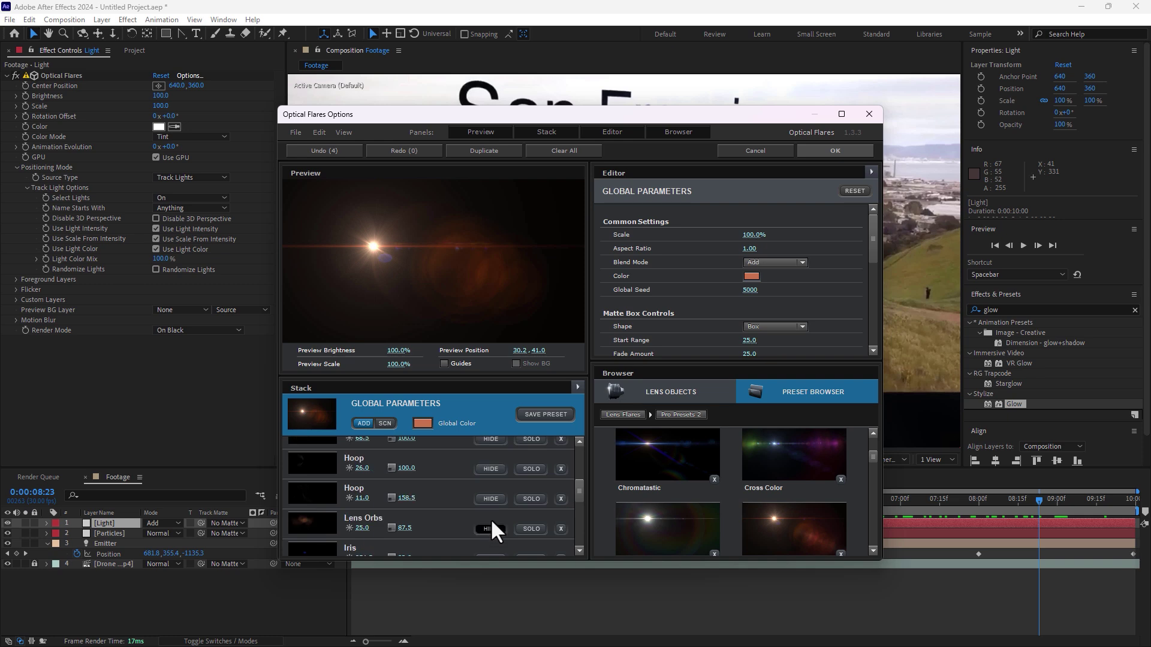
left_click(492, 527)
left_click(492, 527)
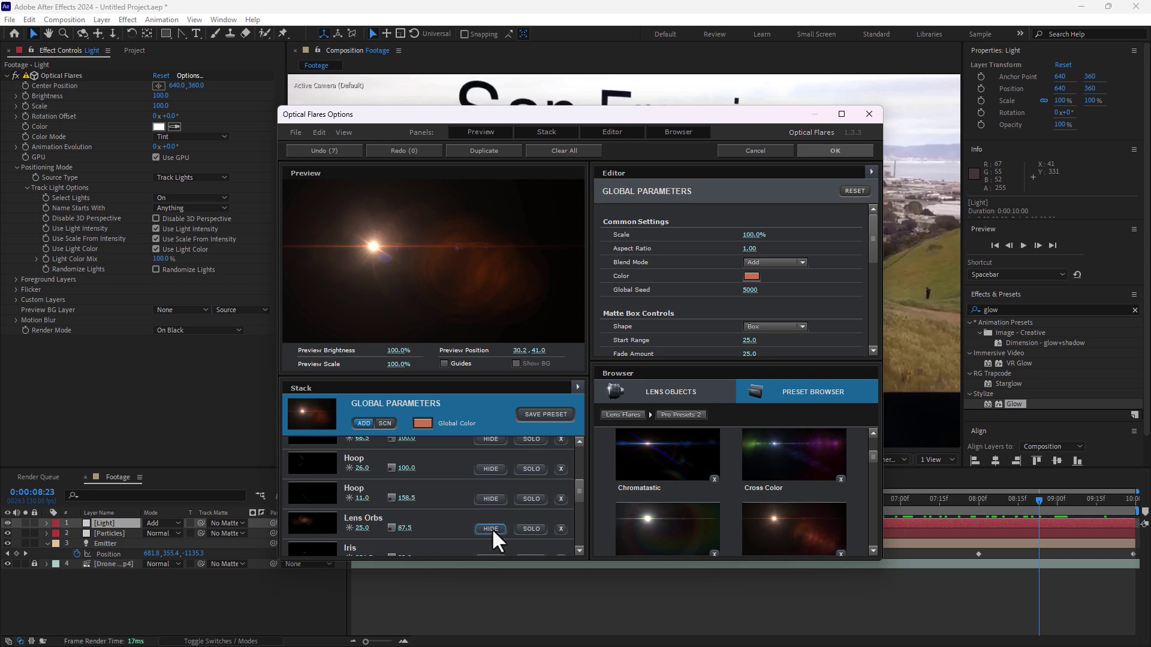
left_click(491, 527)
scroll(492, 527, "down", 3)
scroll(492, 528, "down", 3)
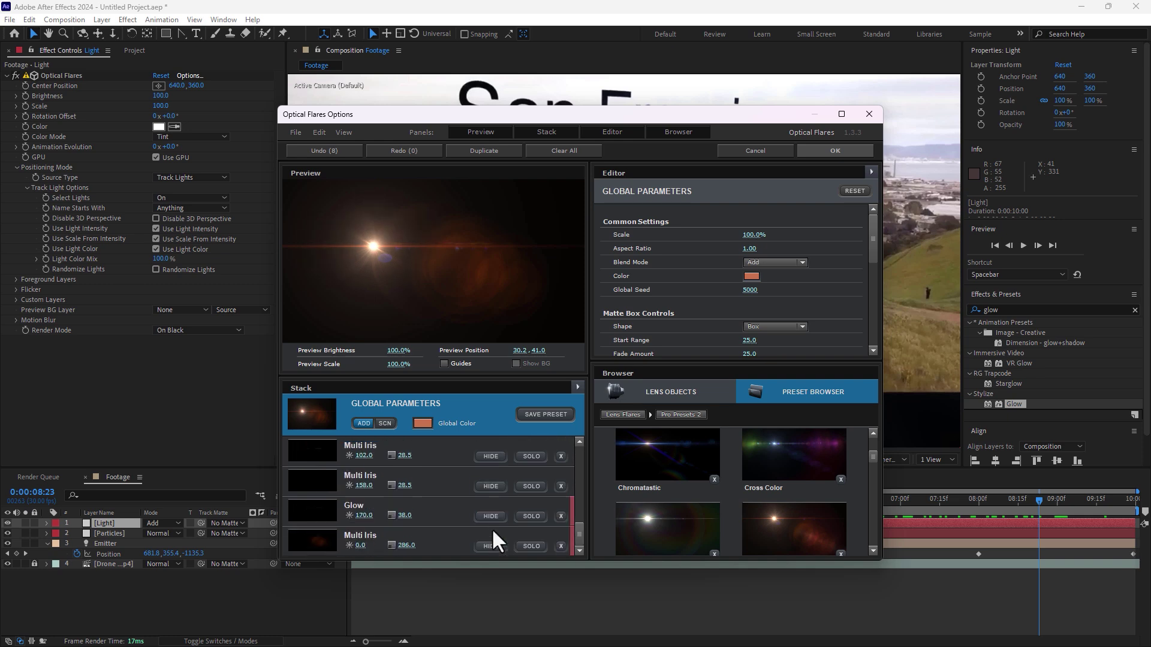
left_click(491, 546)
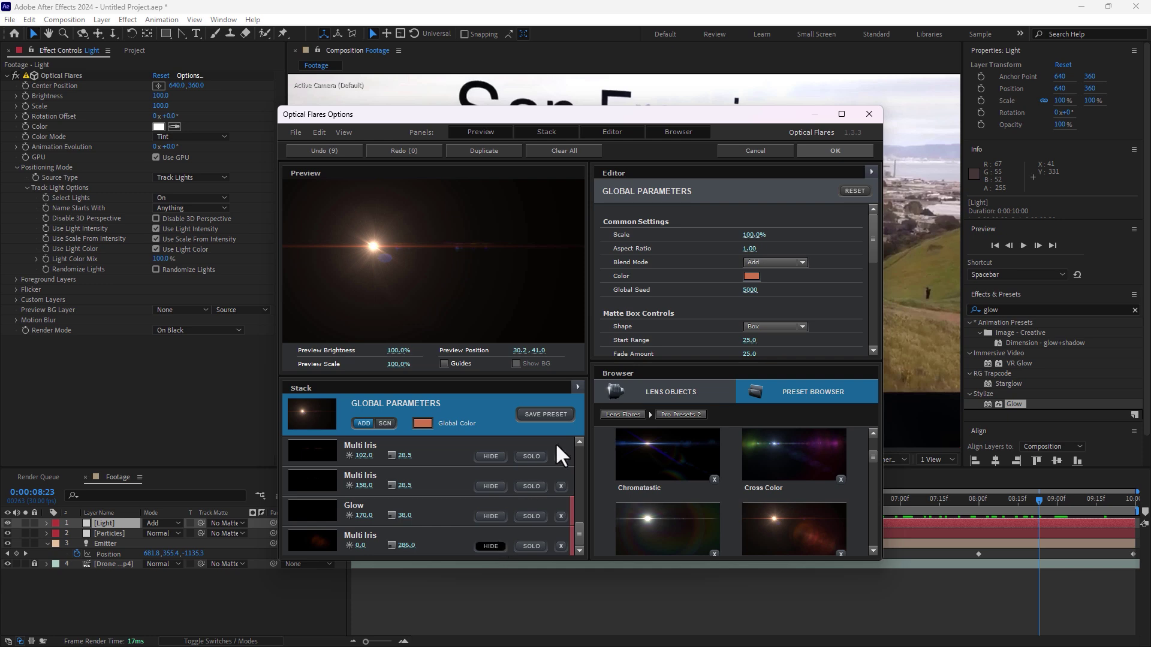
left_click(844, 151)
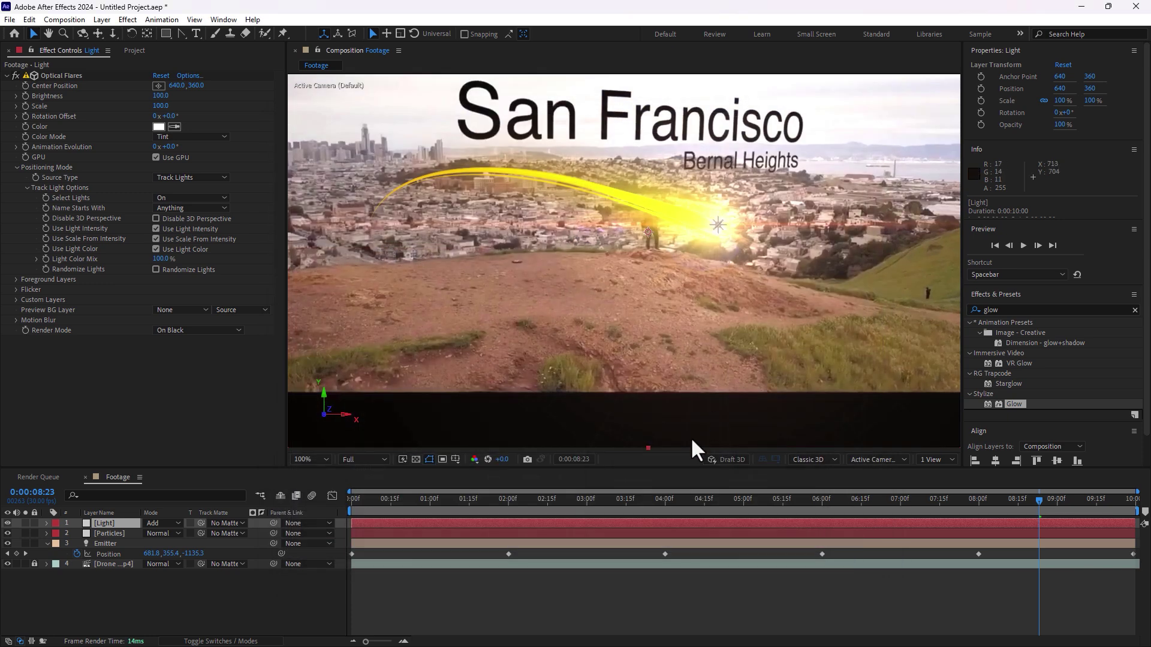
Step: Lower the Optical Flares brightness to 93 and preview the animation from the start
left_click(170, 104)
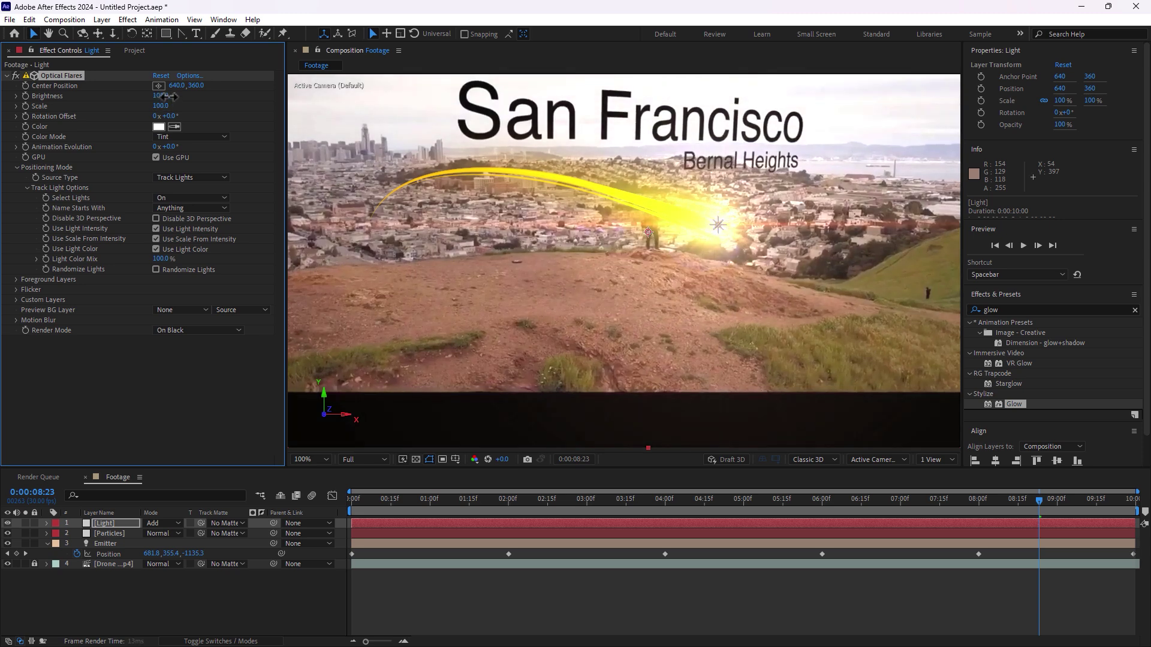
left_click_drag(167, 96, 157, 115)
left_click_drag(624, 500, 328, 521)
key("space")
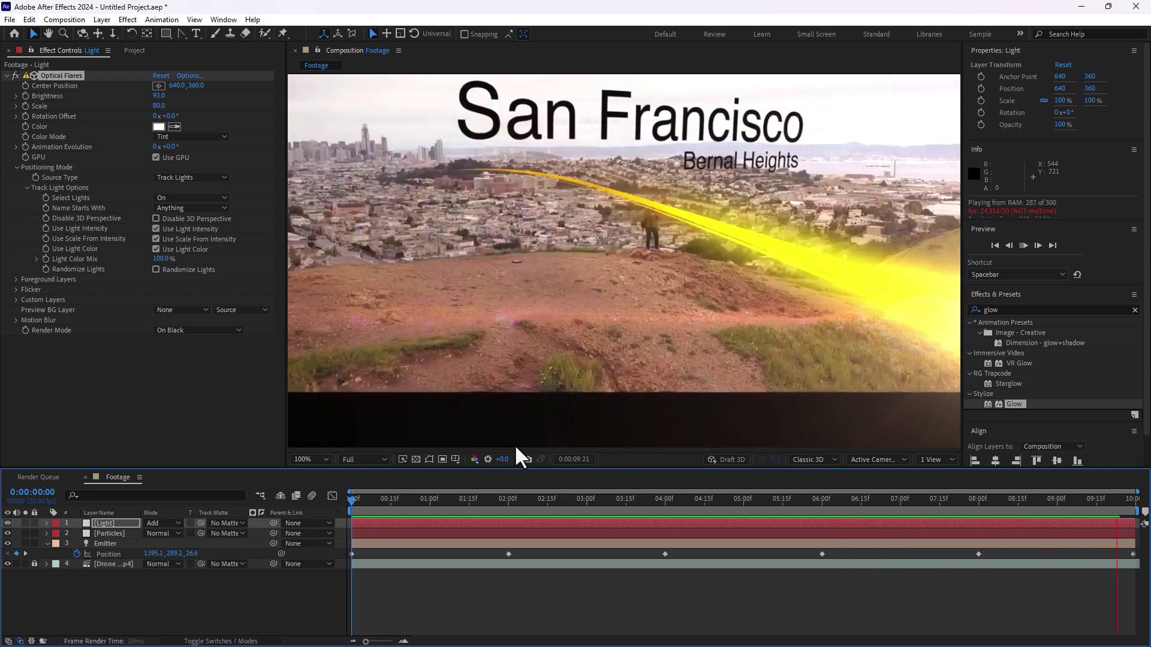
left_click_drag(531, 502, 639, 558)
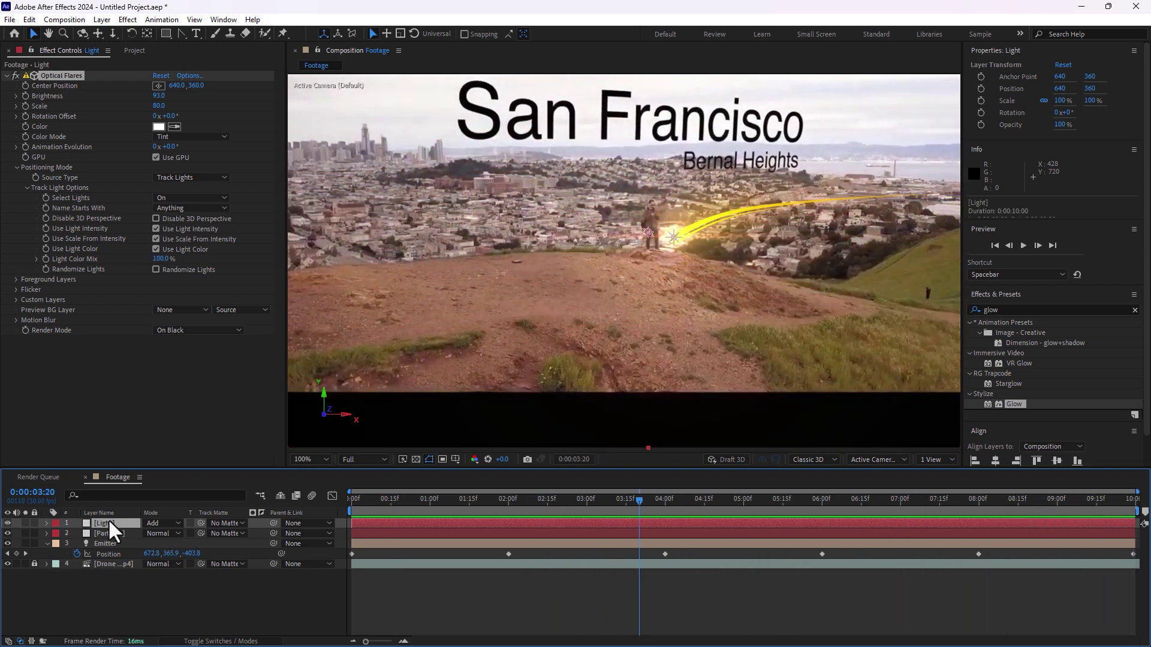
Step: Select the Light, Particles and Emitter layers together
left_click(108, 520)
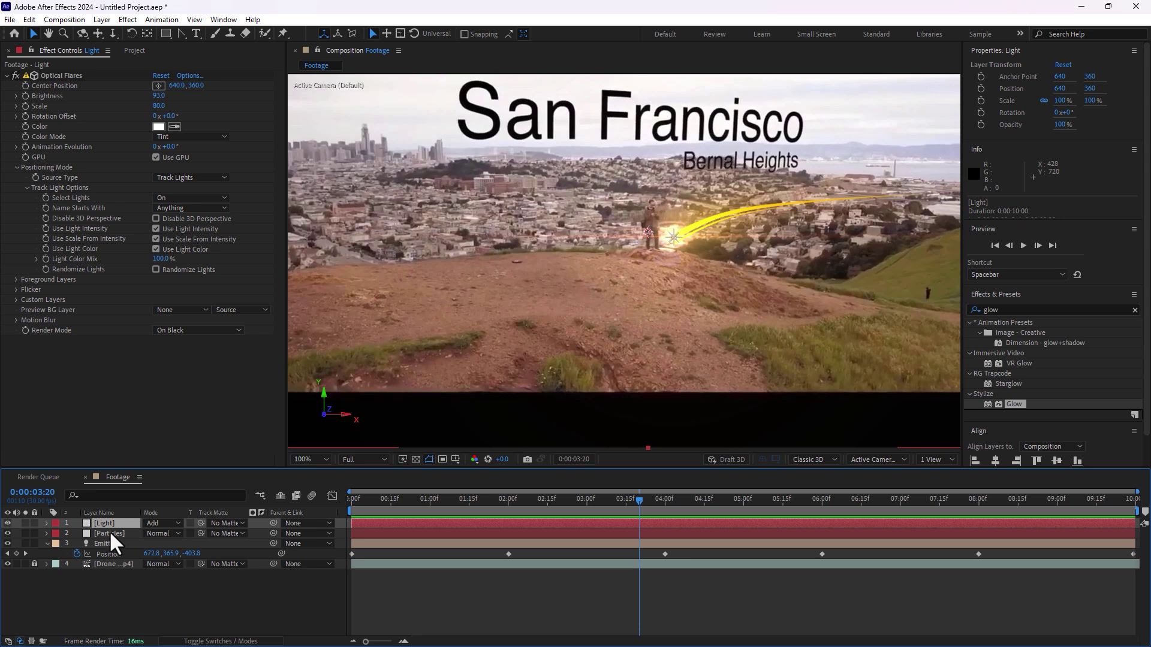
left_click(109, 531, "shift")
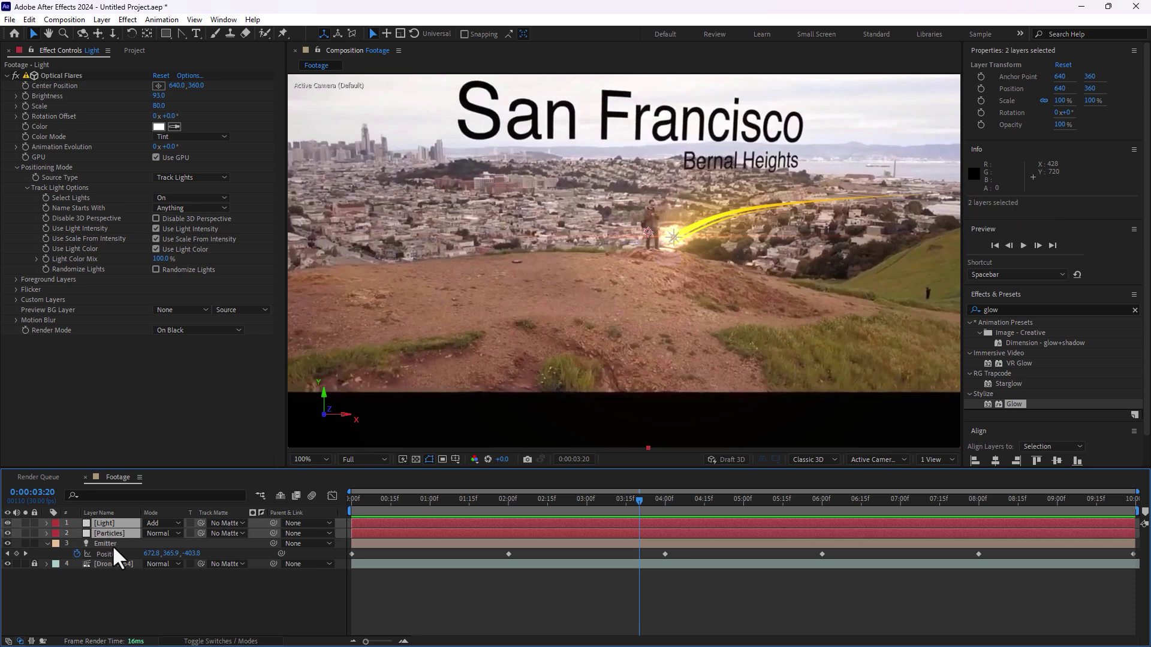
left_click(112, 545, "shift")
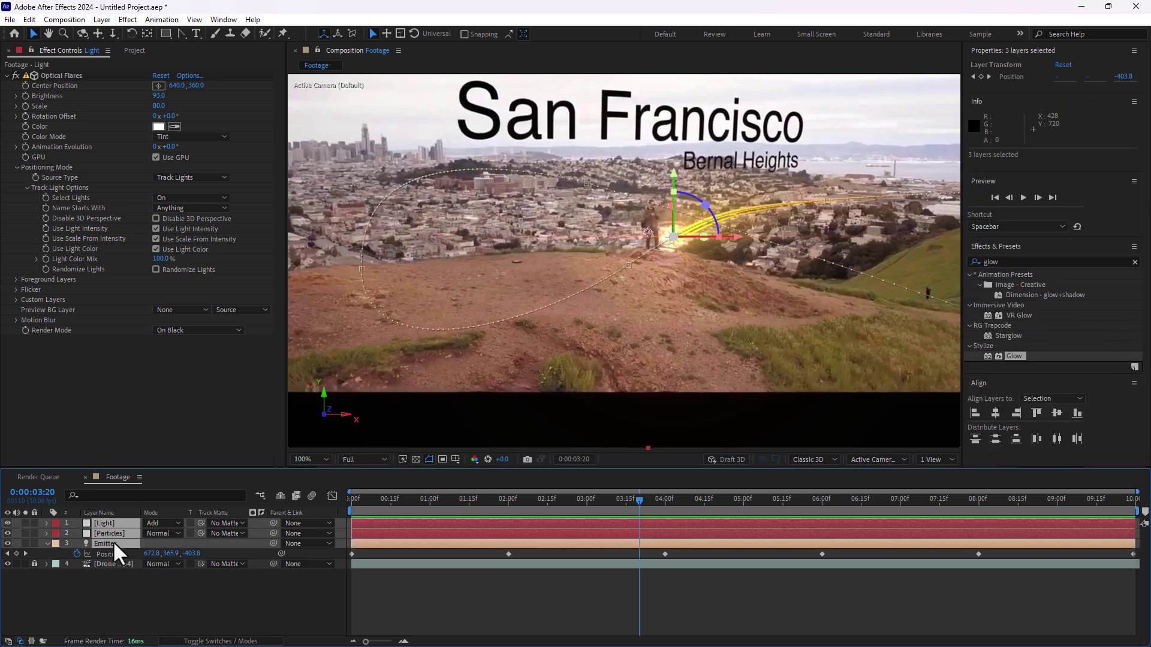
Step: Pre-compose the selected Light, Particles and Emitter layers into a composition named 'Light Streak'
right_click(113, 540)
left_click(169, 462)
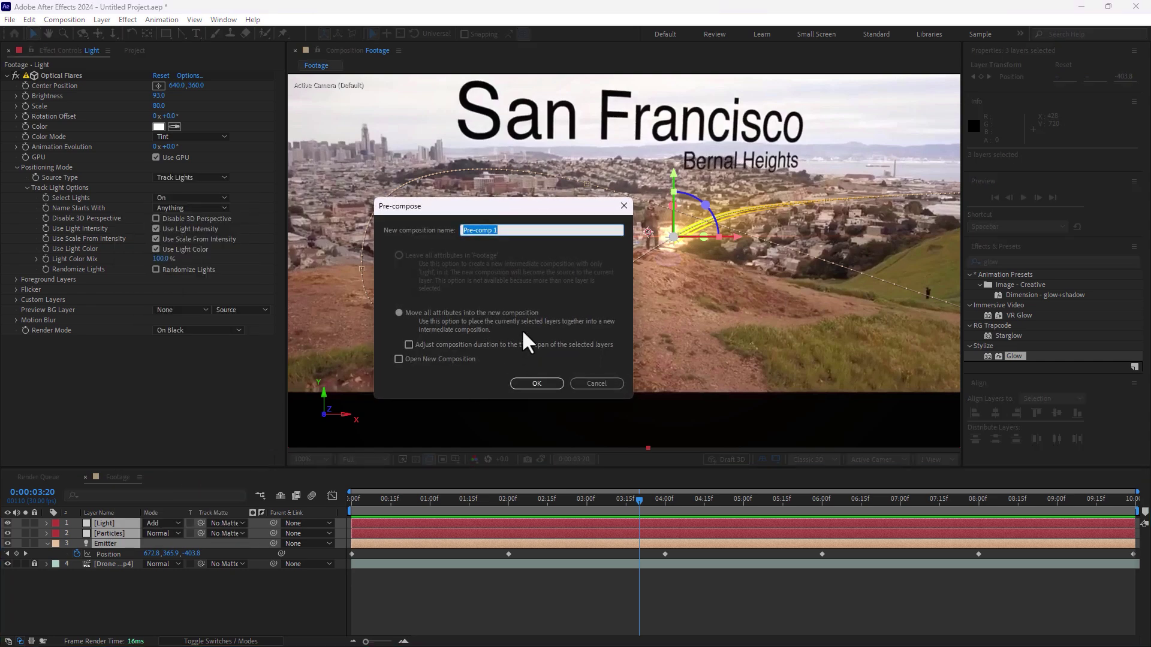
type("Light Streak")
key("Return")
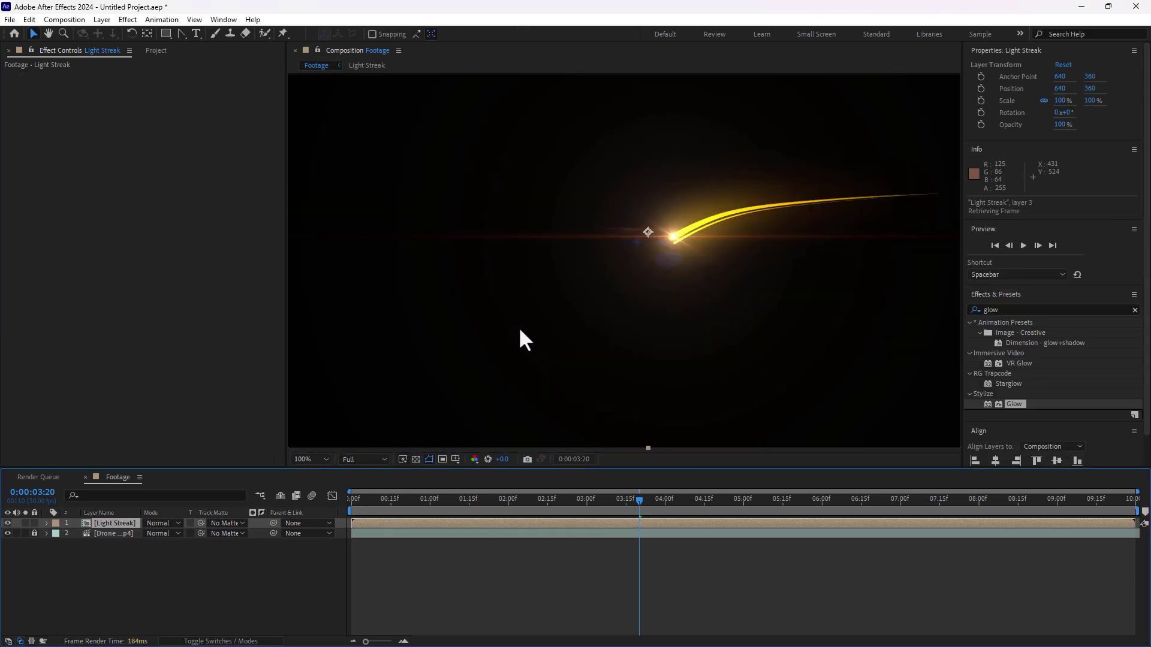
Step: Set the Light Streak layer's blending mode to Add and scrub to review the streak
left_click(167, 523)
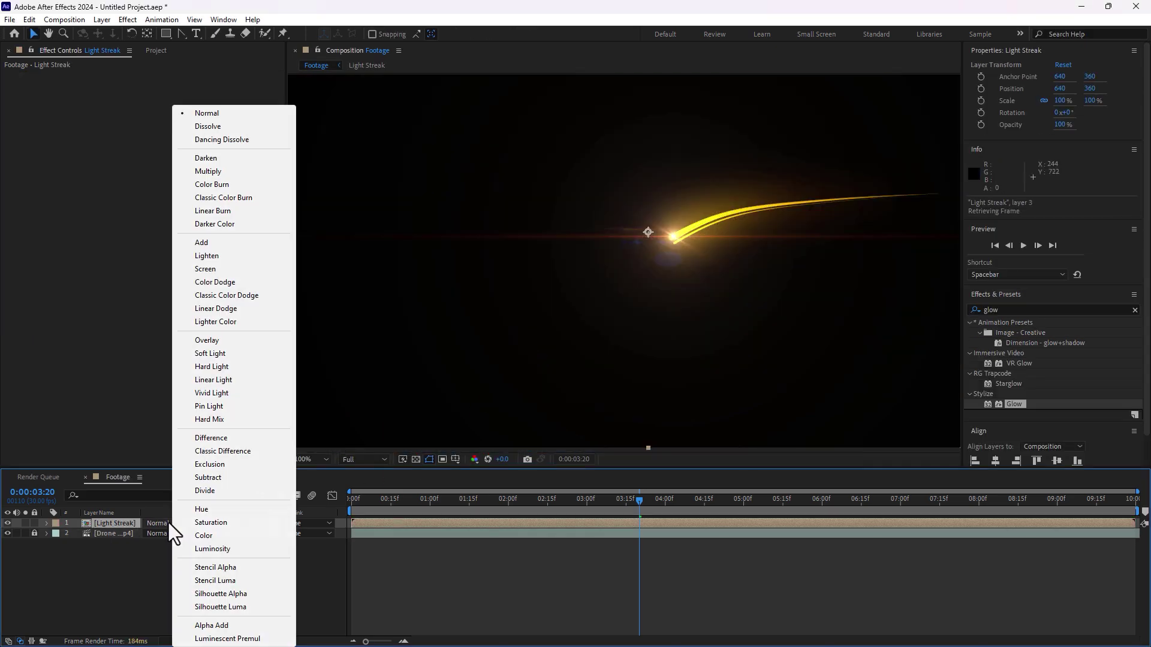
left_click(201, 243)
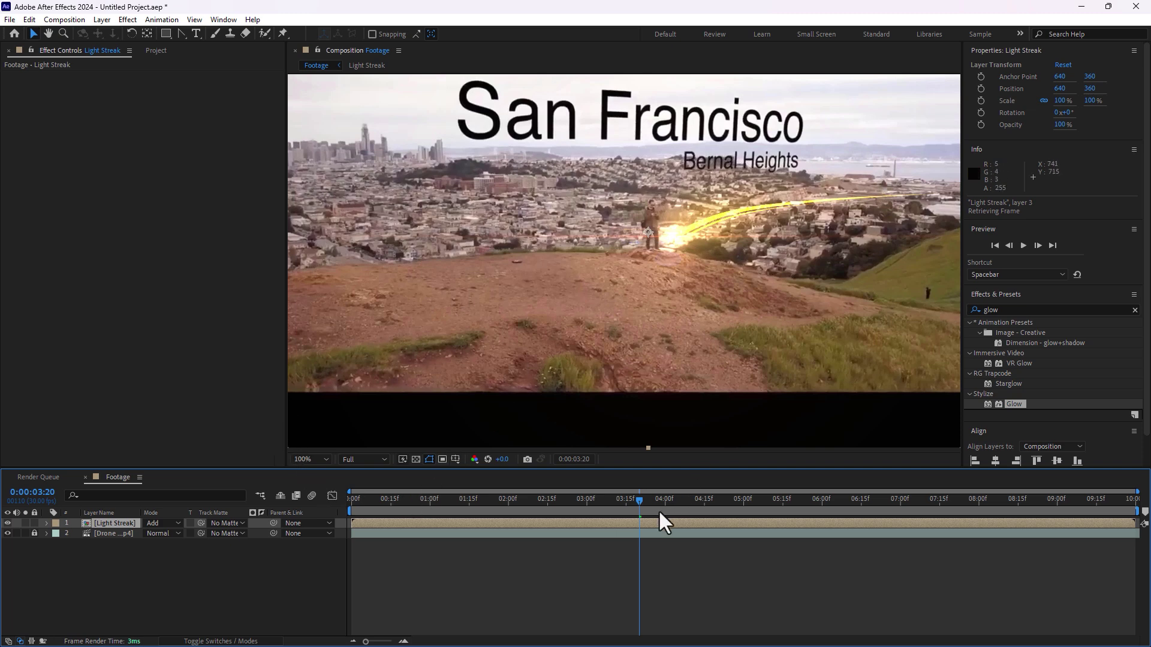
mouse_move(640, 501)
left_mouse_down()
mouse_move(832, 465)
mouse_move(1112, 437)
mouse_move(803, 459)
mouse_move(633, 497)
mouse_move(776, 453)
mouse_move(1058, 422)
mouse_move(1015, 423)
left_mouse_up()
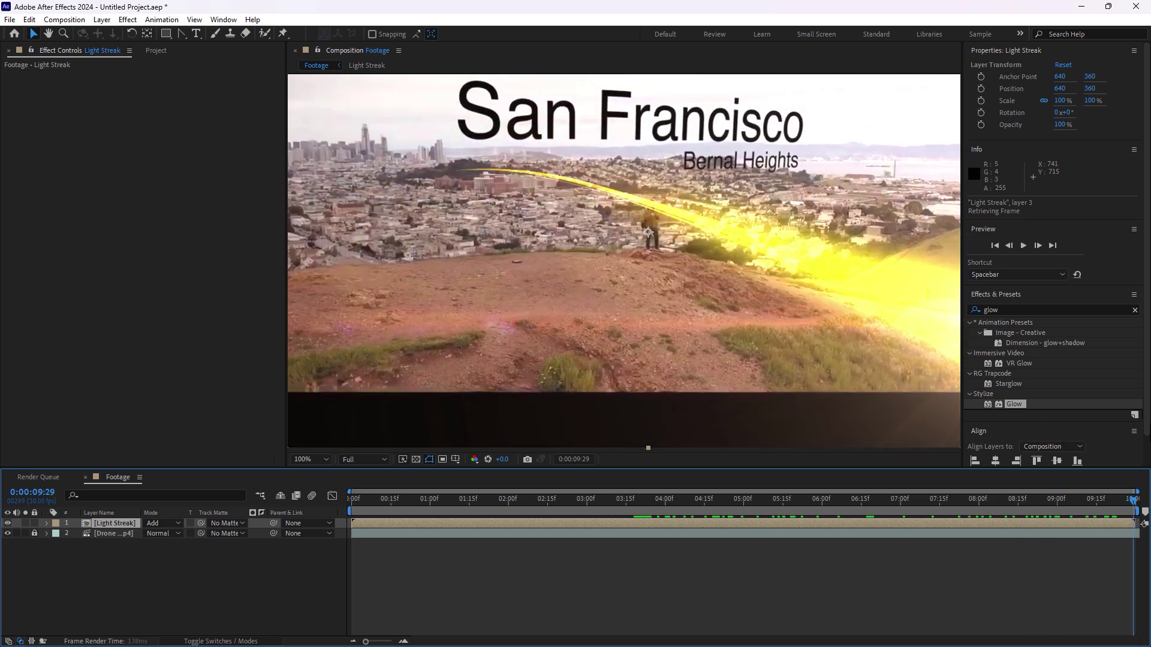
mouse_move(902, 422)
left_mouse_down()
mouse_move(613, 454)
mouse_move(641, 445)
left_mouse_up()
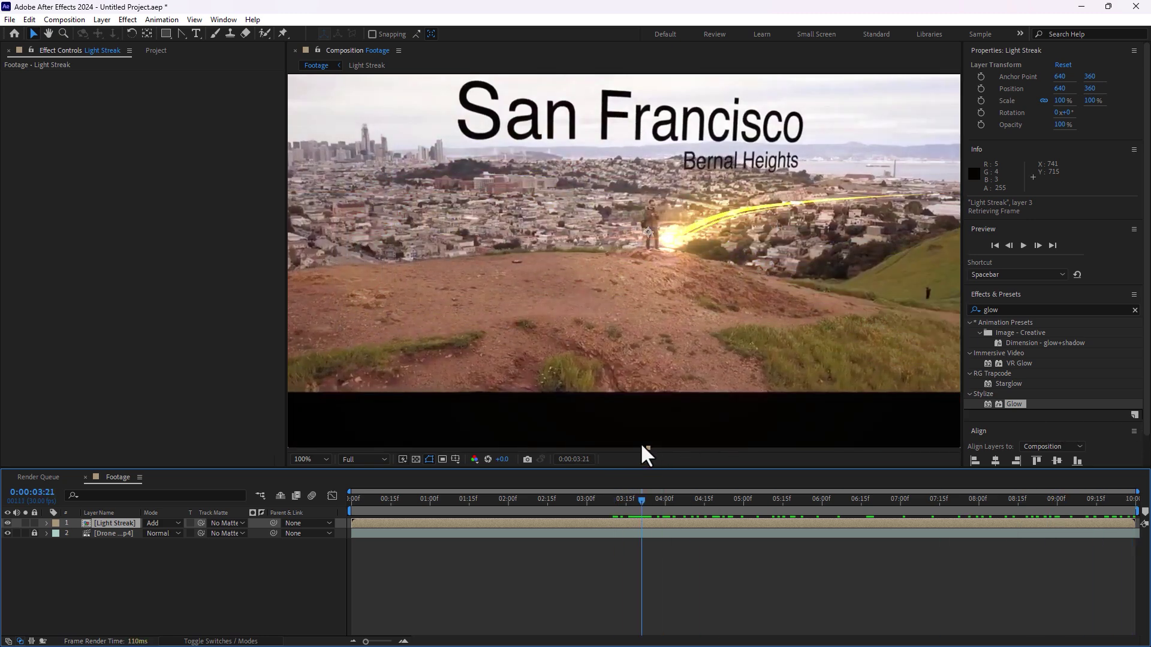
left_click_drag(182, 33, 222, 34)
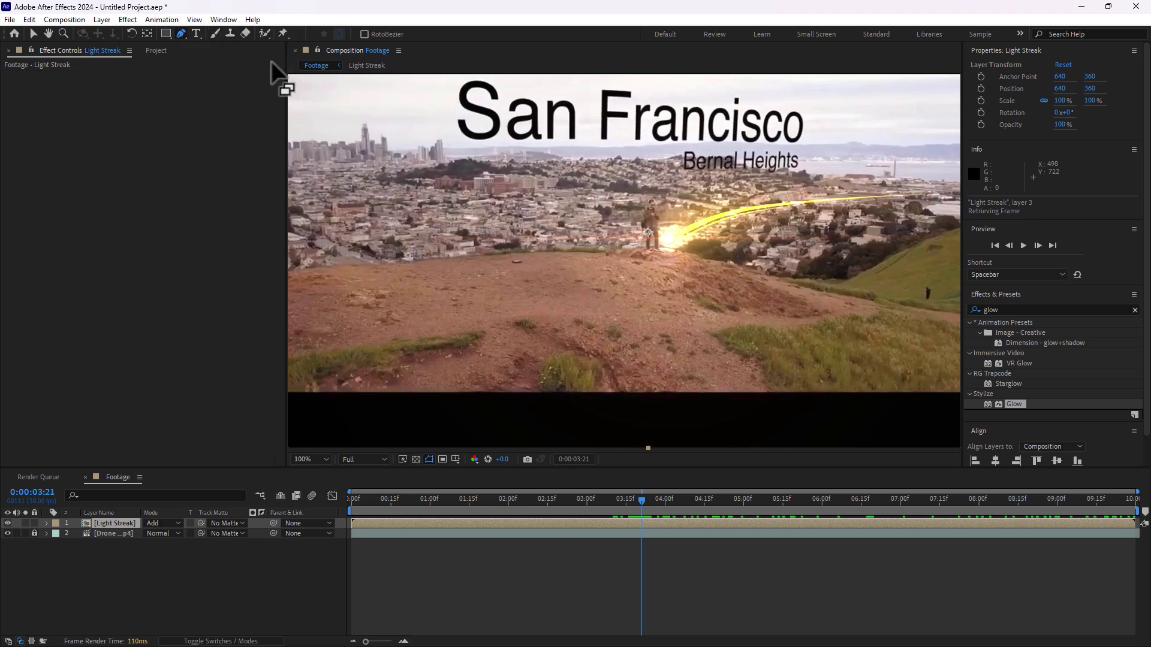
Step: Draw a closed five-point Pen mask around the hill on the Light Streak layer
left_click(695, 254)
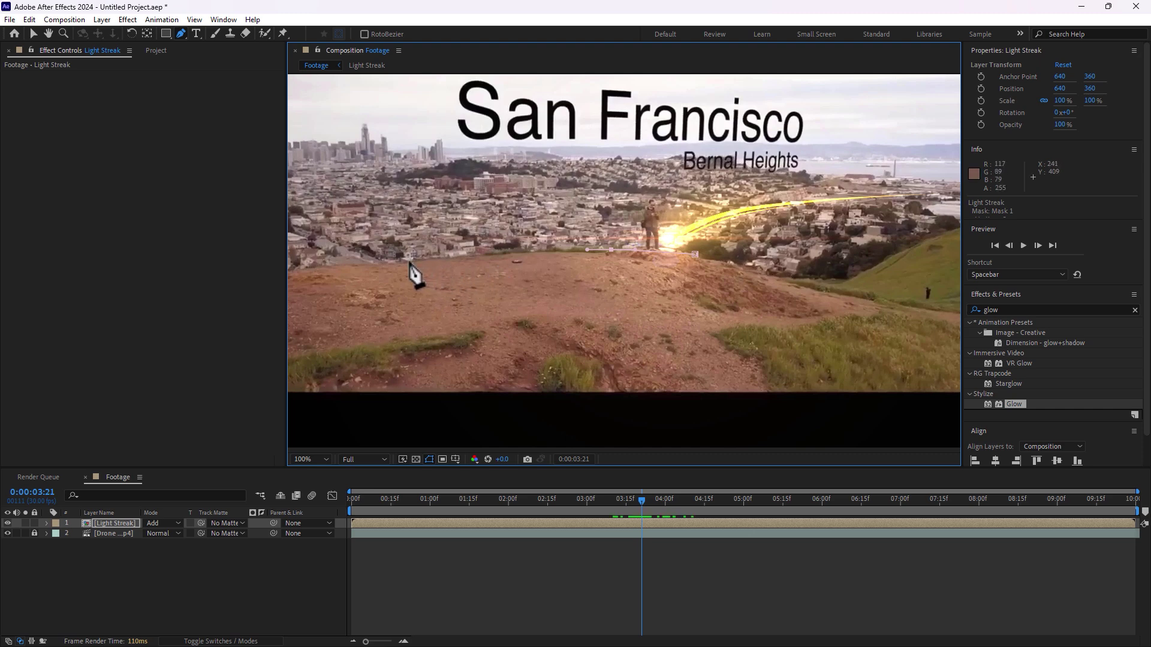
mouse_move(643, 500)
left_mouse_down()
mouse_move(725, 500)
mouse_move(845, 468)
left_mouse_up()
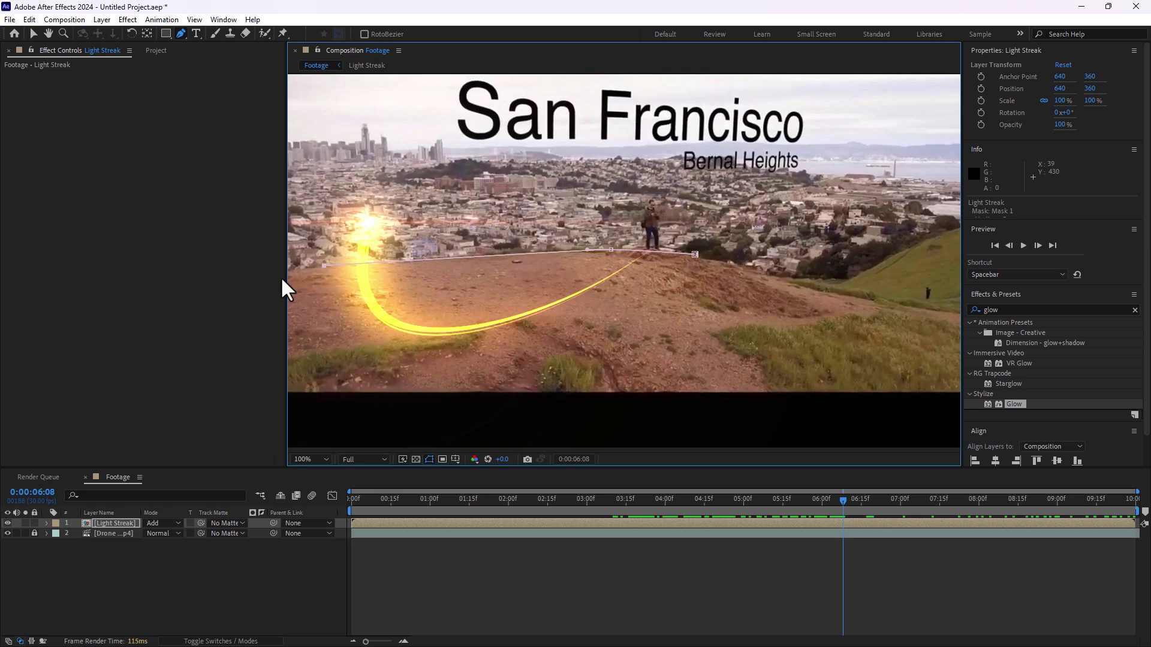
left_click(295, 315)
left_click(417, 376)
left_click_drag(535, 355, 549, 353)
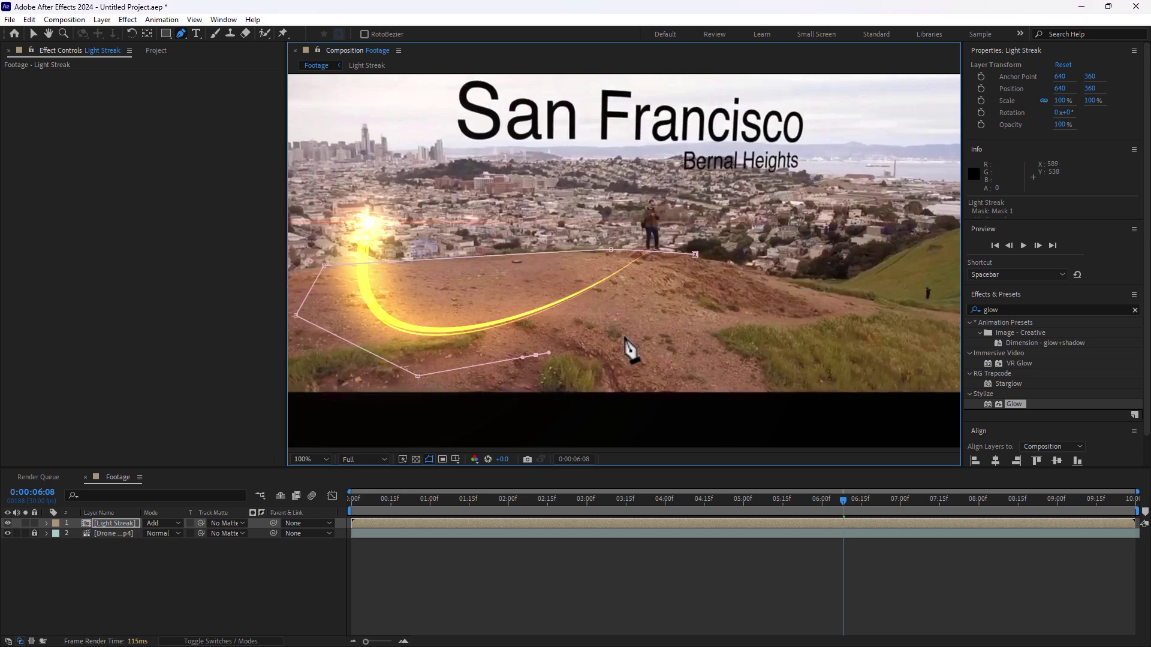
left_click(658, 282)
left_click(695, 254)
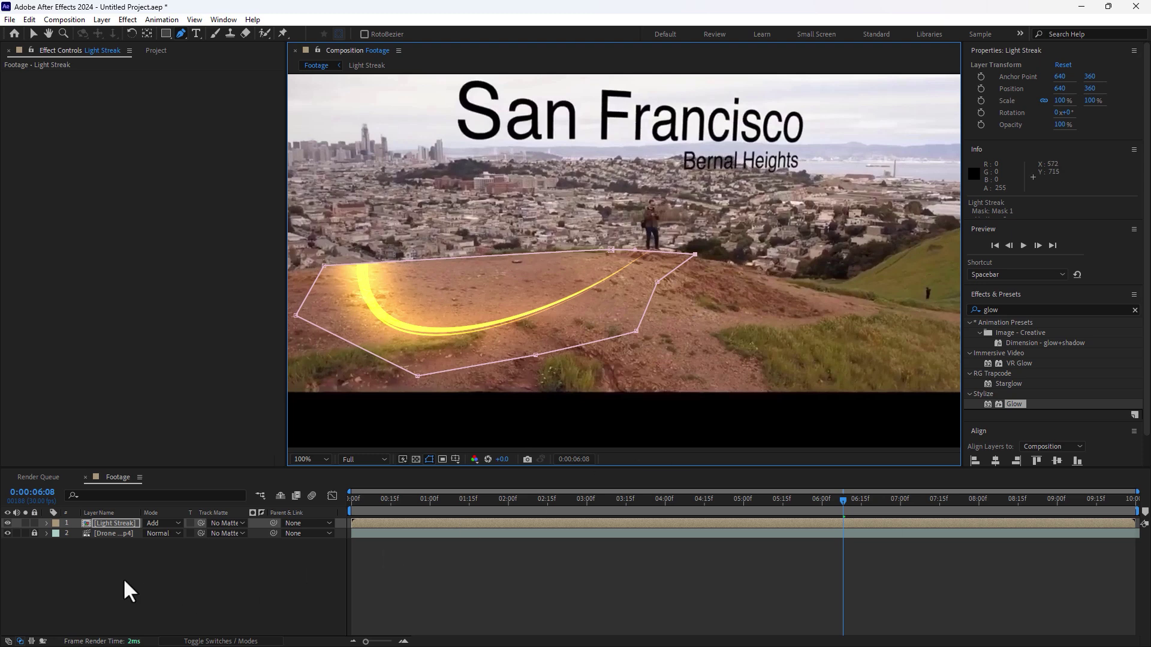
Step: Set Mask 1's mode to Subtract so the hill is cut from the streak
key("m")
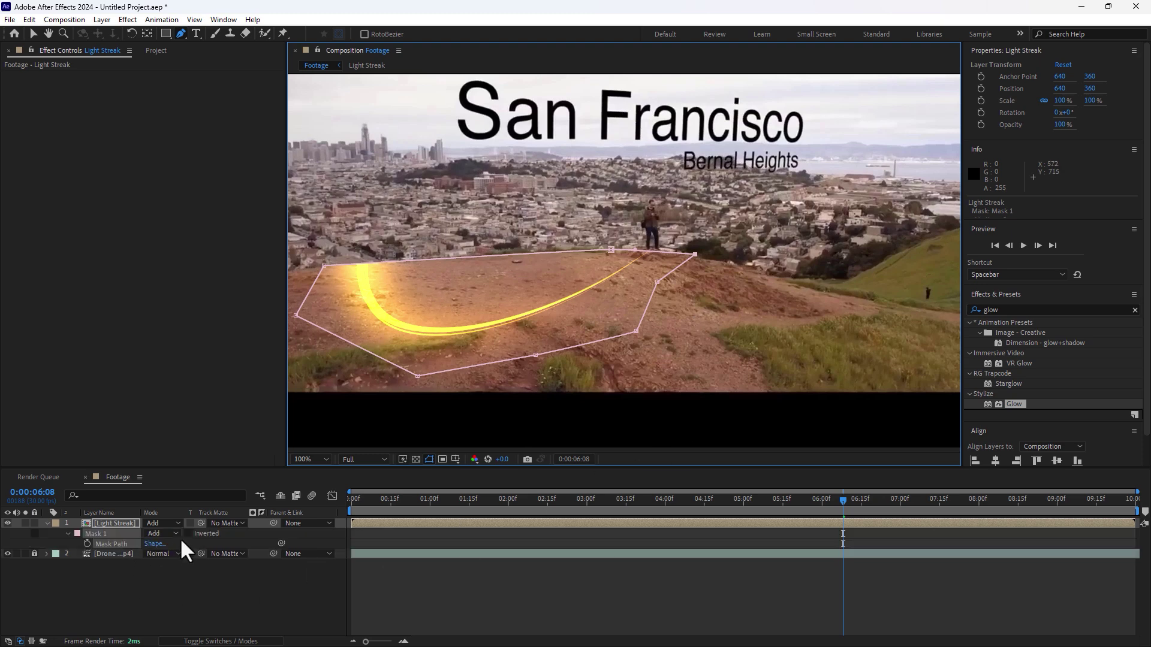
left_click(173, 534)
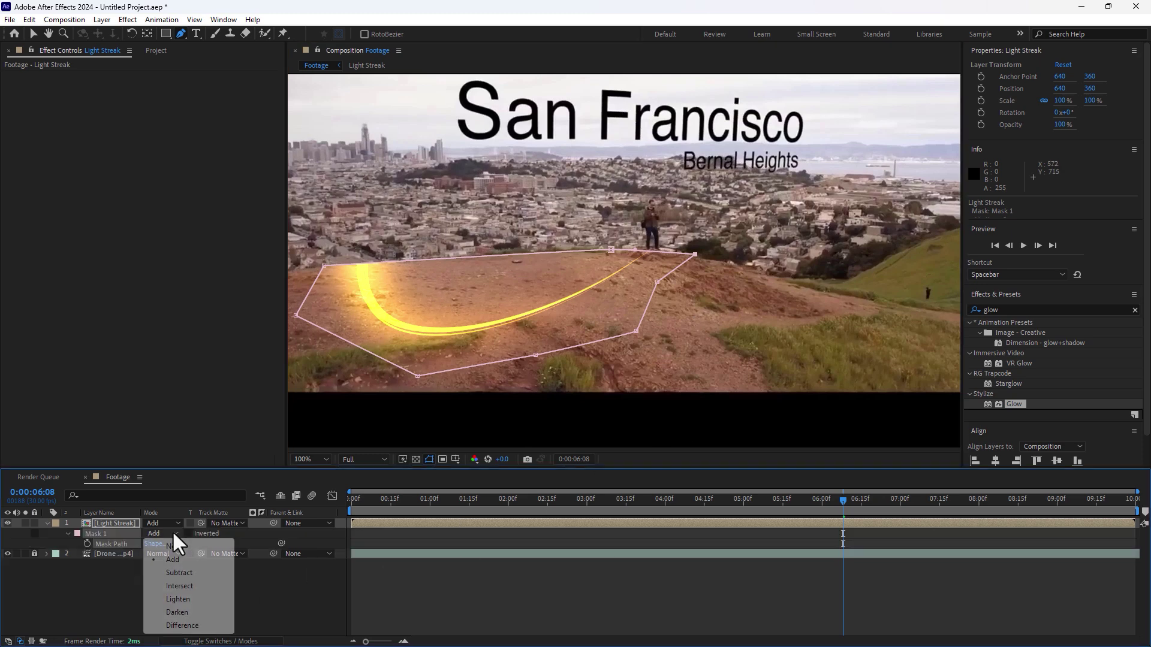
left_click(172, 572)
left_click(265, 606)
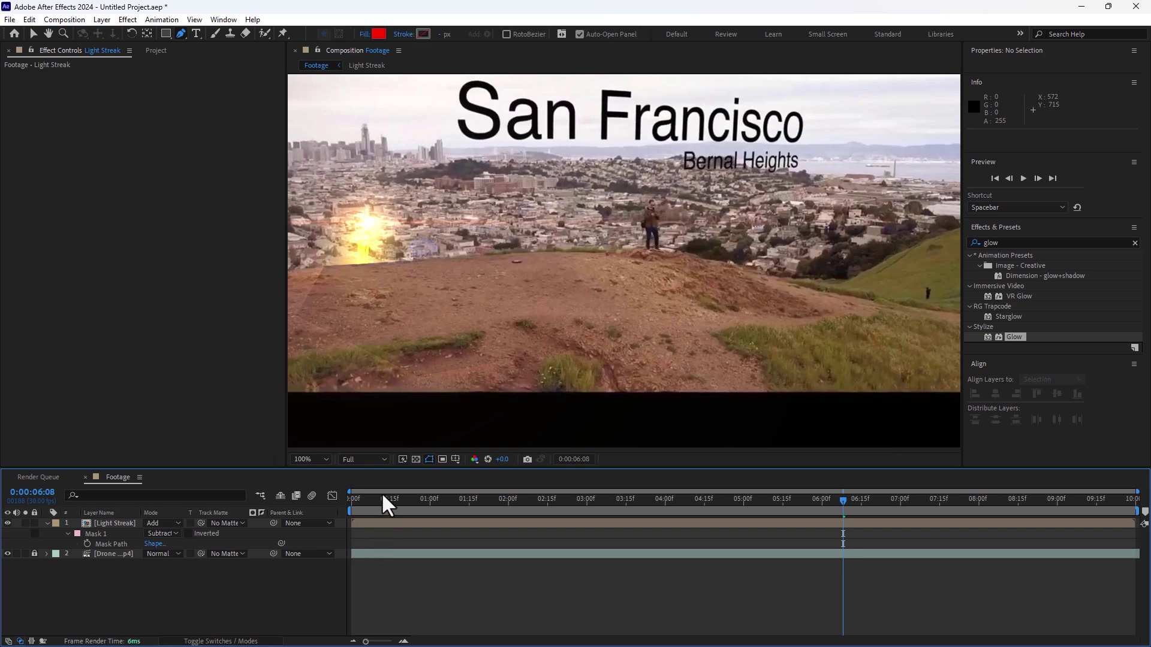
mouse_move(354, 506)
left_mouse_down()
mouse_move(675, 512)
mouse_move(952, 456)
mouse_move(1099, 444)
mouse_move(452, 488)
mouse_move(725, 419)
left_mouse_up()
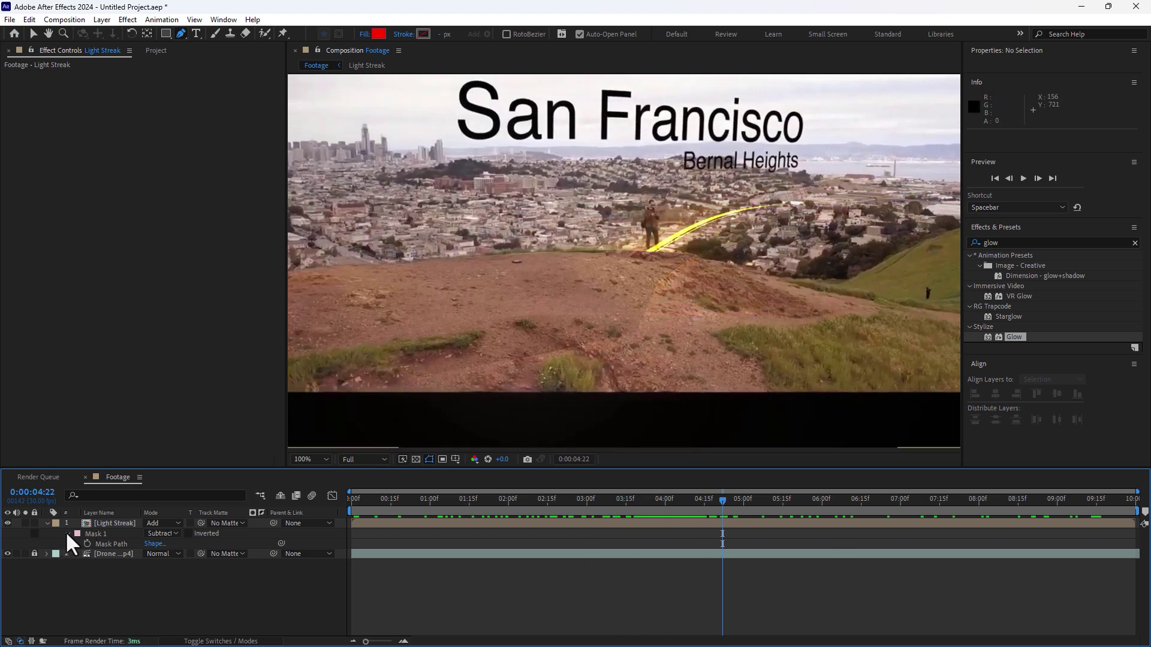
Step: Drag Mask 1's vertices outward past the frame bottom and raise Mask Feather to soften the edge
left_click(103, 523)
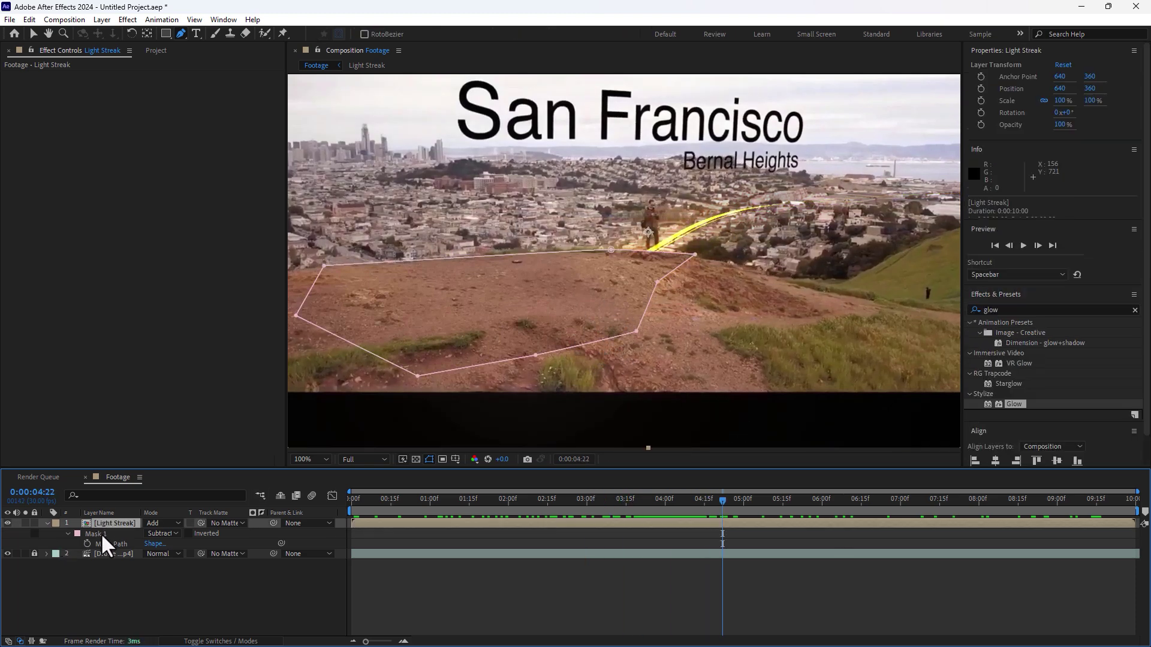
key("m")
key("m")
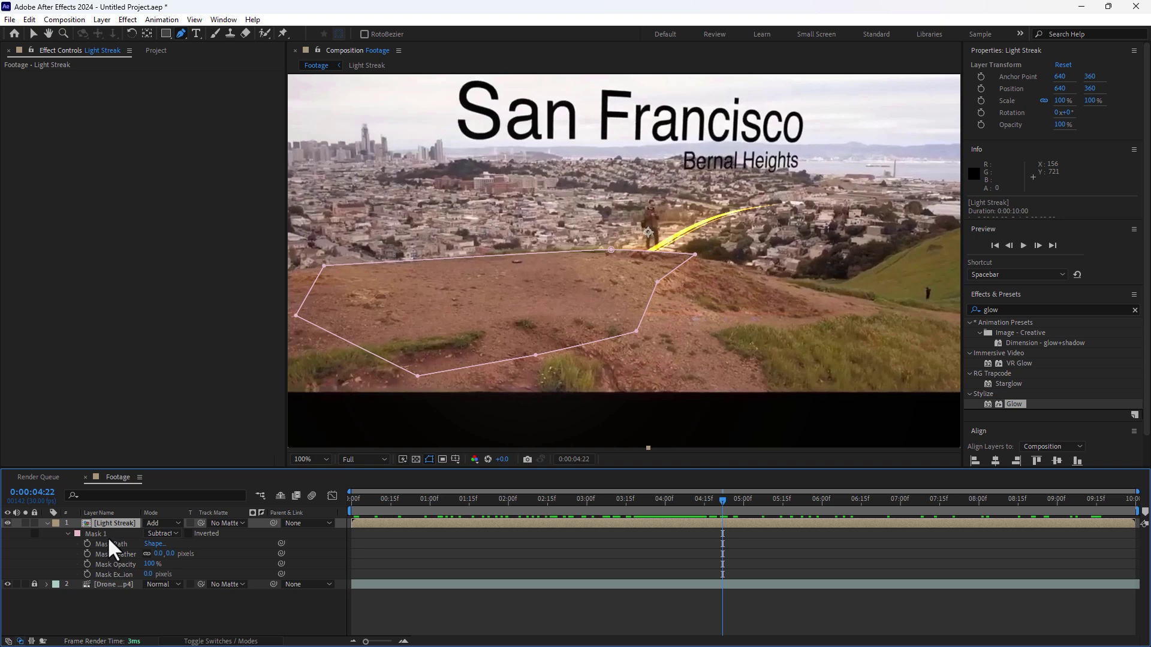
left_click(34, 33)
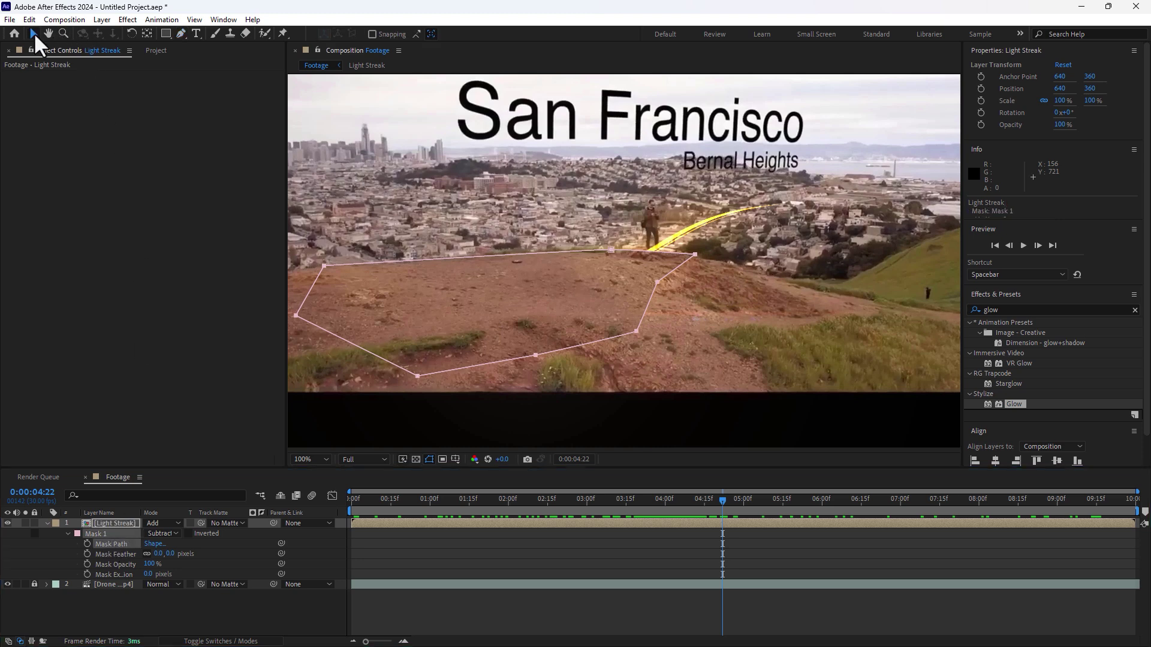
left_click_drag(418, 376, 414, 438)
left_click_drag(295, 315, 203, 334)
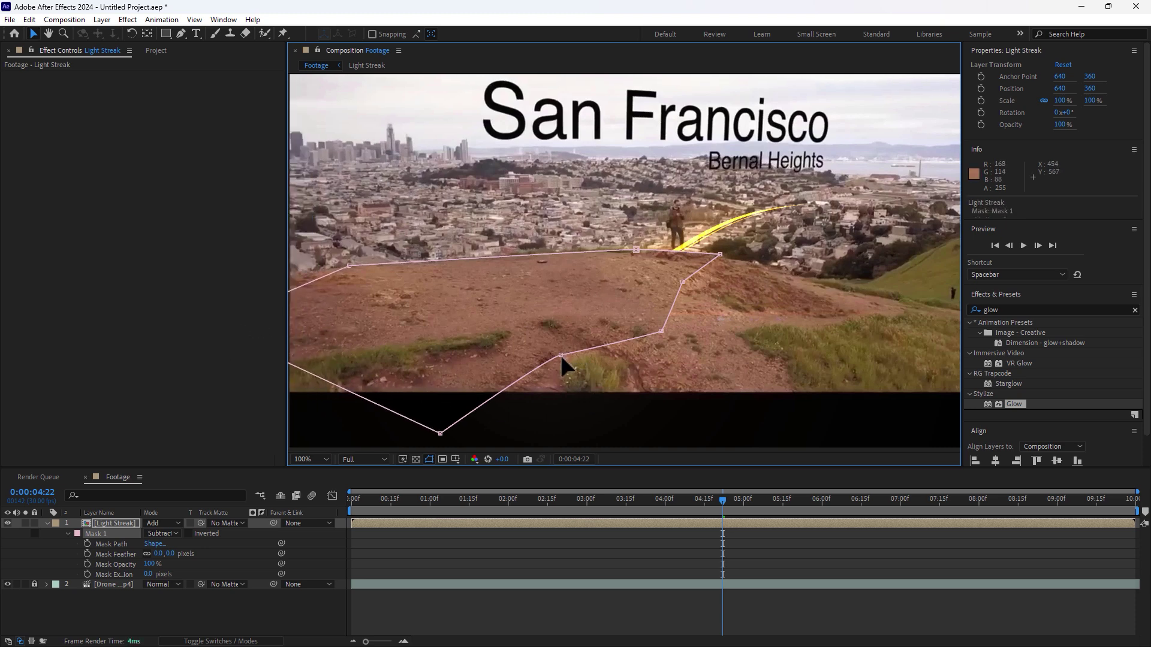
left_click_drag(560, 355, 624, 480)
left_click_drag(657, 333, 743, 400)
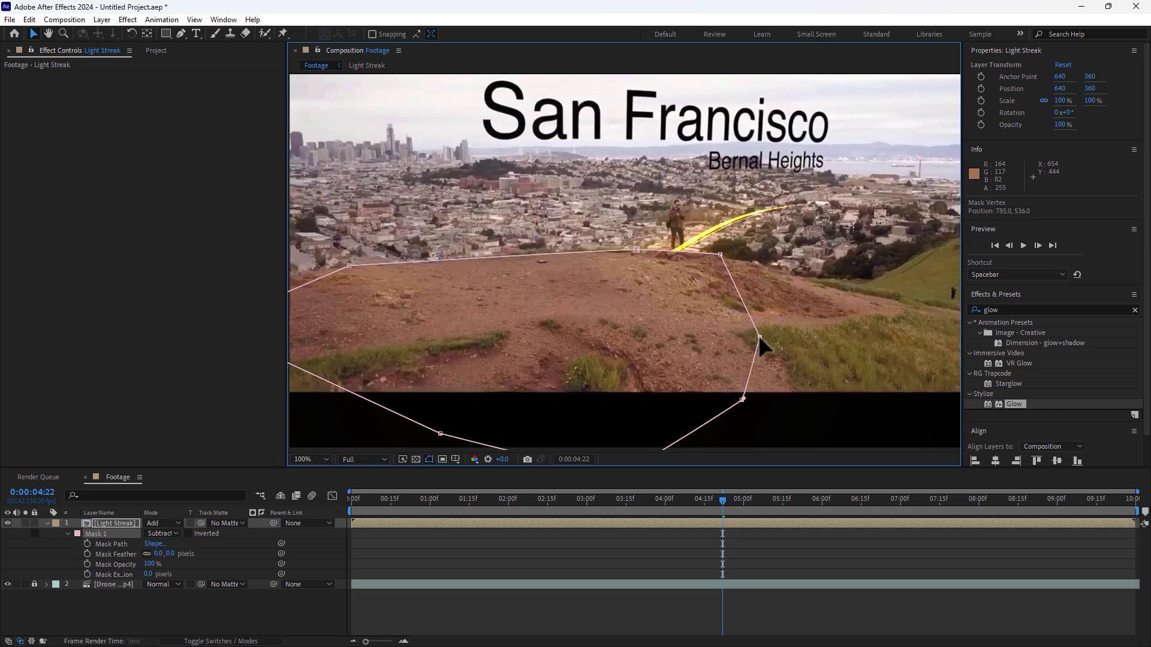
left_click_drag(760, 339, 764, 350)
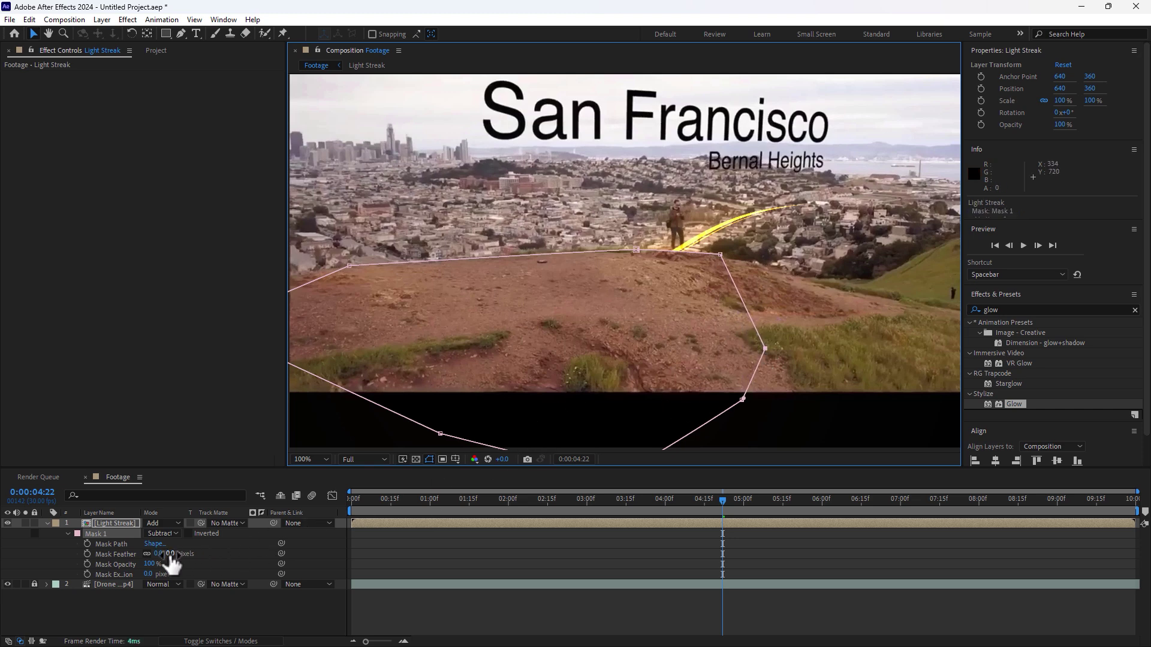
left_click_drag(171, 555, 186, 552)
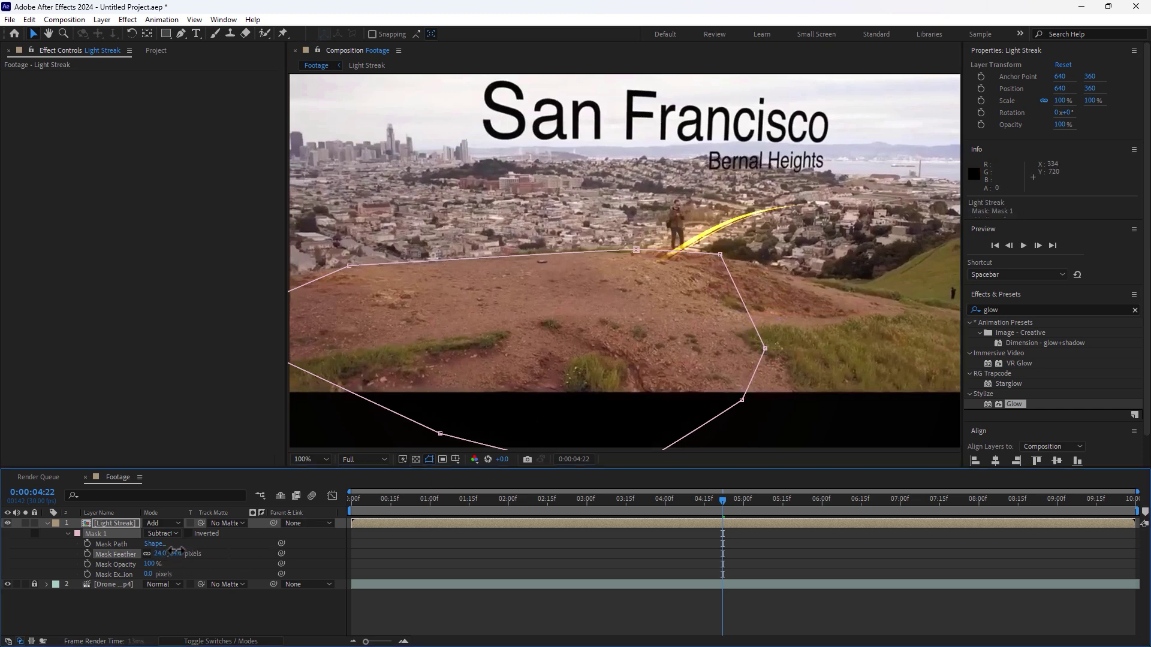
Step: Reduce Mask 1's feather to 5 px and scrub the timeline to check the streak
left_click(458, 552)
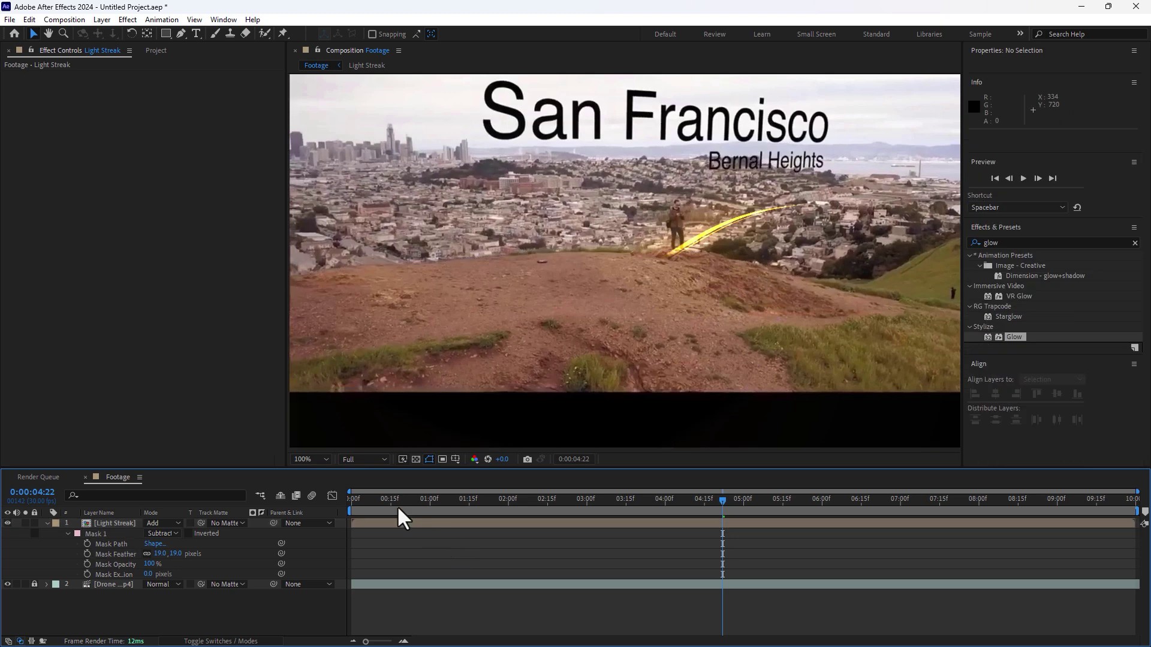
mouse_move(401, 501)
left_mouse_down()
mouse_move(712, 504)
mouse_move(902, 473)
mouse_move(1133, 465)
mouse_move(1105, 452)
mouse_move(1001, 465)
mouse_move(1110, 433)
mouse_move(837, 478)
left_mouse_up()
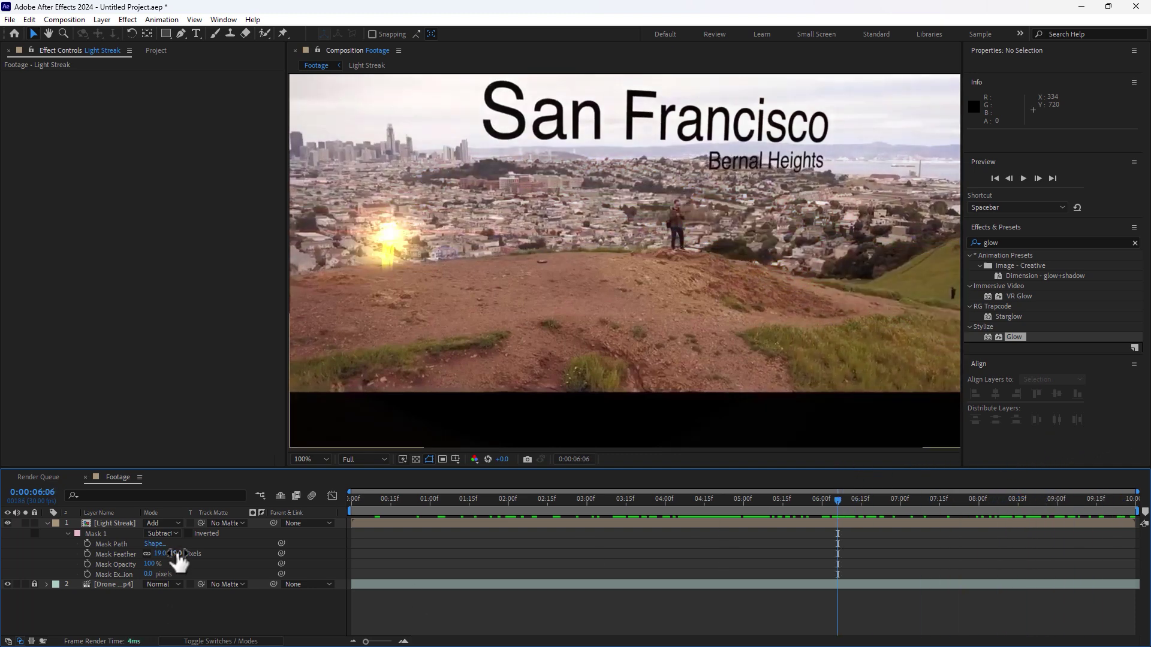
left_click_drag(175, 556, 172, 563)
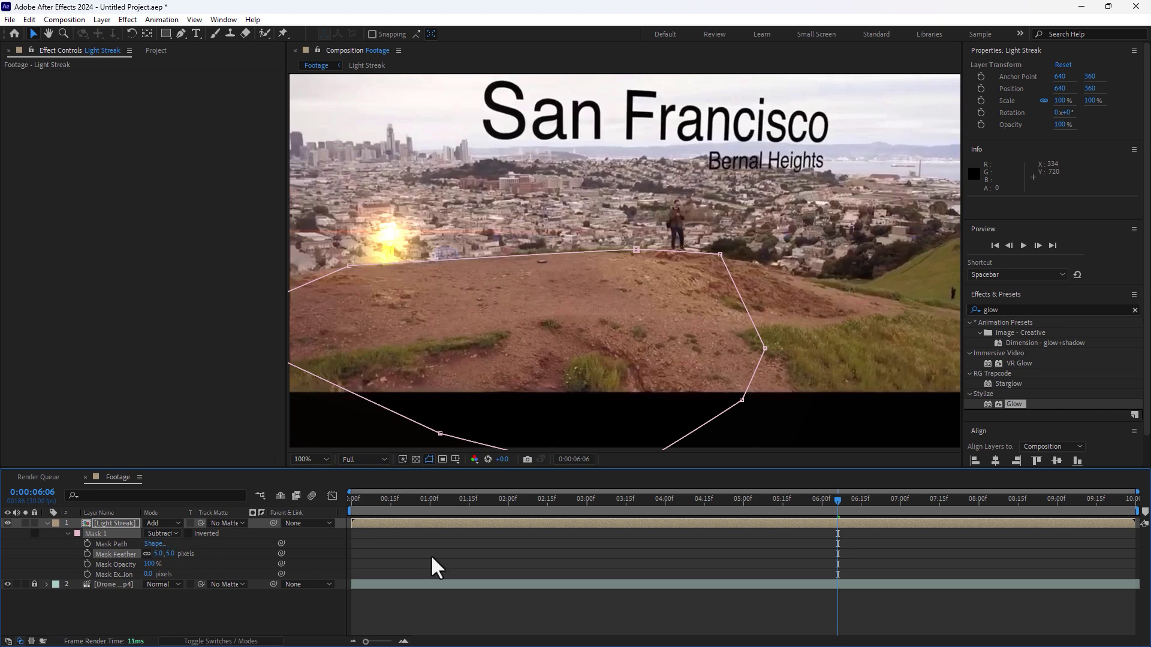
left_click(623, 593)
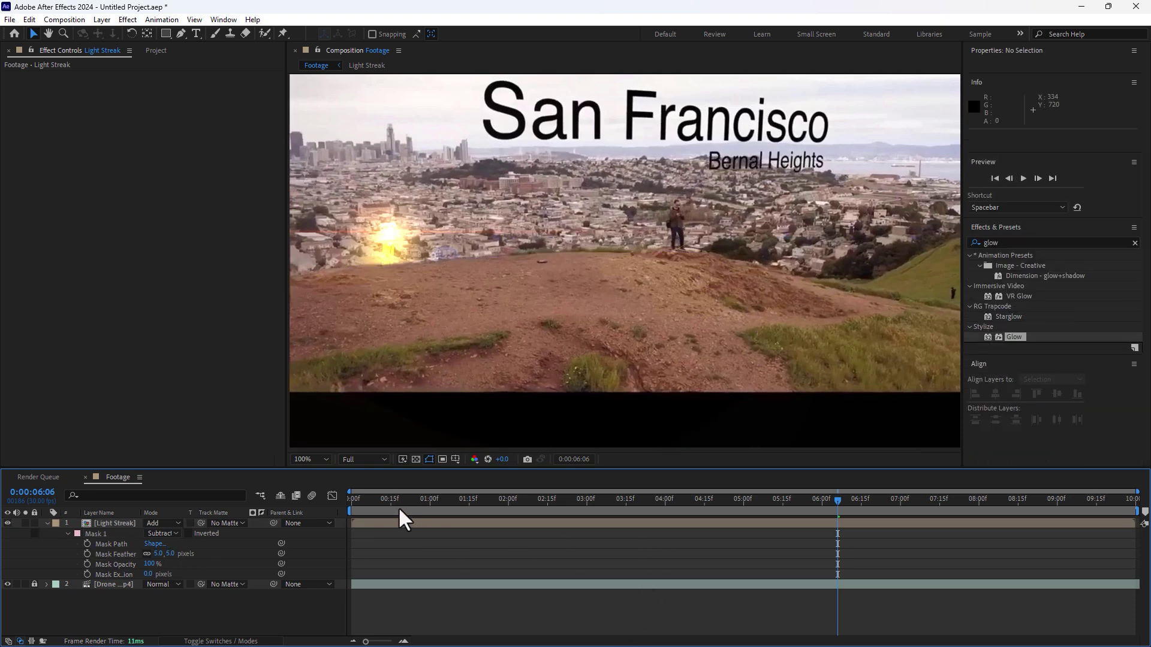
mouse_move(398, 507)
left_mouse_down()
mouse_move(727, 456)
mouse_move(922, 450)
mouse_move(1031, 464)
mouse_move(1146, 453)
mouse_move(1093, 453)
mouse_move(1127, 452)
mouse_move(1113, 451)
left_mouse_up()
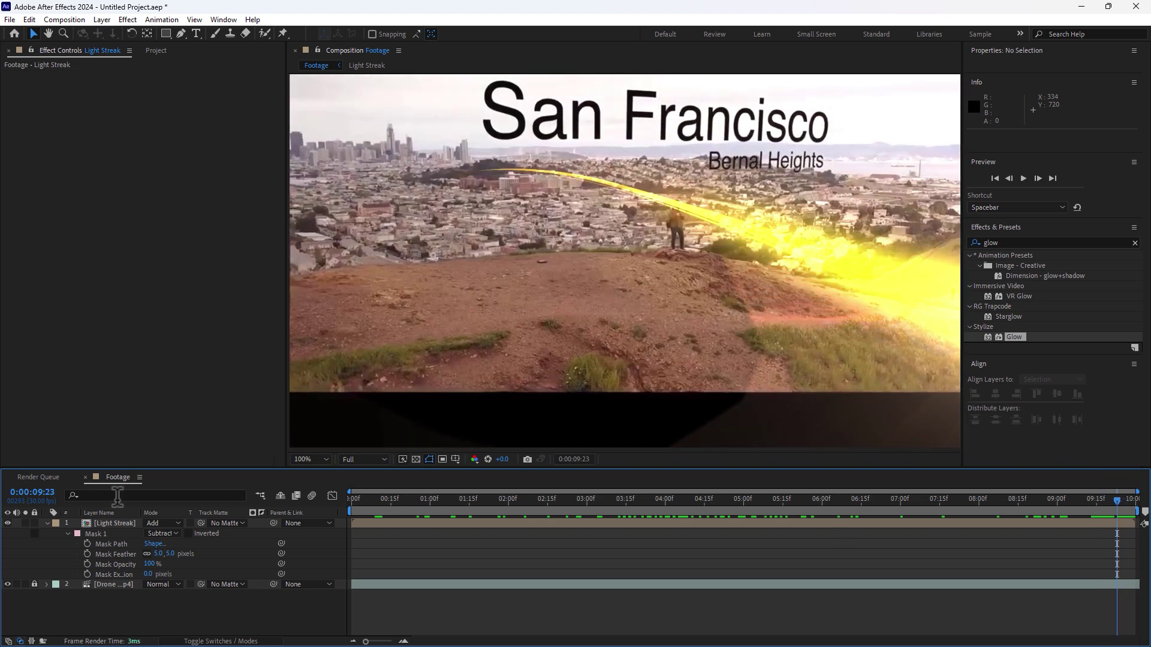
Step: Turn off the Light layer's visibility inside the Light Streak precomp, then review the Footage comp
double_click(100, 521)
left_click(106, 524)
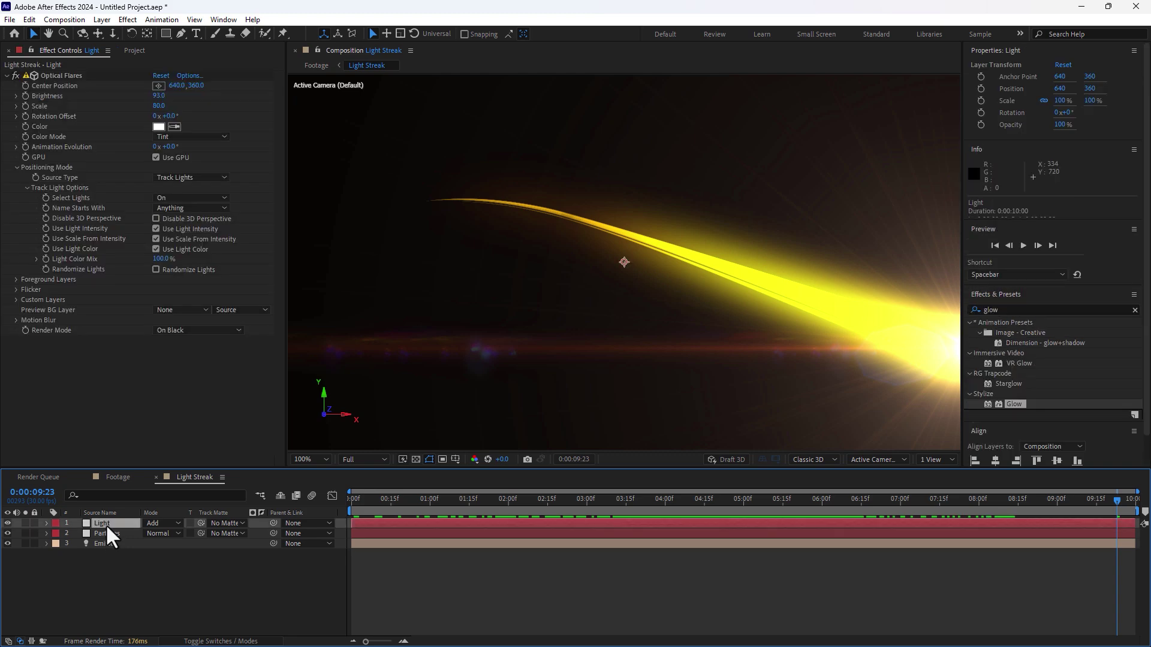
left_click(8, 524)
left_click(118, 478)
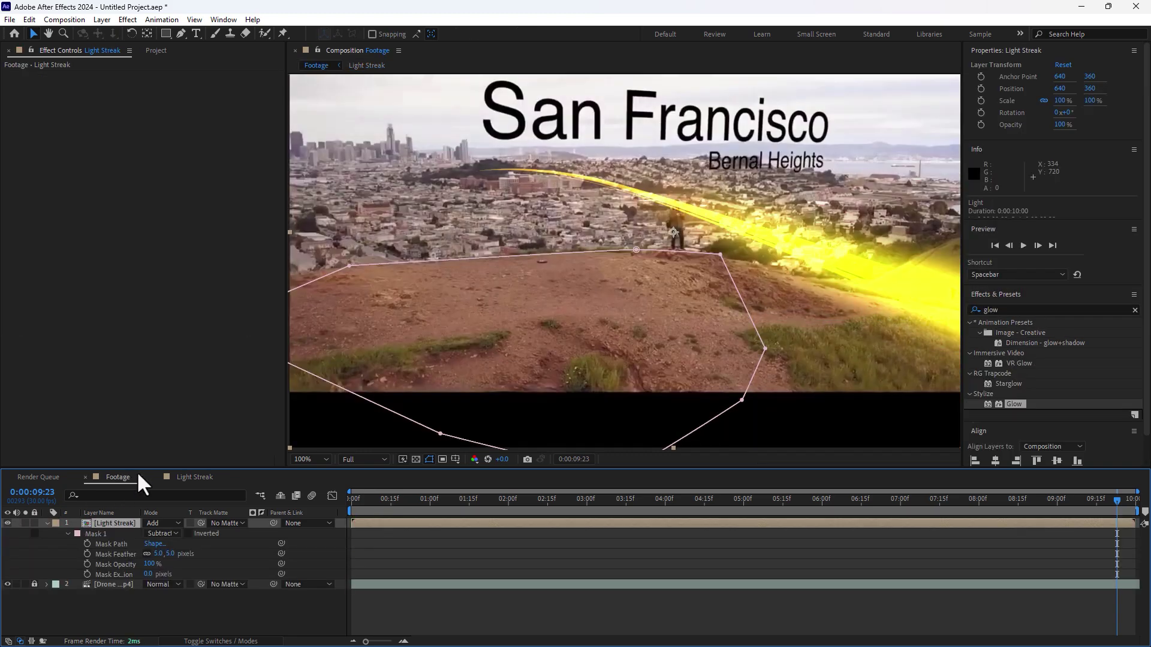
left_click(695, 605)
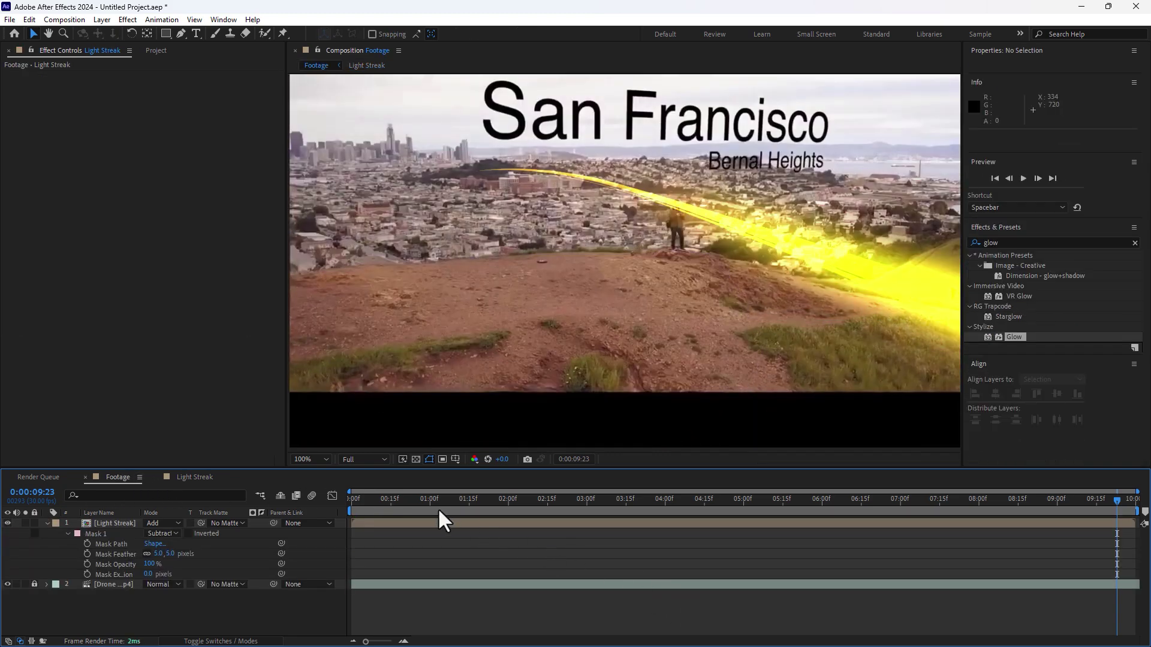
mouse_move(439, 511)
left_mouse_down()
mouse_move(419, 498)
mouse_move(738, 496)
mouse_move(886, 470)
mouse_move(1145, 461)
mouse_move(930, 469)
mouse_move(1088, 437)
mouse_move(951, 445)
mouse_move(1098, 424)
mouse_move(1123, 422)
mouse_move(540, 524)
mouse_move(255, 542)
left_mouse_up()
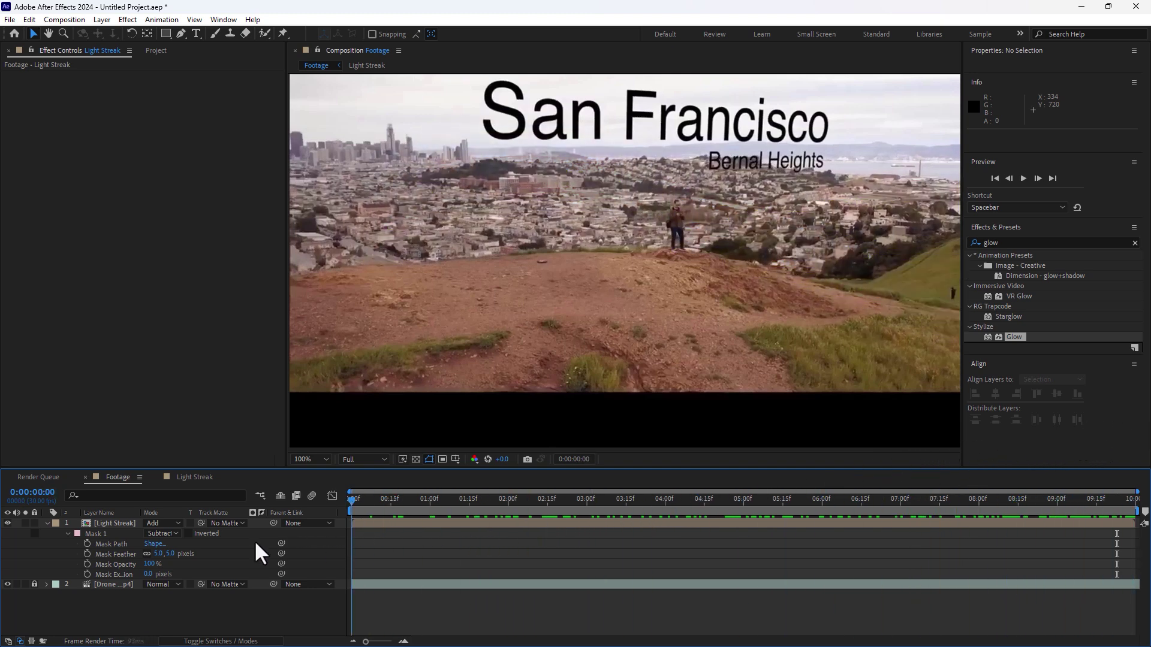
key("space")
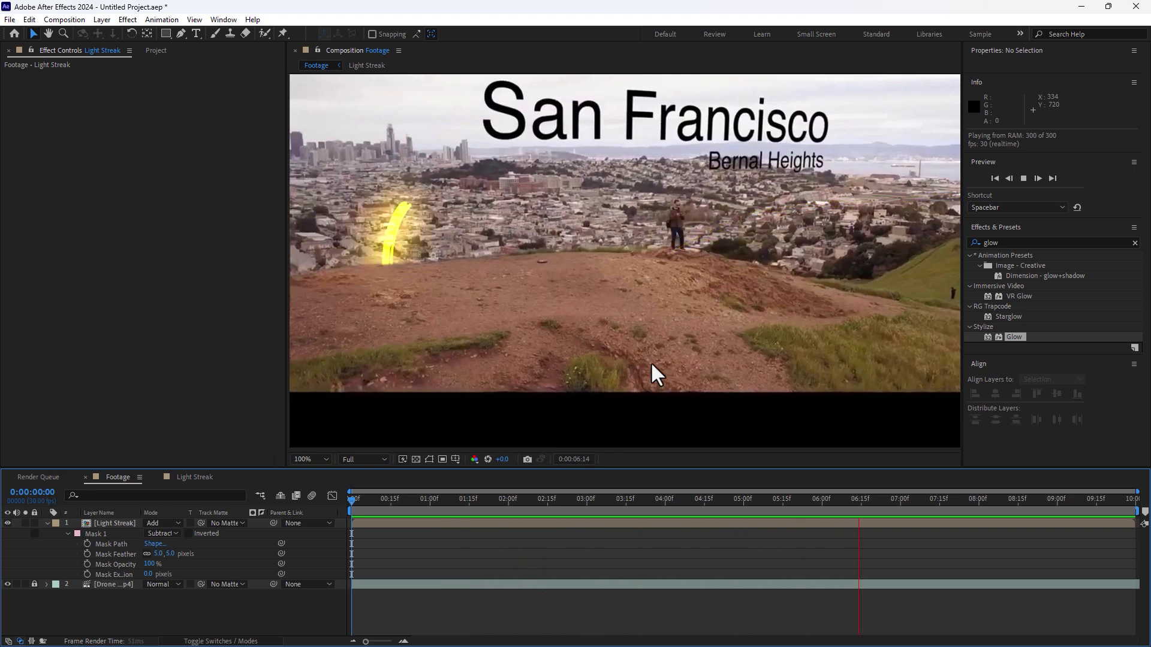
key("space")
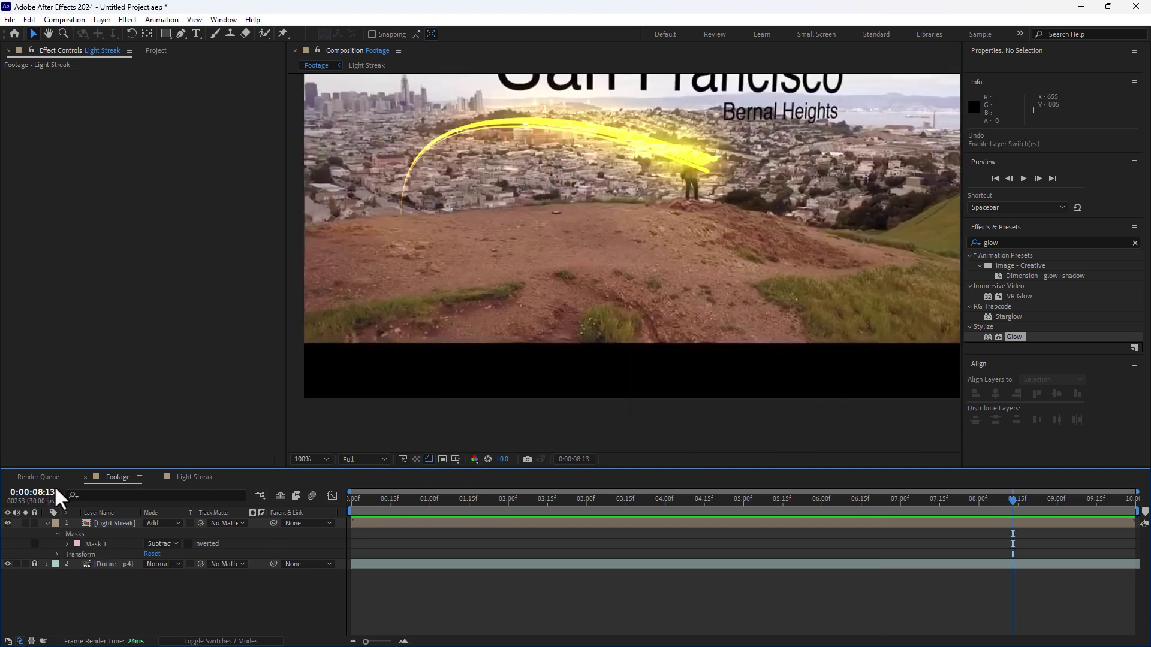
Step: Re-enable the Light layer in the Light Streak precomp and review the Footage comp
left_click(186, 477)
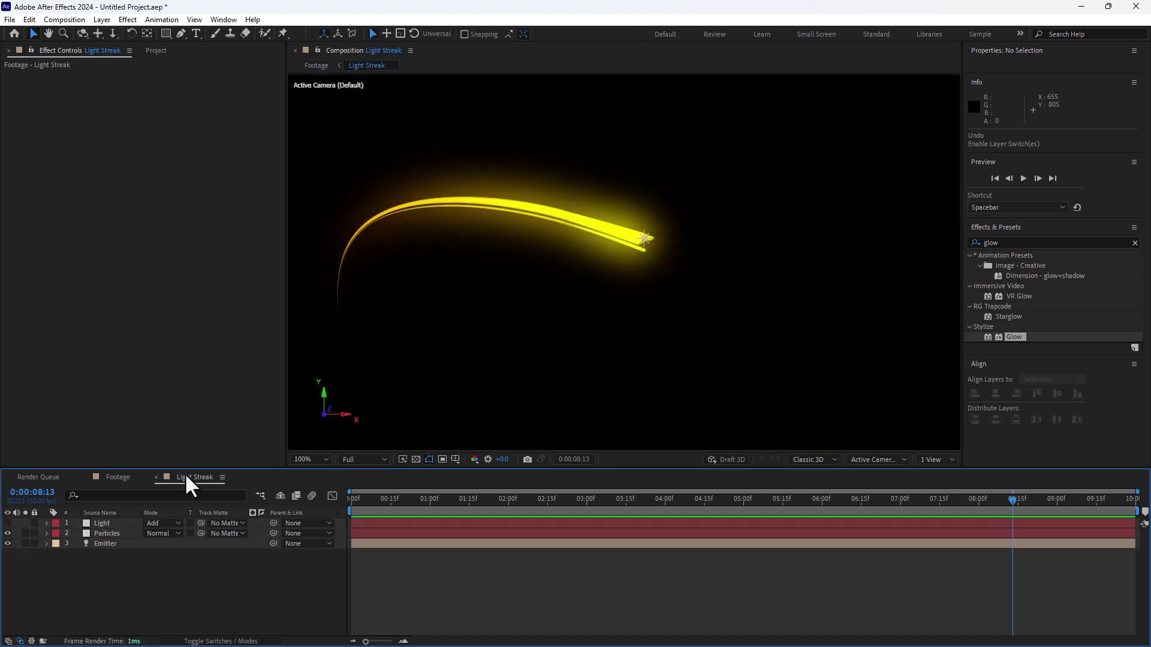
left_click(8, 523)
left_click(118, 478)
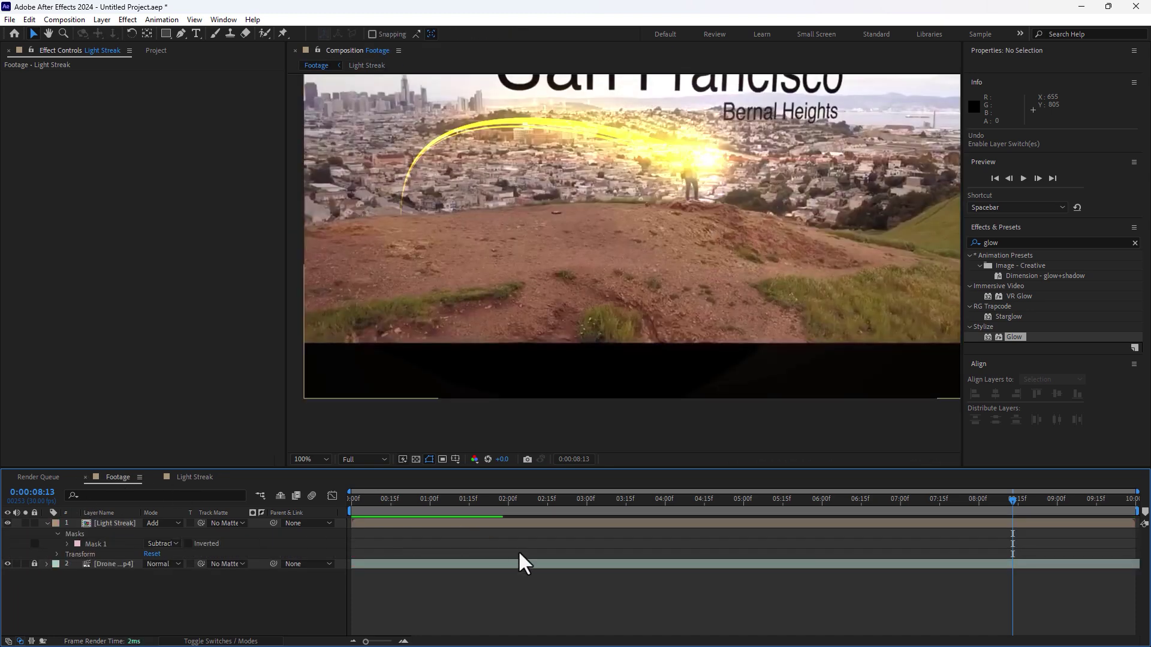
left_click_drag(388, 498, 1052, 498)
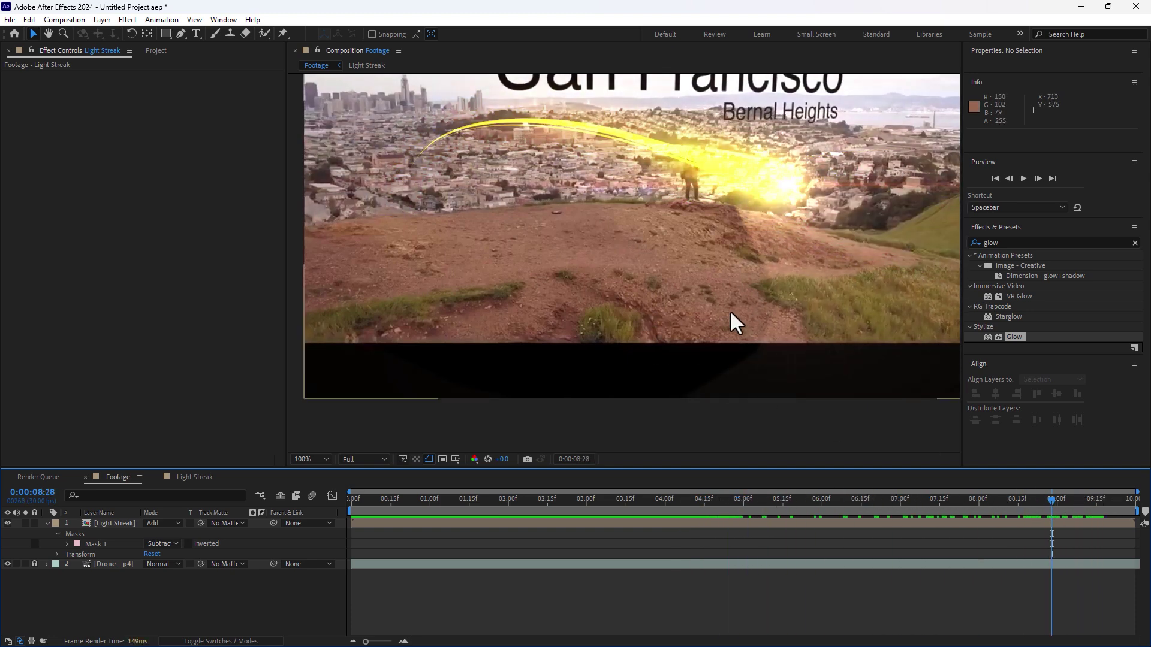
left_click(97, 532)
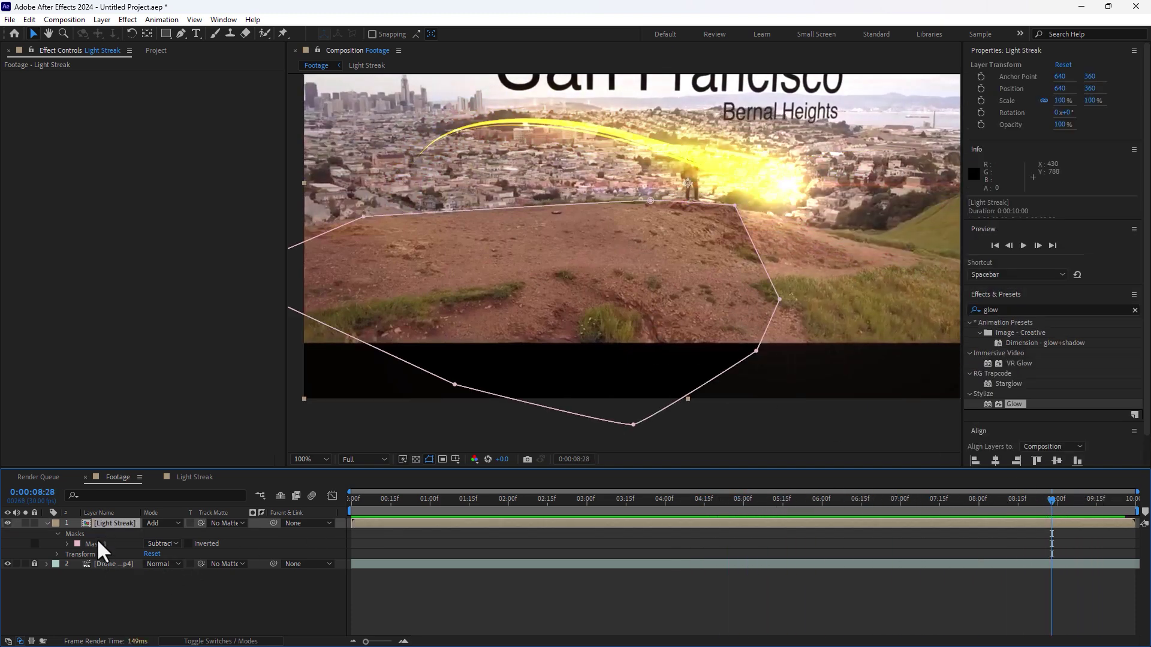
Step: Drag Mask 1's vertices and handles so its lower edge follows the footage's bottom edge
left_click(97, 544)
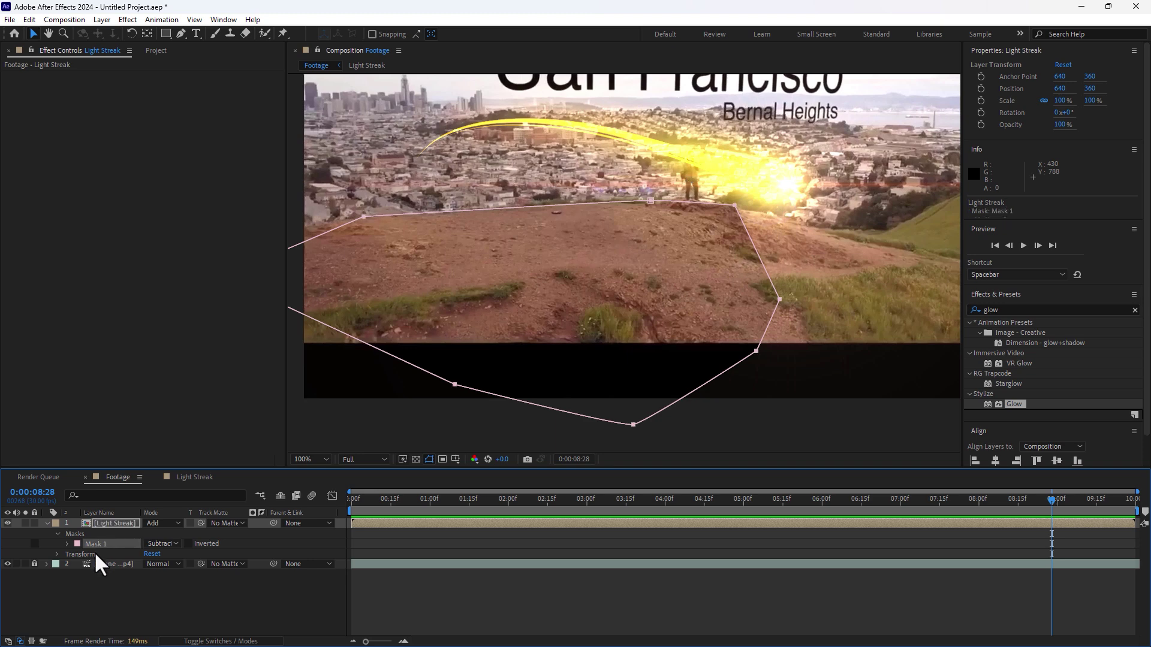
key("m")
key("m")
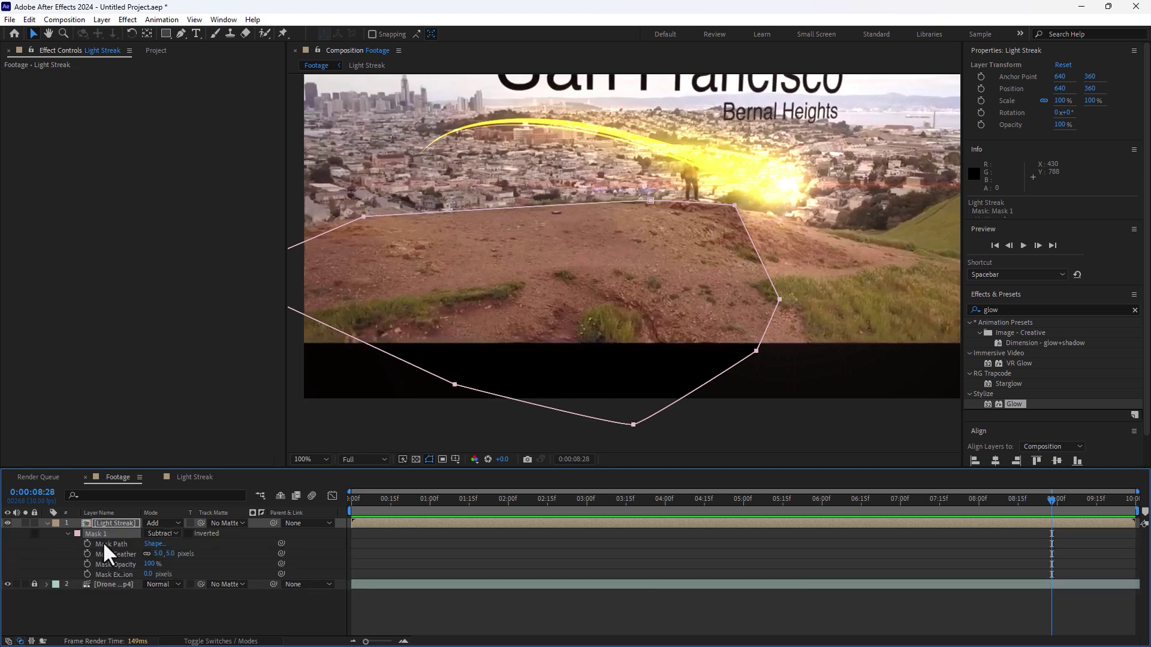
left_click_drag(633, 424, 627, 340)
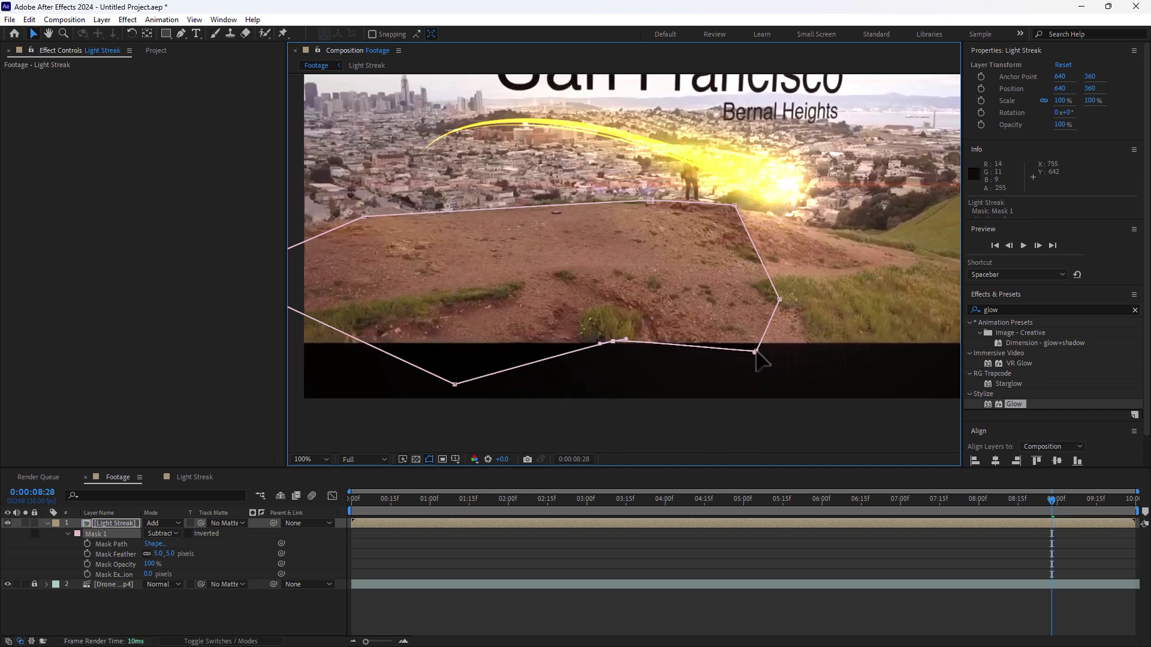
left_click_drag(756, 351, 804, 344)
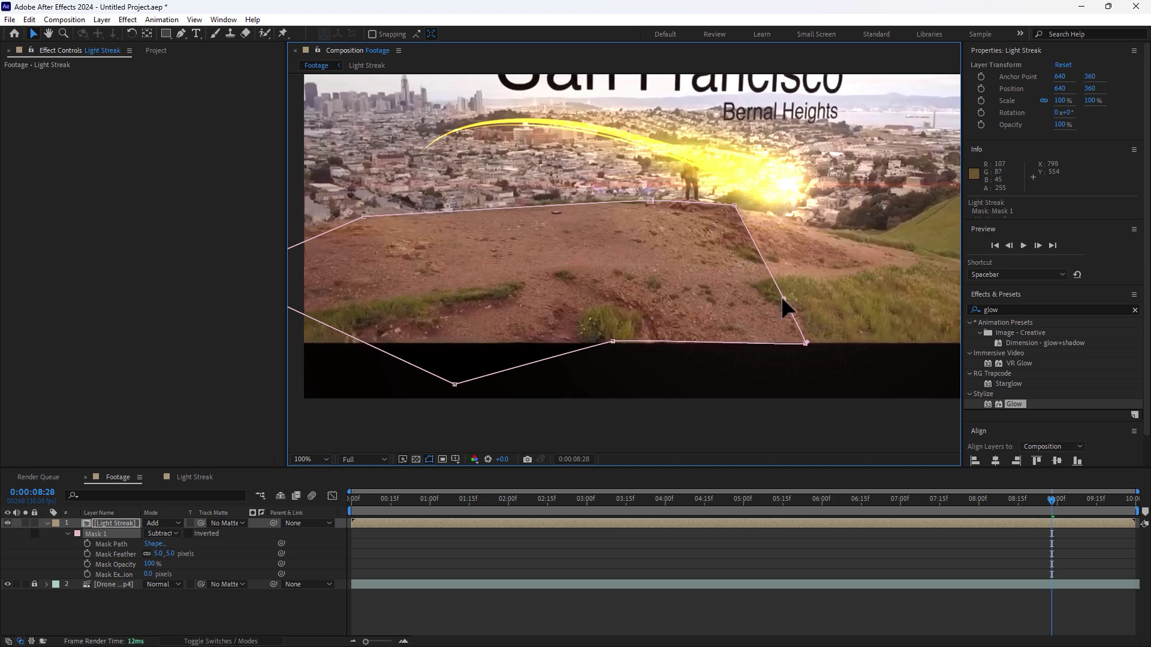
left_click_drag(733, 206, 712, 206)
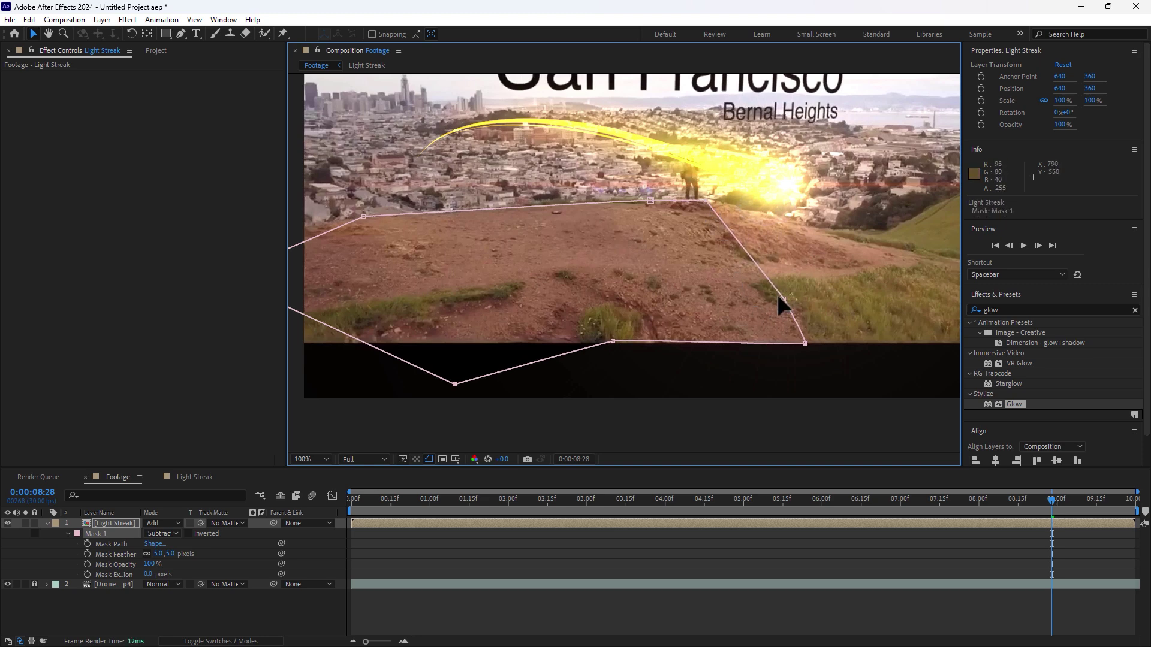
left_click_drag(782, 299, 774, 292)
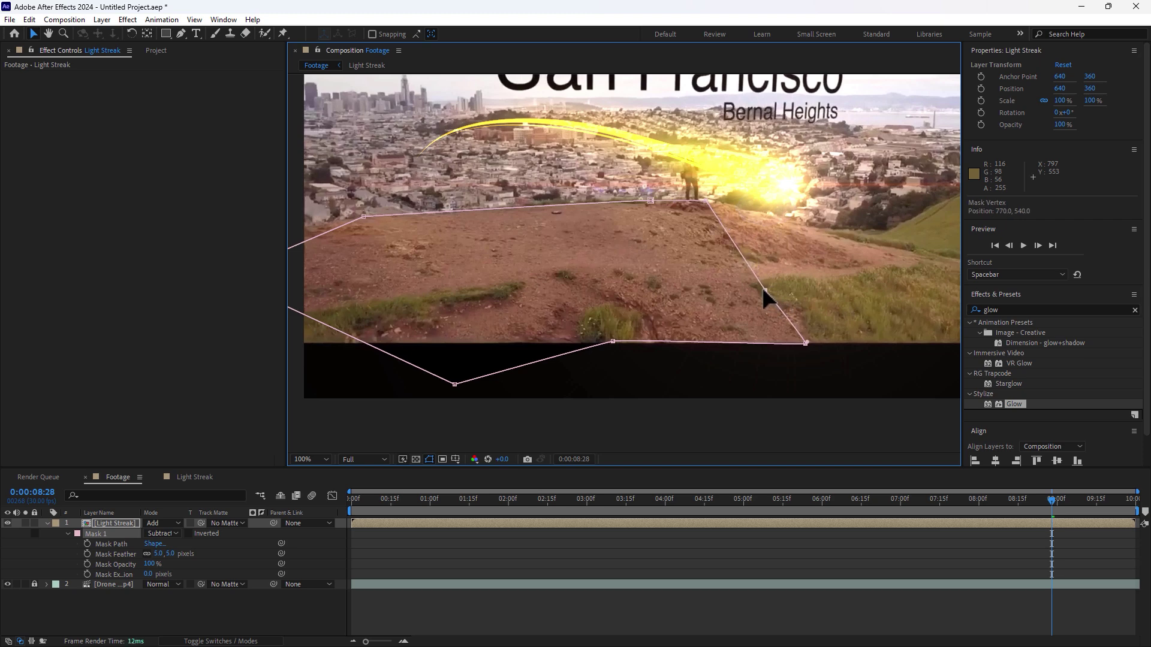
left_click_drag(455, 384, 296, 343)
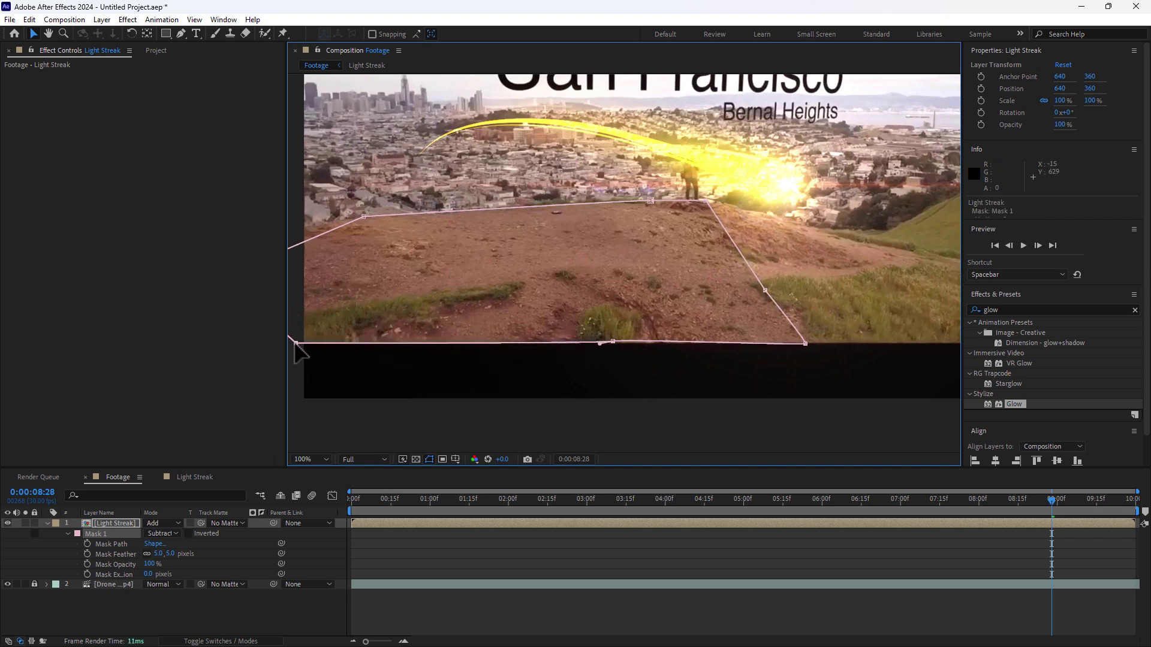
Step: Flatten Mask 1's bottom curve and align its points with the footage's bottom edge
scroll(601, 351, "up", 2)
scroll(674, 406, "up", 2)
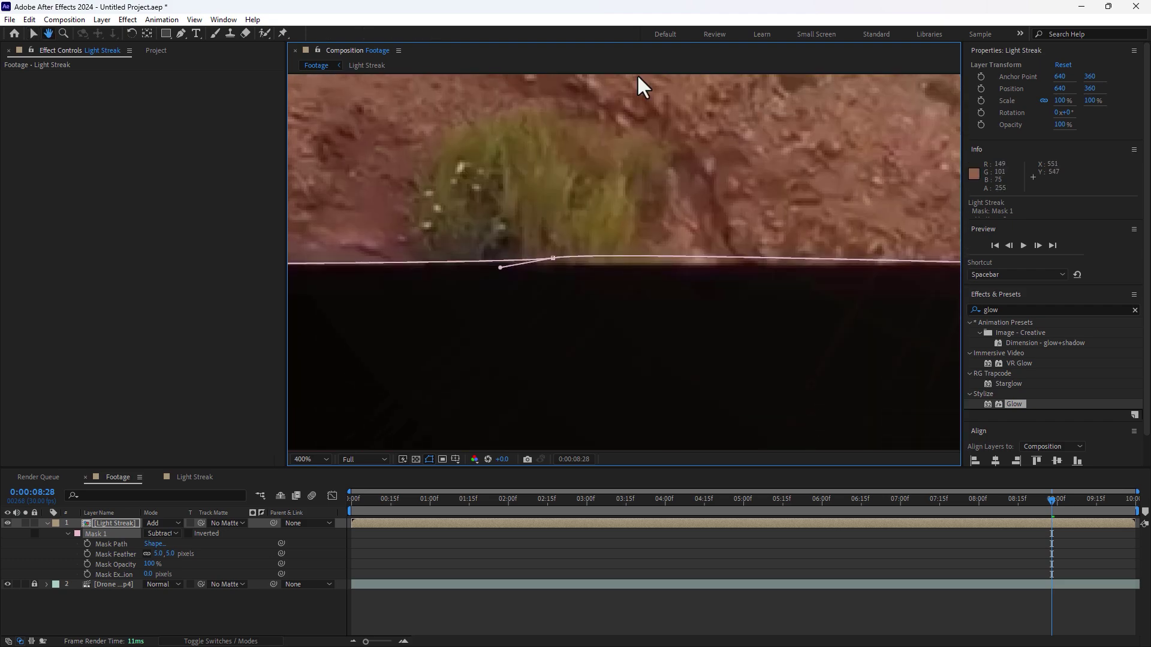
left_click_drag(502, 268, 481, 257)
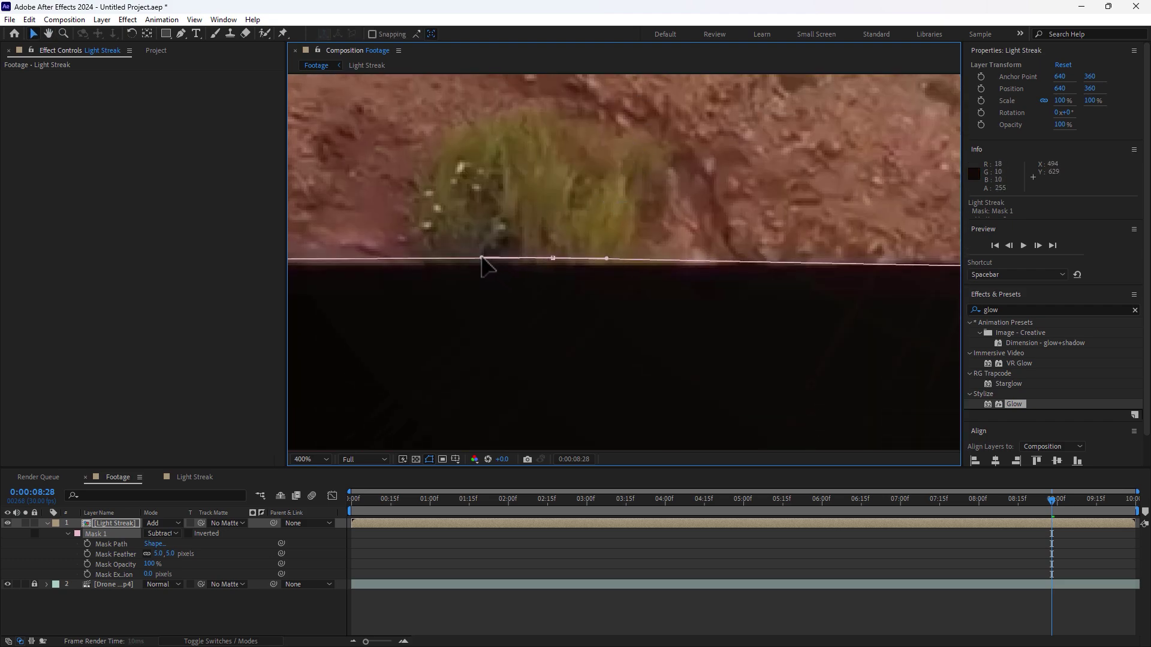
left_click_drag(553, 260, 553, 264)
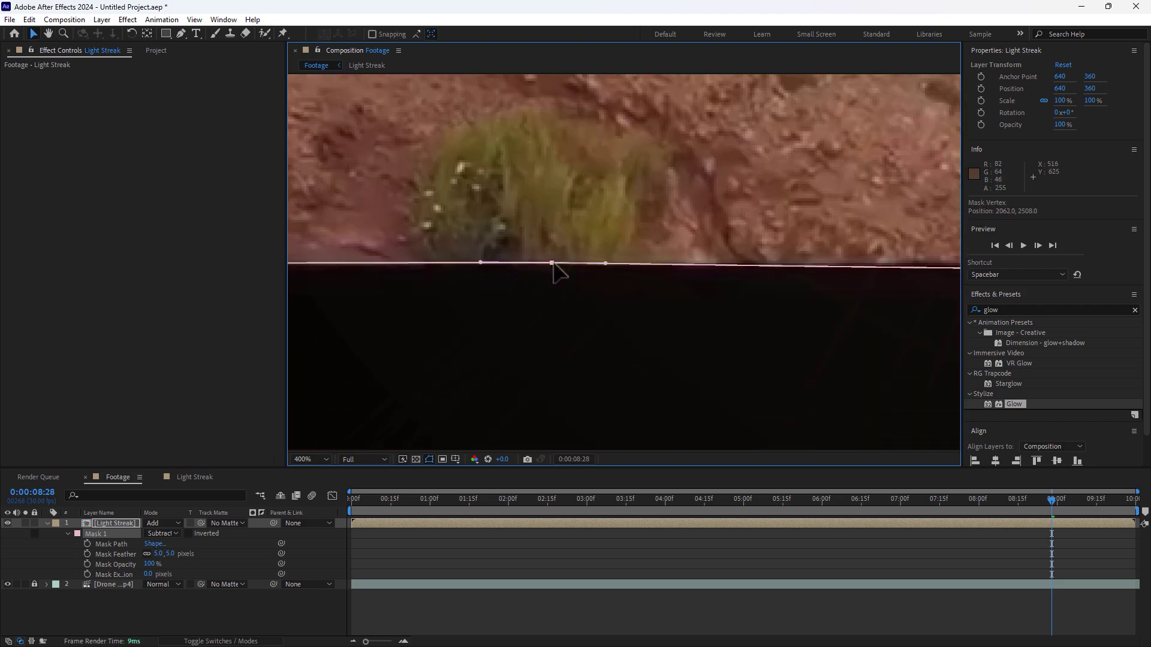
scroll(560, 271, "down", 4)
scroll(575, 288, "down", 2)
scroll(600, 300, "up", 2)
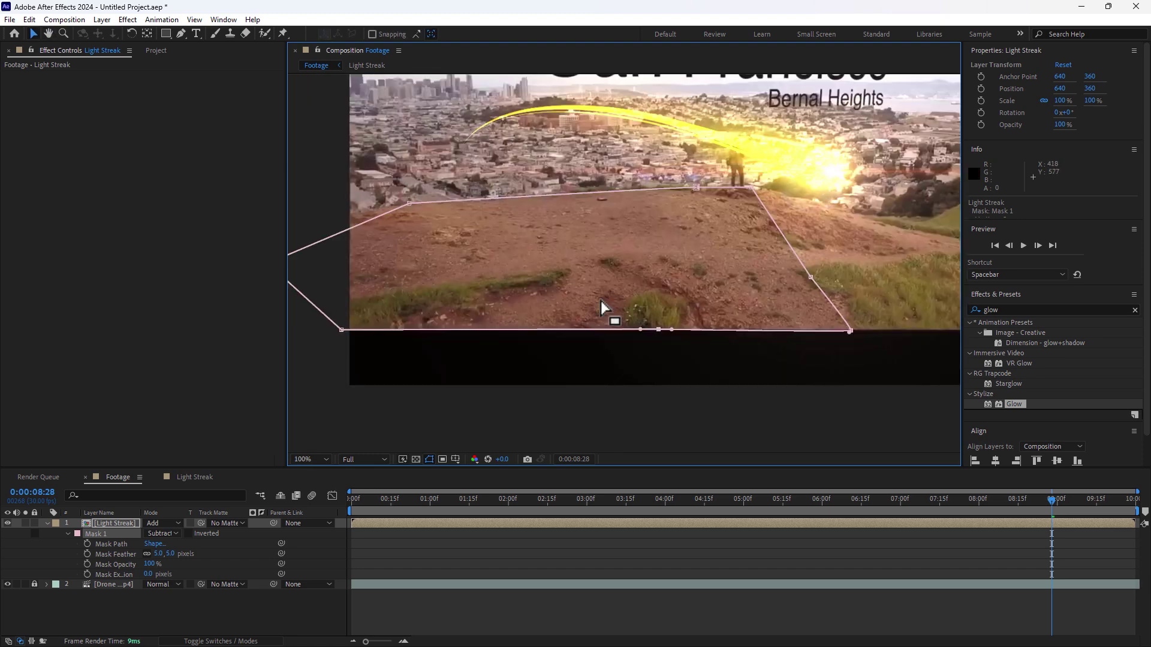
Step: Raise the Light Streak mask's lower-right corner slightly
left_click_drag(819, 342, 703, 237)
scroll(663, 342, "up", 3)
scroll(702, 237, "down", 3)
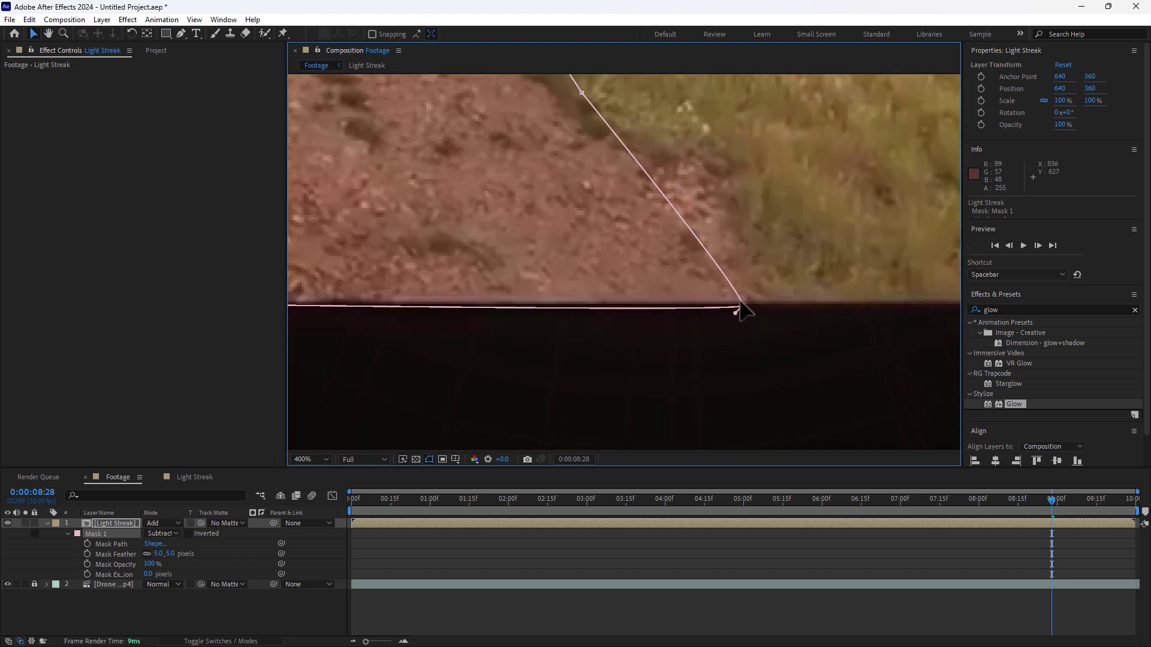
left_click_drag(743, 306, 744, 300)
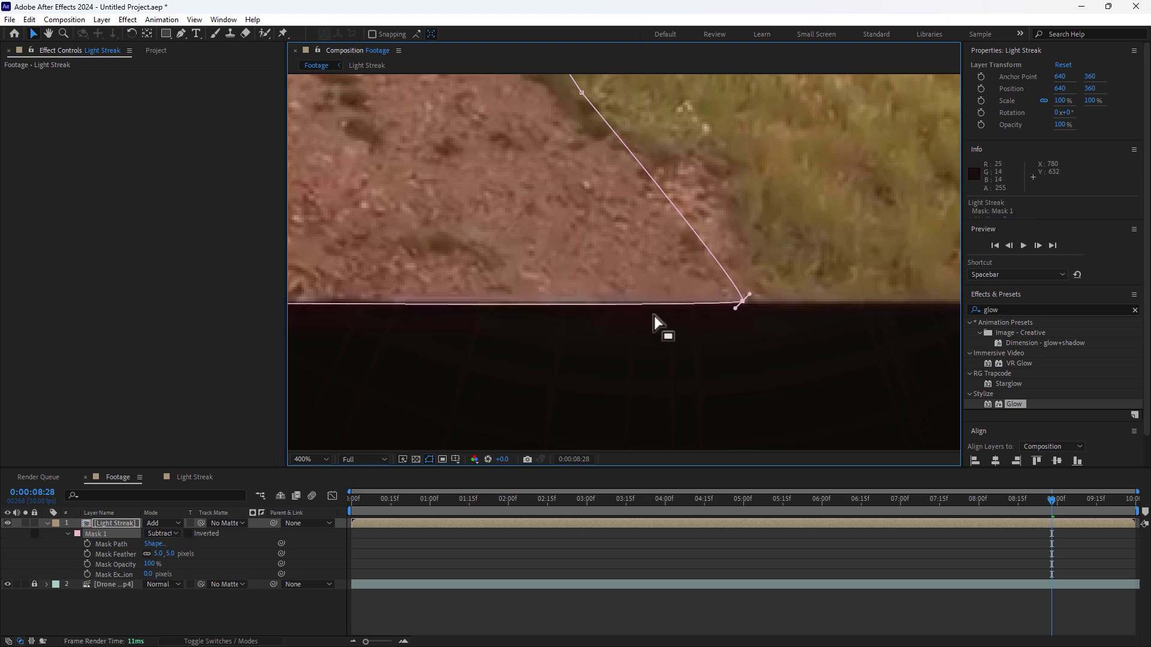
scroll(591, 316, "down", 4)
left_click_drag(791, 340, 663, 326)
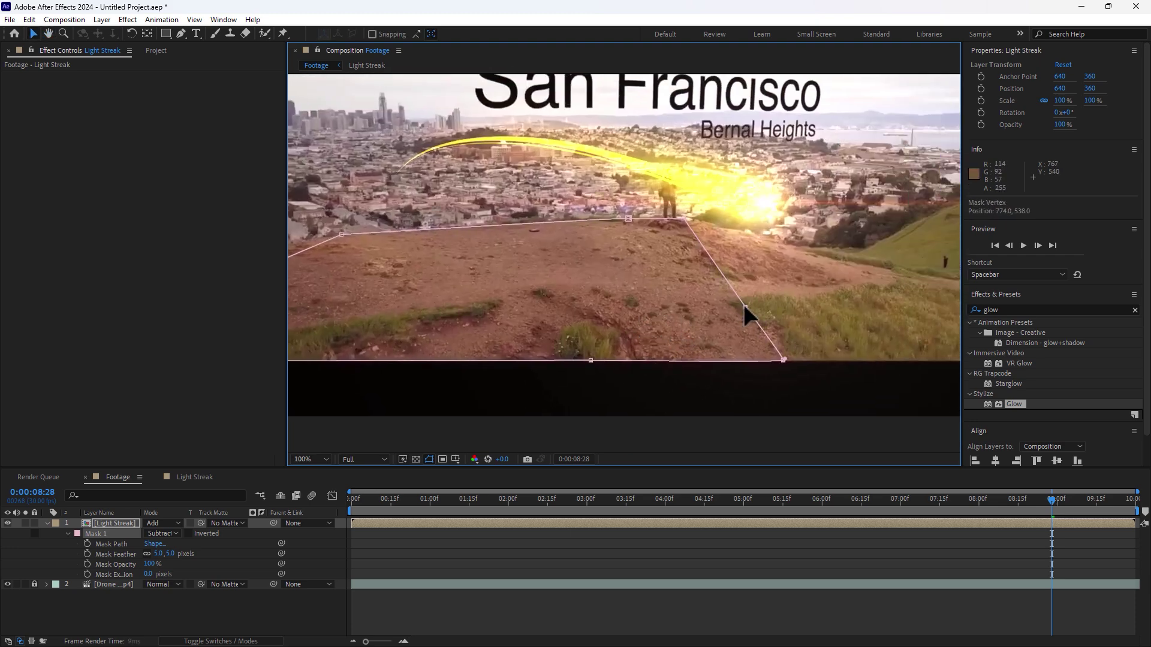
Step: Move a mask point up so the mask's top edge follows the hilltop
left_click_drag(375, 265, 418, 251)
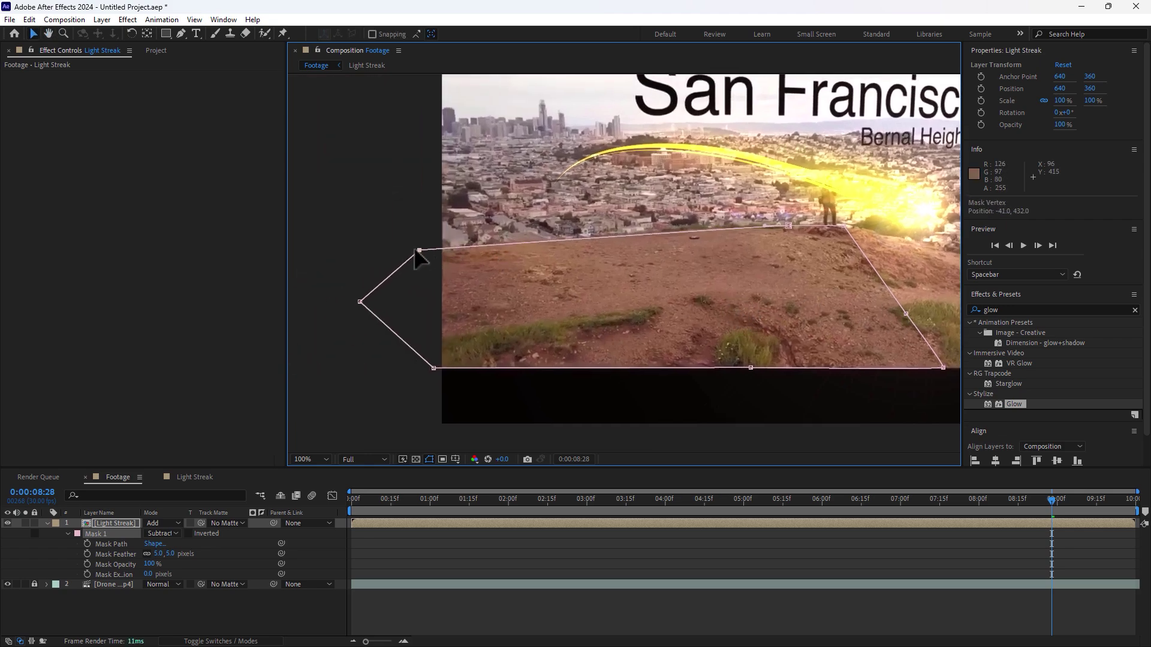
scroll(542, 249, "up", 3)
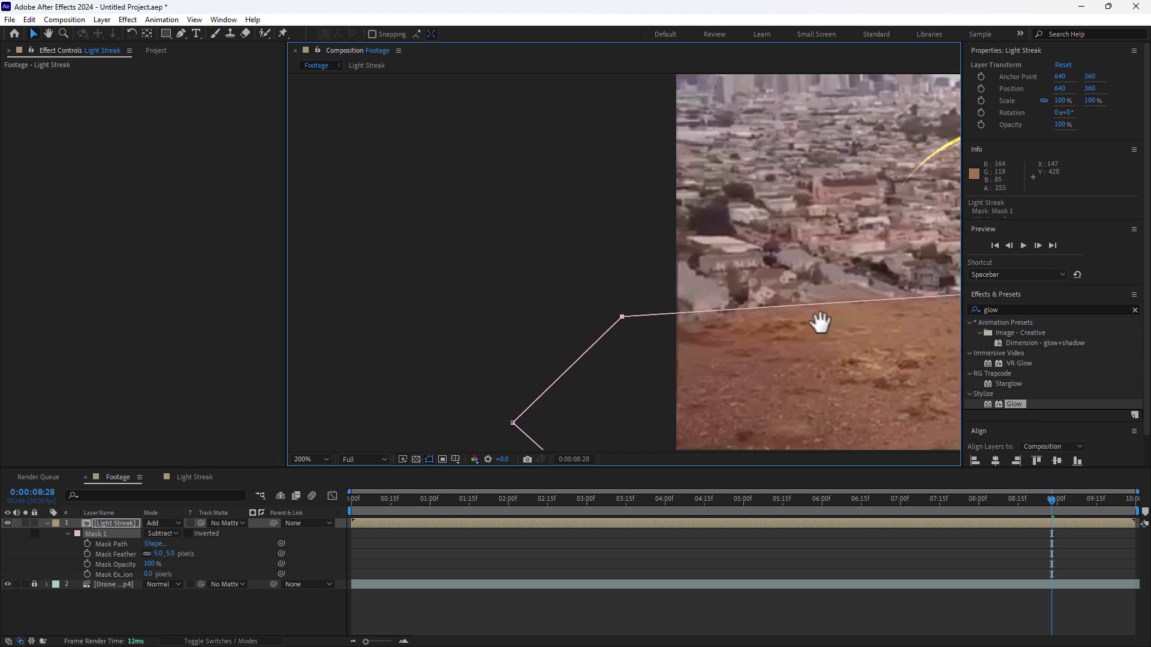
left_click_drag(817, 321, 637, 346)
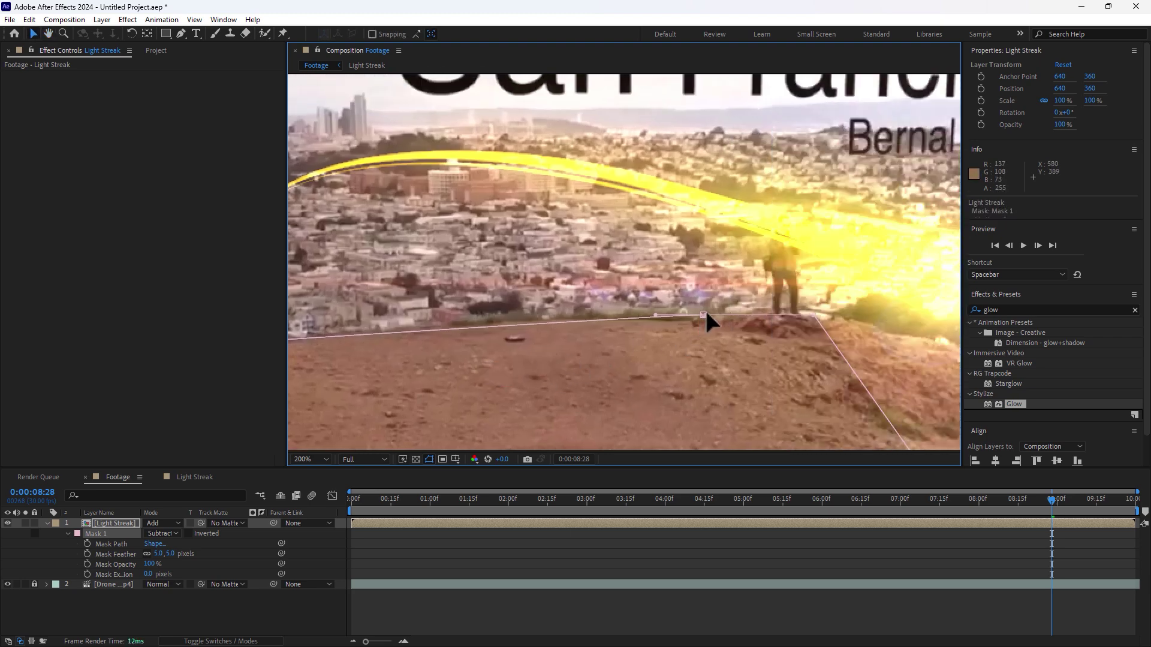
left_click_drag(707, 313, 713, 308)
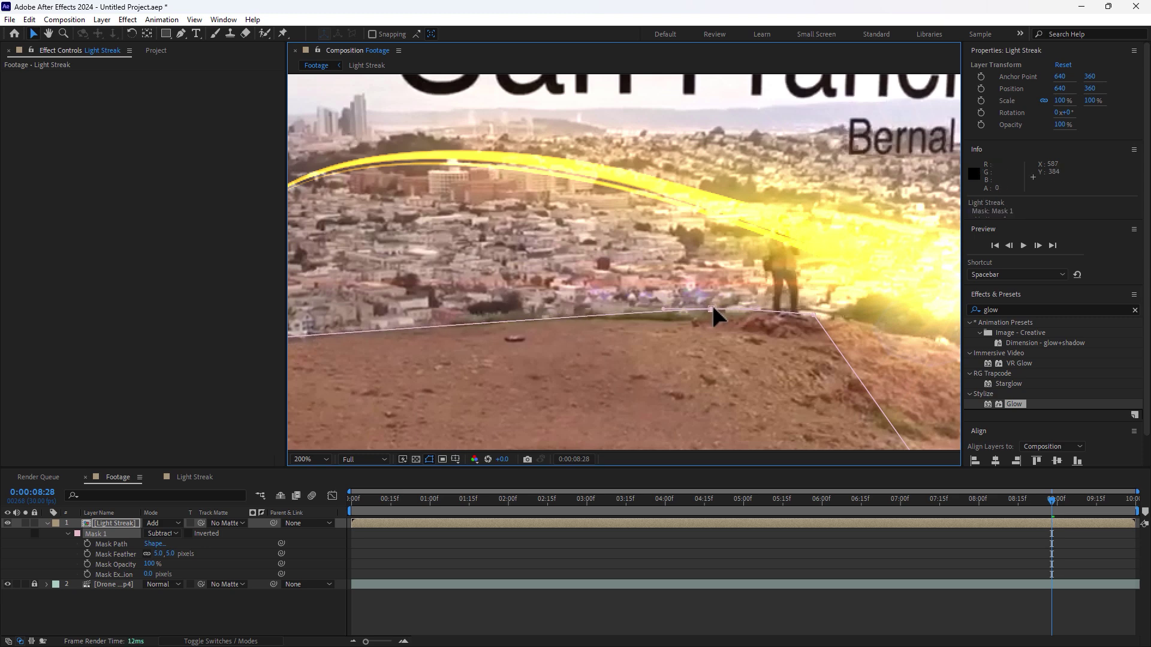
scroll(655, 374, "down", 5)
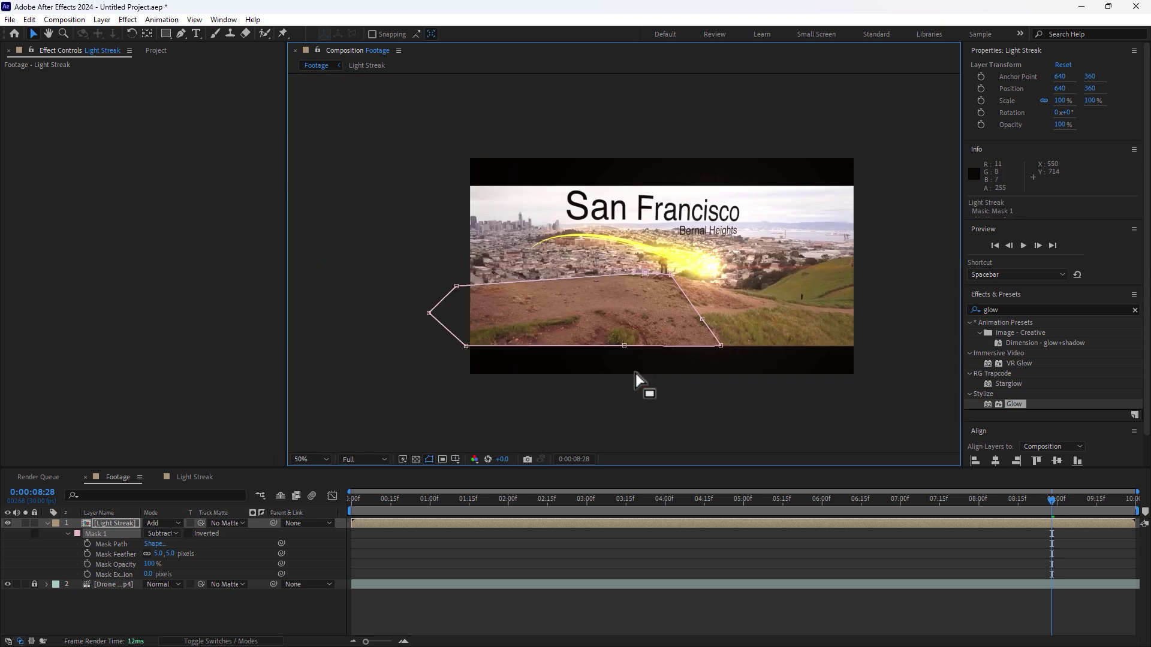
Step: Deselect the Light Streak layer and scrub the timeline to check the streak behind the hill
left_click(846, 604)
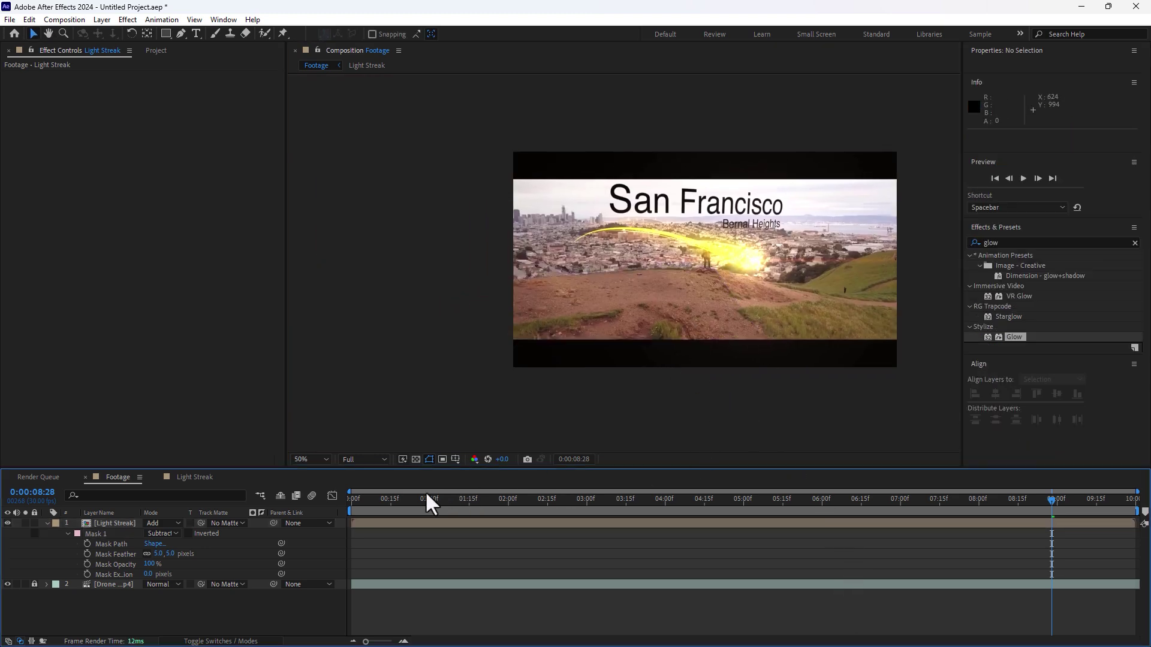
mouse_move(427, 495)
left_mouse_down()
mouse_move(370, 504)
mouse_move(588, 466)
mouse_move(729, 423)
mouse_move(764, 328)
left_mouse_up()
scroll(767, 327, "up", 2)
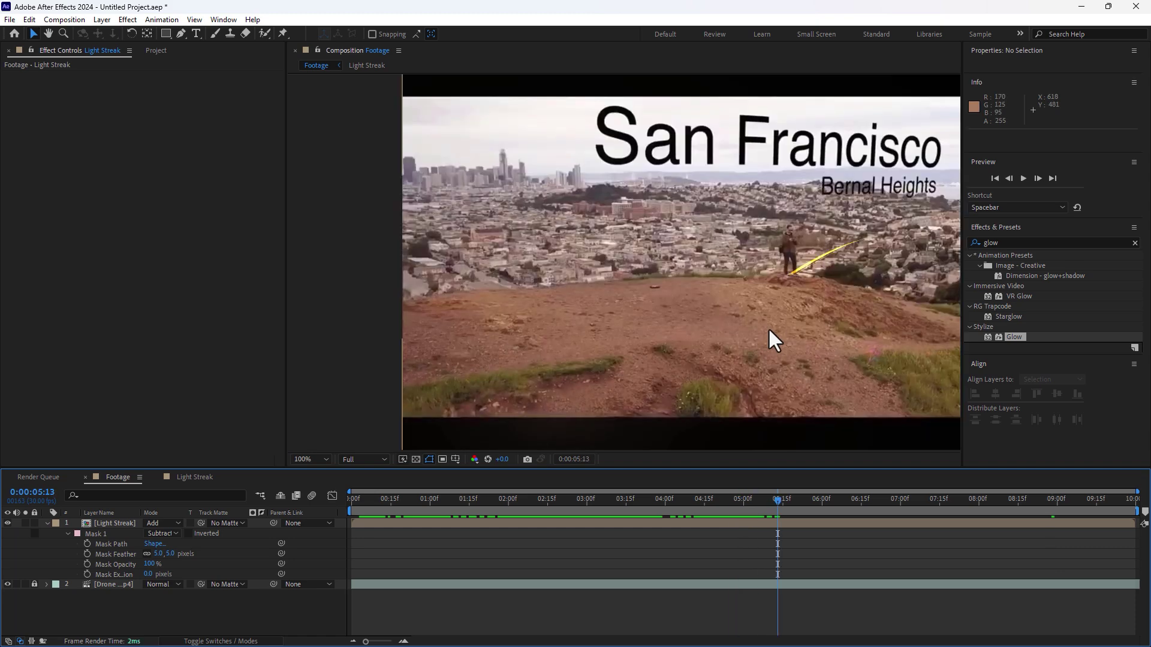
left_click_drag(783, 501, 1139, 463)
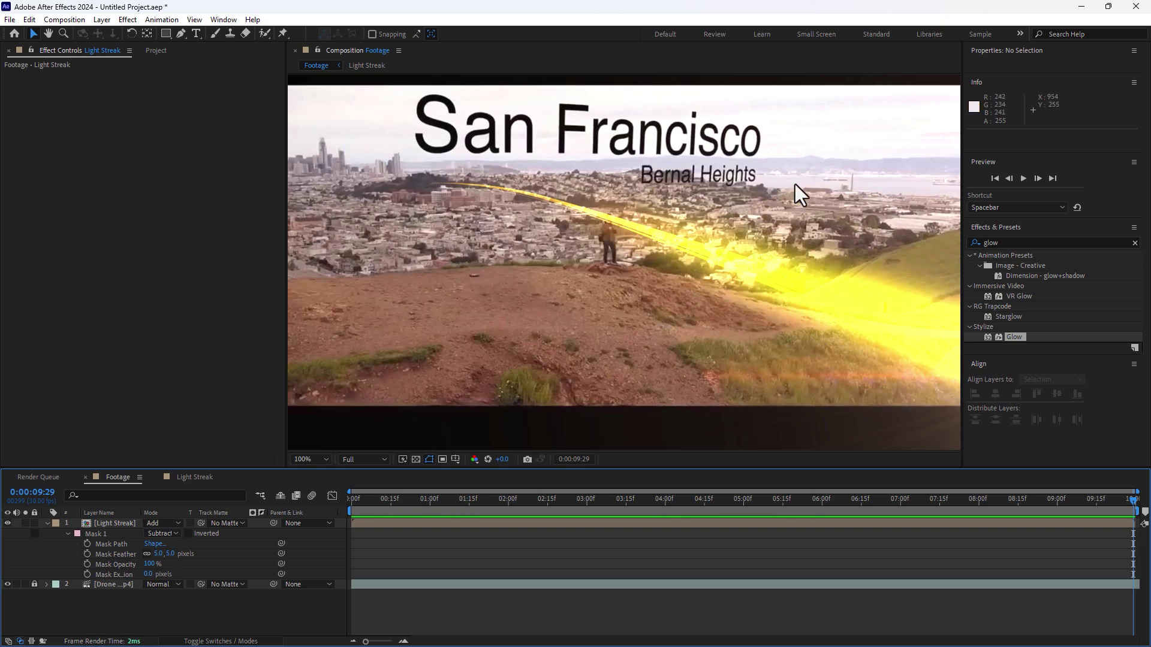
mouse_move(944, 502)
left_mouse_down()
mouse_move(1074, 502)
mouse_move(318, 520)
left_mouse_up()
Step: Fit the composition in the viewer and preview the streak playing over the footage
left_click(302, 460)
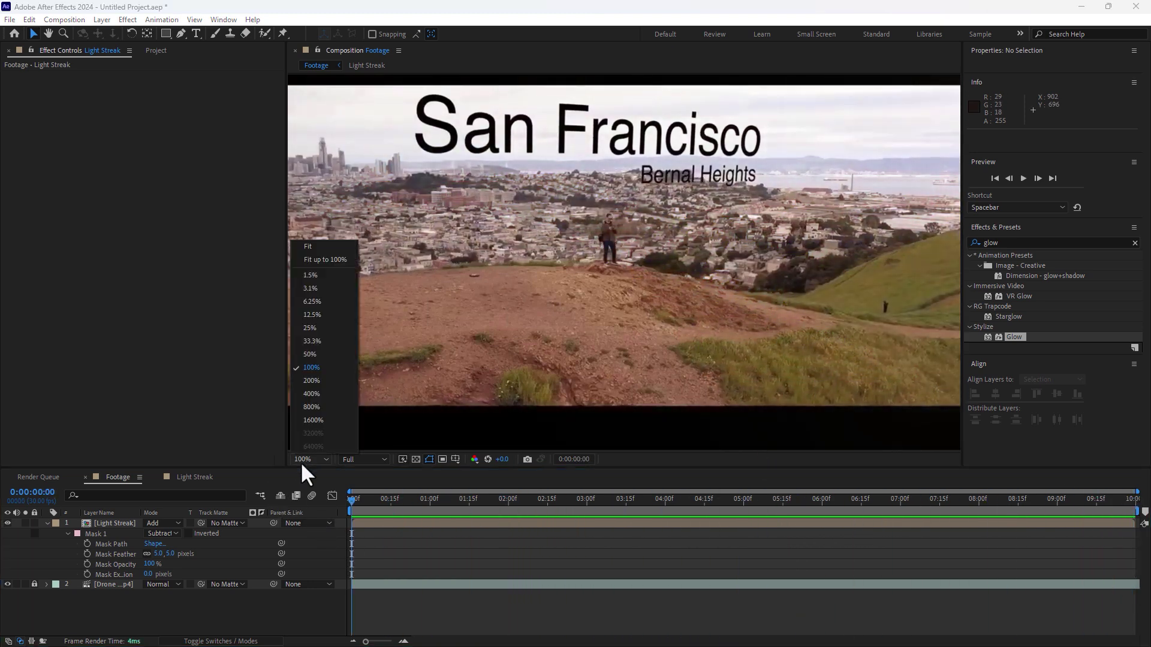
left_click(307, 255)
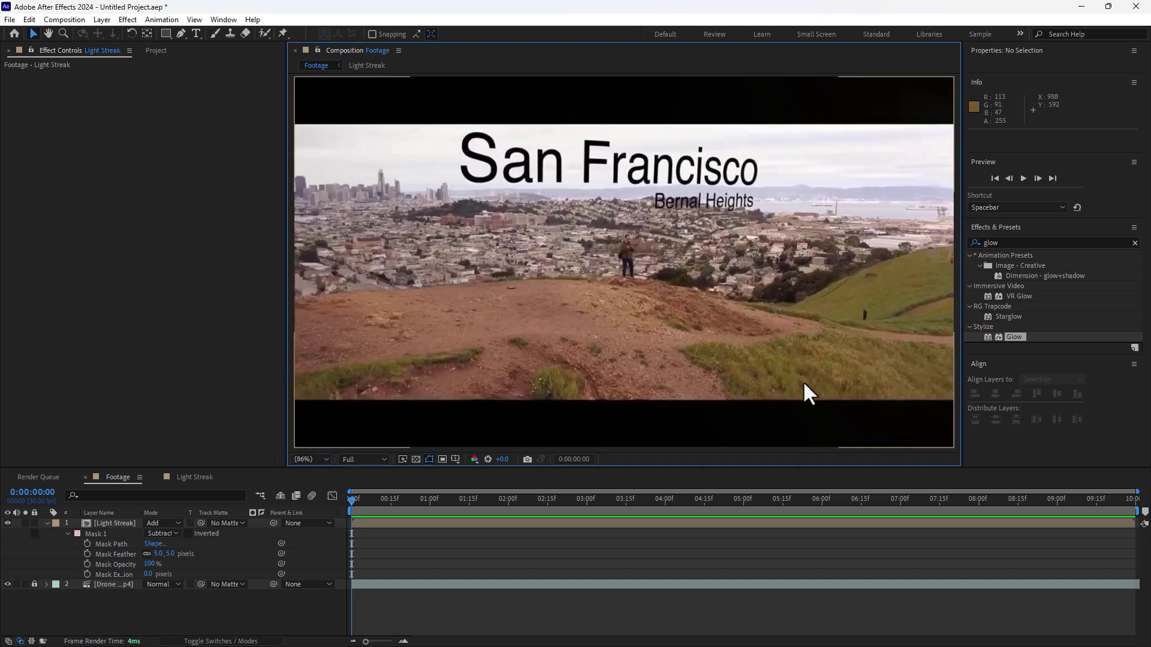
key("space")
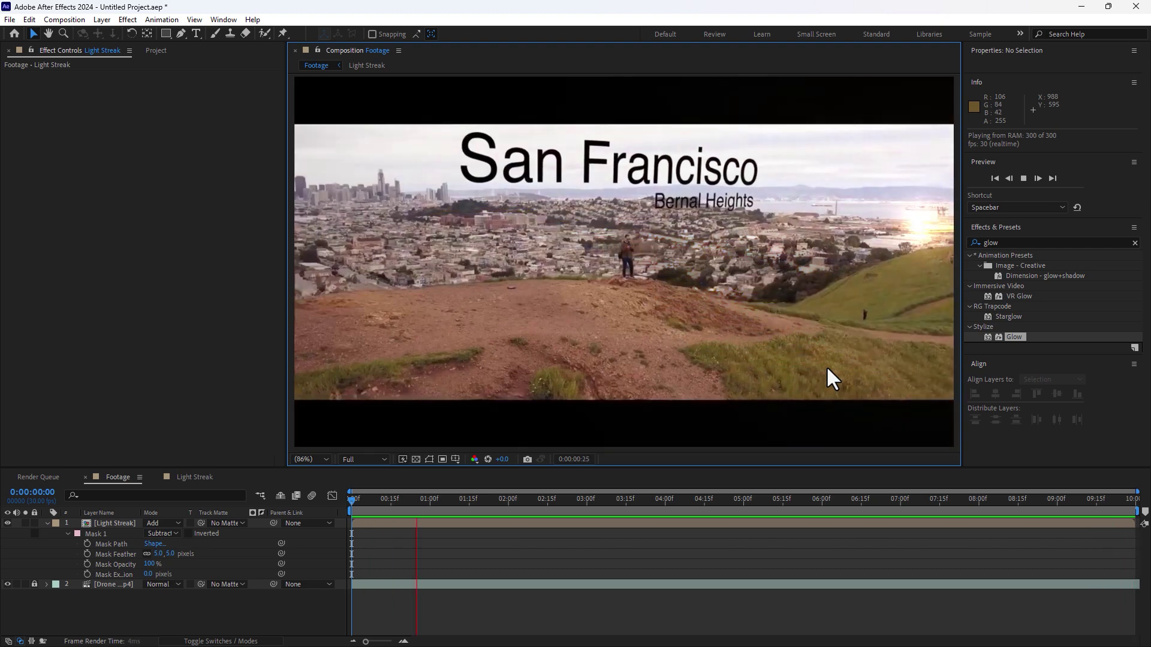
mouse_move(442, 501)
left_mouse_down()
mouse_move(609, 497)
mouse_move(1118, 429)
mouse_move(1000, 424)
mouse_move(530, 508)
mouse_move(494, 500)
mouse_move(1061, 453)
mouse_move(1138, 457)
mouse_move(948, 486)
mouse_move(1079, 456)
left_mouse_up()
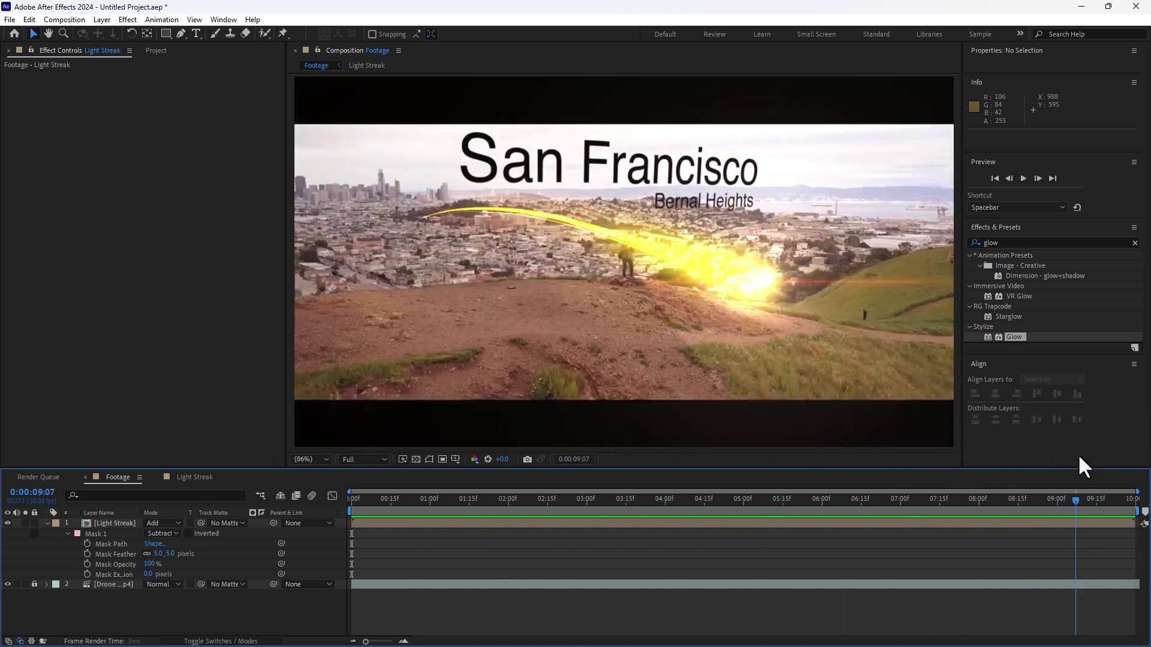
Step: In the Light Streak comp, raise the Particles layer's particle Life to about 13.5 seconds
double_click(126, 524)
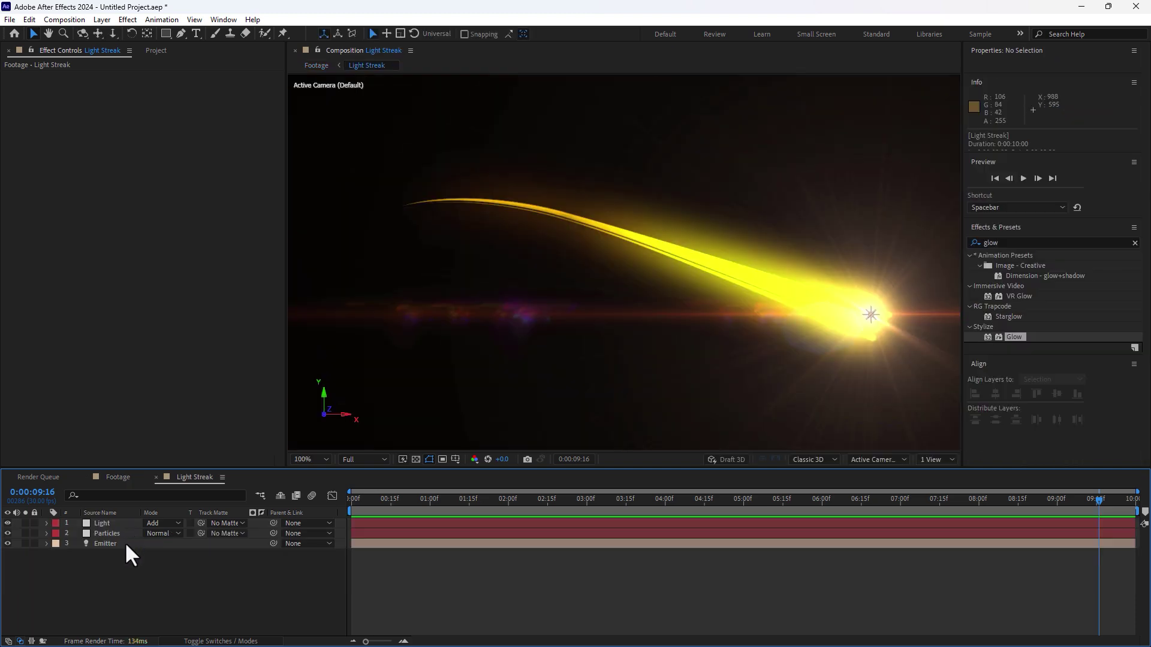
left_click(108, 532)
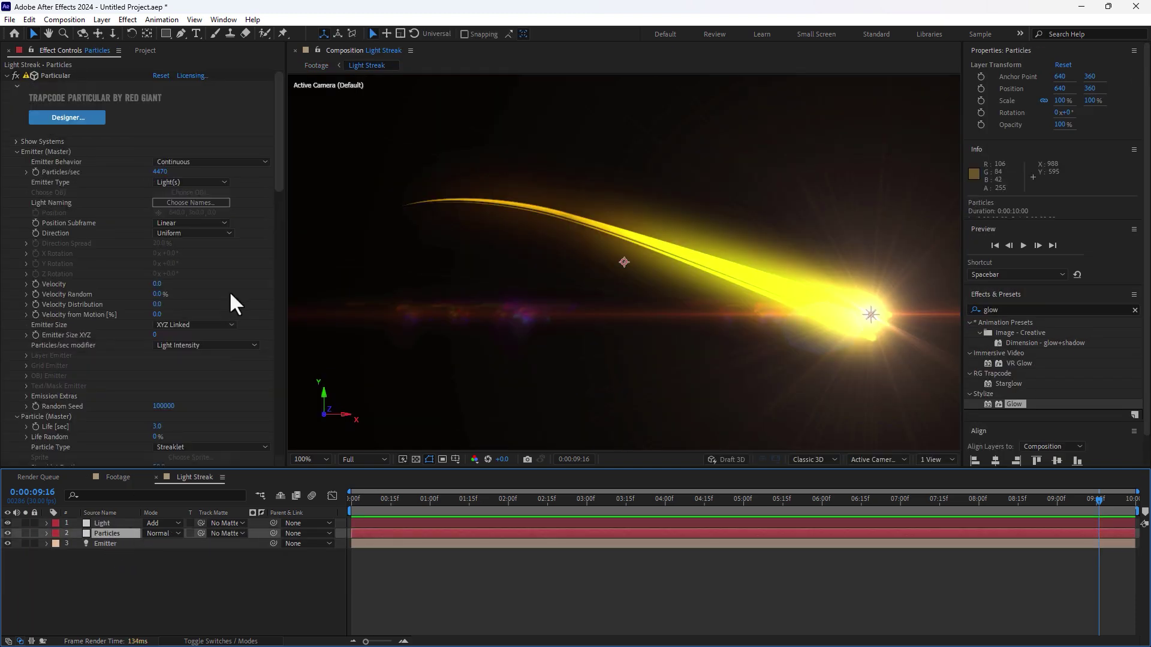
left_click_drag(275, 124, 277, 138)
scroll(276, 179, "down", 5)
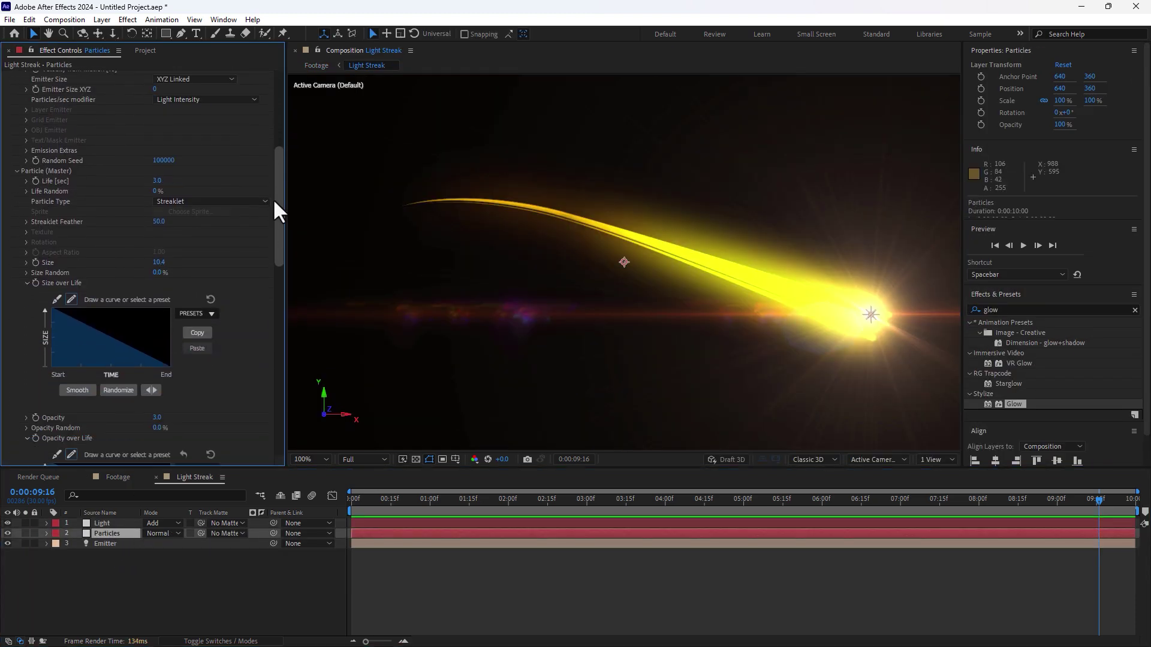
scroll(273, 194, "up", 3)
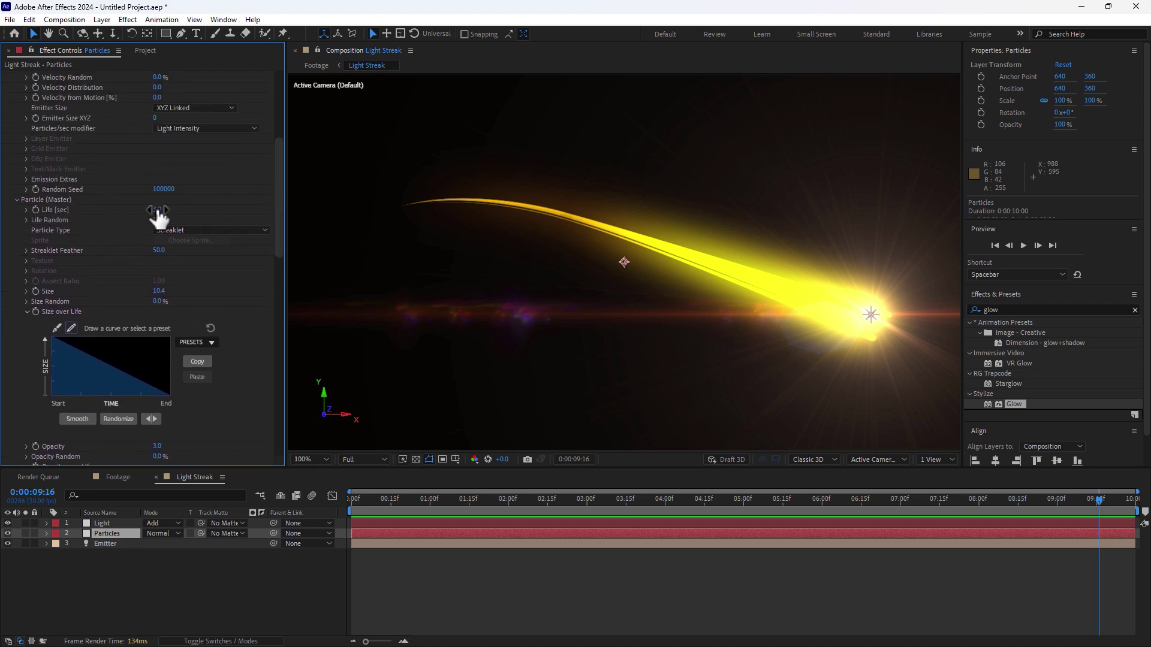
left_click_drag(158, 211, 236, 223)
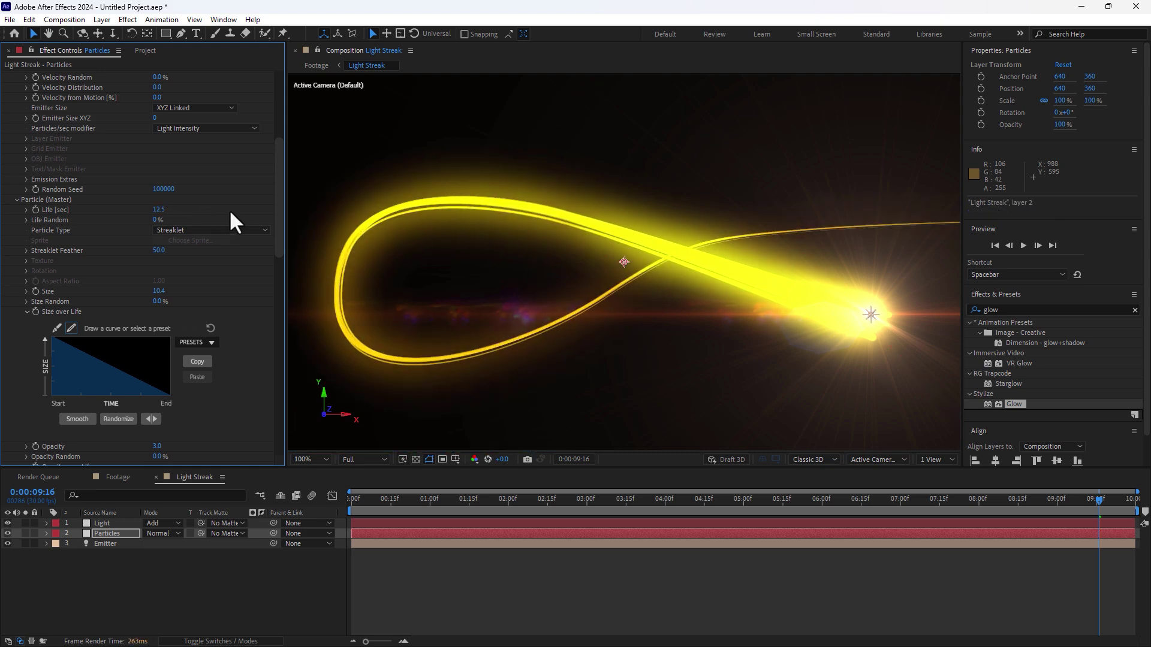
left_click(117, 477)
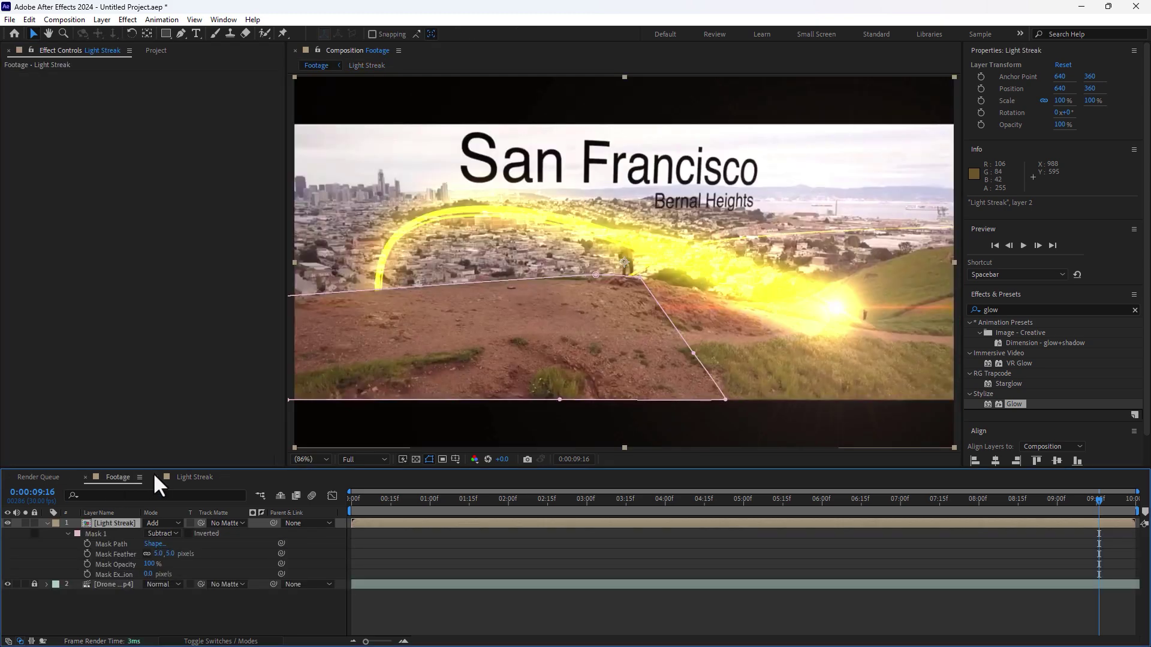
Step: Scrub back through the looping streak, select the Light Streak layer, and select the old Effects search term
left_click(1093, 504)
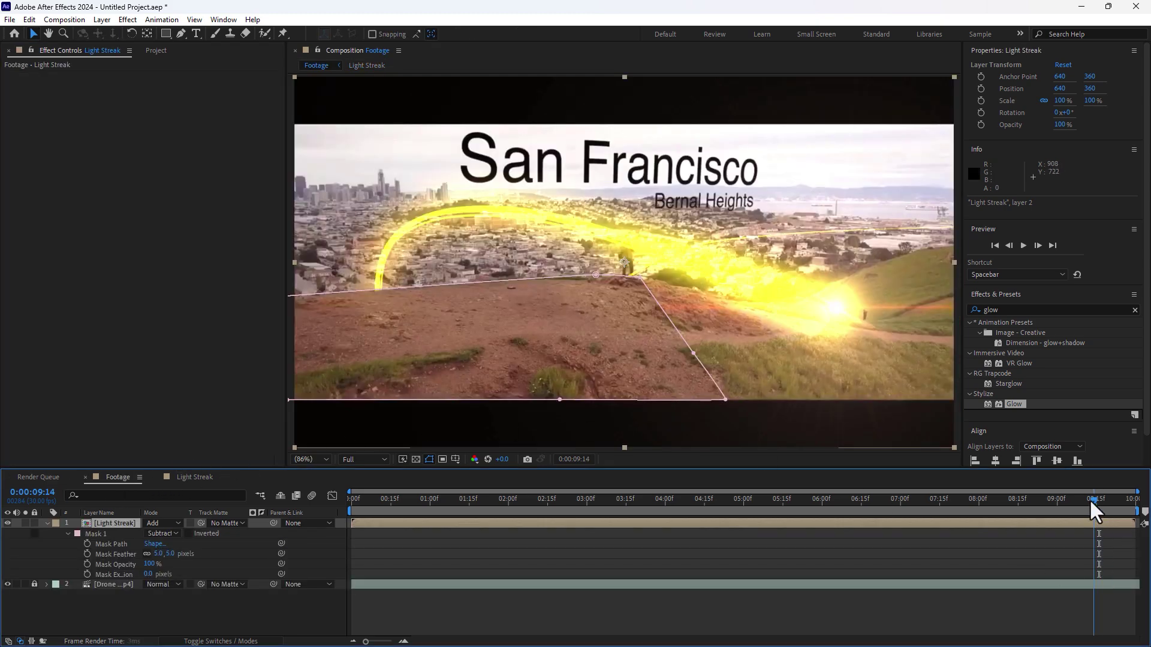
mouse_move(1093, 509)
left_mouse_down()
mouse_move(876, 522)
mouse_move(1053, 484)
mouse_move(1148, 495)
mouse_move(1109, 481)
mouse_move(1133, 482)
left_mouse_up()
left_click(920, 607)
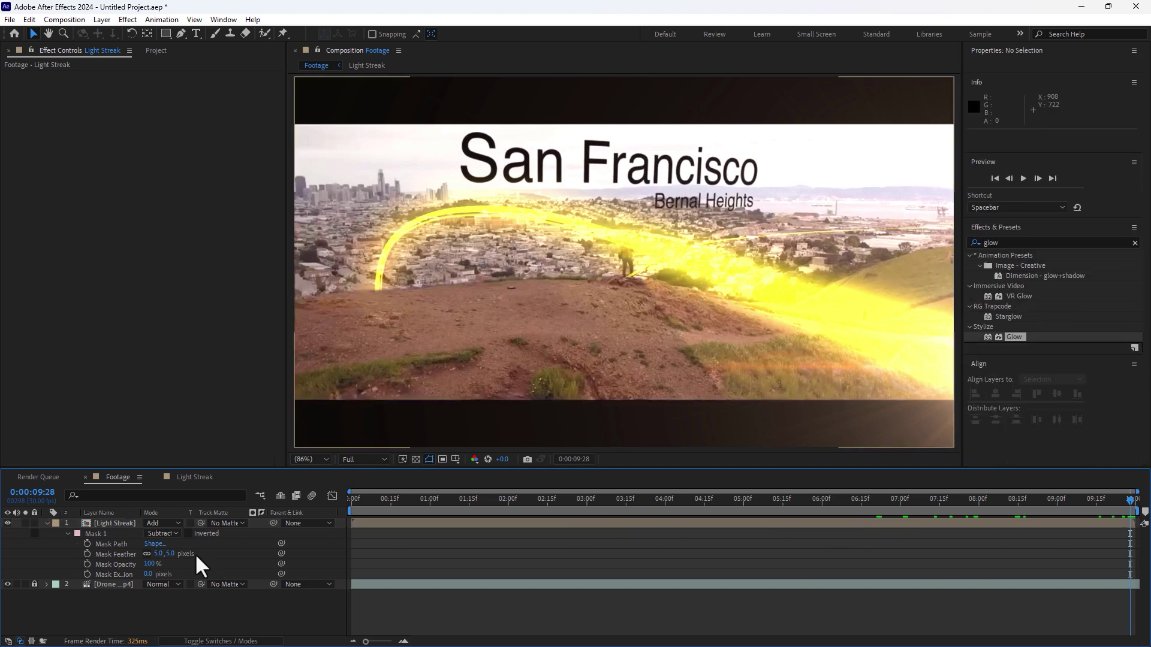
left_click(107, 532)
left_click(123, 525)
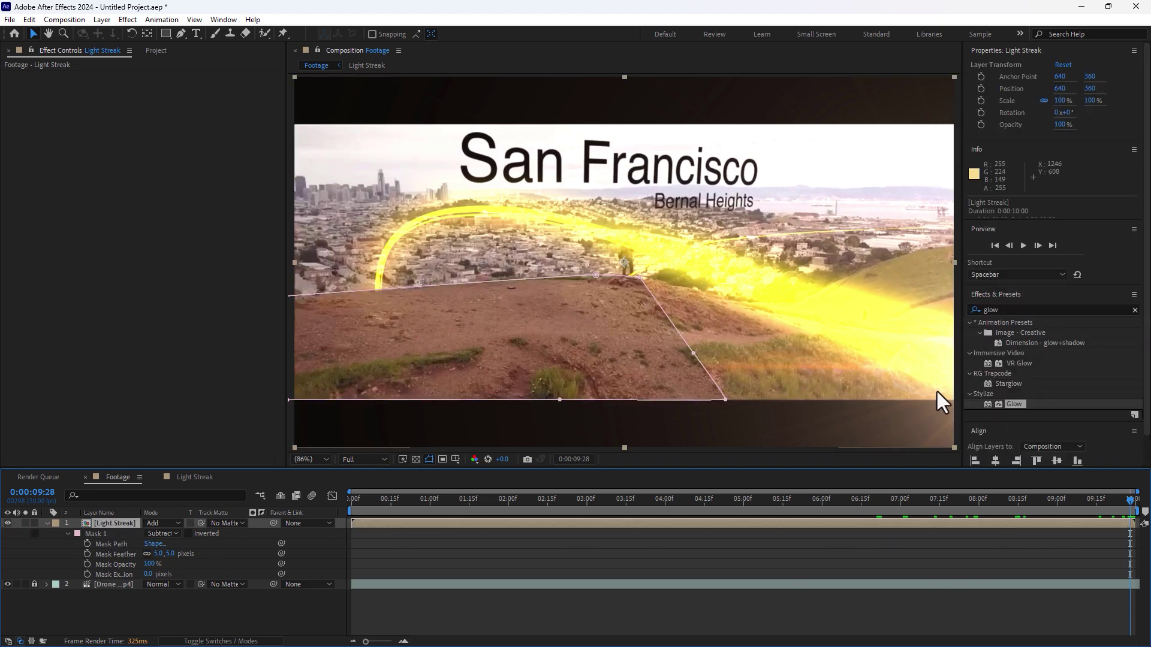
left_click(1021, 309)
left_click(1021, 309)
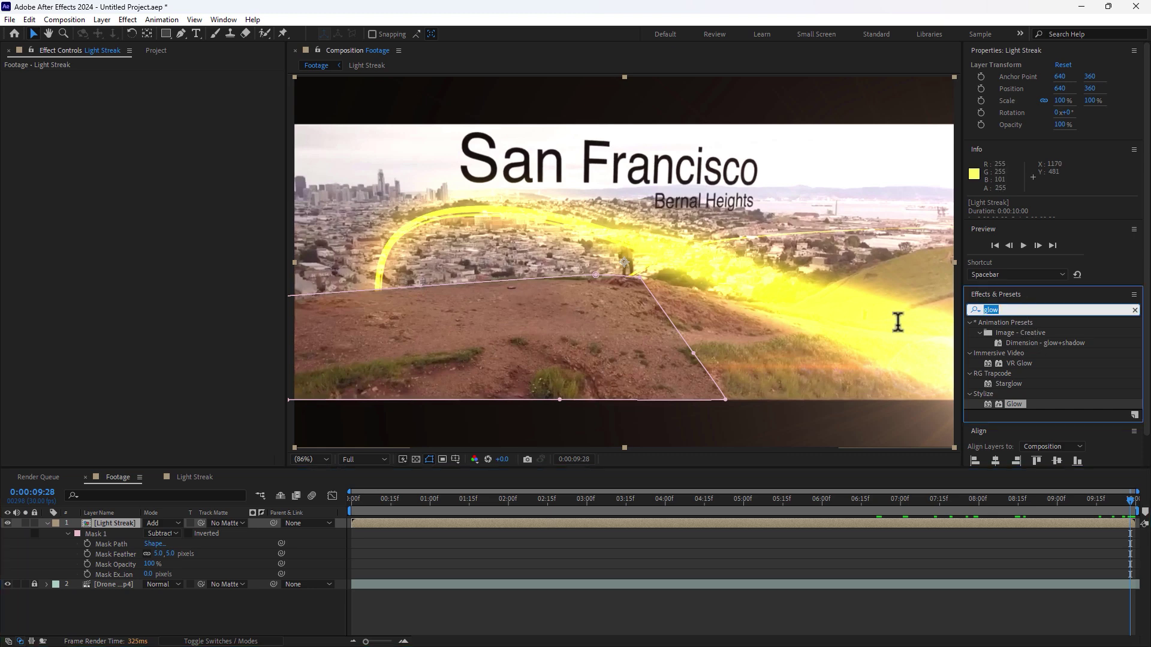
Step: Add Hue/Saturation to Light Streak and set Master Hue to 1x +337° to turn it orange
type("hue")
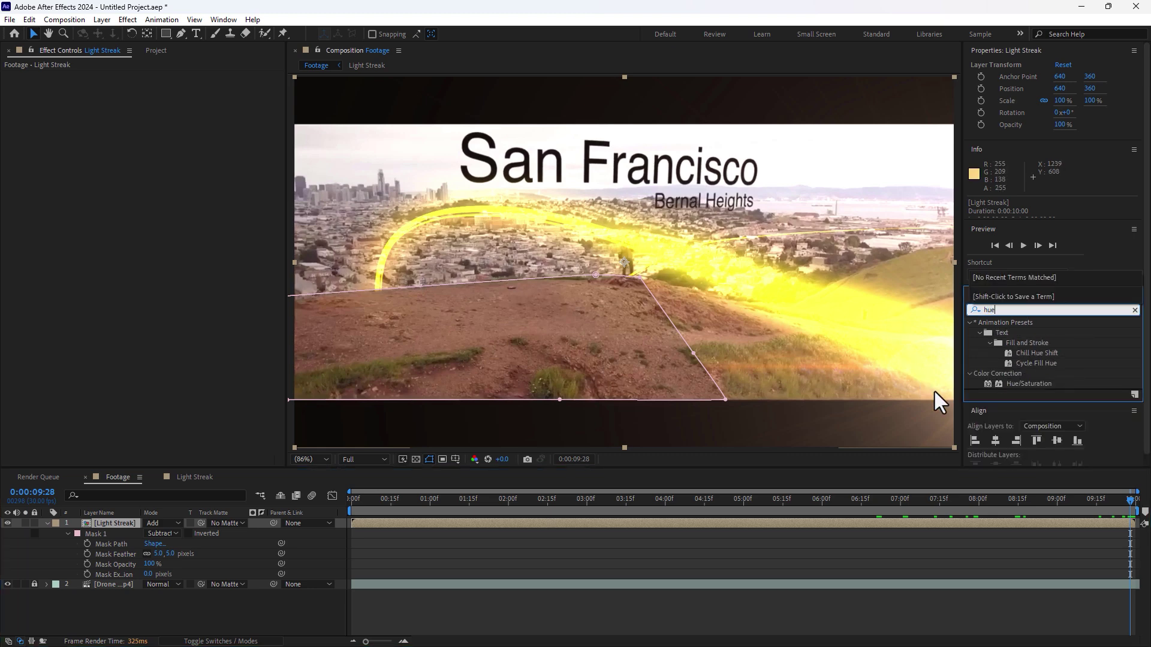
double_click(1036, 384)
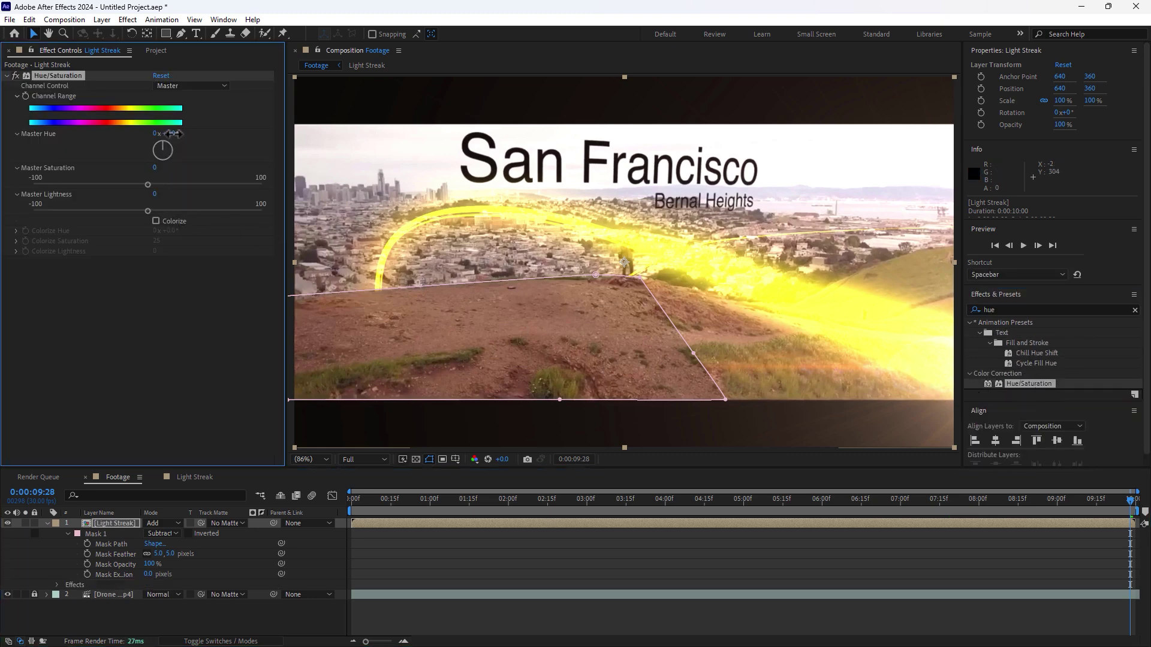
mouse_move(167, 133)
left_mouse_down()
mouse_move(335, 128)
mouse_move(562, 96)
mouse_move(549, 97)
left_mouse_up()
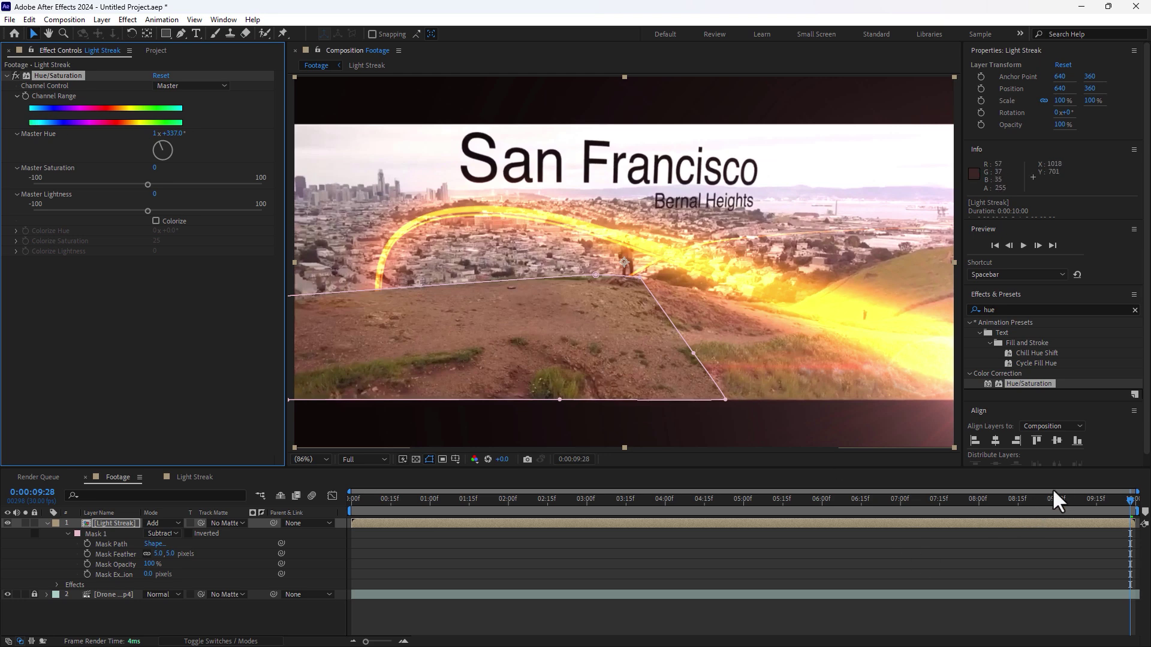
mouse_move(1060, 498)
left_mouse_down()
mouse_move(939, 500)
mouse_move(840, 520)
mouse_move(974, 484)
mouse_move(1018, 486)
mouse_move(814, 519)
mouse_move(1071, 465)
mouse_move(1125, 475)
mouse_move(945, 480)
mouse_move(1103, 466)
mouse_move(934, 490)
mouse_move(980, 475)
mouse_move(1146, 483)
left_mouse_up()
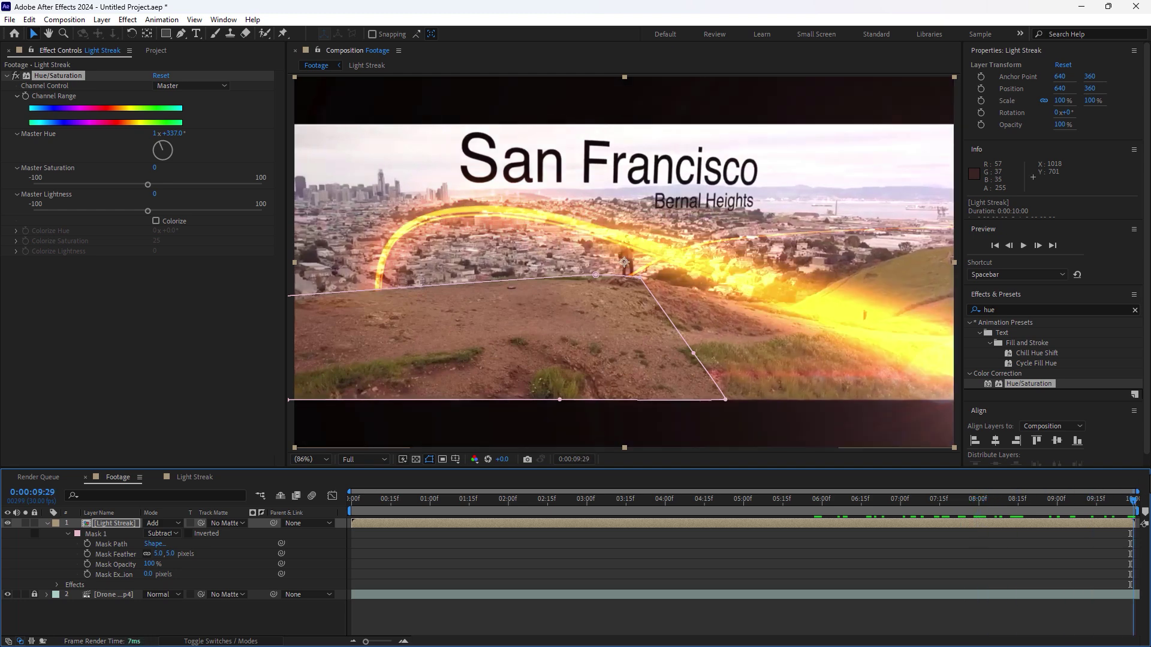
Step: In the Light Streak comp, set the Particles layer's particle Opacity to 5, then return to Footage
double_click(114, 526)
left_click(113, 532)
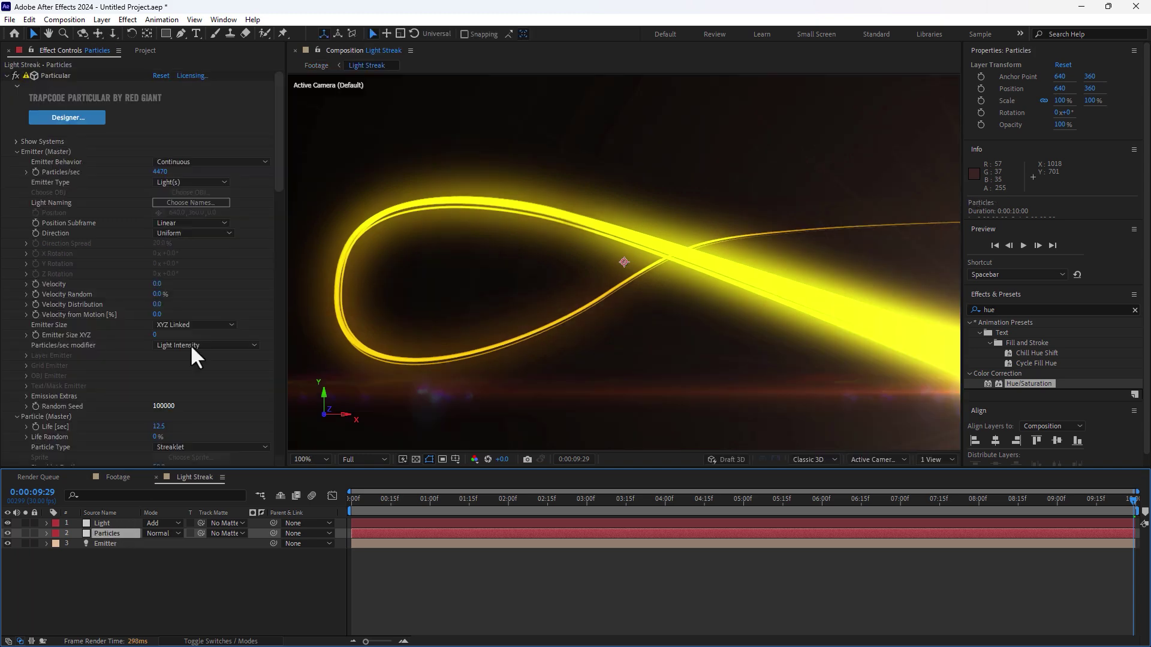
left_click_drag(280, 146, 278, 272)
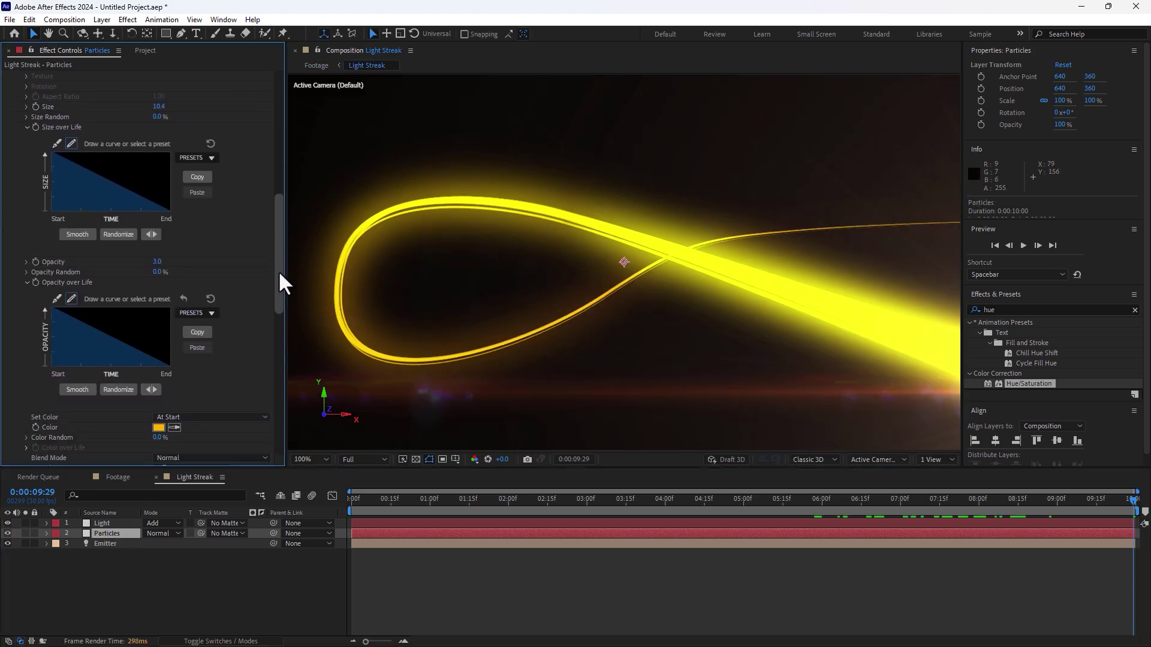
left_click(159, 260)
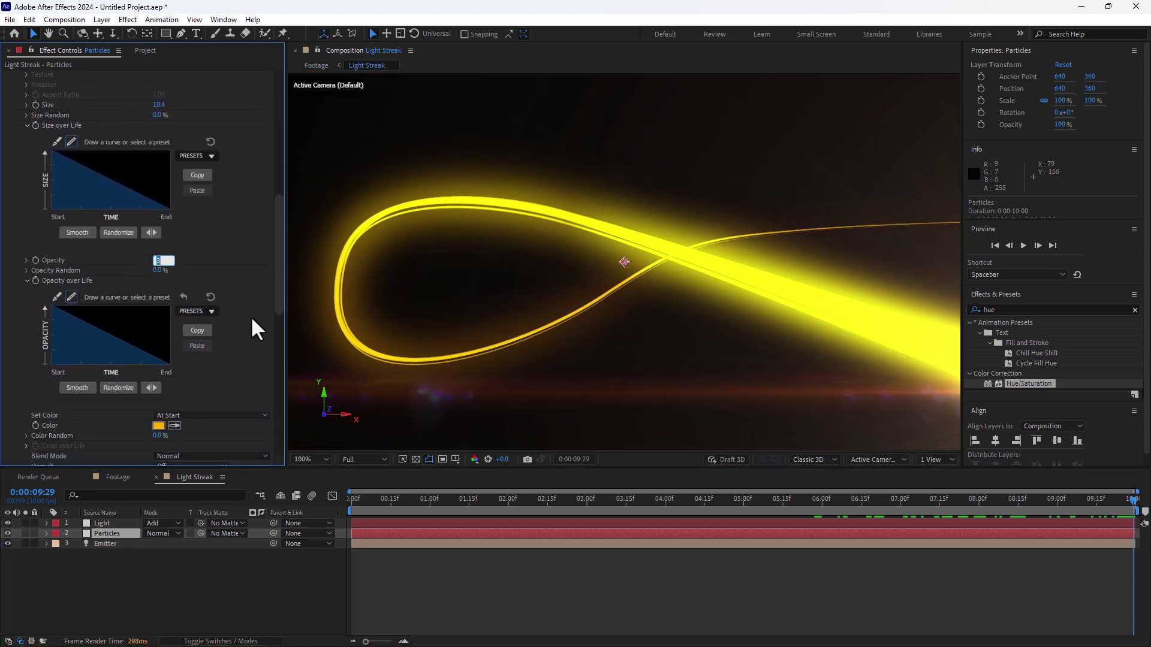
type("5")
key("Return")
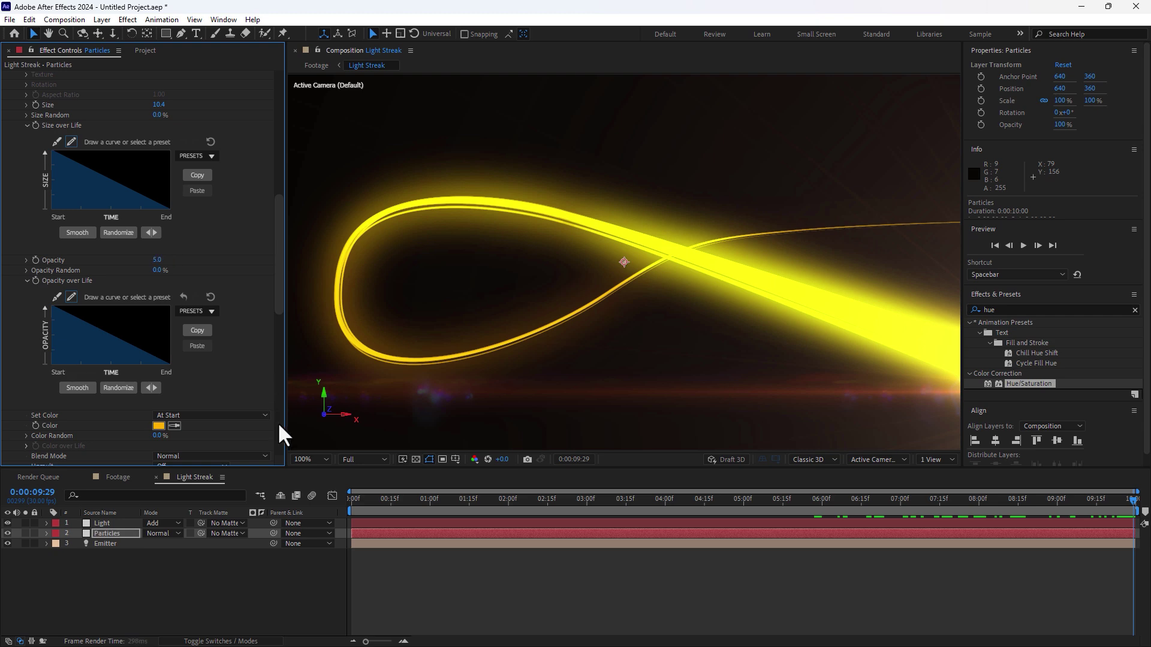
left_click(118, 477)
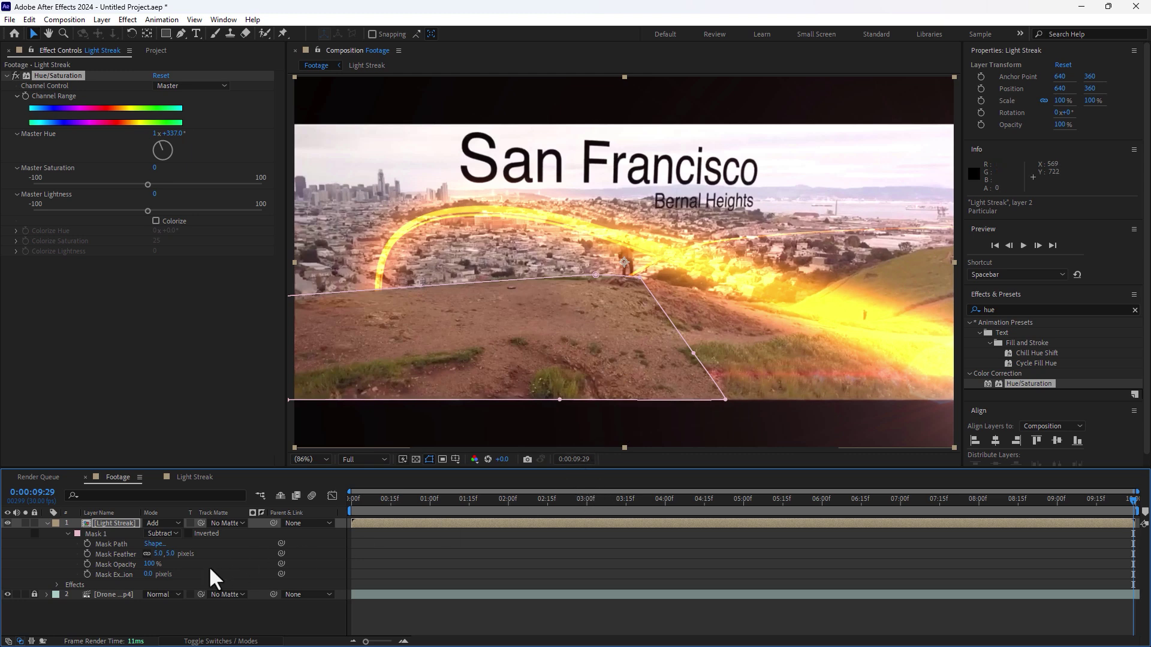
Step: Add Curves to the Drone Footage layer and bow the curve's midpoint down to darken the shot
left_click(270, 604)
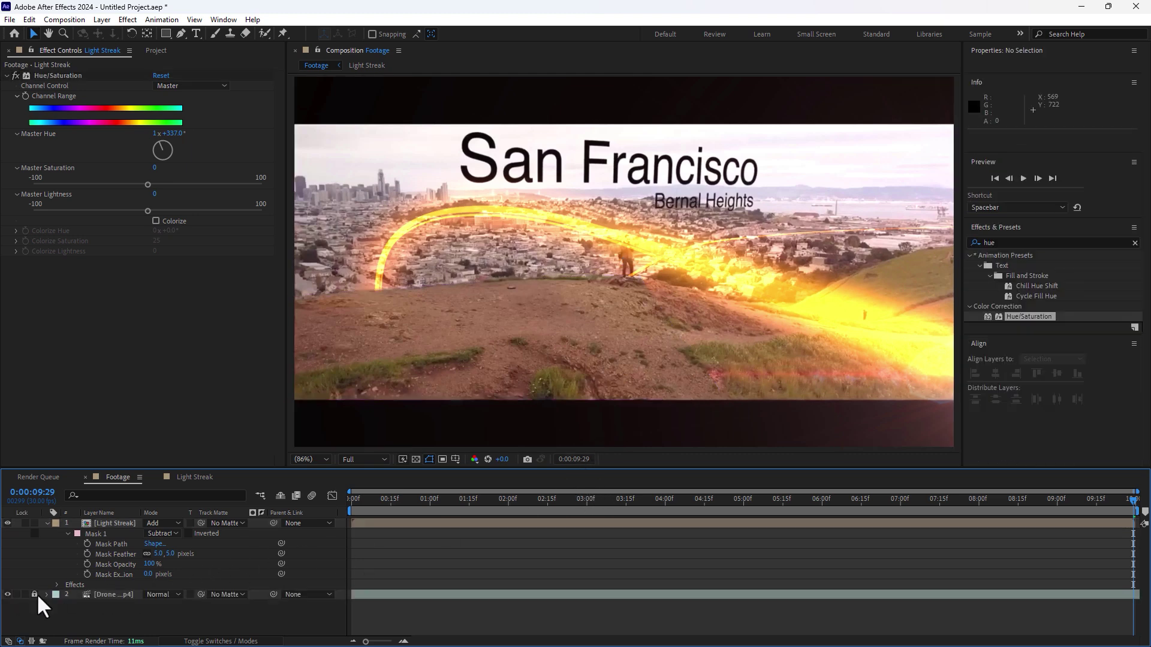
left_click(109, 597)
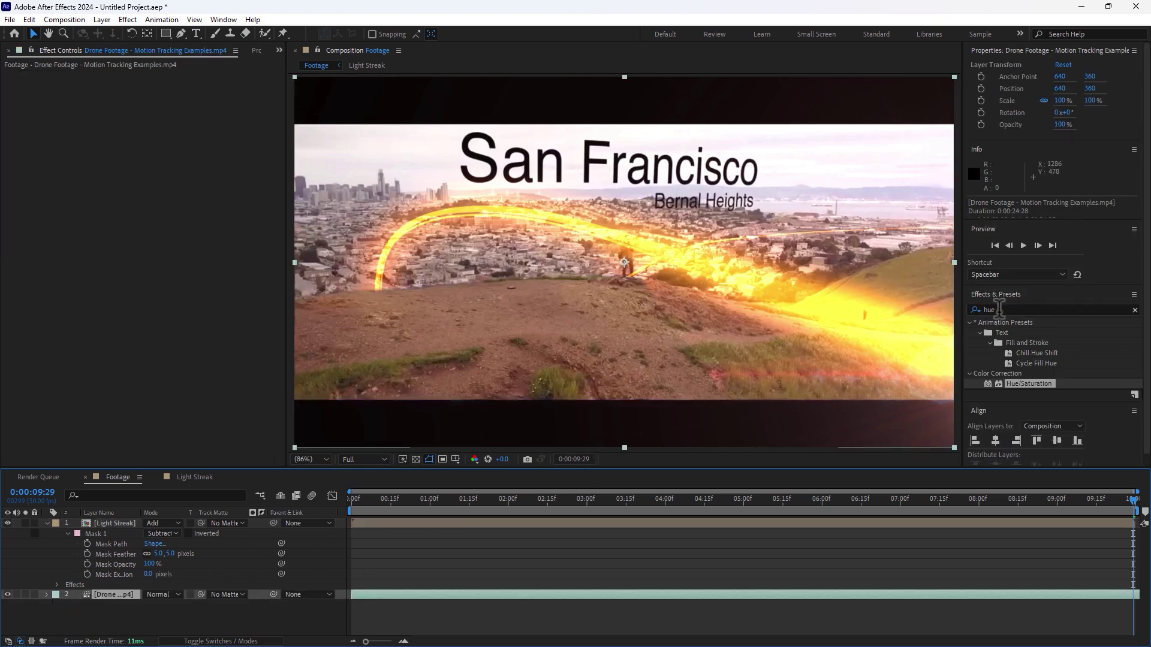
left_click(998, 309)
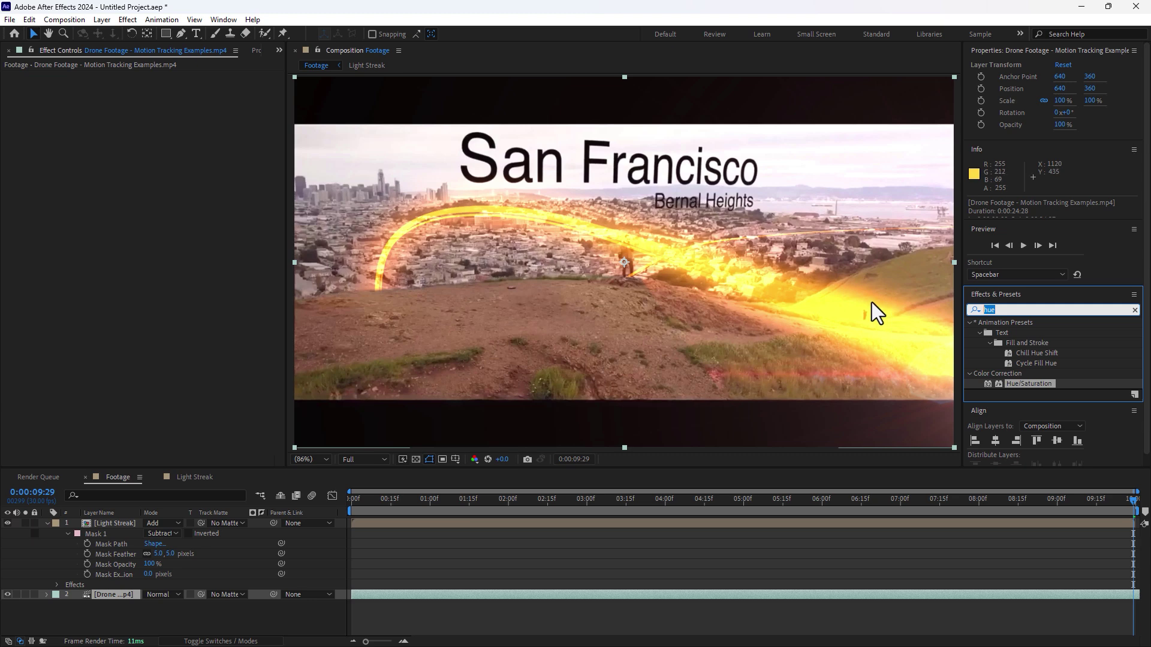
type("curve")
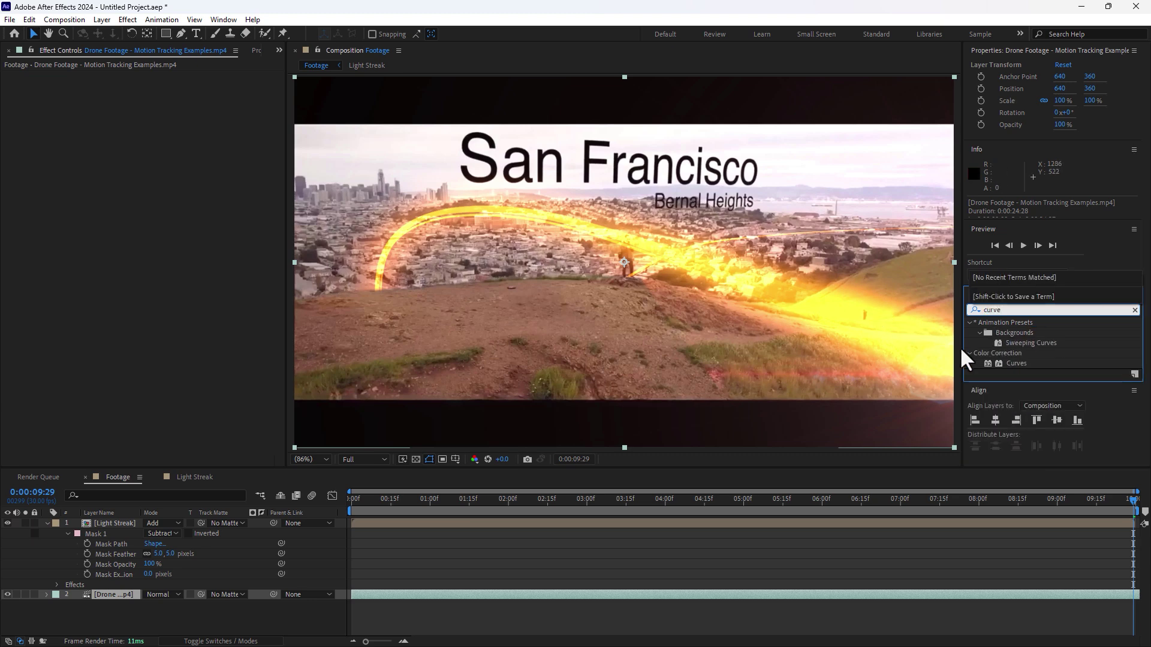
double_click(1016, 363)
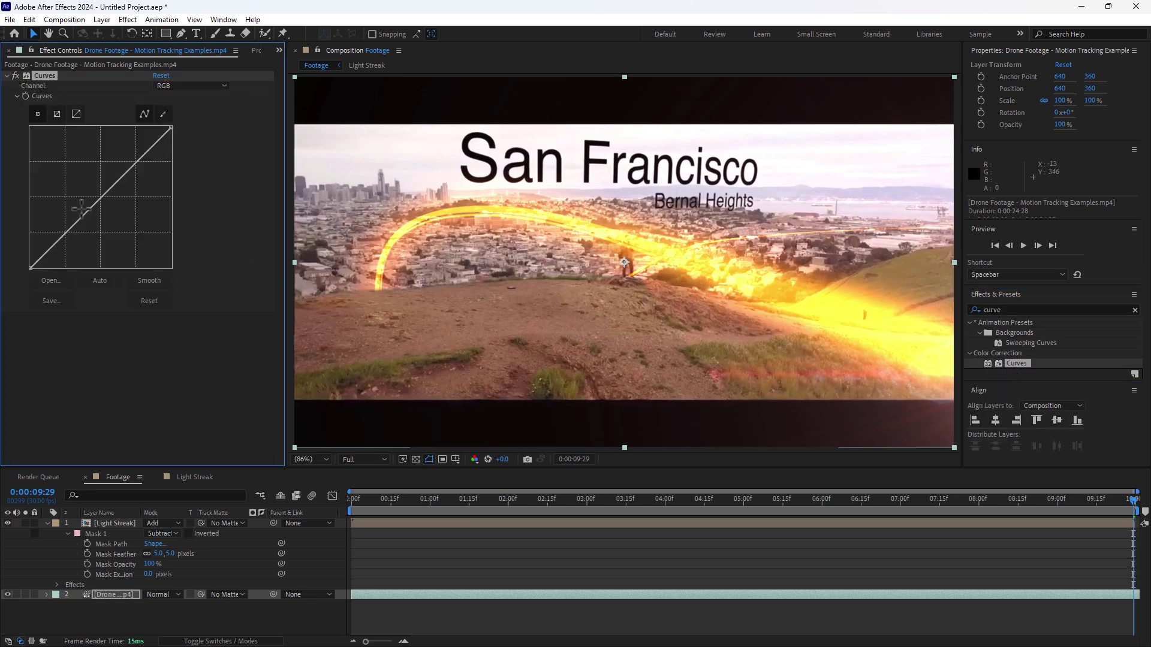
left_click_drag(98, 202, 118, 232)
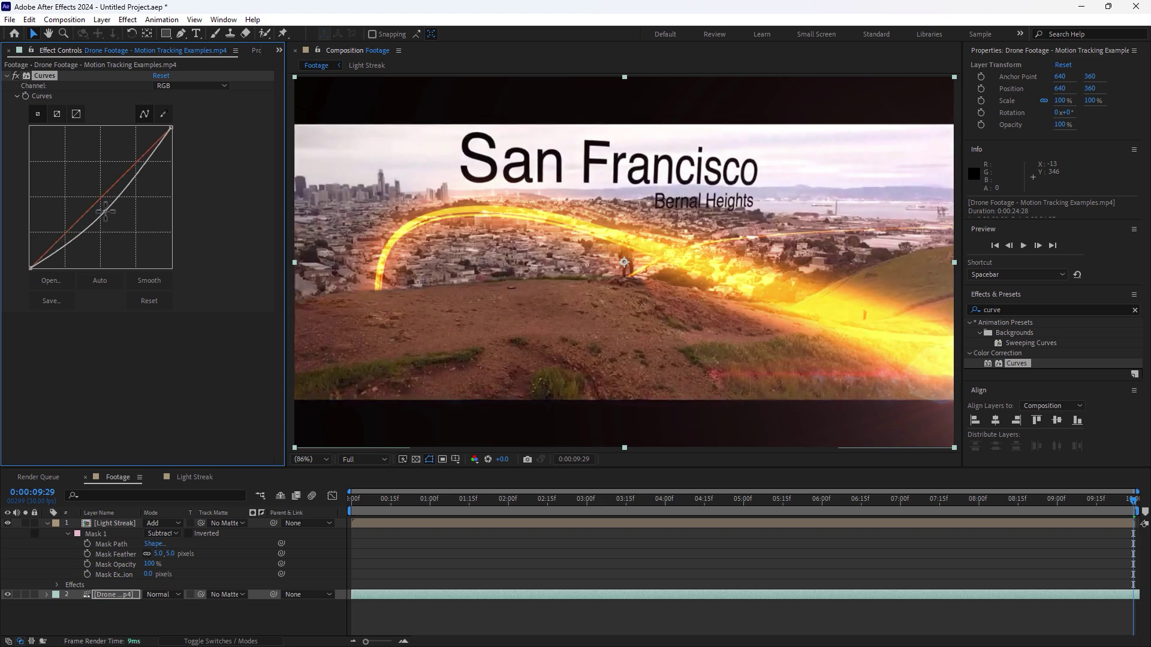
left_click(713, 558)
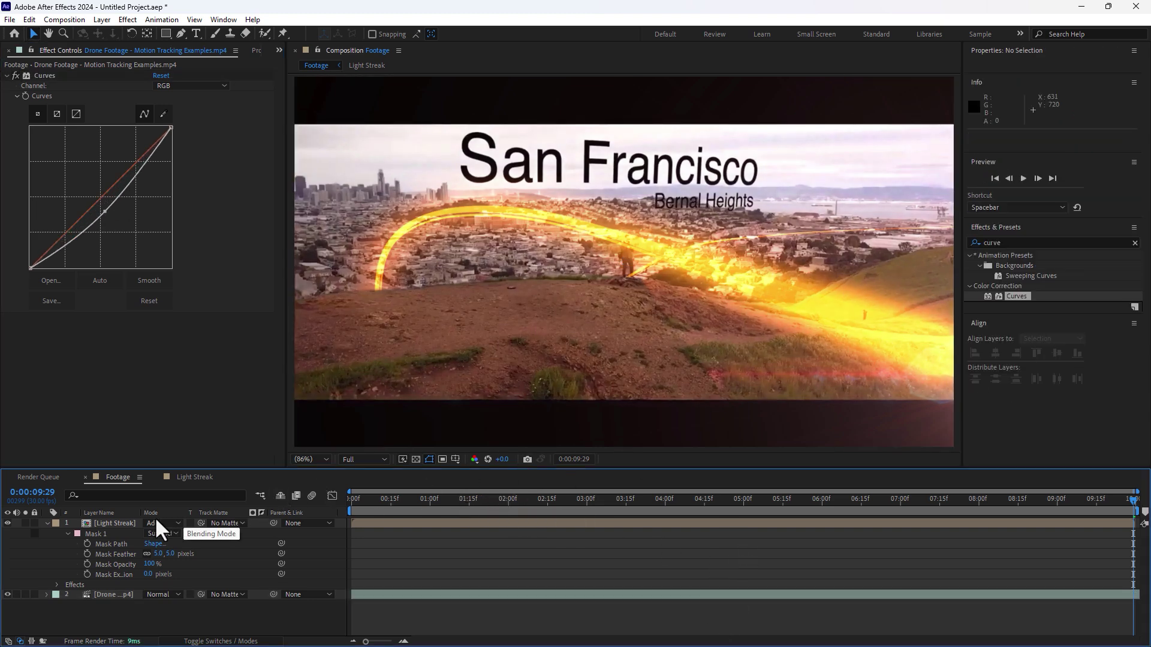
left_click(110, 523)
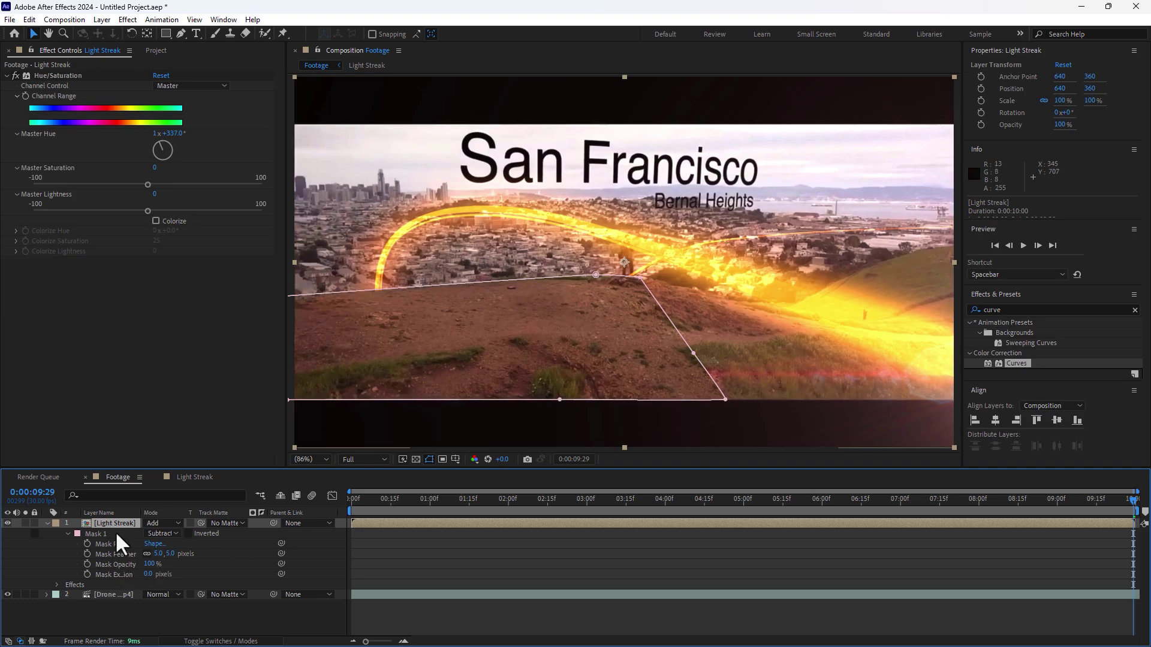
Step: In the Light Streak comp, drag the Emitter's path point near 0:00:03:11 up and right
double_click(116, 523)
left_click(106, 522)
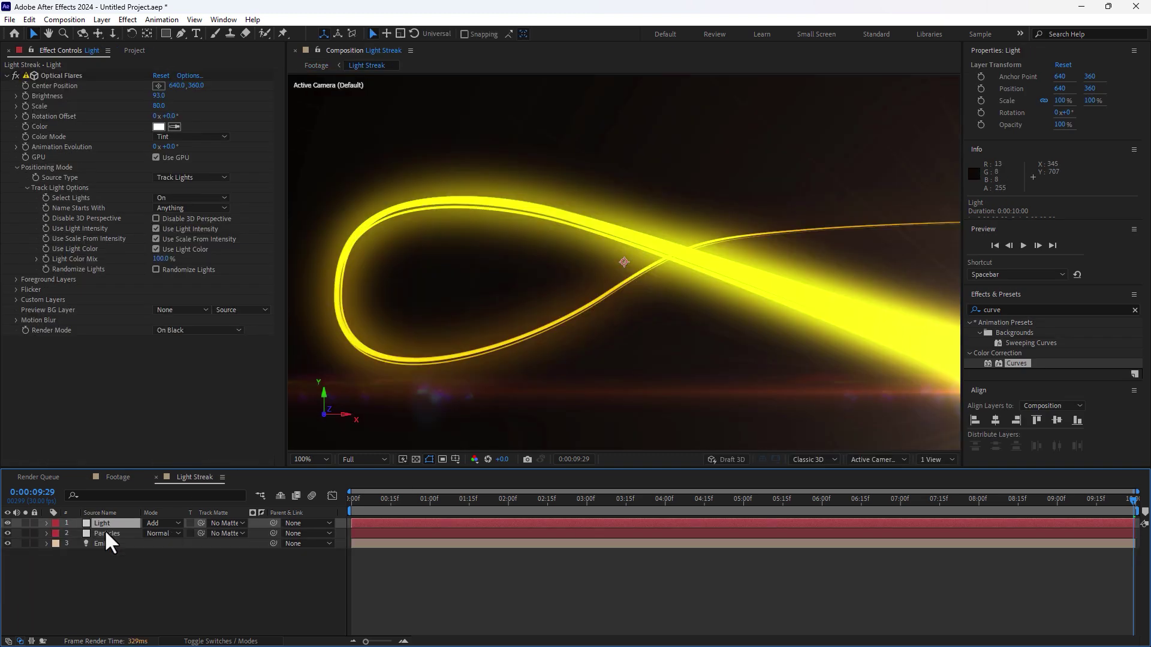
left_click(104, 531)
left_click(106, 544)
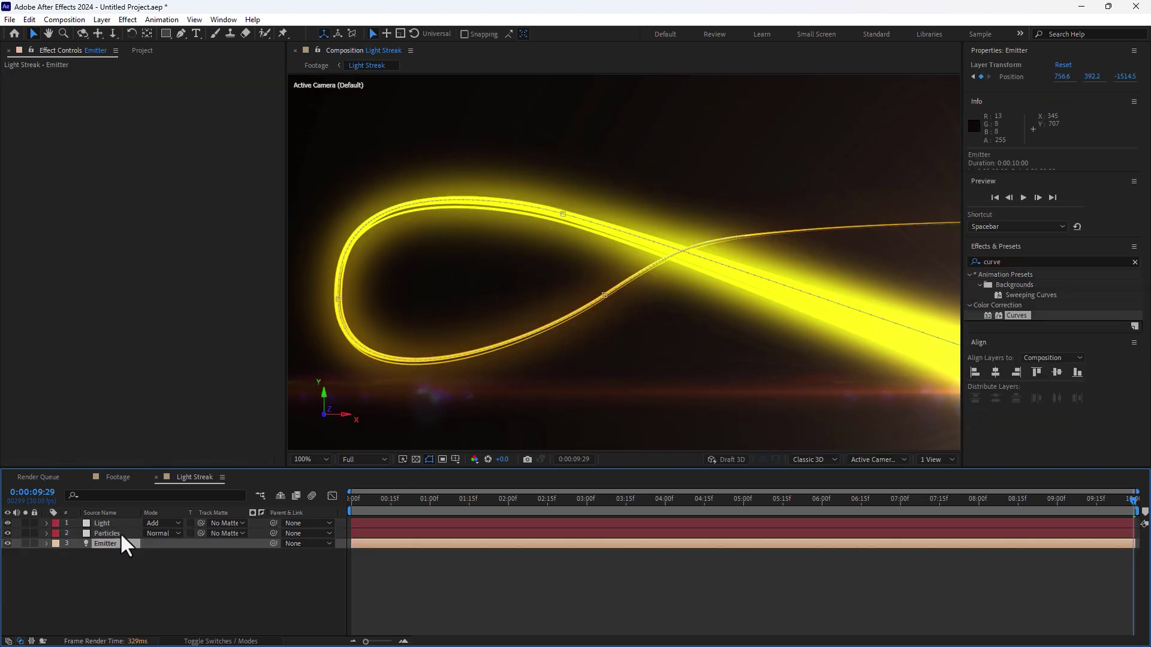
left_click_drag(804, 253, 637, 450)
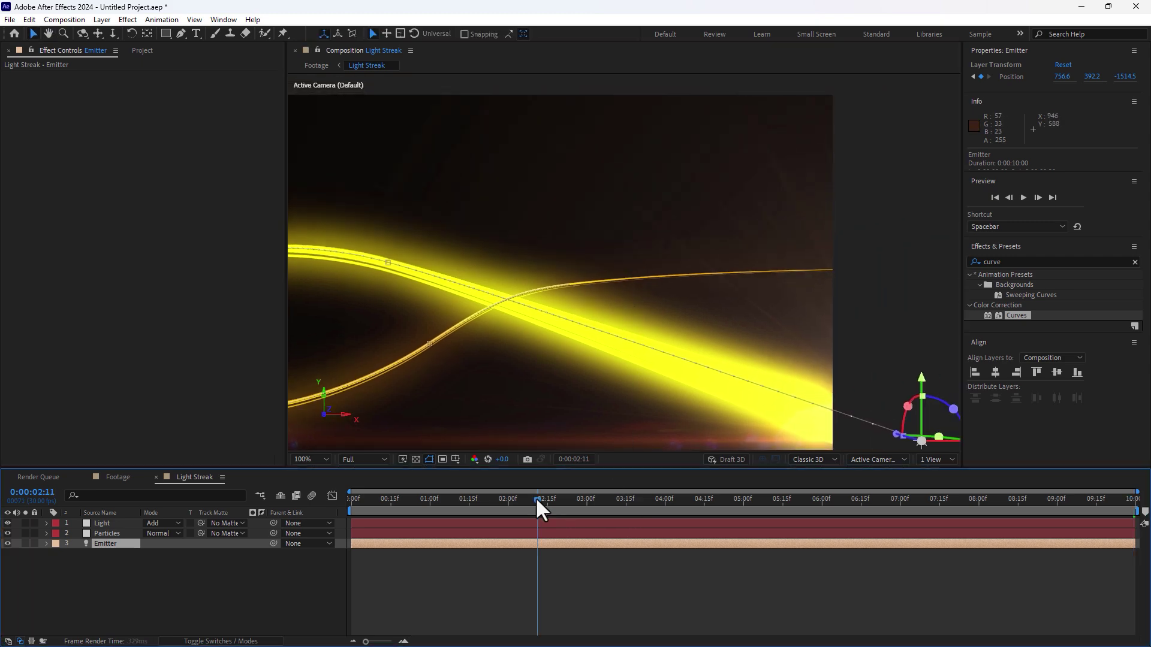
mouse_move(540, 506)
left_mouse_down()
mouse_move(496, 507)
mouse_move(615, 498)
left_mouse_up()
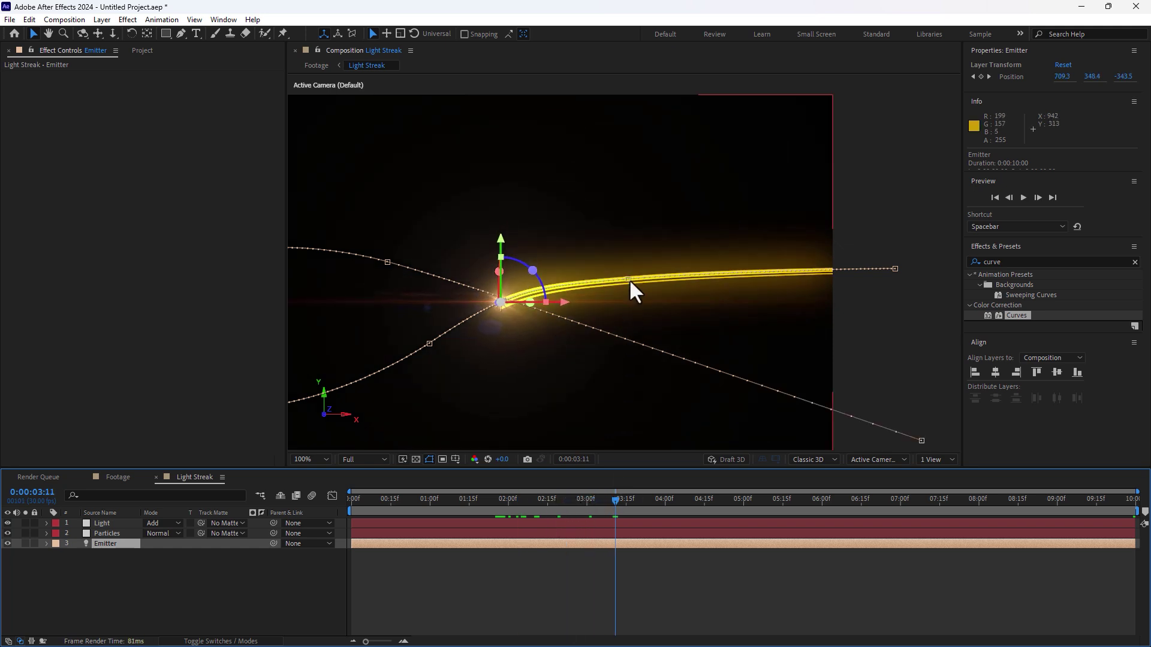
left_click_drag(628, 278, 668, 257)
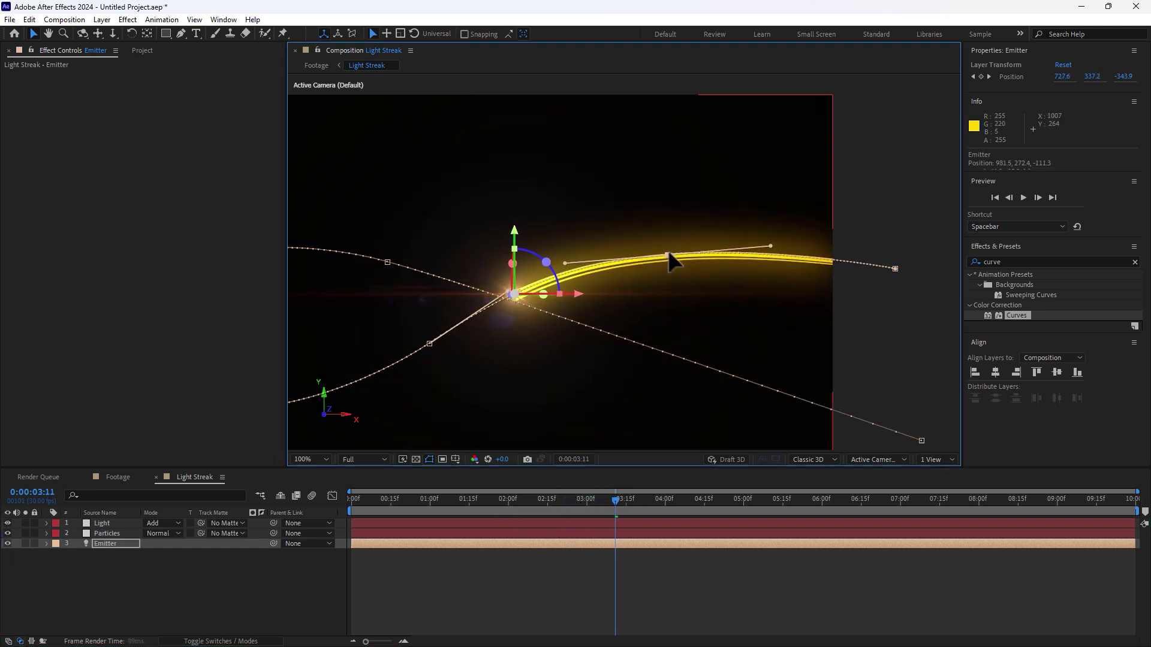
left_click_drag(615, 500, 686, 499)
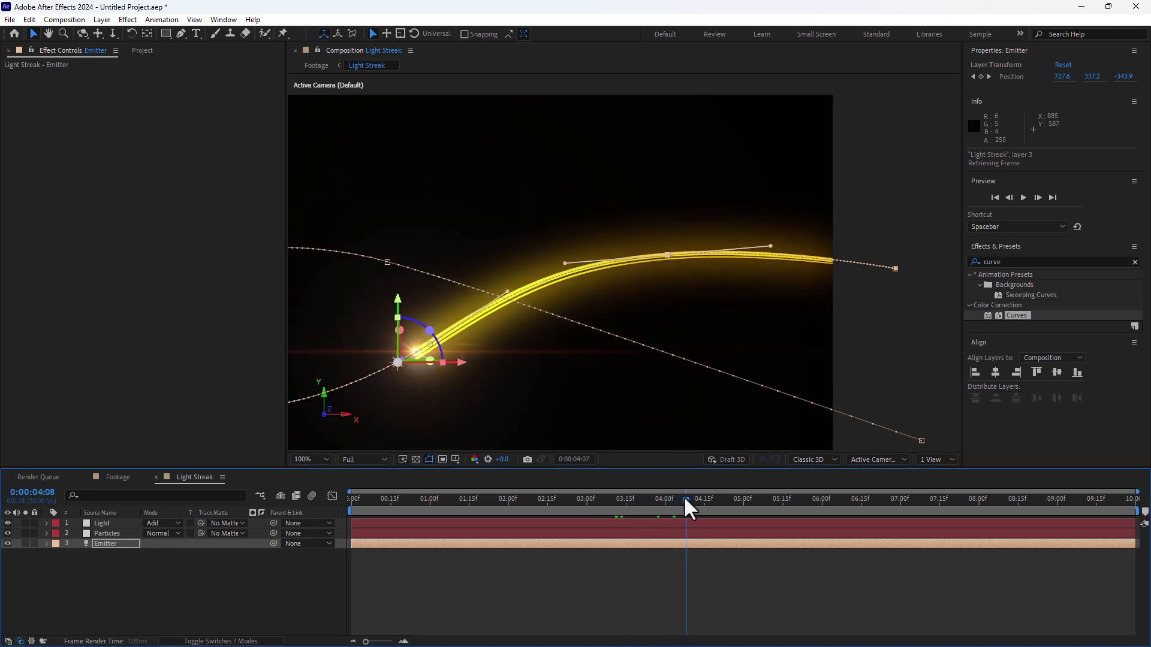
left_click(118, 478)
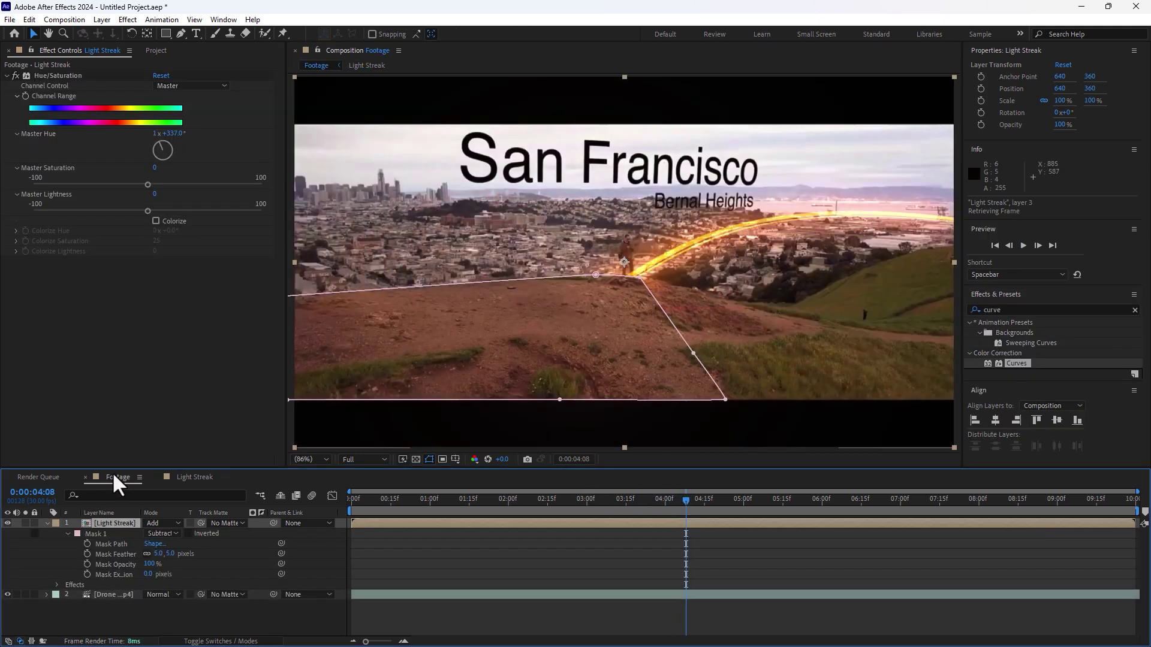
left_click(624, 540)
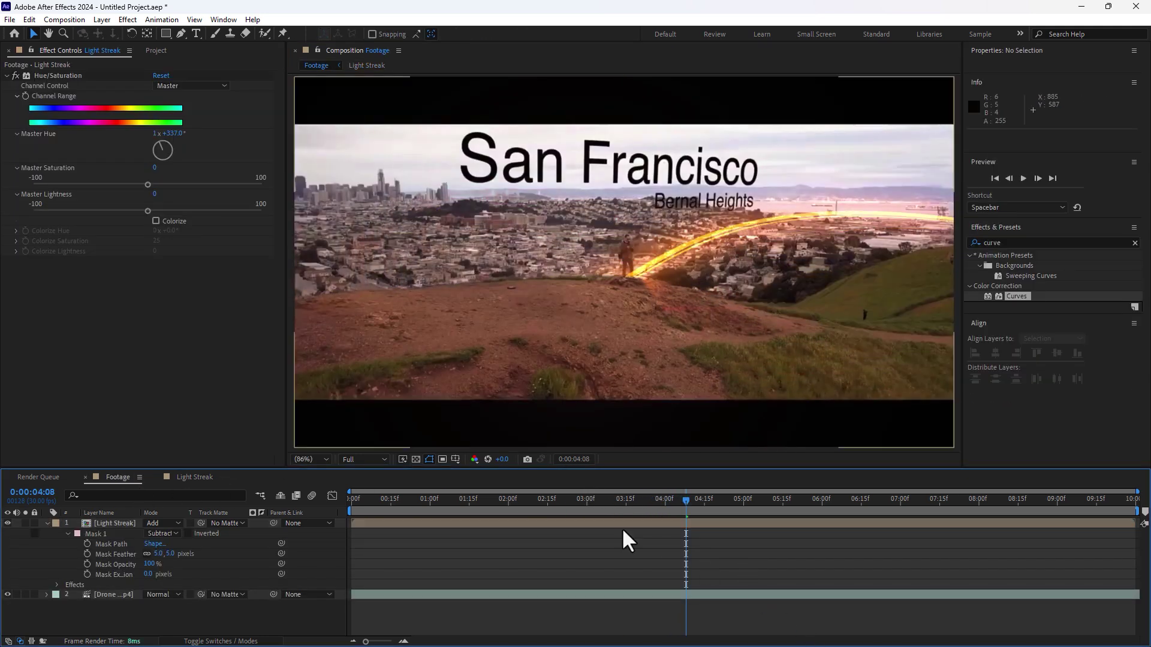
left_click(566, 499)
mouse_move(580, 503)
left_mouse_down()
mouse_move(829, 502)
mouse_move(1128, 477)
mouse_move(994, 447)
mouse_move(1128, 436)
mouse_move(1110, 437)
left_mouse_up()
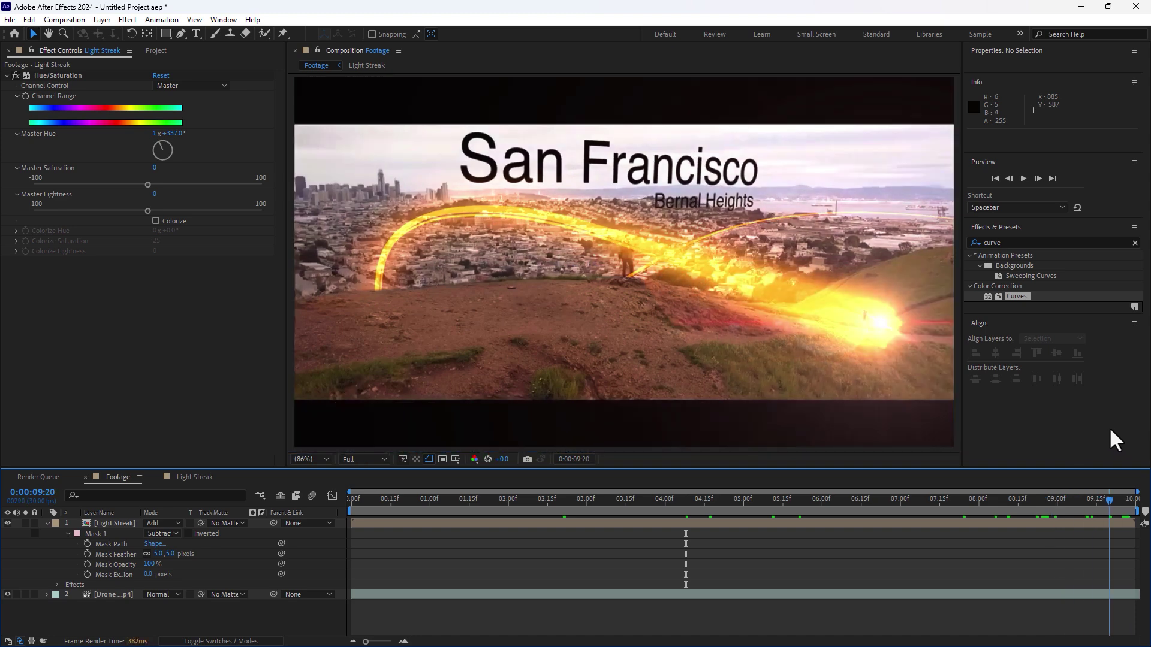